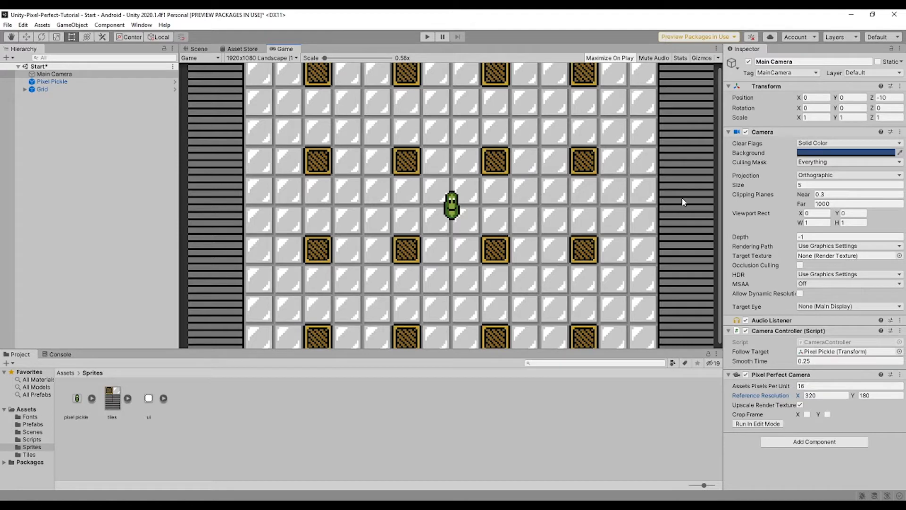
Step: Check the component settings of the Pixel Pickle object and the Main Camera
click(87, 81)
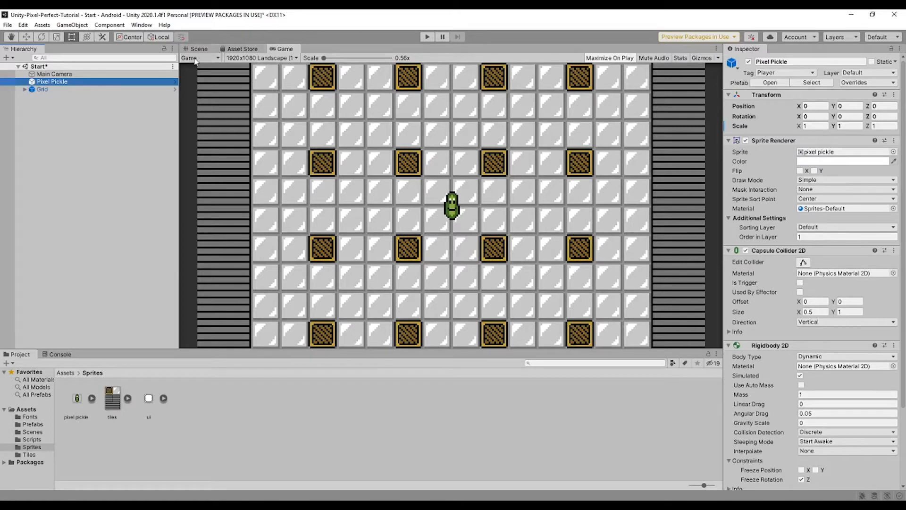
click(81, 75)
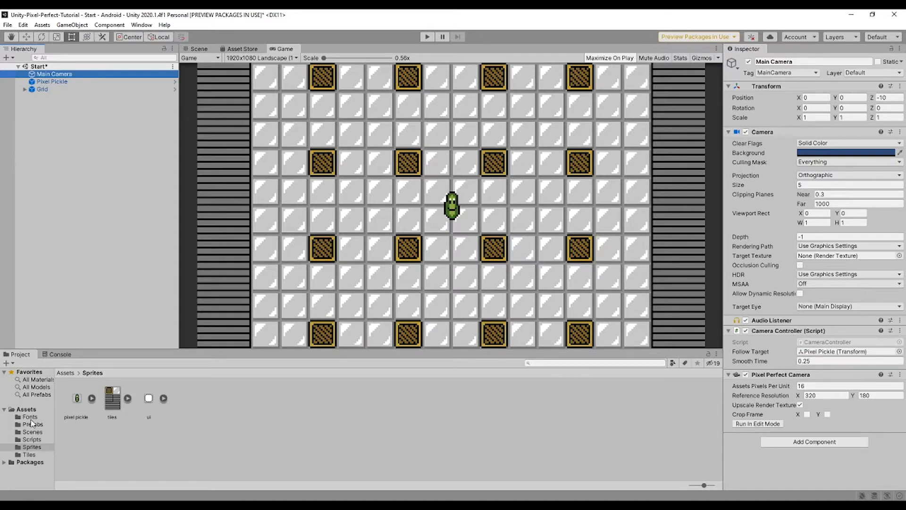
Step: Examine the import settings of the PressStart2P-Regular font in the Fonts folder
click(30, 416)
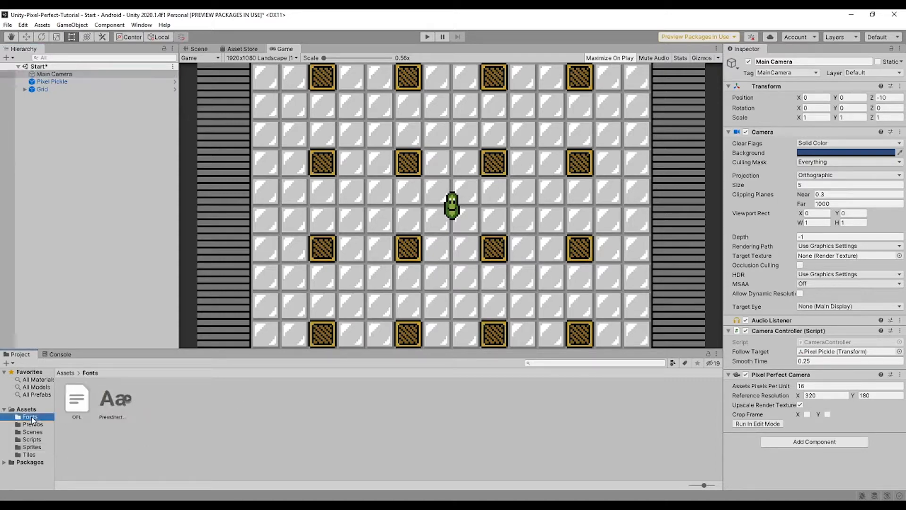
click(113, 401)
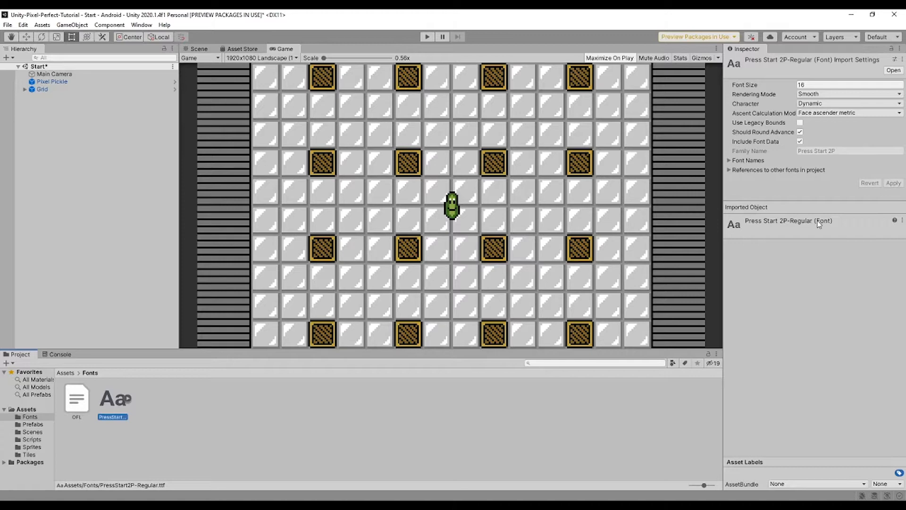
click(150, 451)
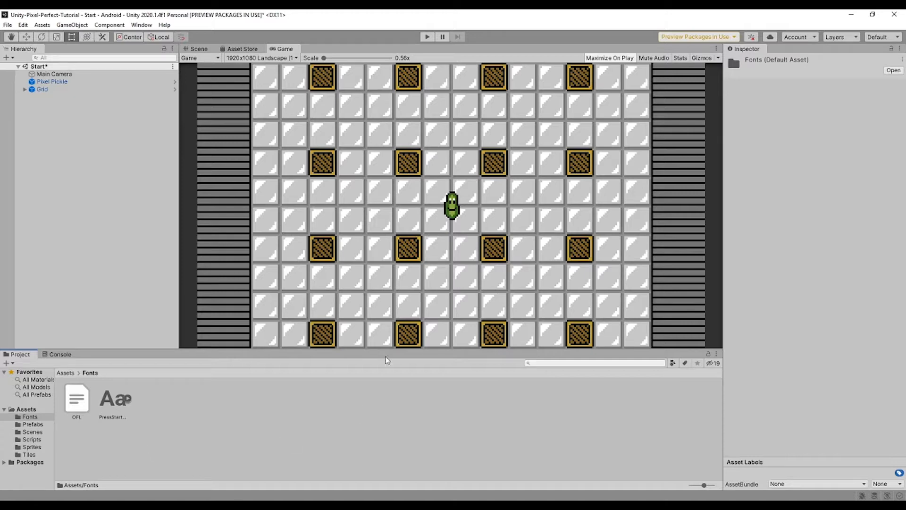
Step: Check the TextMeshPro entry in the Package Manager for its installed version
click(141, 25)
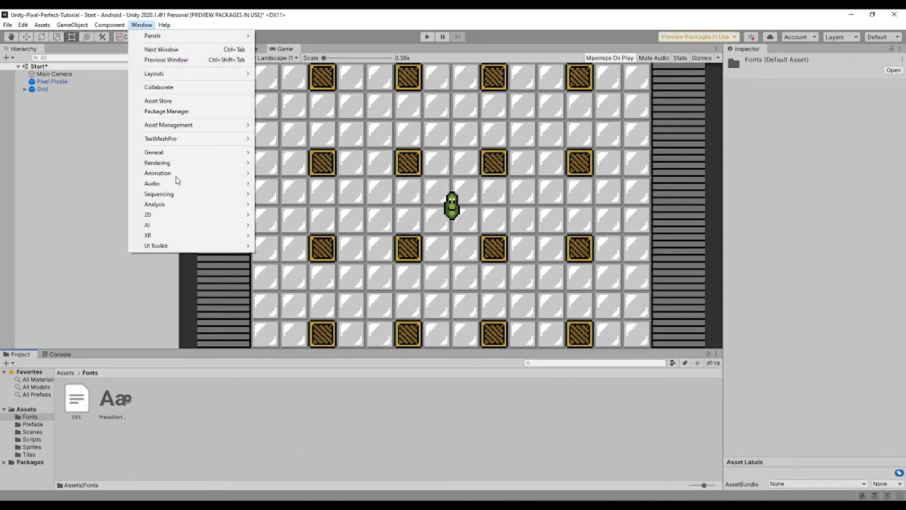
click(194, 112)
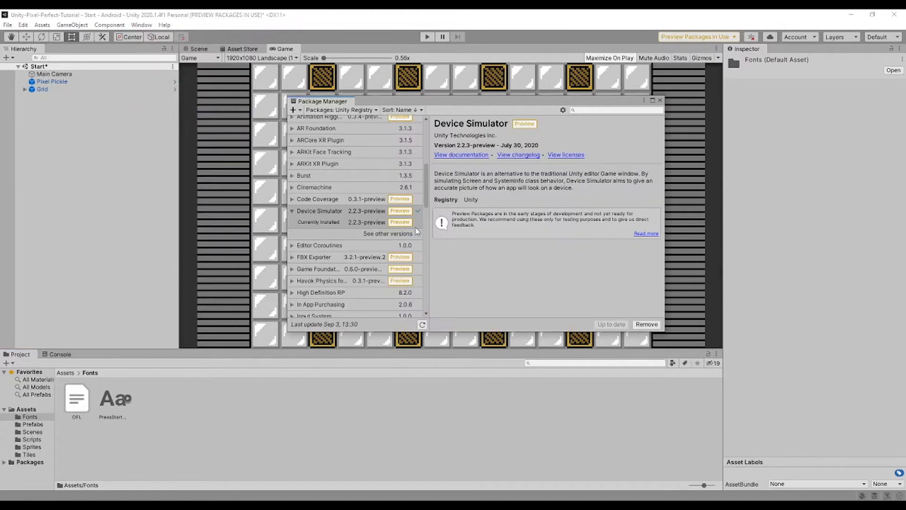
scroll(357, 257, down, 10)
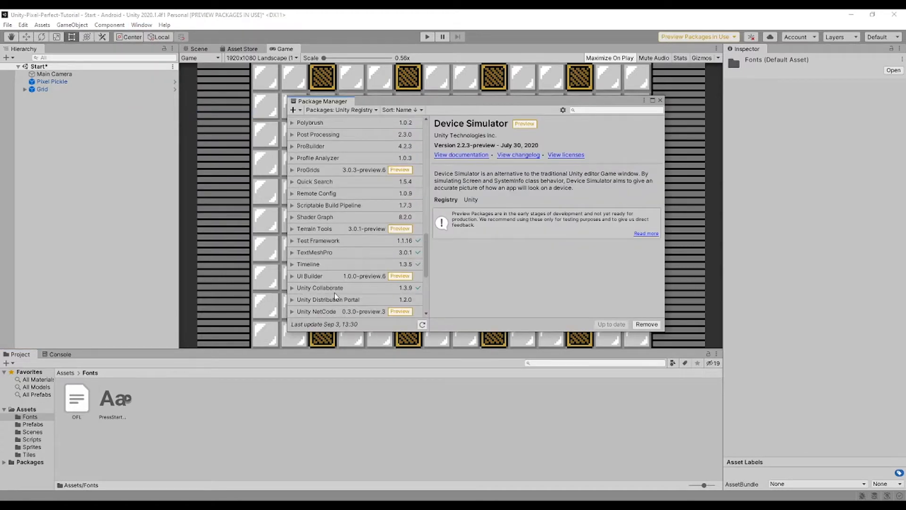
click(292, 252)
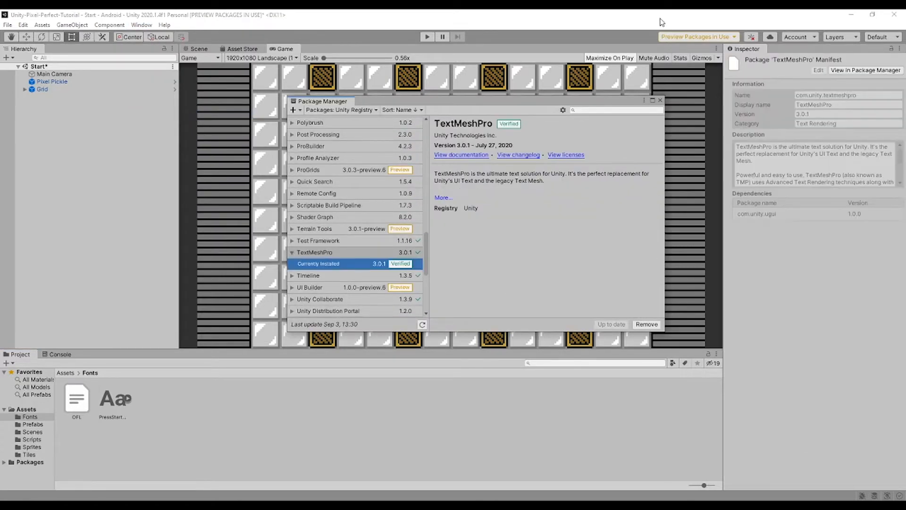
click(660, 100)
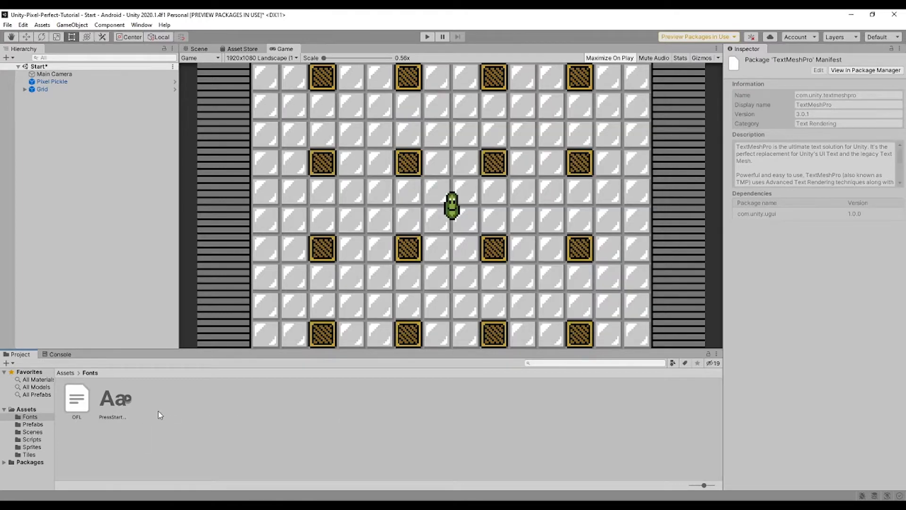
Step: Open the TextMeshPro Font Asset Creator and import the TMP Essentials resources
click(141, 25)
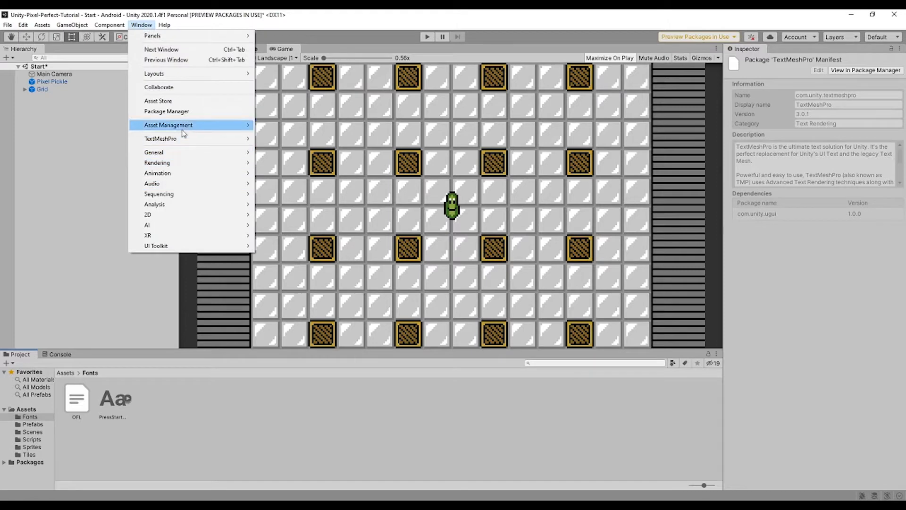
mouse_move(188, 139)
click(308, 140)
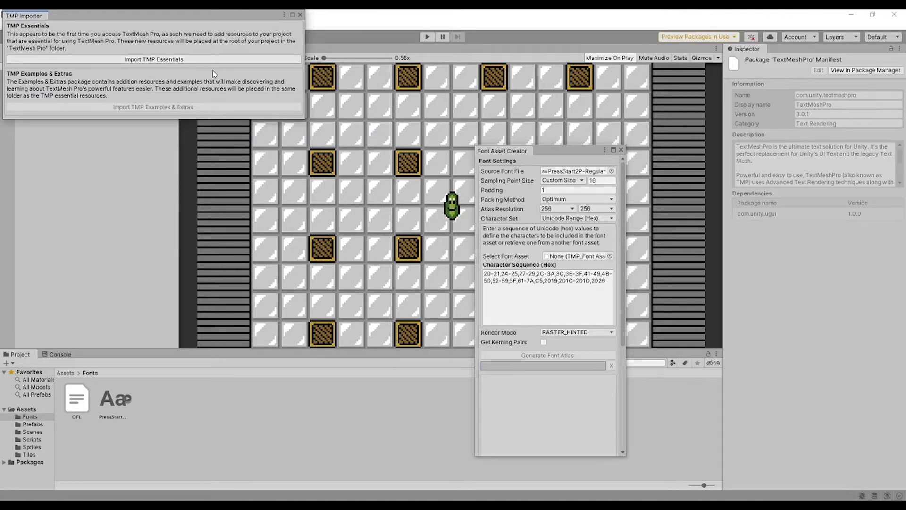
click(225, 60)
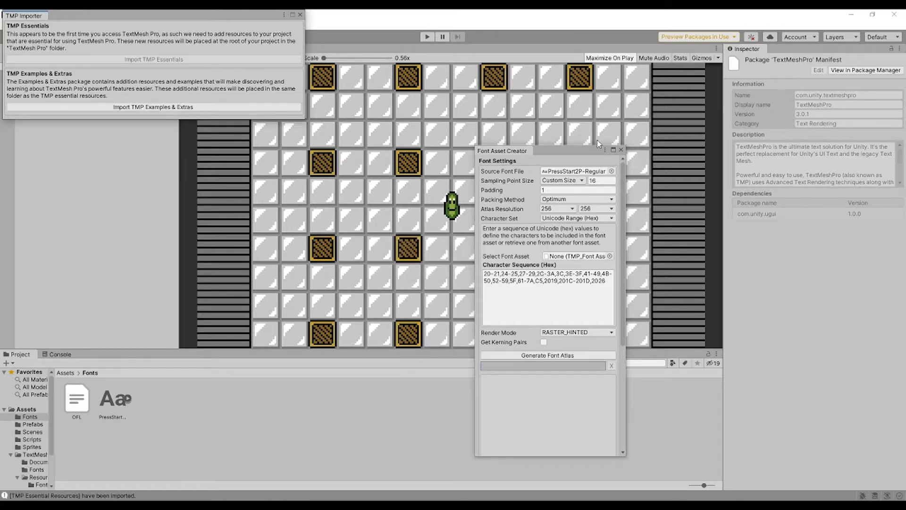
drag(514, 151, 512, 285)
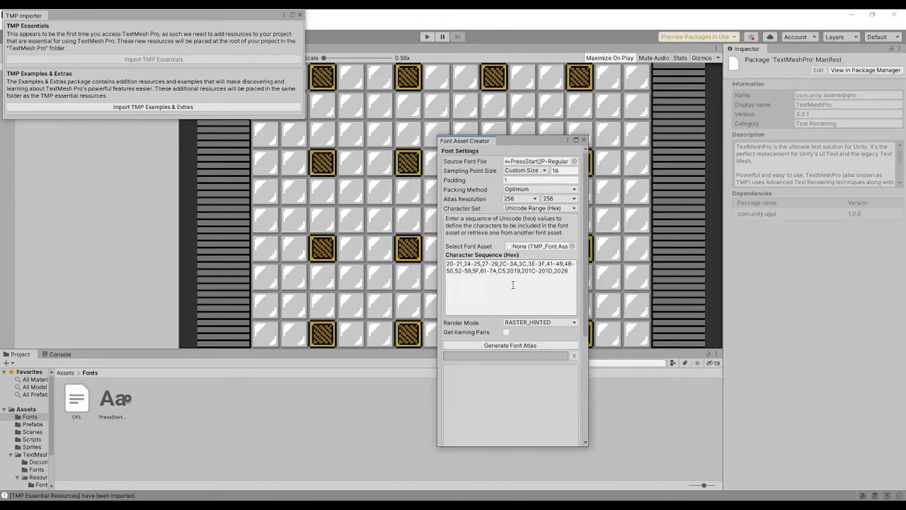
click(299, 15)
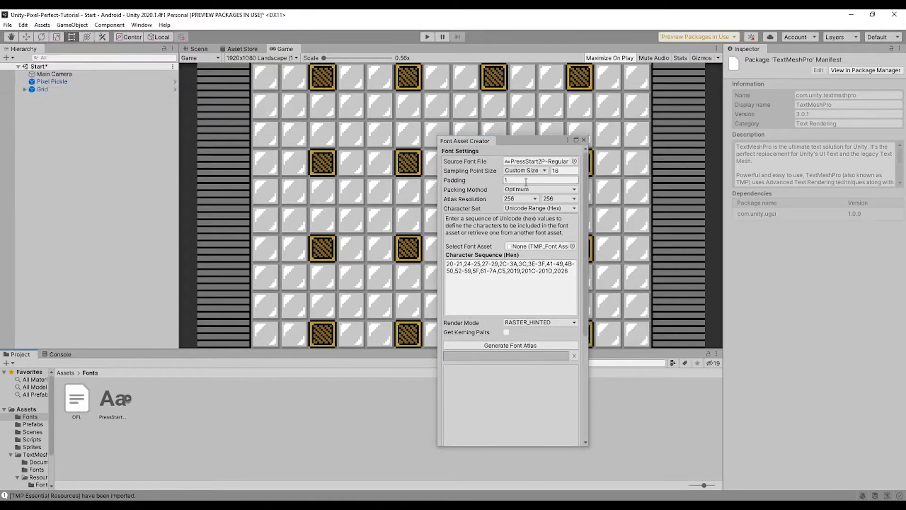
Step: Keep PressStart2P-Regular as the source font file and choose RASTER_HINTED as the render mode
click(557, 161)
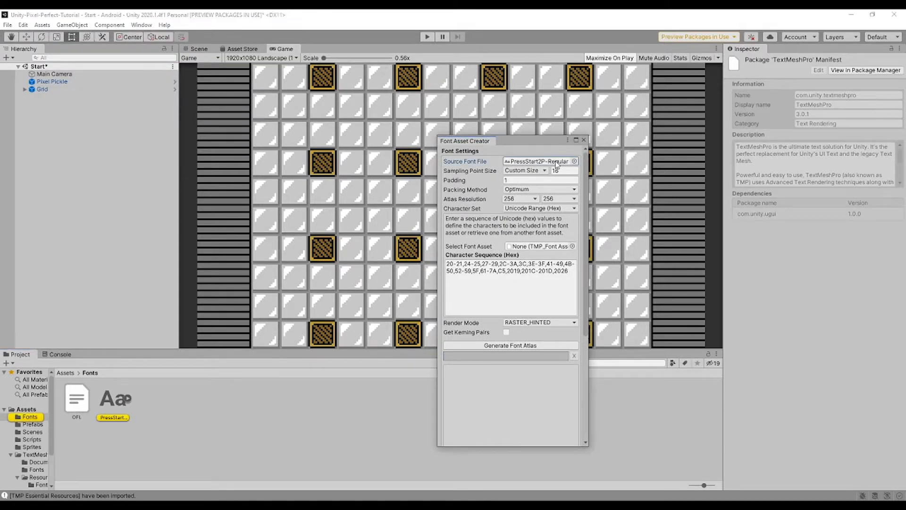
click(558, 171)
click(574, 161)
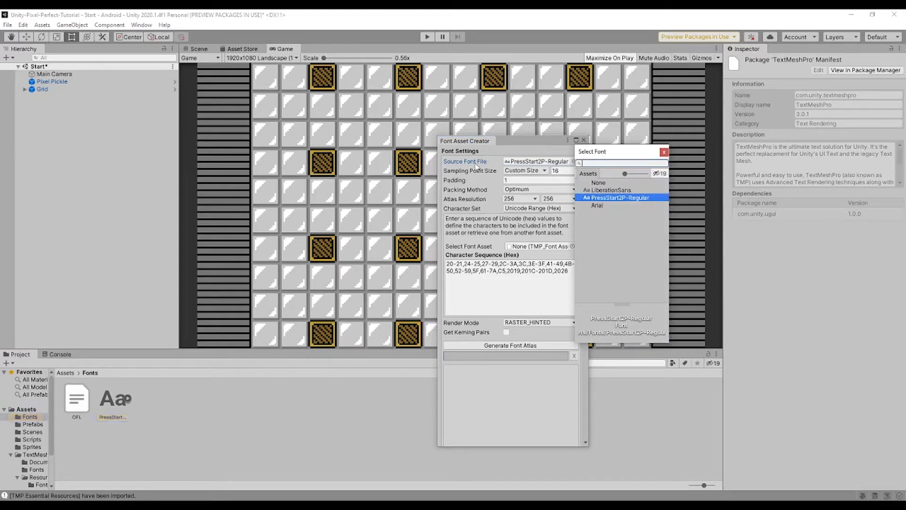
click(664, 152)
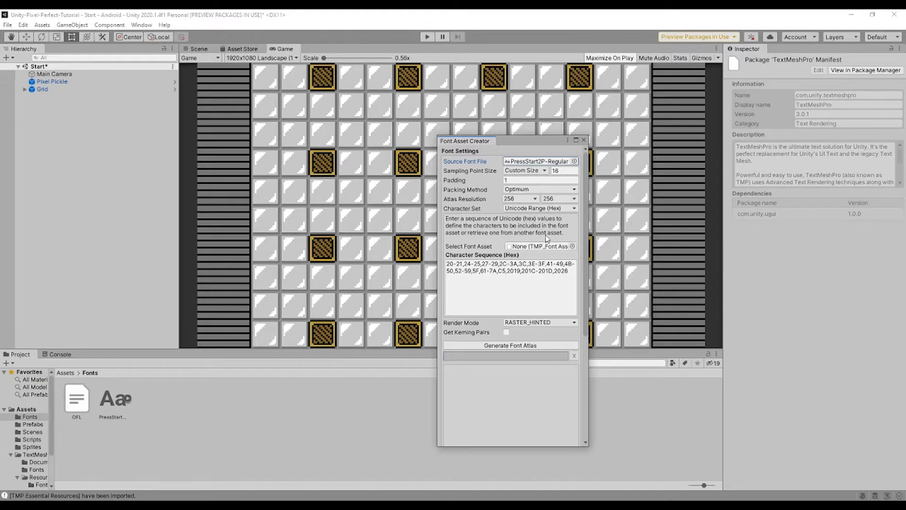
click(536, 324)
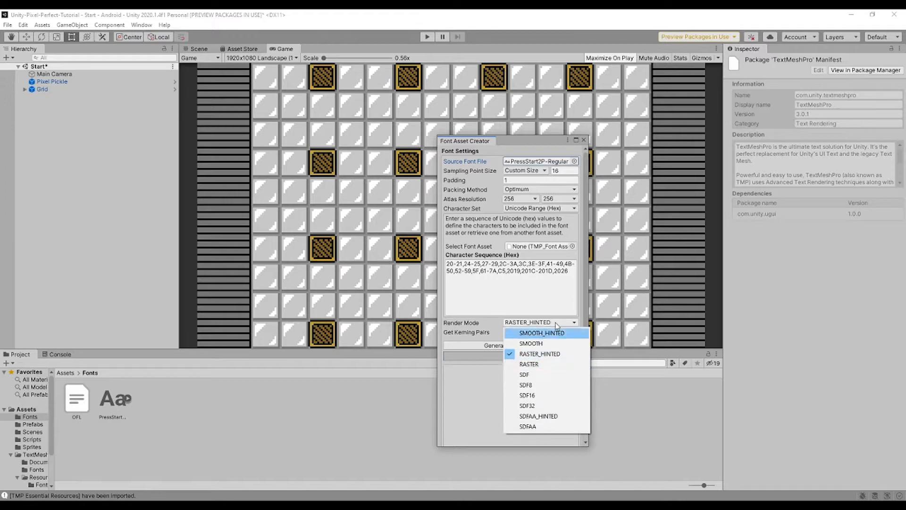
click(546, 353)
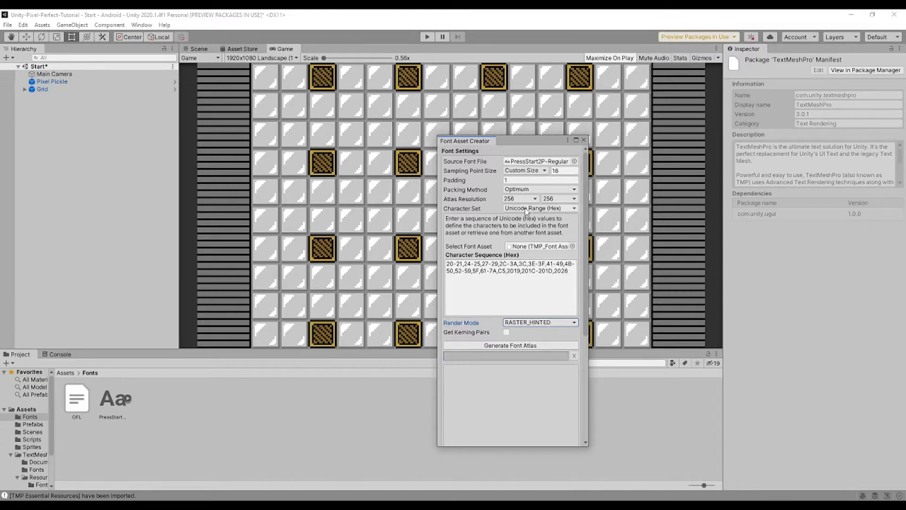
Step: Compare the sampling point size with the font's import size and check the padding value
drag(465, 141, 475, 229)
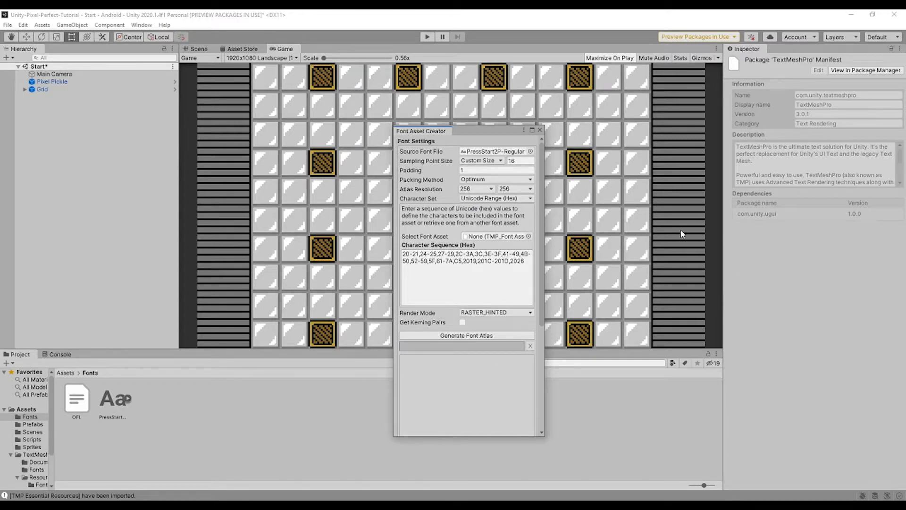
click(521, 161)
click(117, 404)
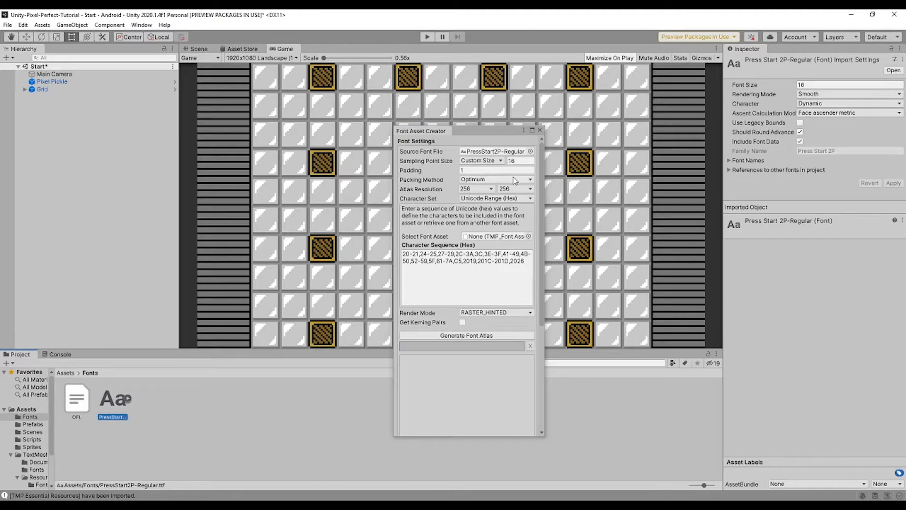
click(494, 170)
double_click(494, 171)
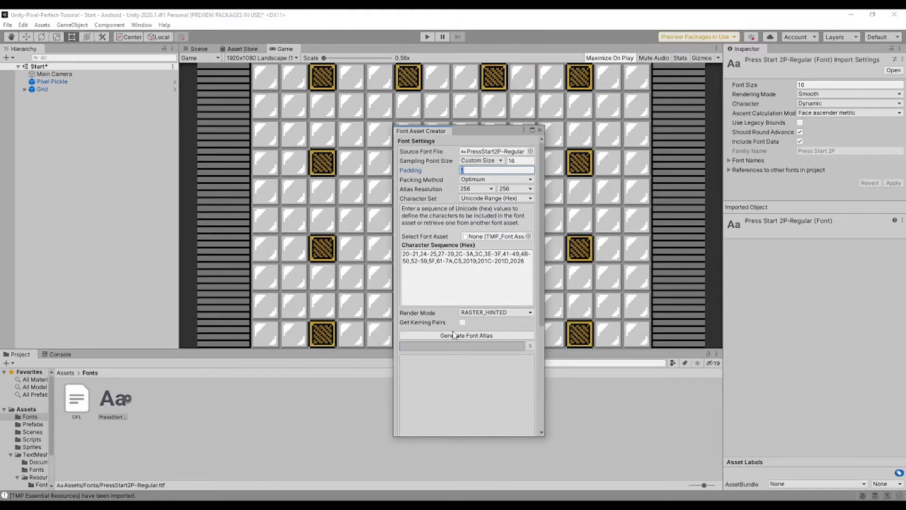
Step: Generate the font atlas and save it as the PressStart2P-Regular font asset in the Fonts folder
click(490, 335)
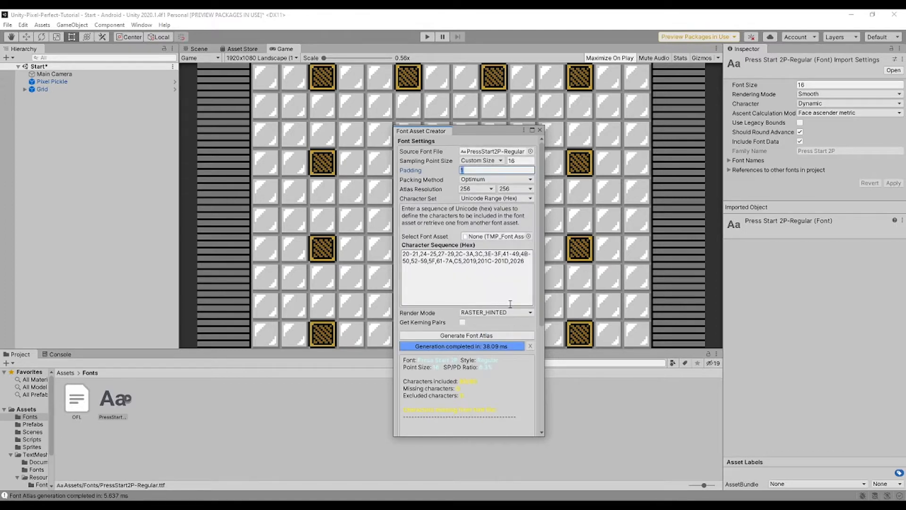
drag(540, 318, 538, 440)
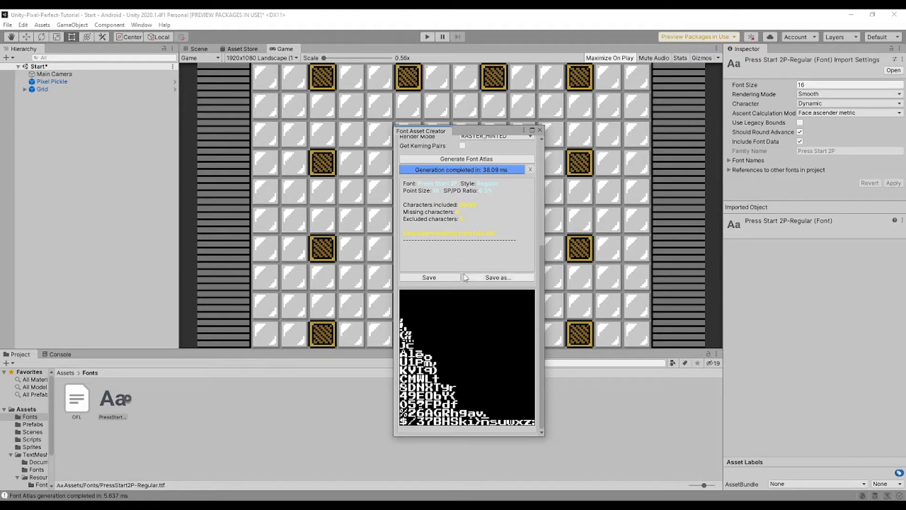
click(437, 278)
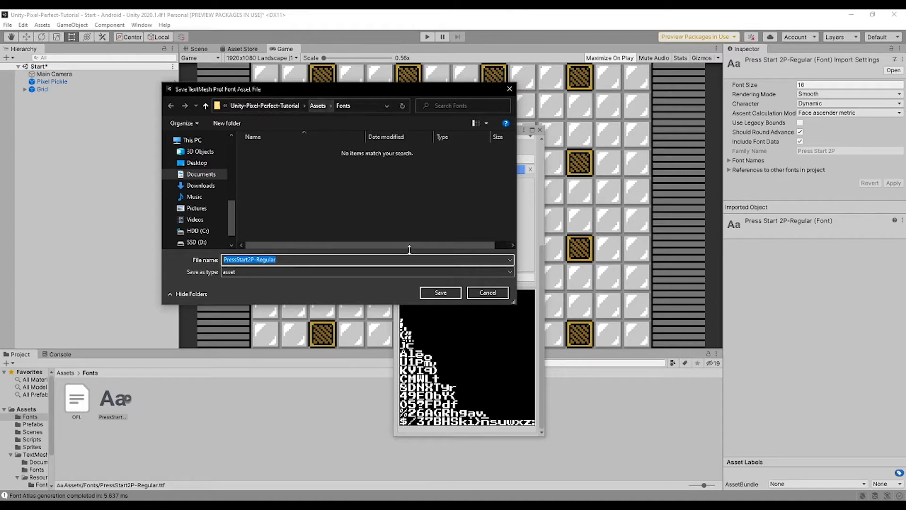
click(438, 294)
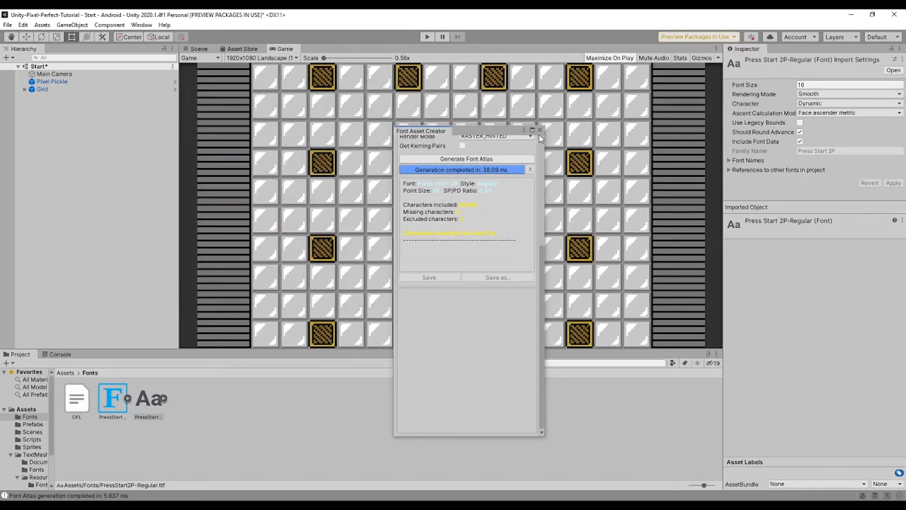
click(122, 395)
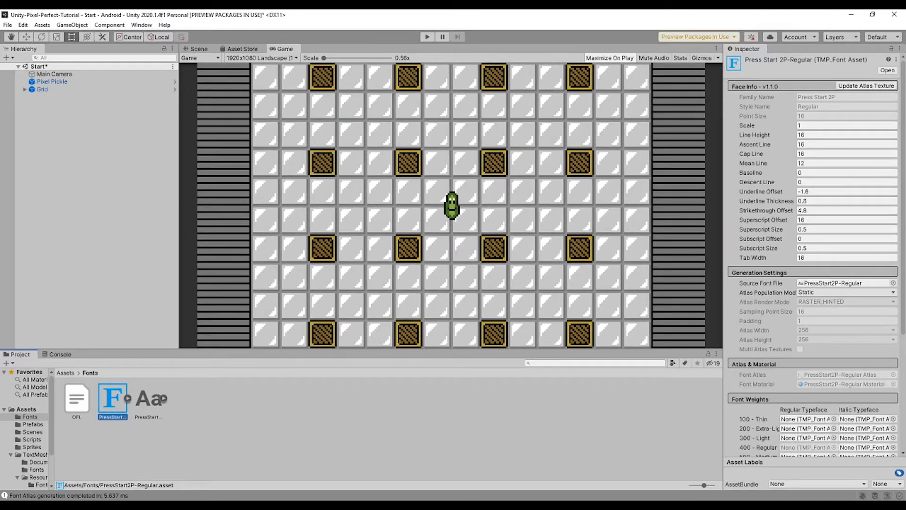
right_click(55, 140)
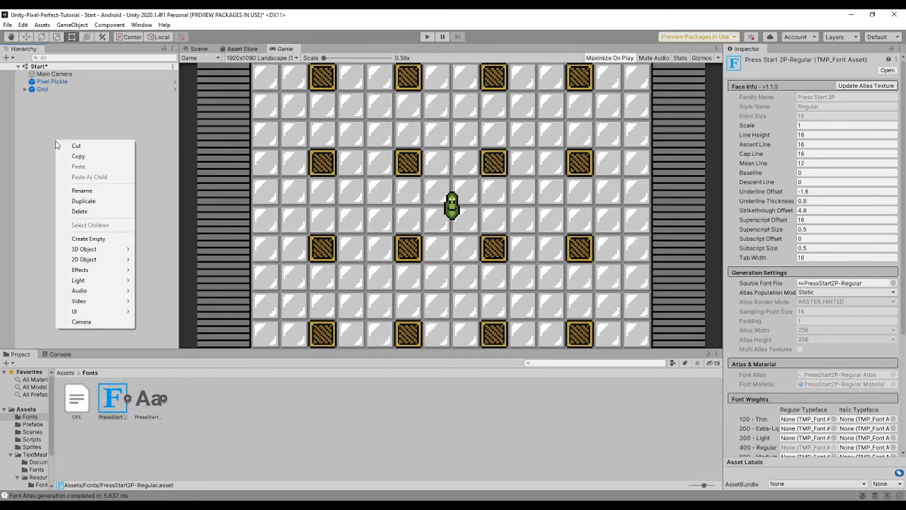
click(126, 239)
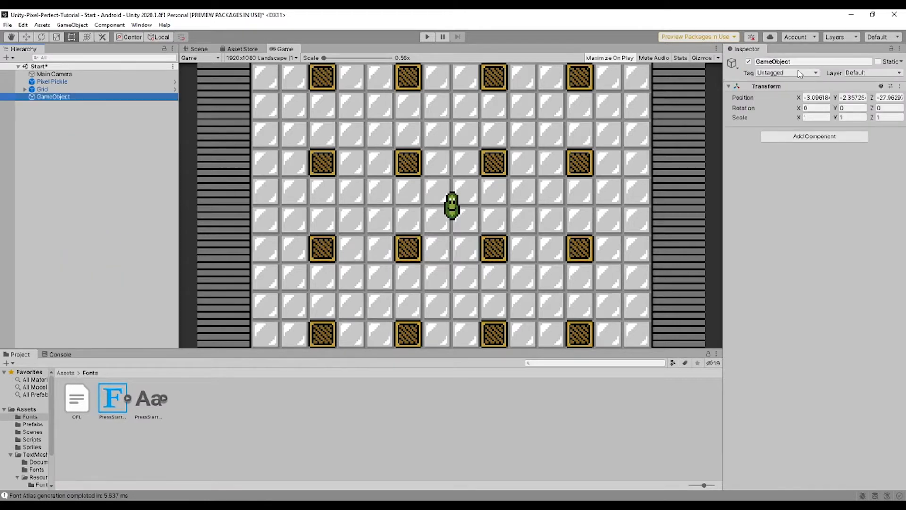
key(ctrl+z)
Step: Add a UI Canvas to the scene and set its render mode to World Space
right_click(76, 123)
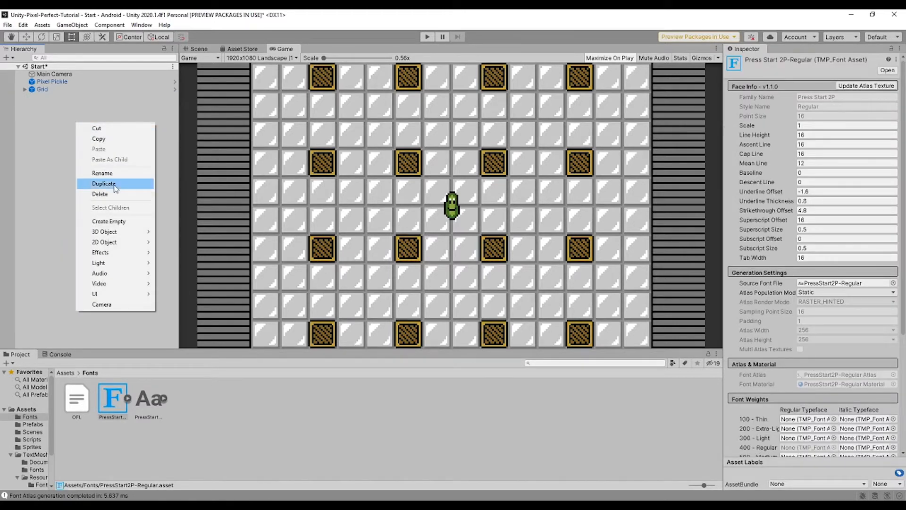
mouse_move(139, 293)
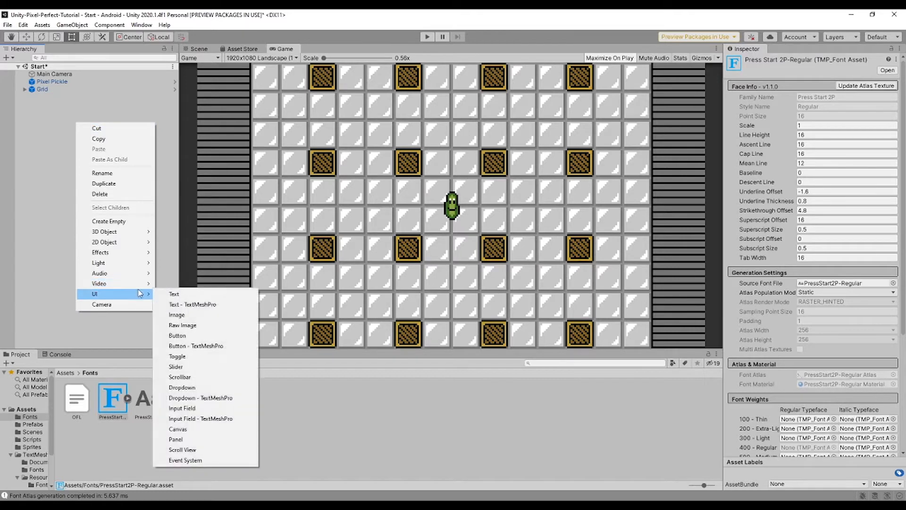
click(202, 429)
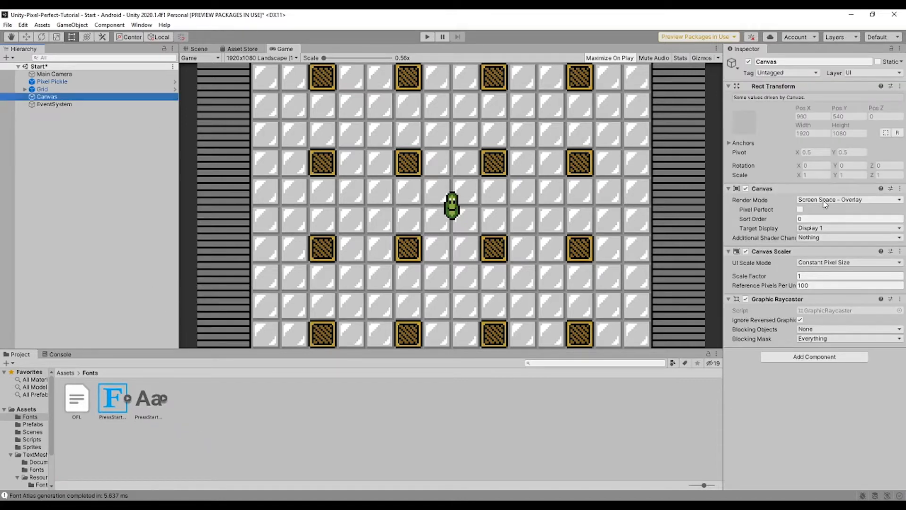
click(844, 200)
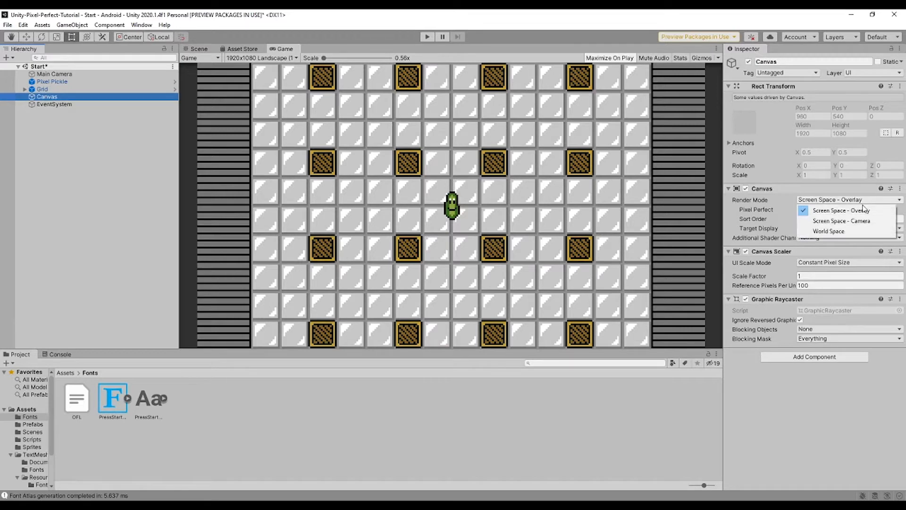
click(865, 232)
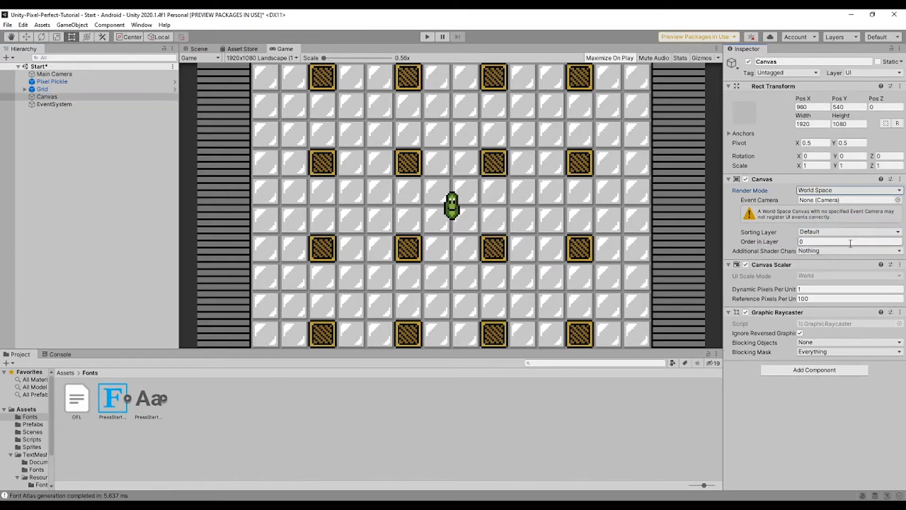
Step: Keep the canvas on the Default sorting layer and set its order in layer to 2
click(849, 242)
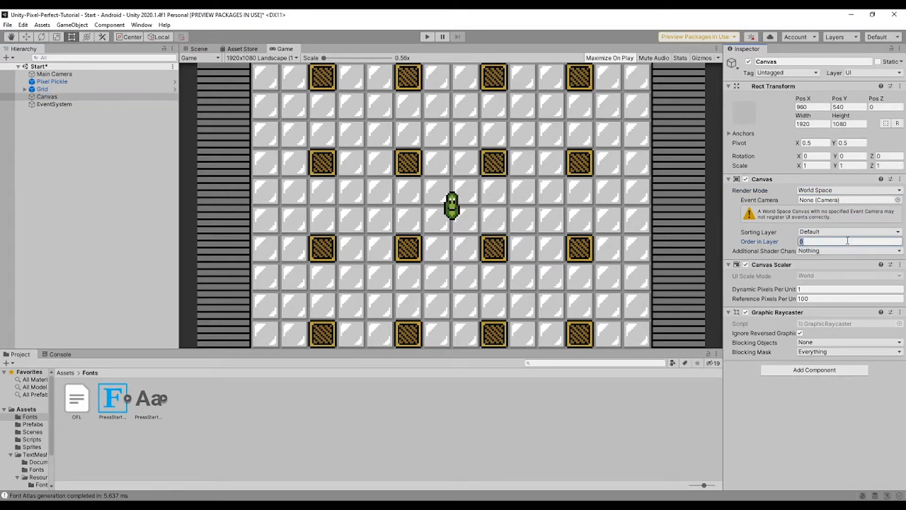
click(848, 233)
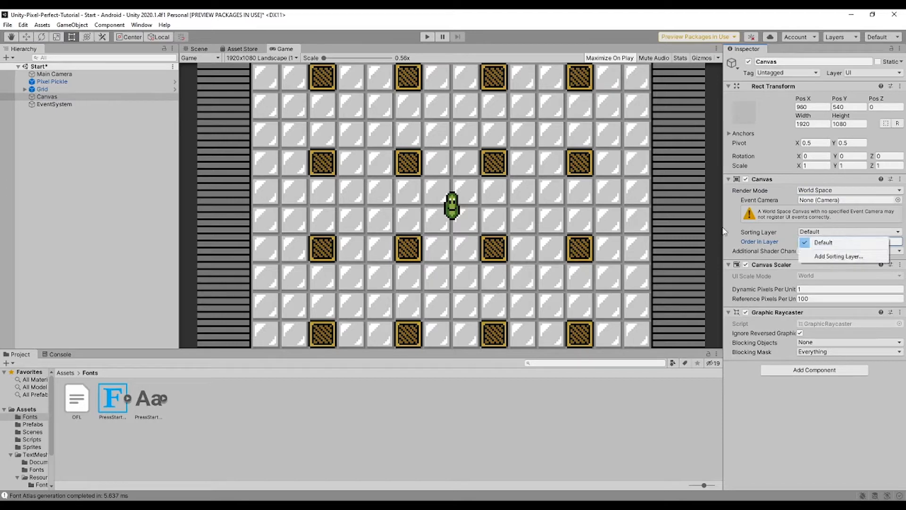
click(805, 242)
click(802, 242)
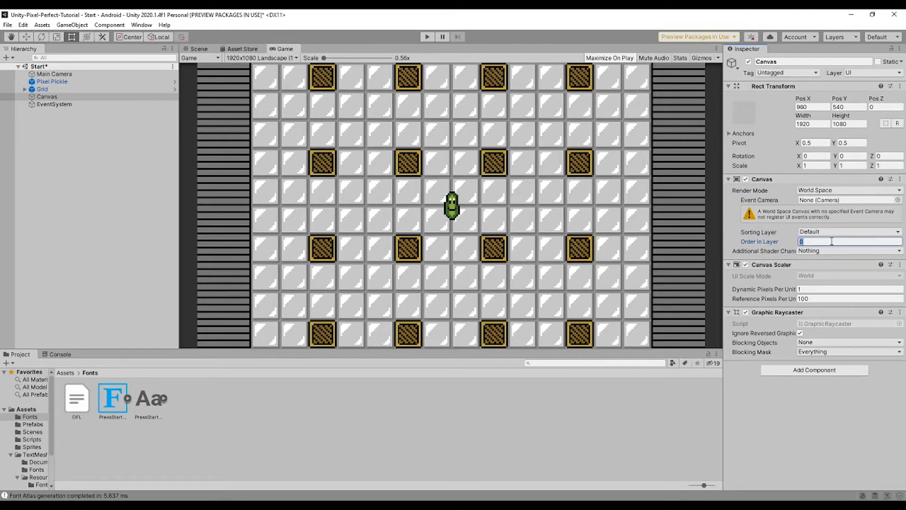
text(2)
Step: Set the Canvas Scaler's dynamic pixels per unit and reference pixels per unit both to 16
click(841, 288)
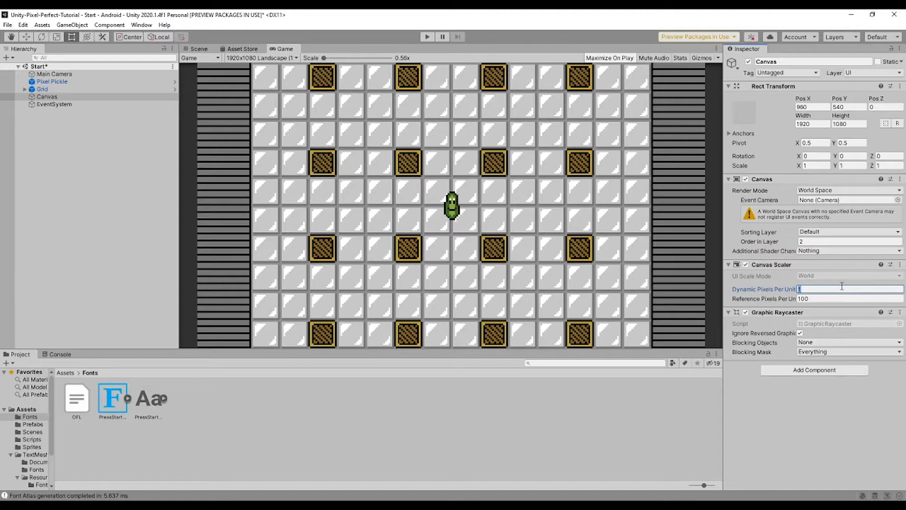
text(16)
click(833, 298)
text(16)
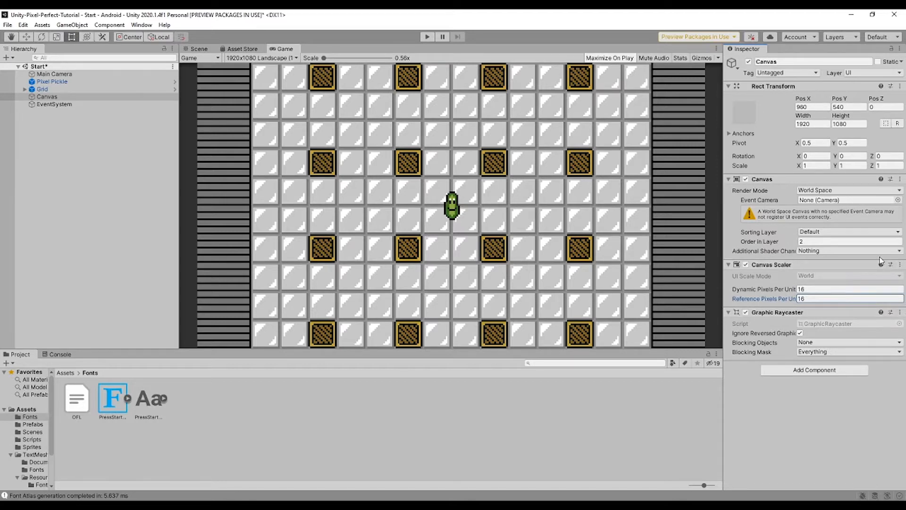
Step: In the Scene view, position the canvas at X 0 and Y 1
click(87, 97)
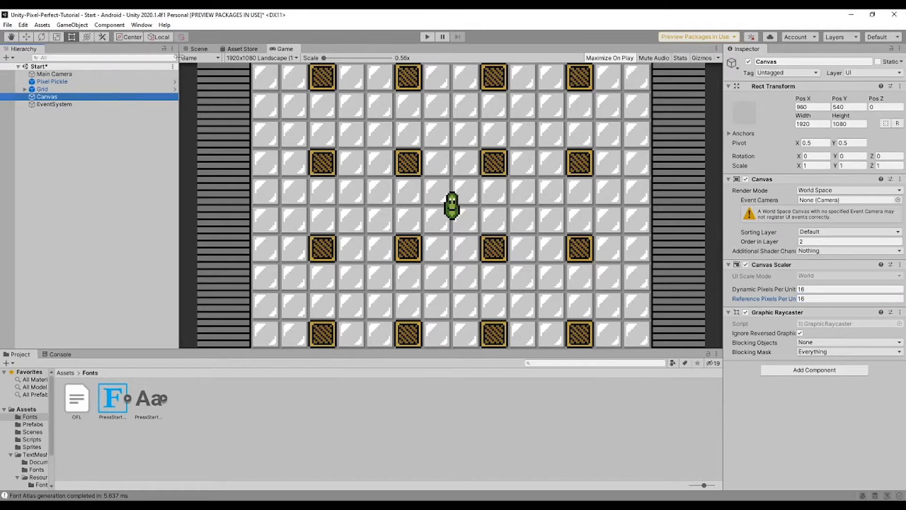
click(197, 48)
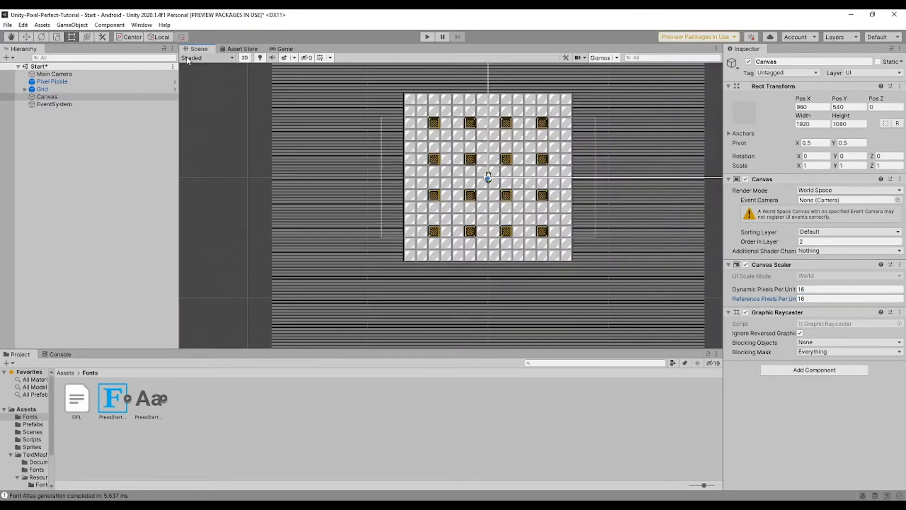
double_click(127, 97)
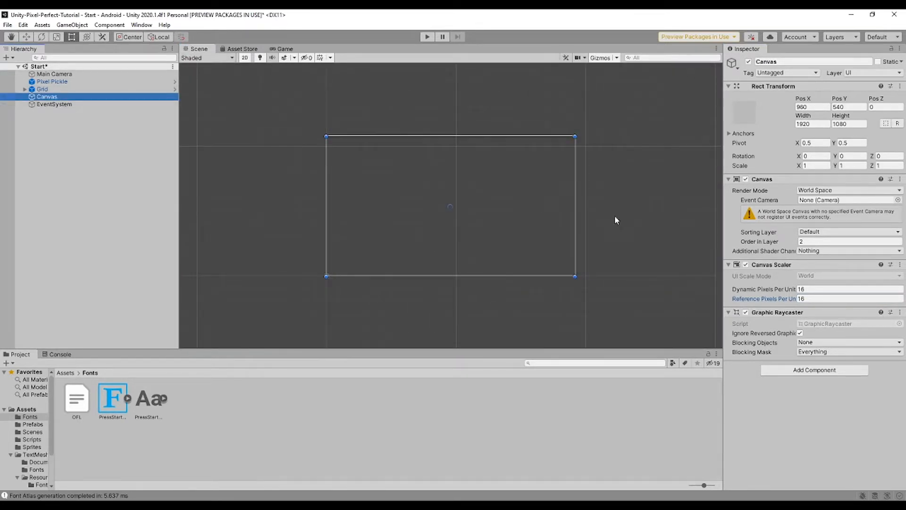
click(820, 106)
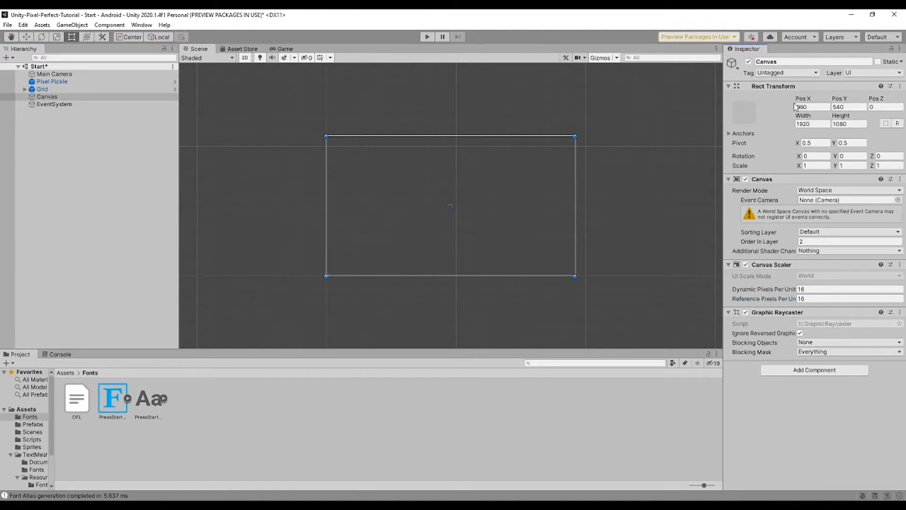
text(0)
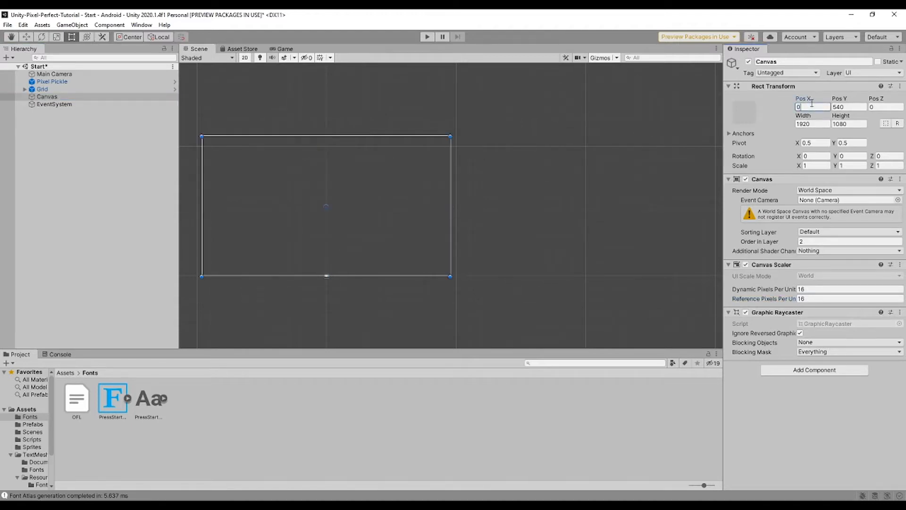
key(Tab)
text(1)
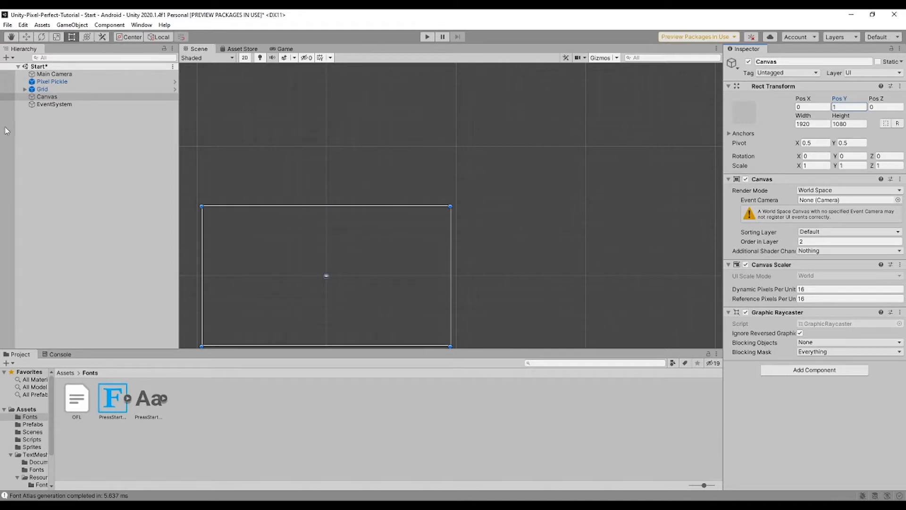
Step: Try a canvas size with a width of 1 and a height of 2
double_click(48, 96)
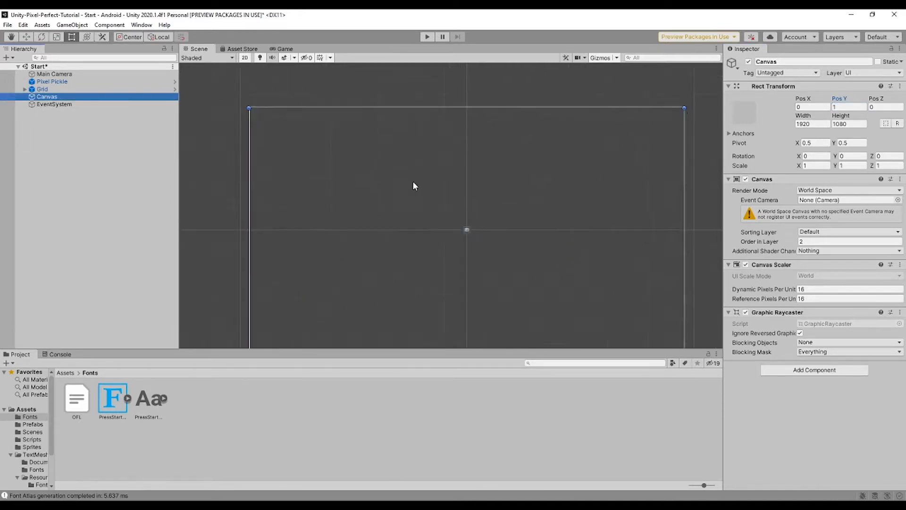
scroll(478, 251, down, 5)
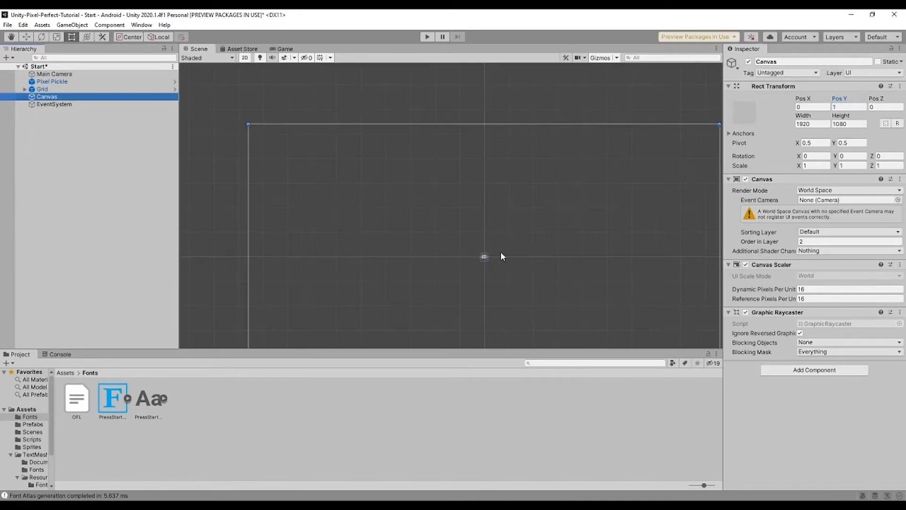
click(815, 124)
text(1)
key(Tab)
text(2)
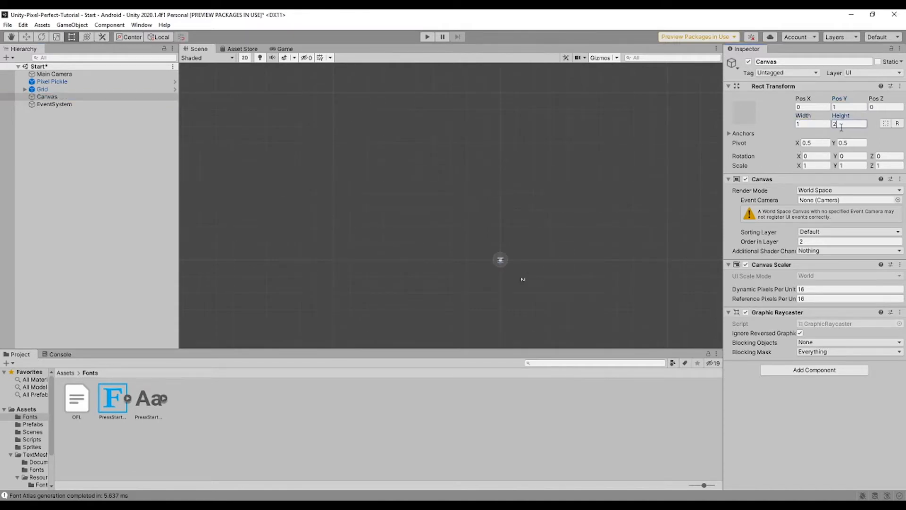
Step: Set the canvas's width to 2 and its height to 1
double_click(135, 95)
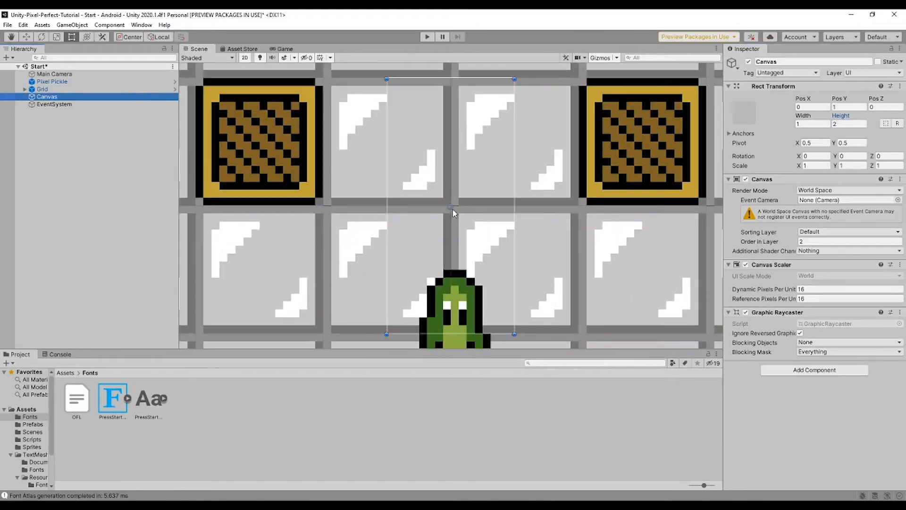
click(812, 124)
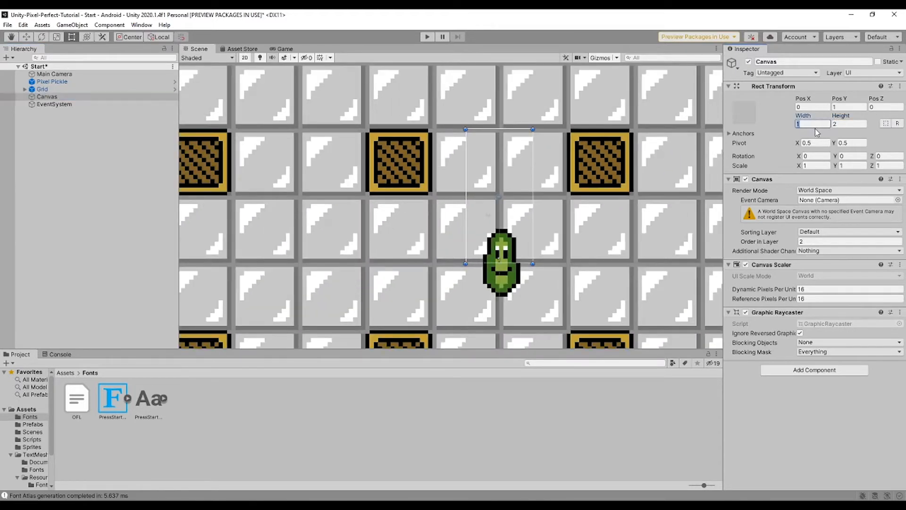
text(2)
click(845, 124)
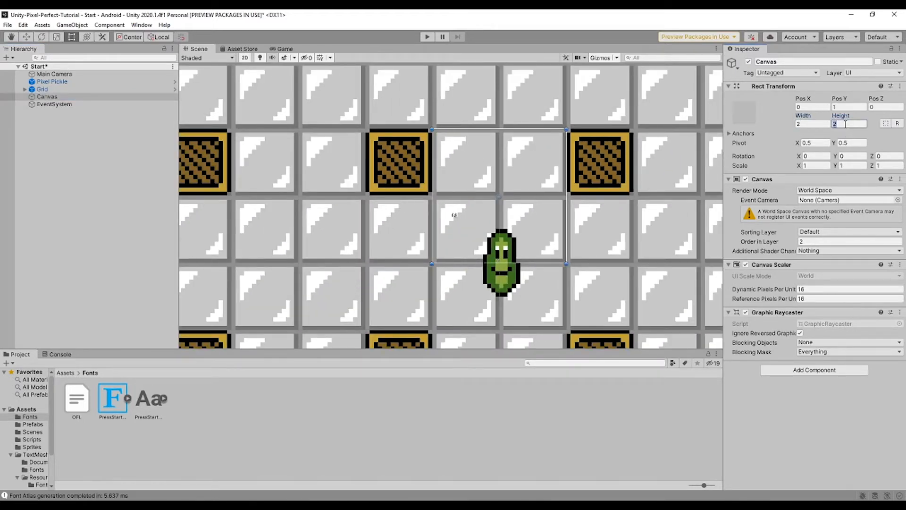
text(1)
Step: Try Y positions of 1.5 and 1.15 for placing the canvas above the pickle character
click(852, 106)
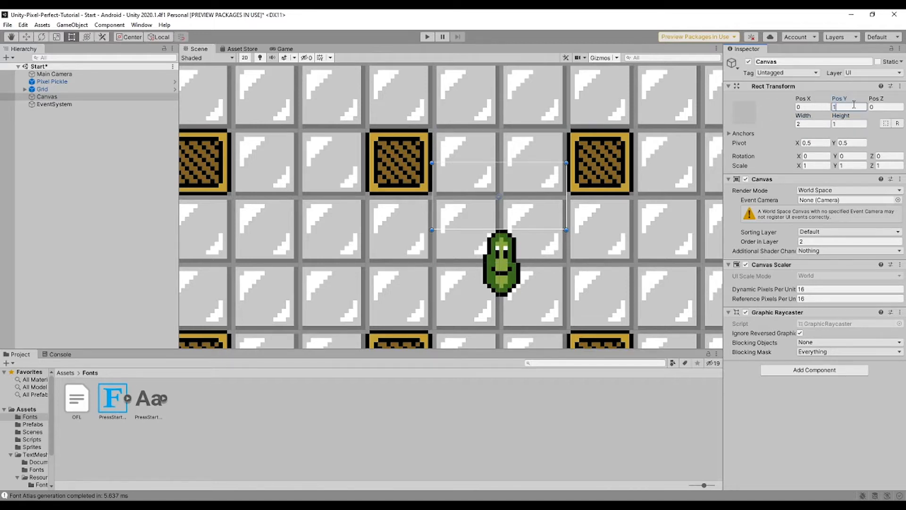
text(.5)
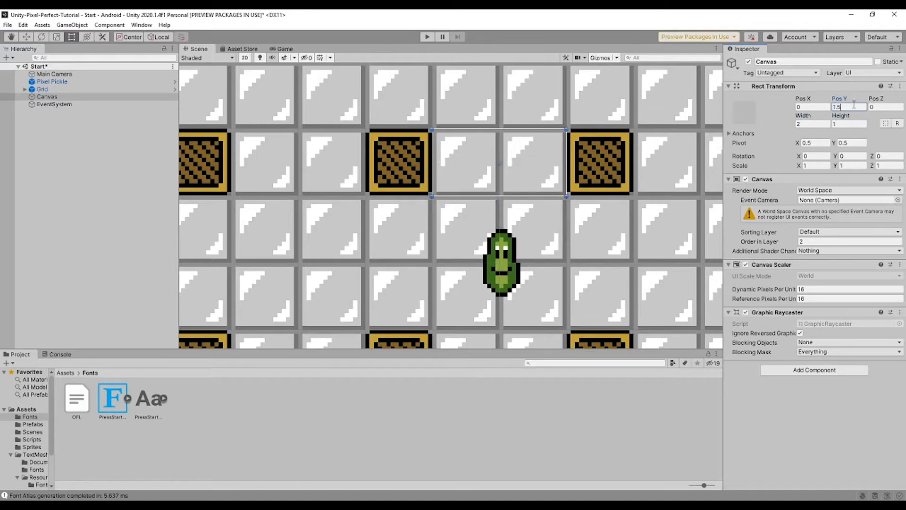
key(BackSpace)
key(BackSpace)
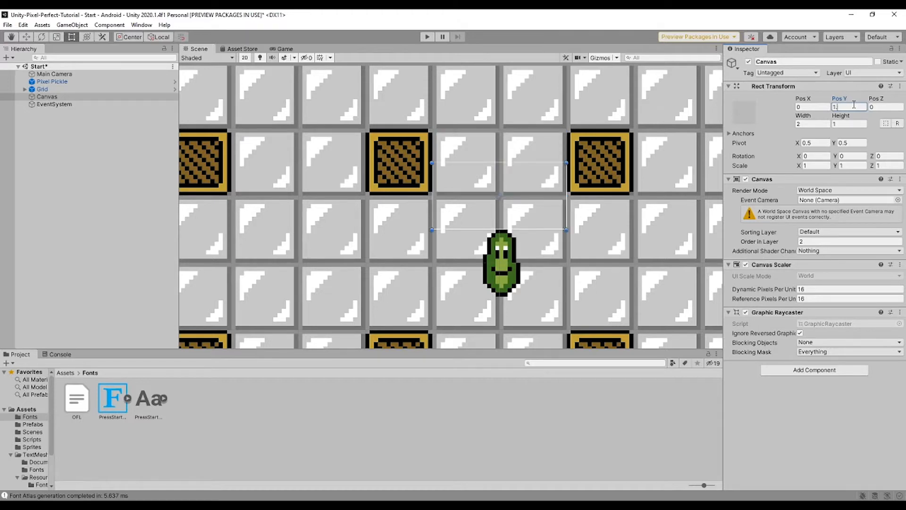
text(.15)
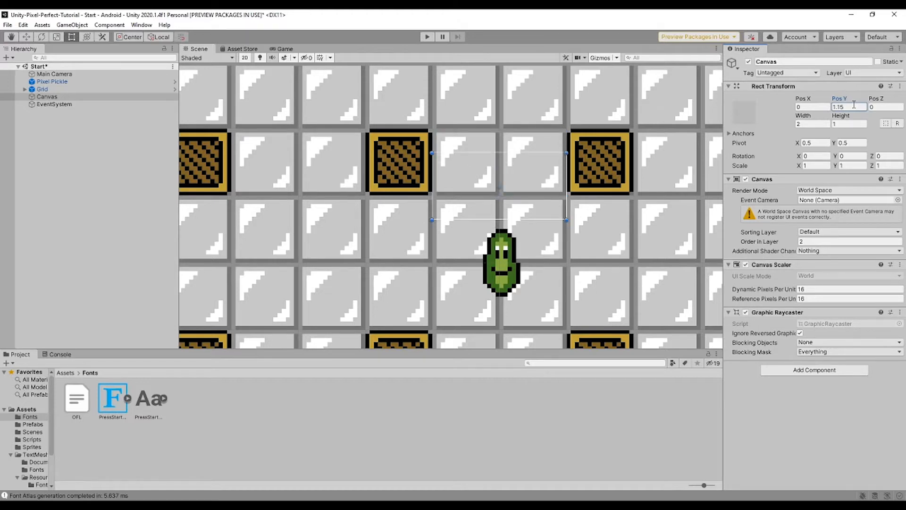
scroll(494, 240, up, 2)
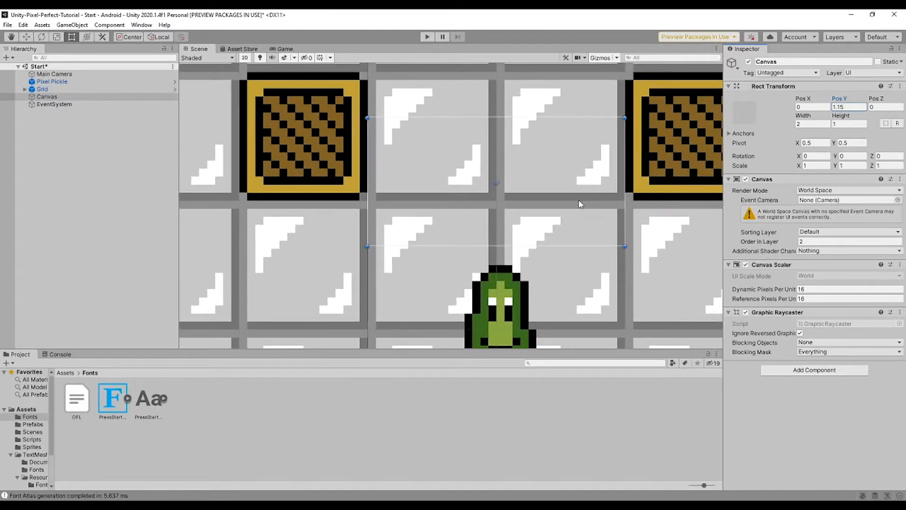
Step: Set the canvas's Y position to 1.25
double_click(836, 107)
text(1.25)
key(Return)
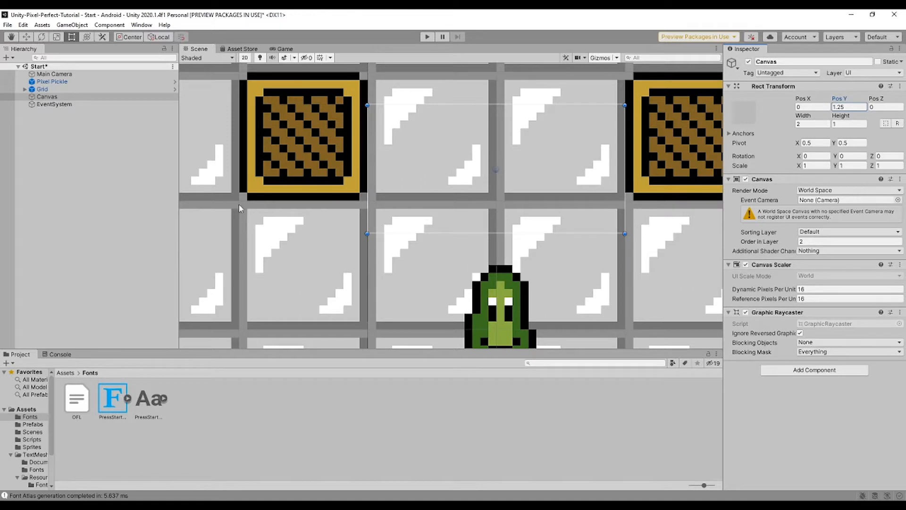
Step: Add a UI Image as a child of the Canvas
right_click(71, 97)
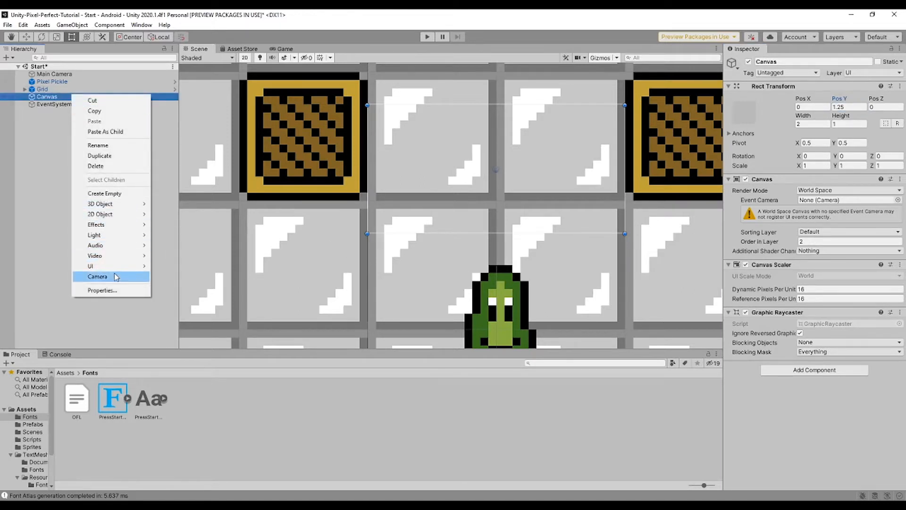
mouse_move(131, 267)
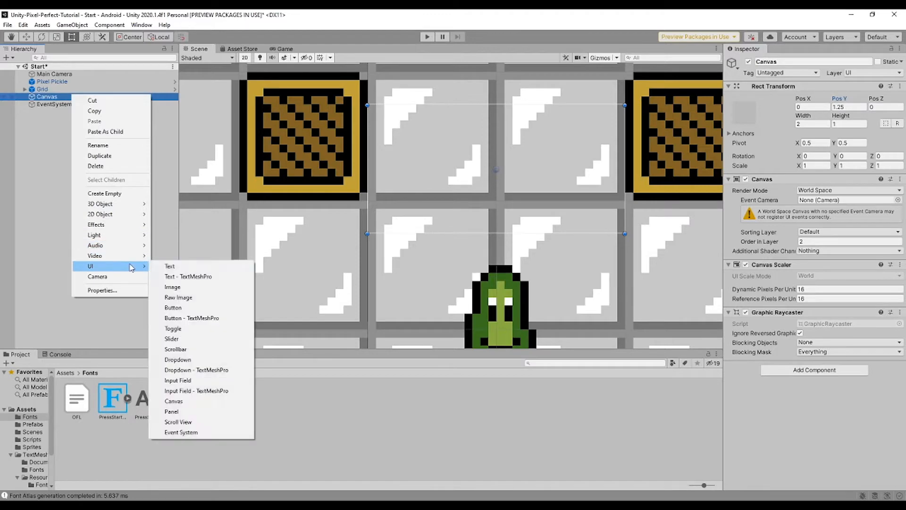
click(180, 287)
scroll(590, 175, down, 5)
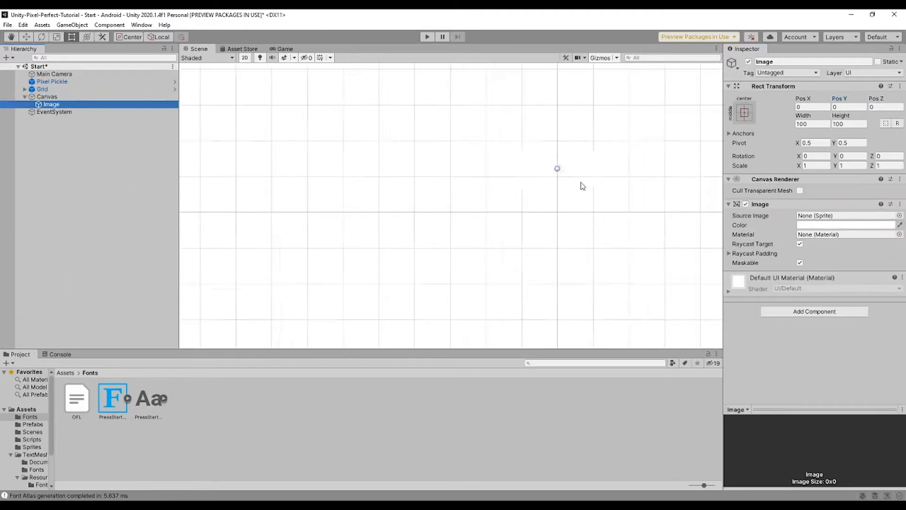
Step: Assign the ui sprite as the image's source and set its pixels per unit multiplier to 16
click(899, 215)
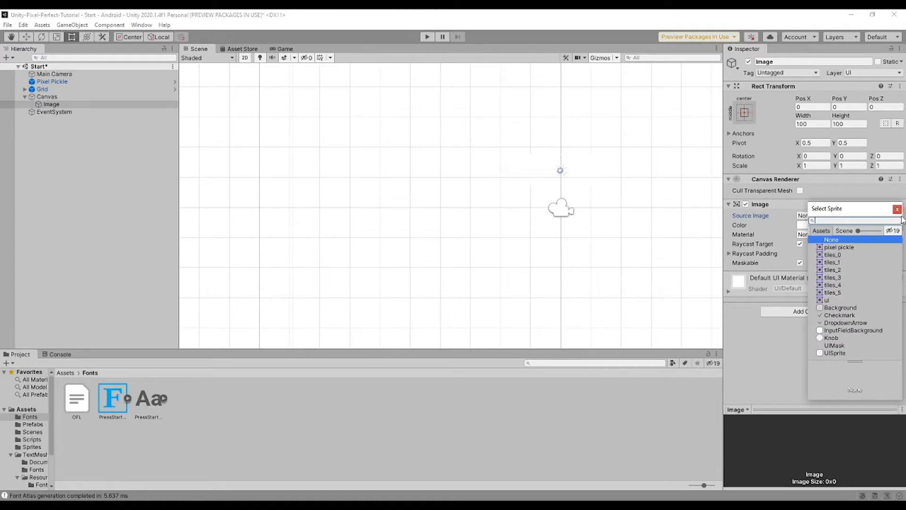
click(826, 300)
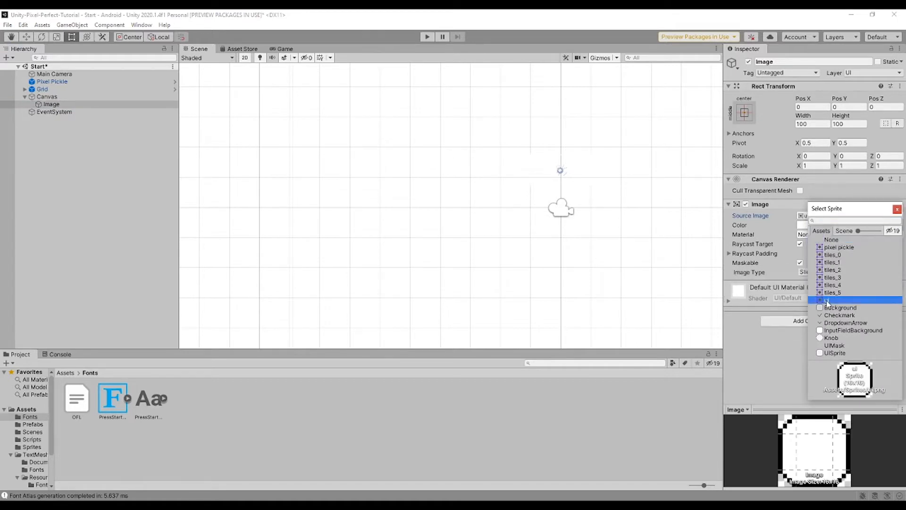
click(896, 209)
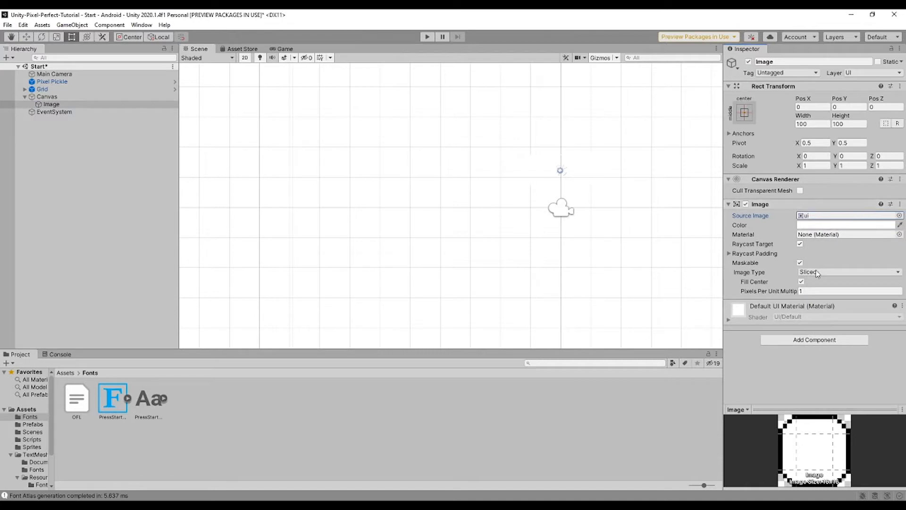
click(815, 291)
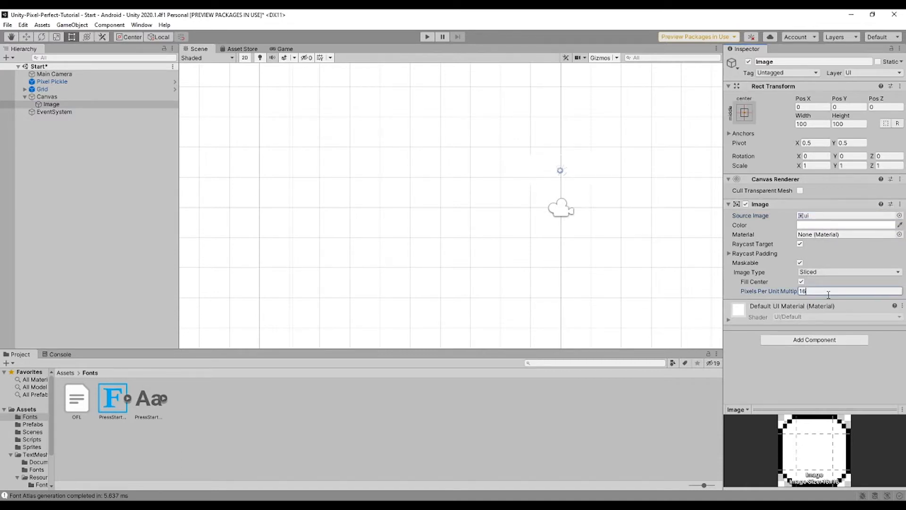
Step: Anchor the image to stretch in both directions so that it fills the canvas
click(745, 112)
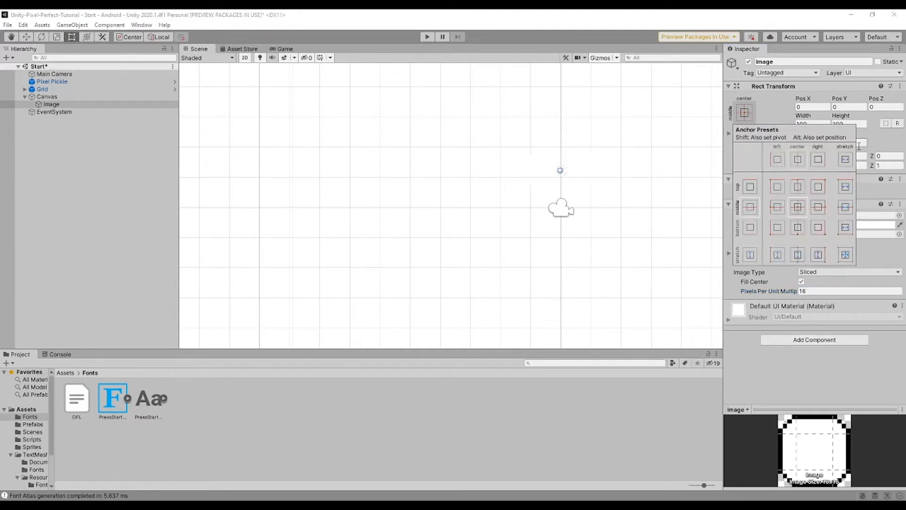
click(845, 254)
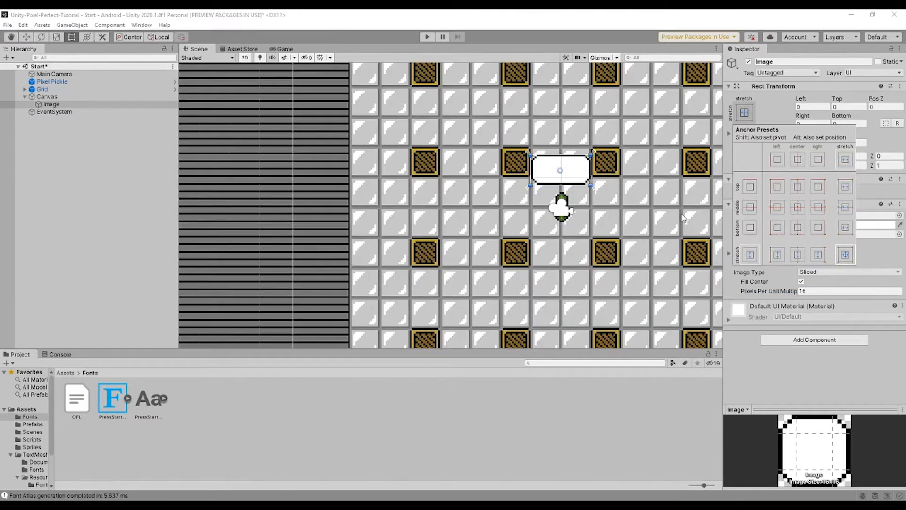
Step: Extend the image downward by changing its bottom offset to about -0.46 to test the sliced border
scroll(604, 189, up, 10)
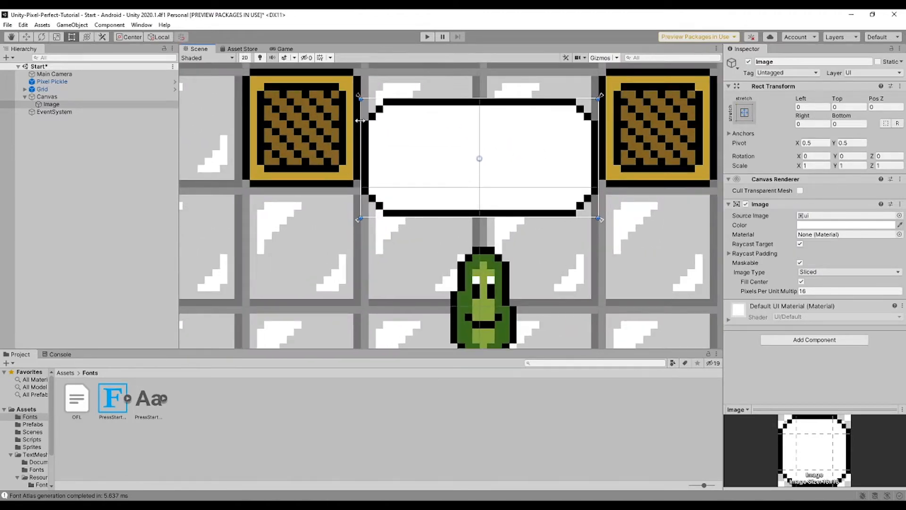
key(f)
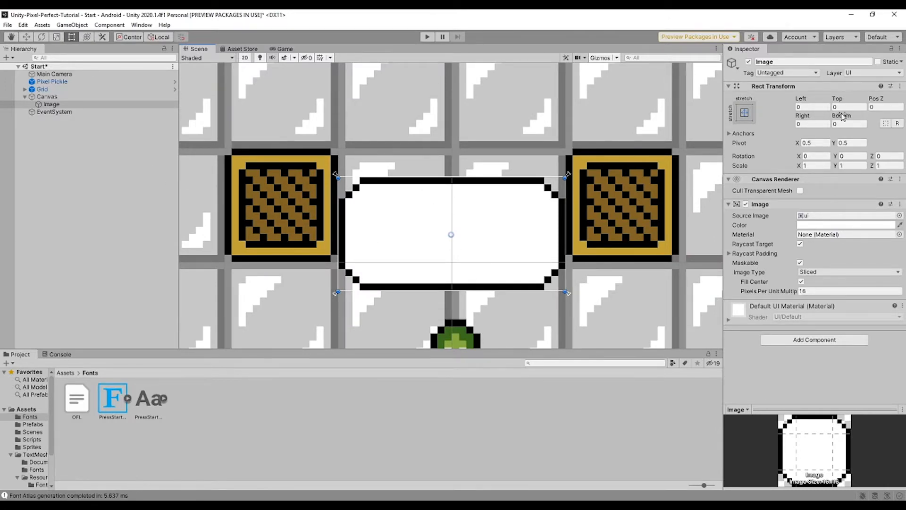
drag(842, 117, 851, 150)
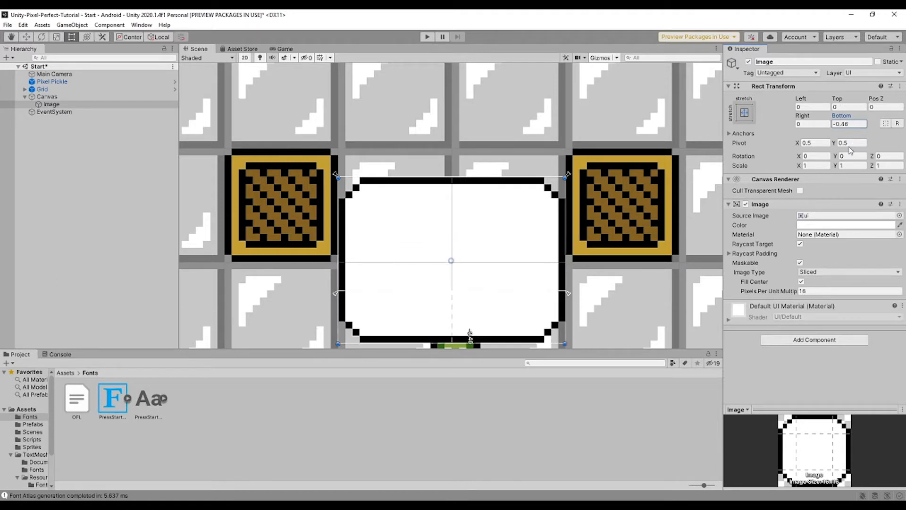
Step: Reset the image's bottom offset to 0 so that it fits the canvas
click(849, 143)
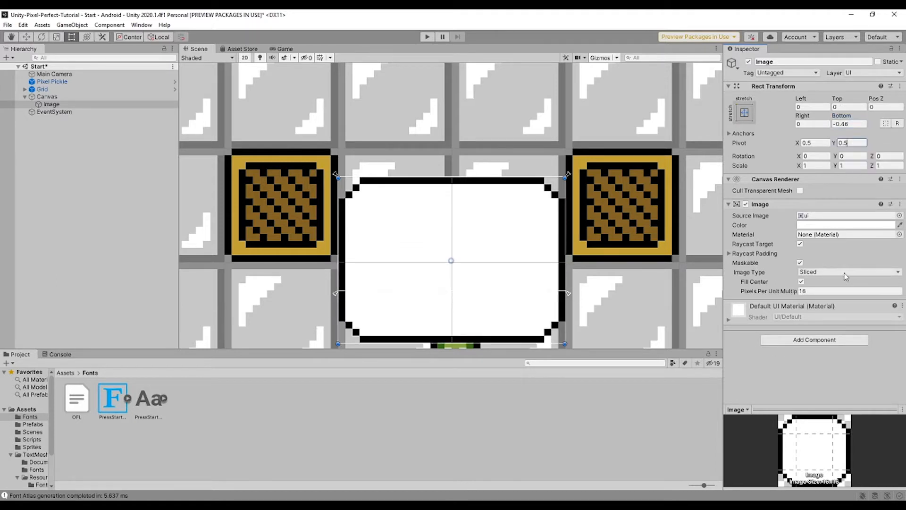
click(858, 124)
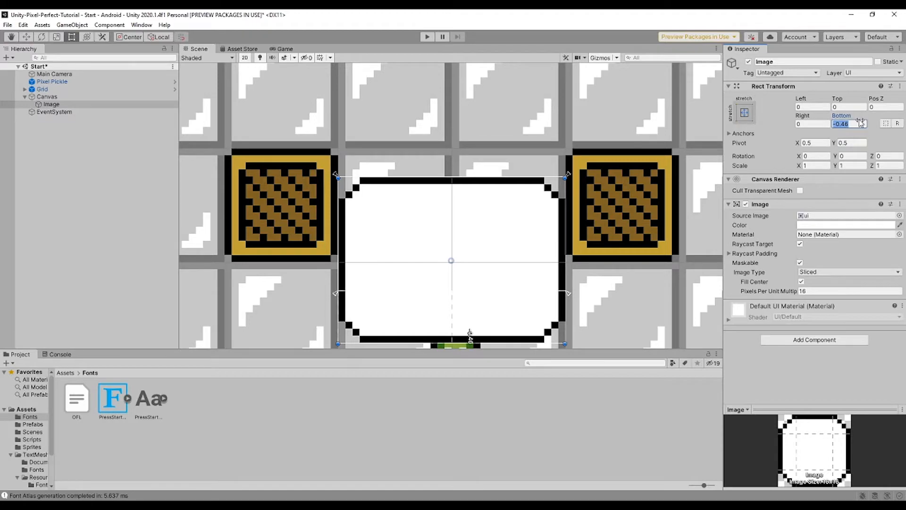
text(0)
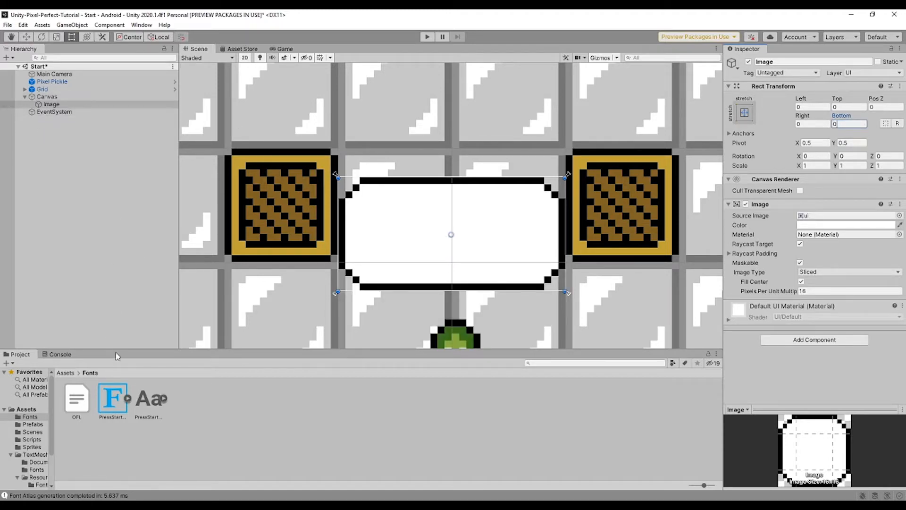
Step: Add a TextMeshPro text object as a child of the Image
right_click(69, 100)
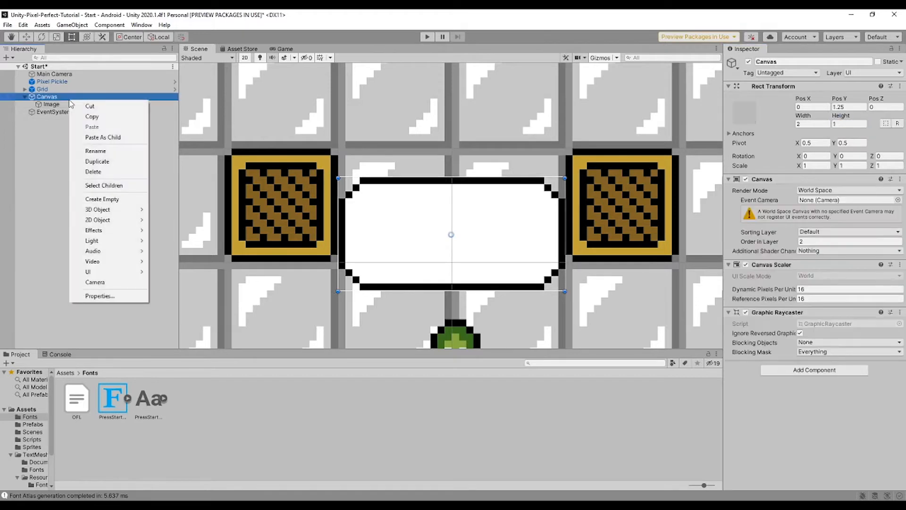
click(58, 101)
double_click(57, 99)
right_click(63, 107)
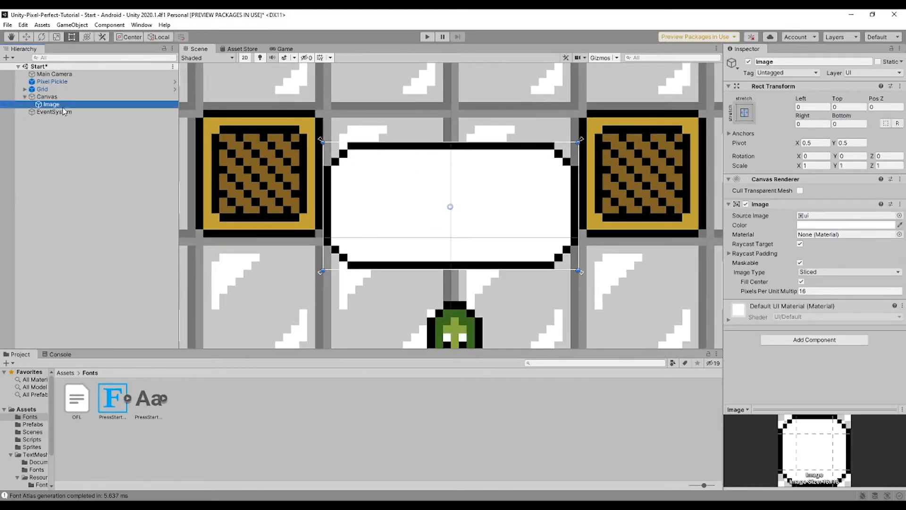
mouse_move(92, 278)
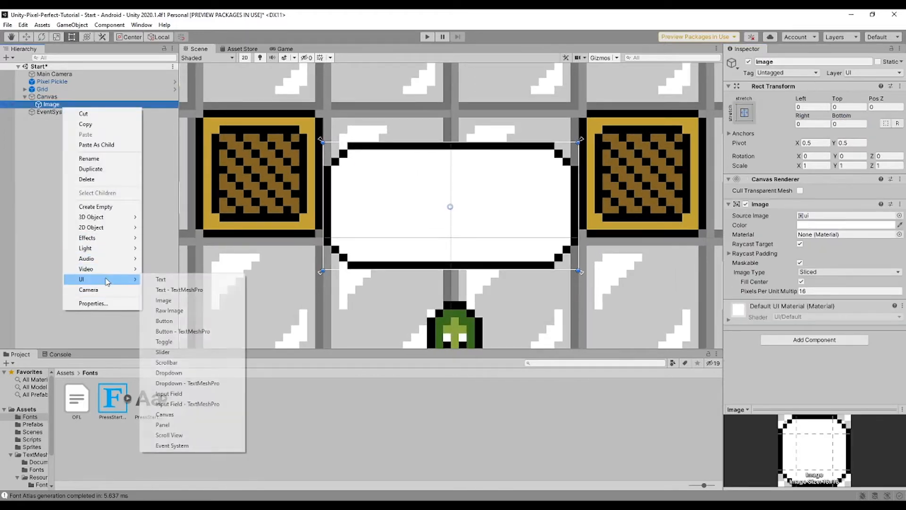
click(191, 293)
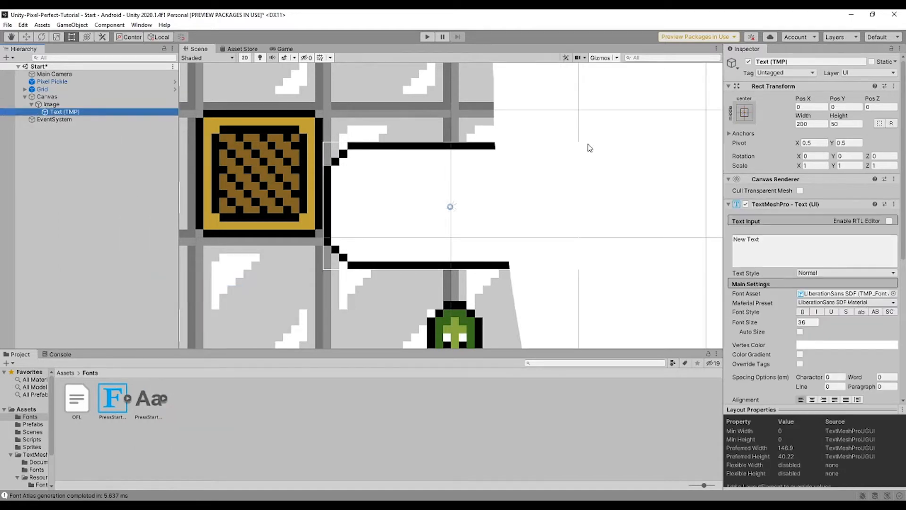
Step: Set the text's vertex color to black (000000)
click(809, 346)
drag(831, 353, 823, 369)
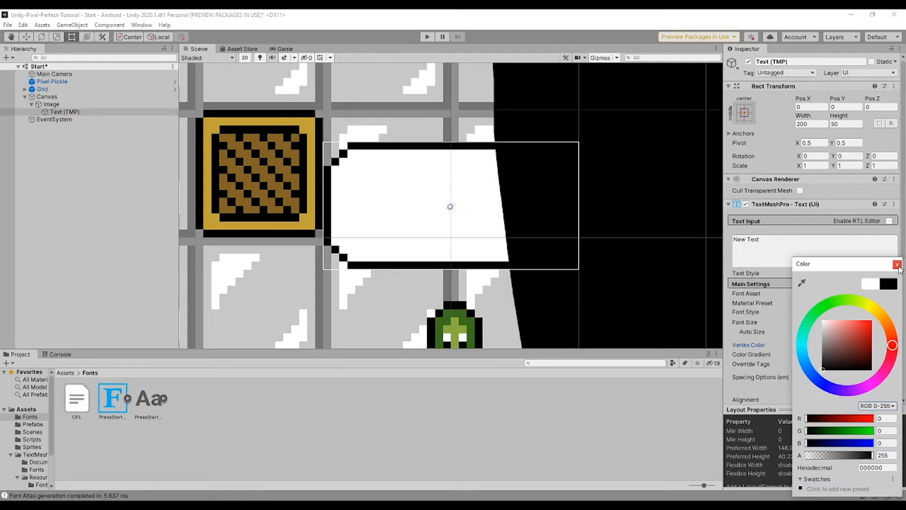
click(897, 264)
scroll(603, 257, down, 8)
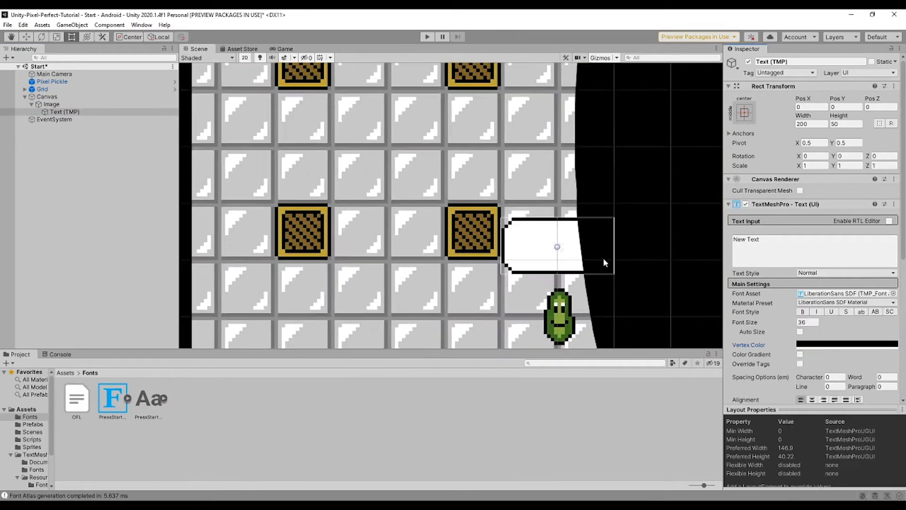
scroll(598, 254, up, 6)
scroll(435, 255, up, 1)
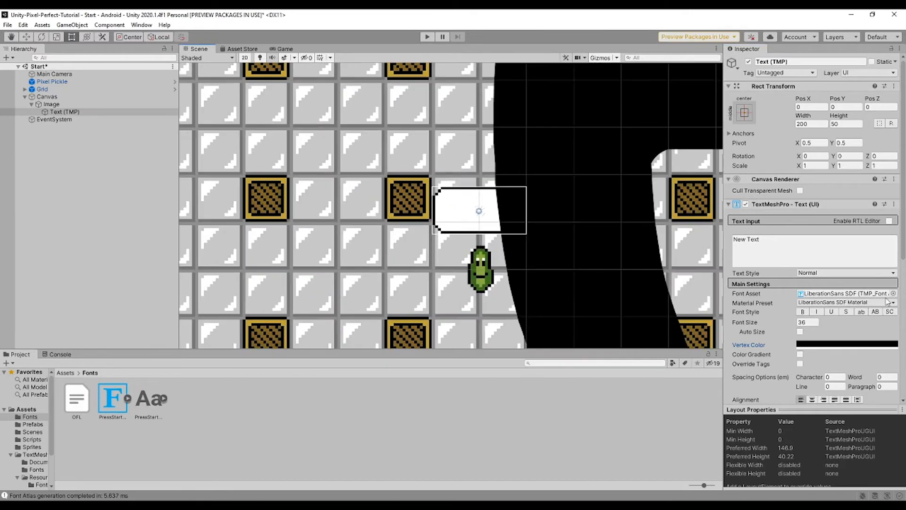
Step: Replace the placeholder text with "Hi!"
click(779, 251)
text(H)
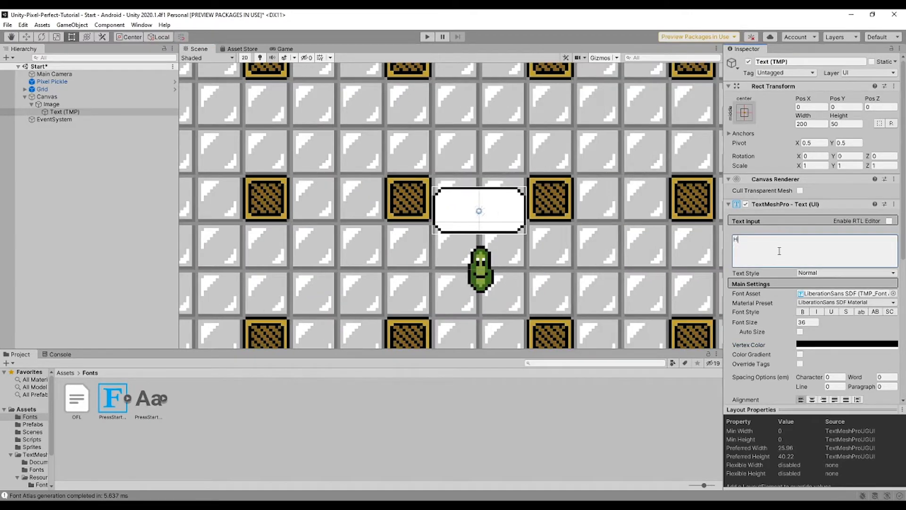
text(i!)
Step: Assign the PressStart2P-Regular font asset to the text and set its font size to 1
click(812, 323)
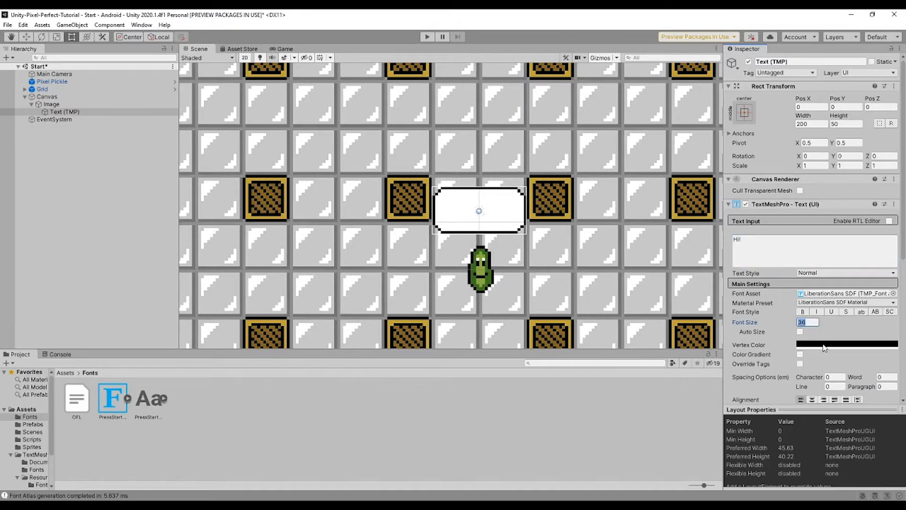
scroll(821, 345, down, 5)
scroll(827, 229, up, 5)
click(117, 404)
drag(117, 403, 841, 296)
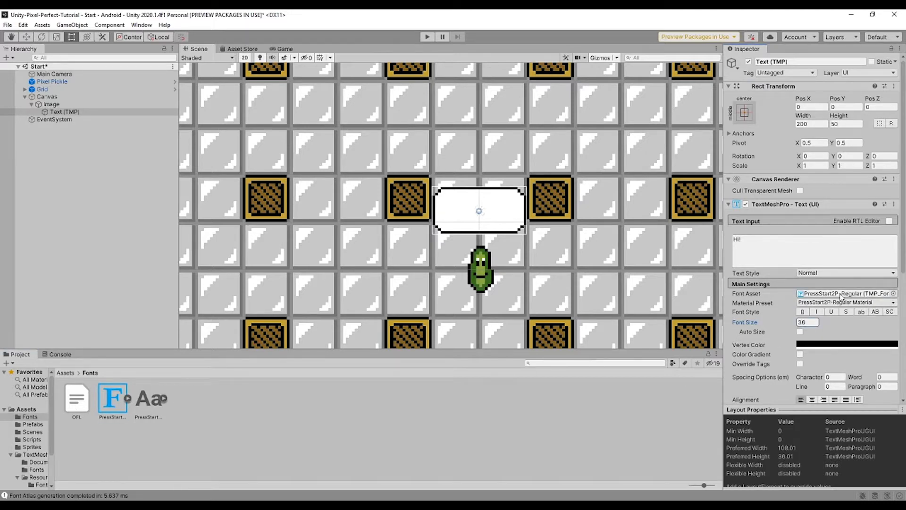
text(1)
Step: Anchor the text to stretch in both directions, including its position, so that it fills the image
click(744, 113)
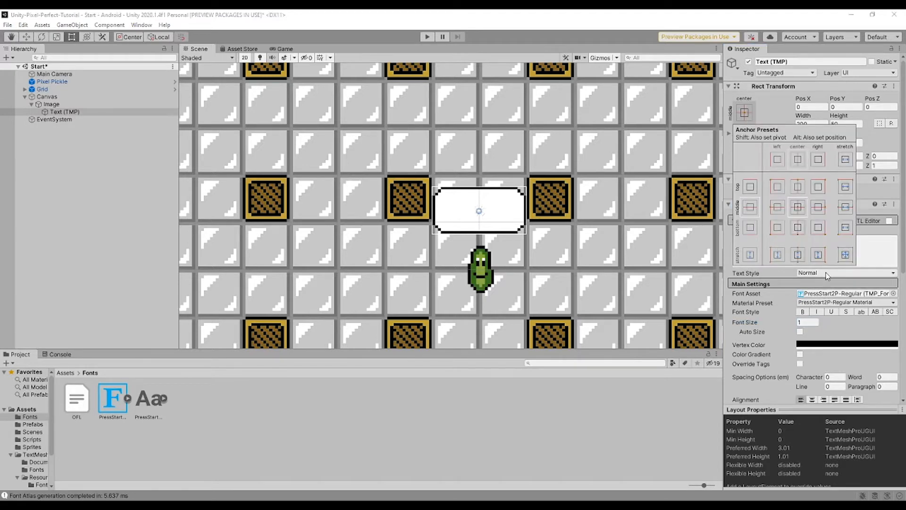
key(alt)
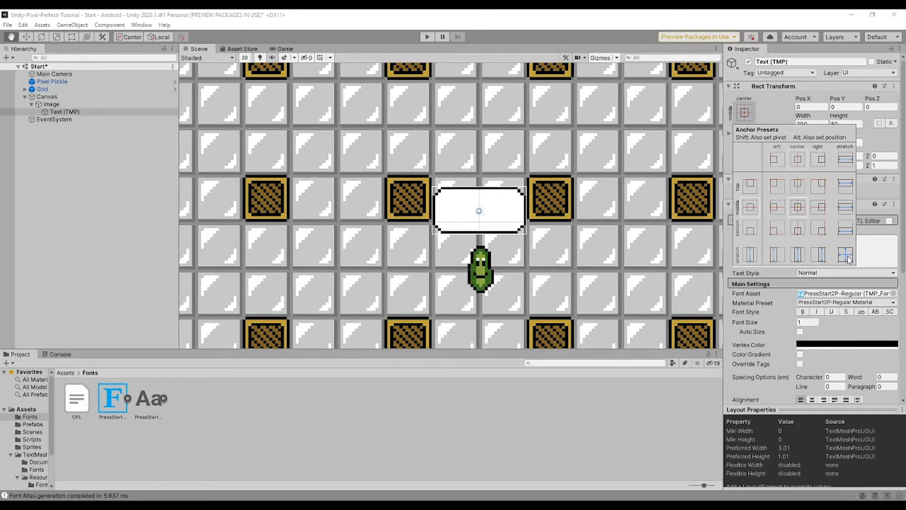
alt+click(846, 255)
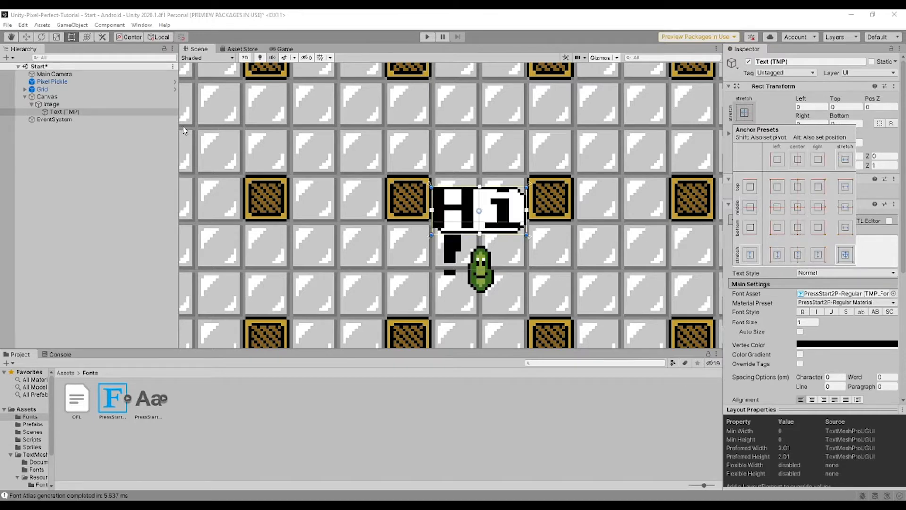
click(64, 111)
scroll(457, 251, up, 5)
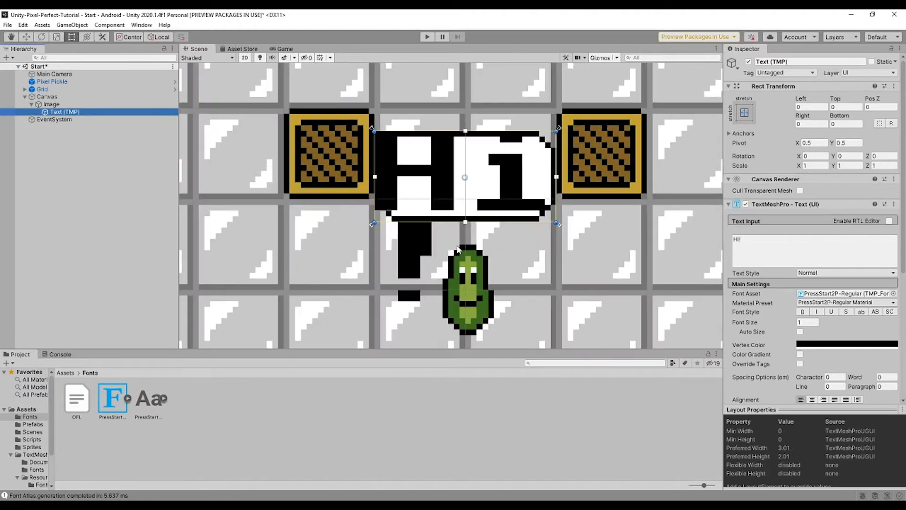
scroll(457, 251, up, 4)
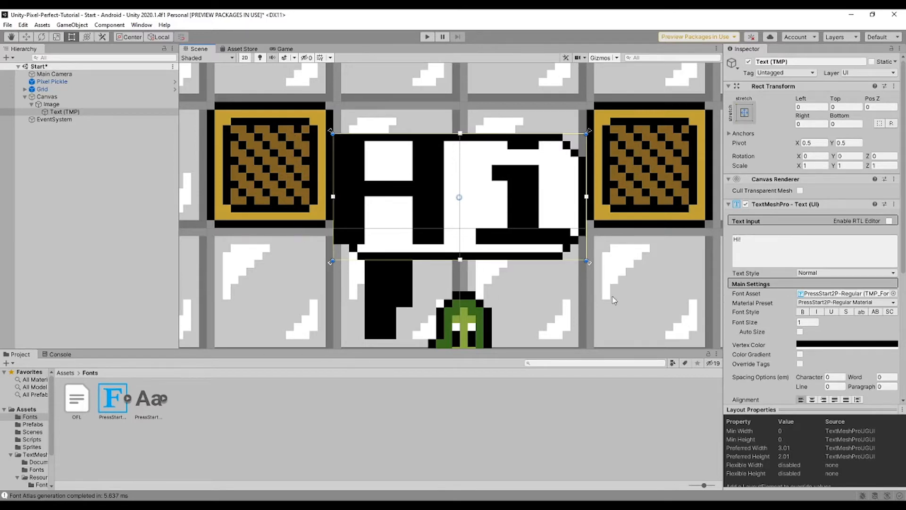
Step: Set the font size to 0.5 and align the text to the horizontal center and vertical middle
click(806, 321)
text(.5)
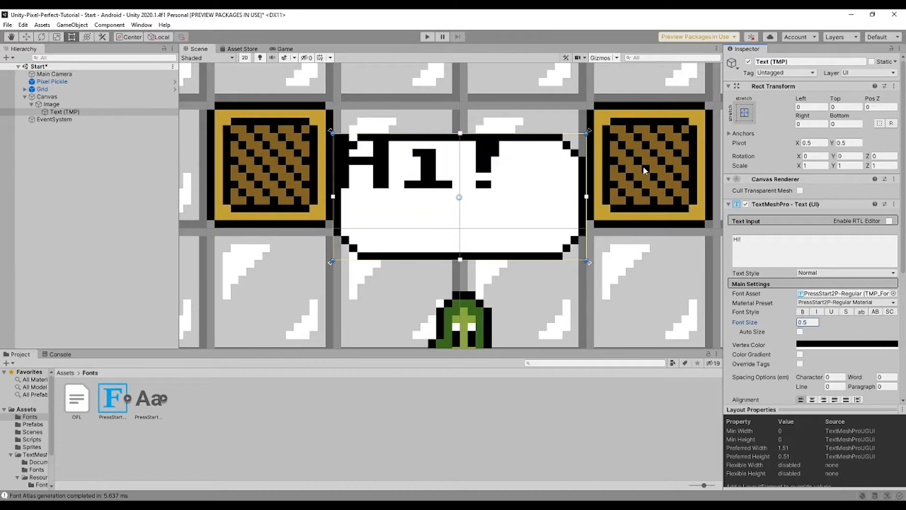
scroll(817, 347, down, 5)
click(812, 229)
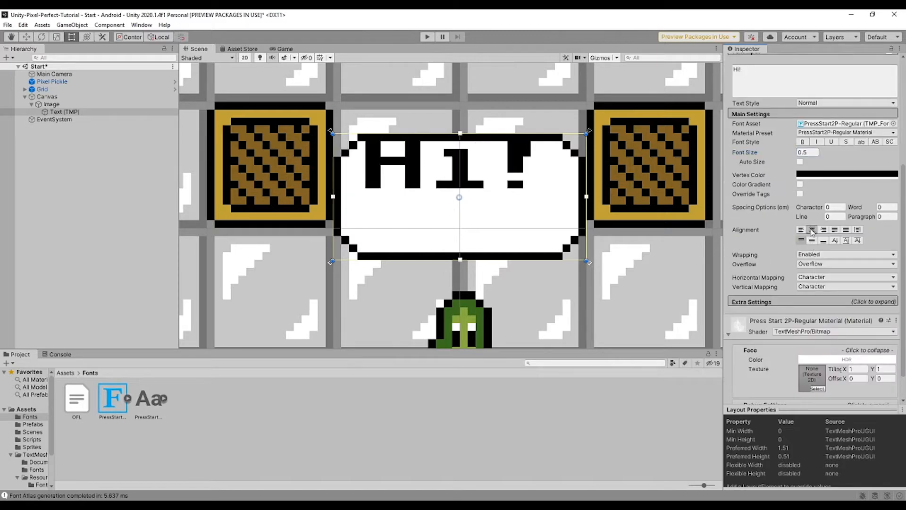
click(811, 240)
Step: Compare the text's pixel size with the box border and try a font size of 0.25
scroll(438, 215, up, 5)
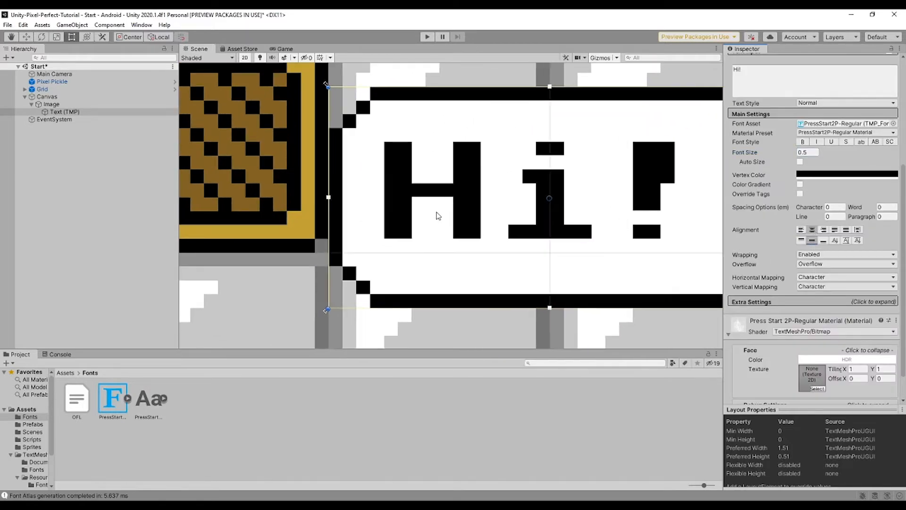
middle_drag(540, 171, 476, 176)
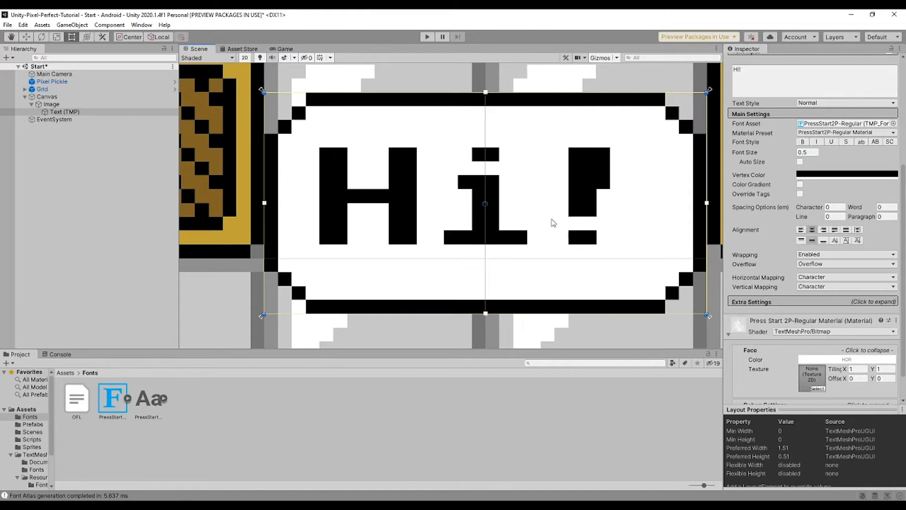
scroll(787, 296, up, 5)
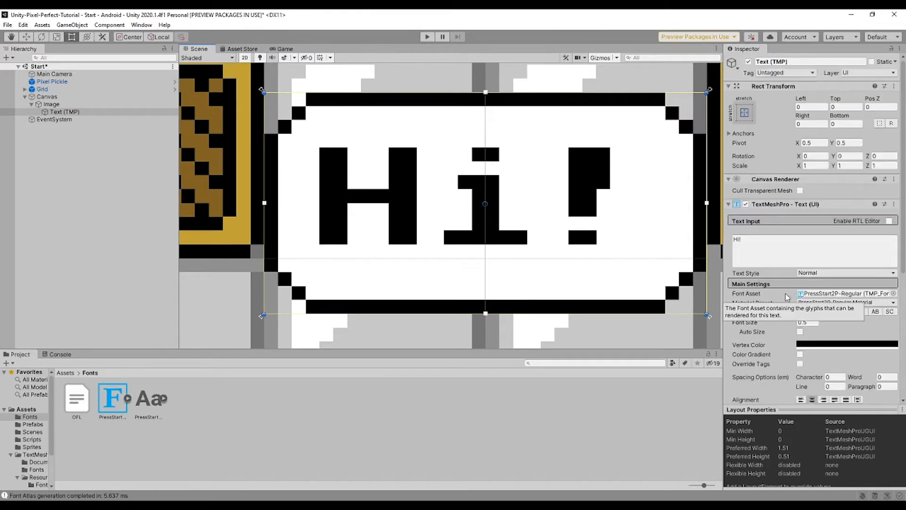
click(808, 324)
text(0.25)
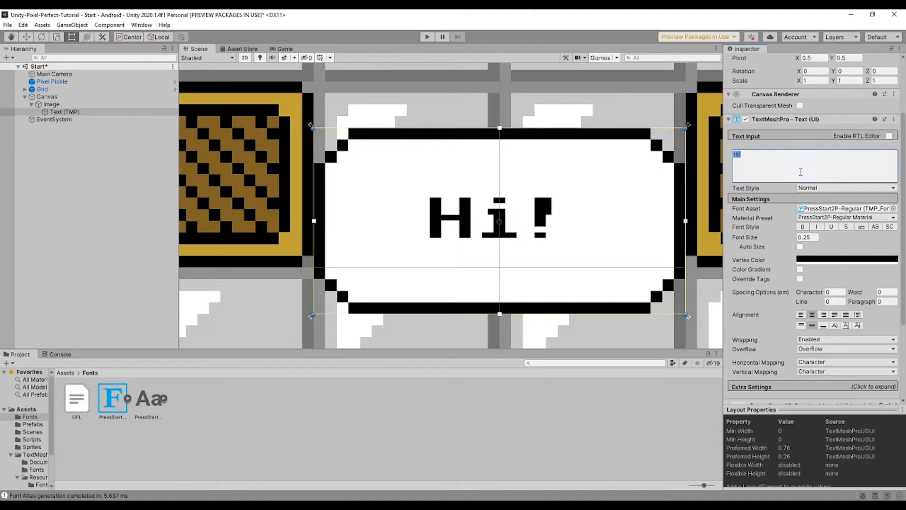
middle_drag(604, 242, 556, 217)
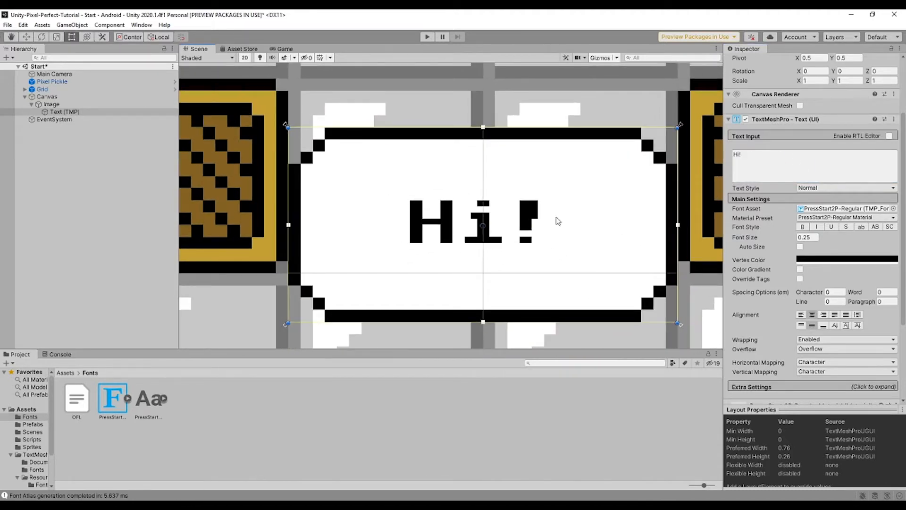
Step: Restore the text's font size to 0.5 to match the pixel grid of the speech box
click(807, 237)
scroll(624, 224, down, 5)
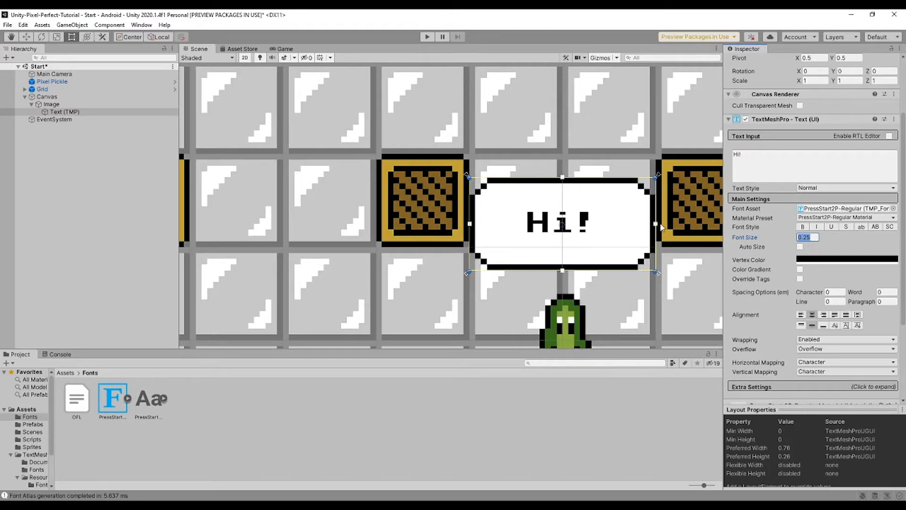
text(.5)
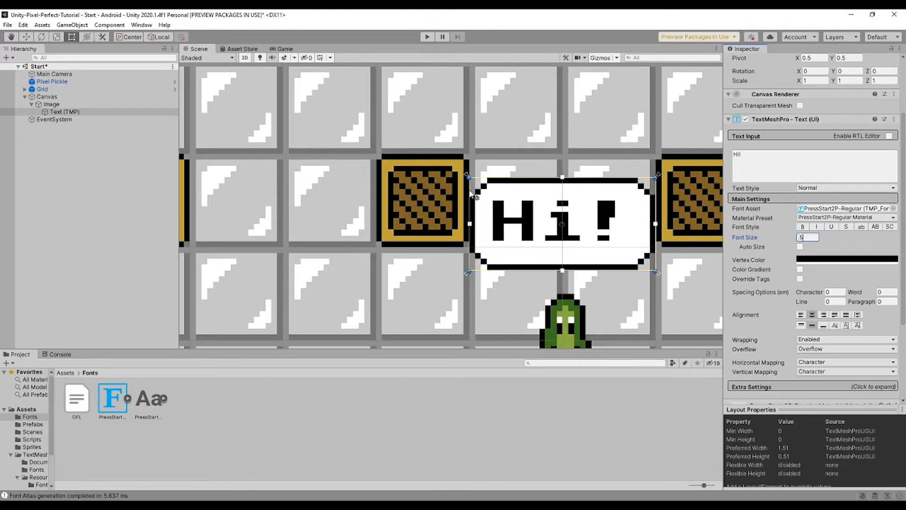
scroll(507, 250, up, 3)
scroll(493, 228, down, 3)
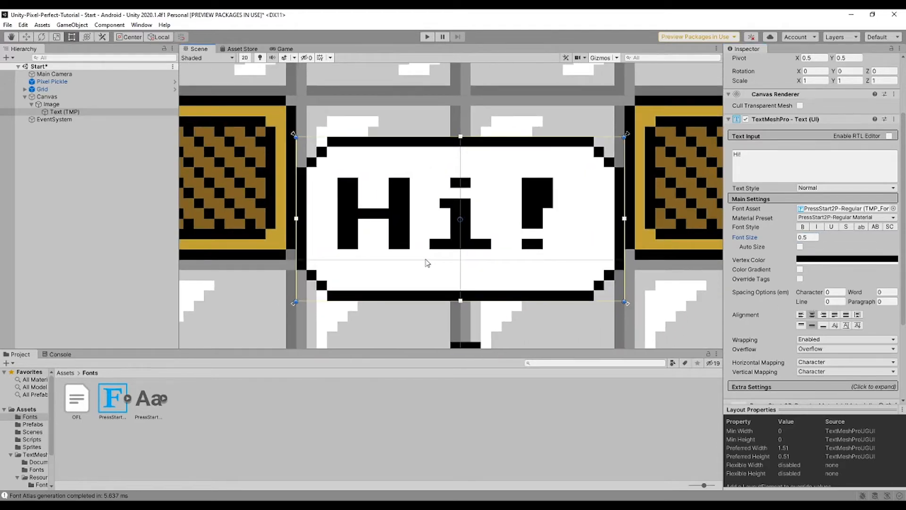
click(794, 162)
click(793, 162)
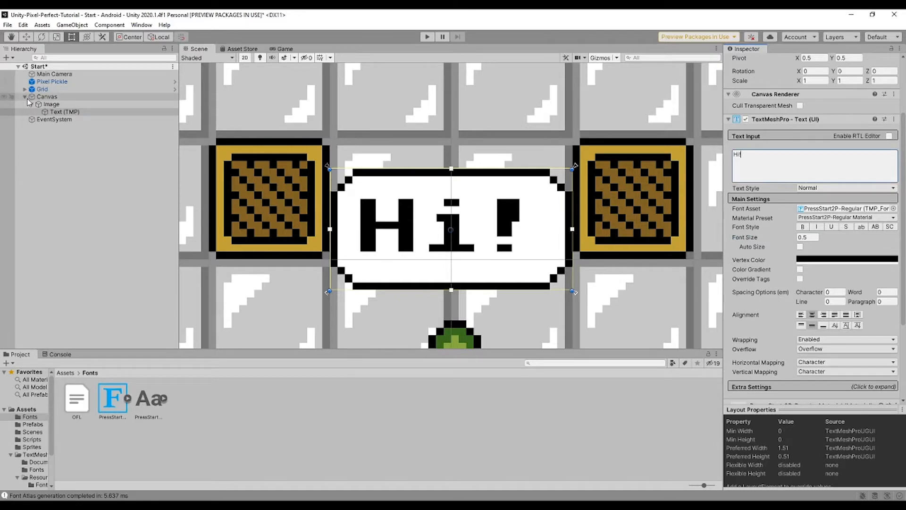
Step: Make the Canvas a child of the Pixel Pickle object in the scene hierarchy
click(25, 97)
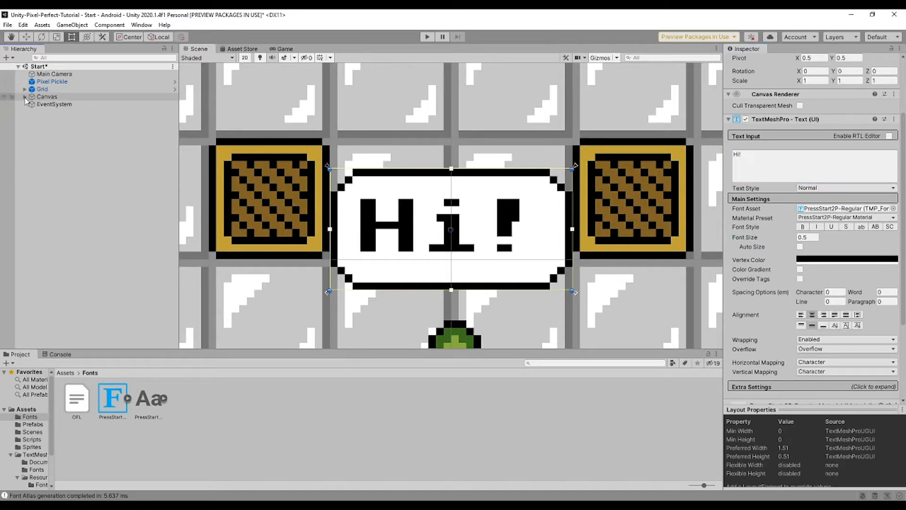
drag(47, 98, 70, 82)
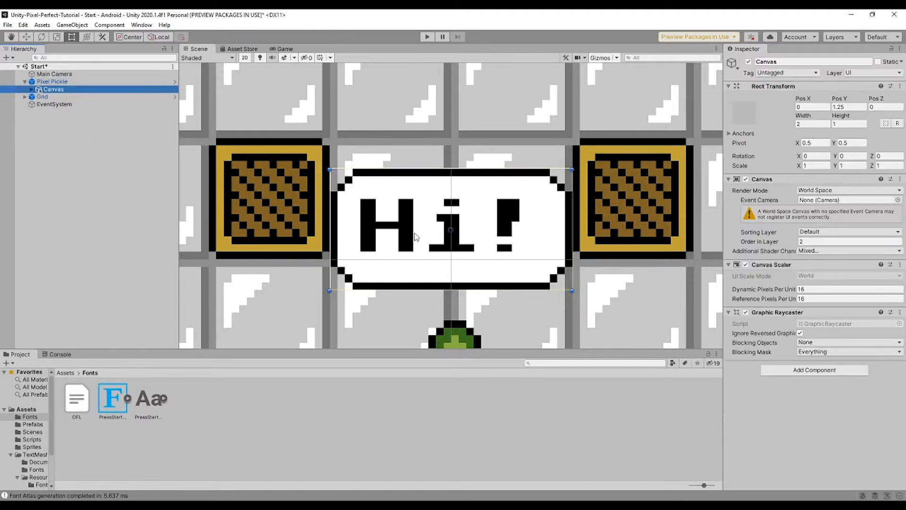
scroll(416, 236, down, 4)
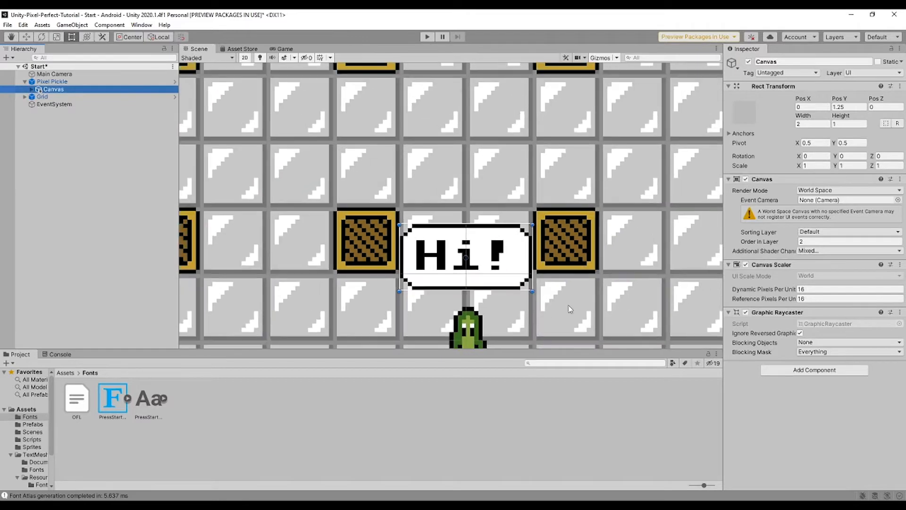
middle_drag(568, 305, 546, 181)
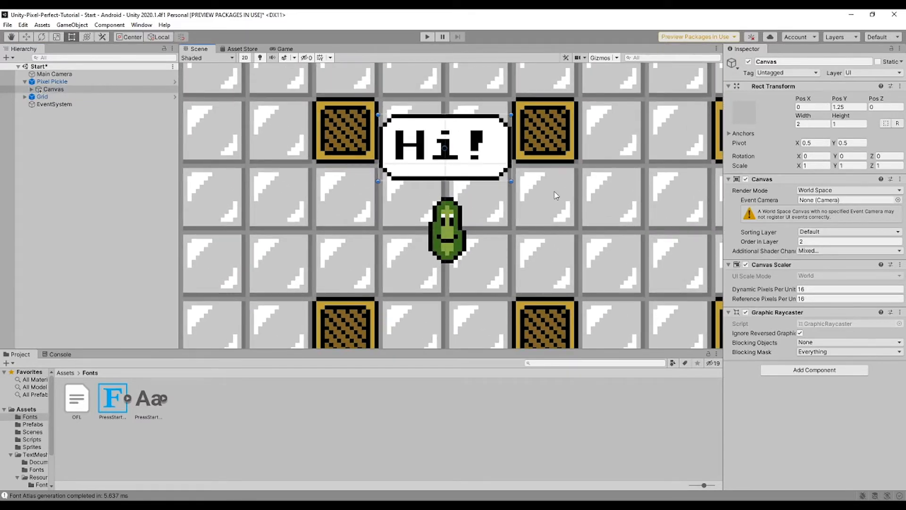
scroll(538, 193, down, 2)
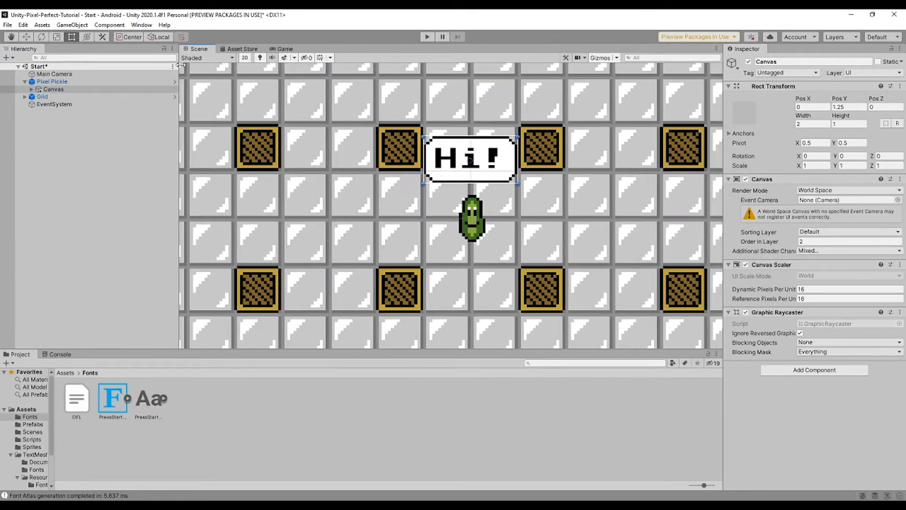
click(52, 82)
click(53, 89)
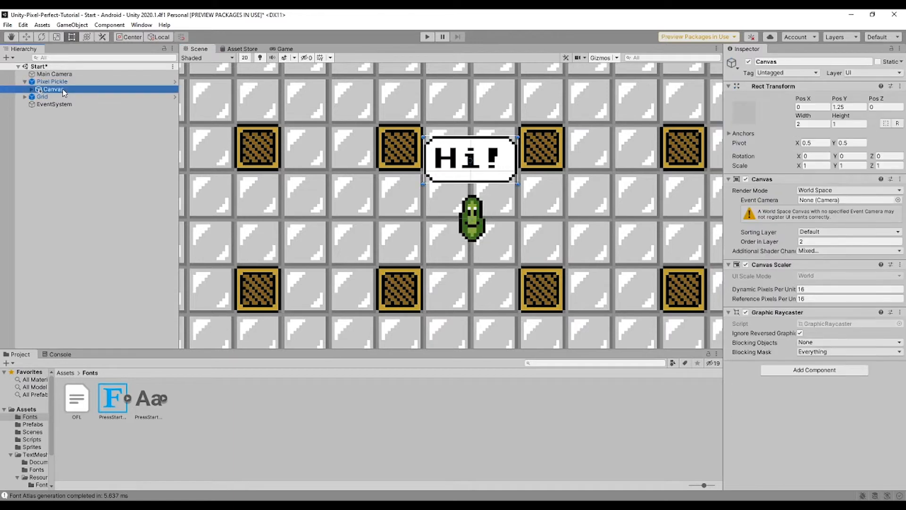
Step: Rename the Canvas object under Pixel Pickle to "World Space Canvas"
click(810, 63)
text(World Space)
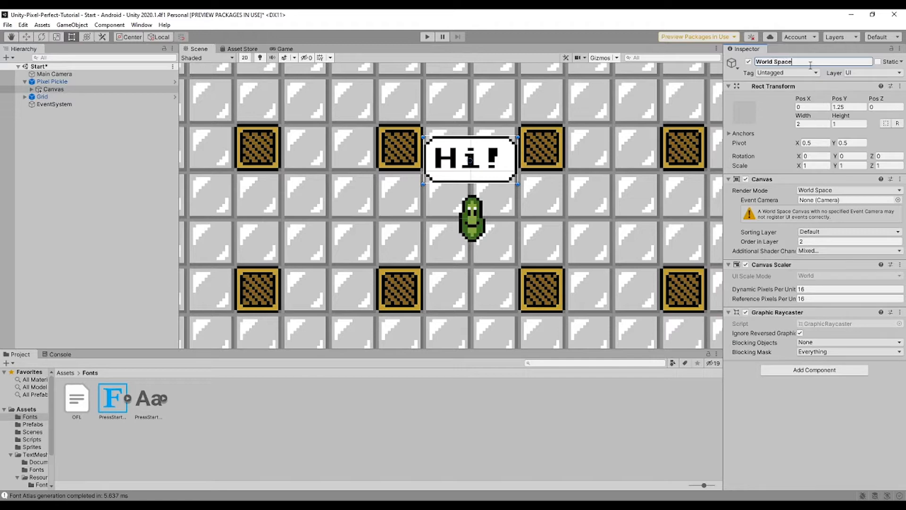
text( Canvas)
key(Return)
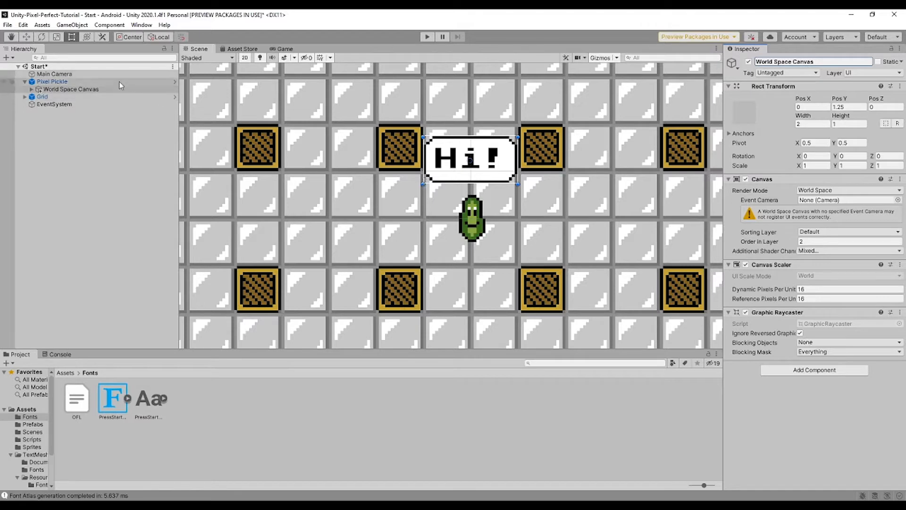
Step: Select Pixel Pickle and briefly play-test the scene to check that the speech box follows the character
click(120, 82)
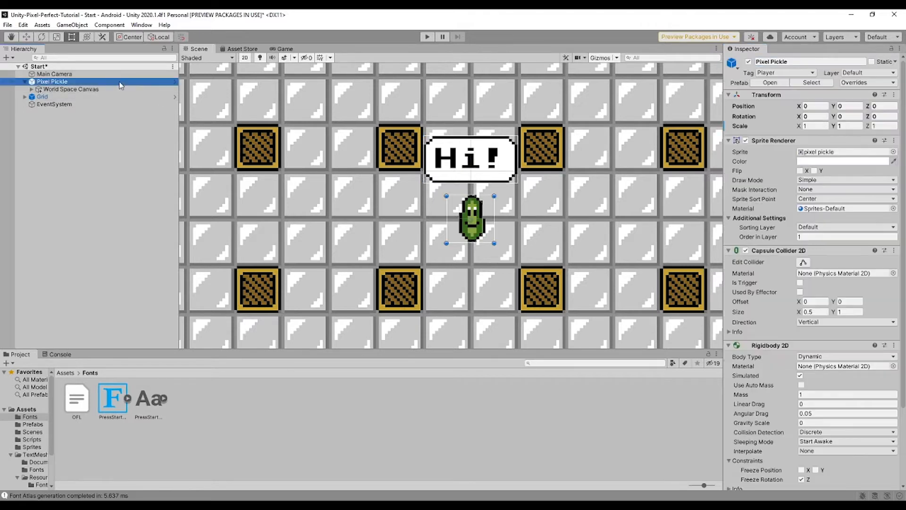
click(428, 37)
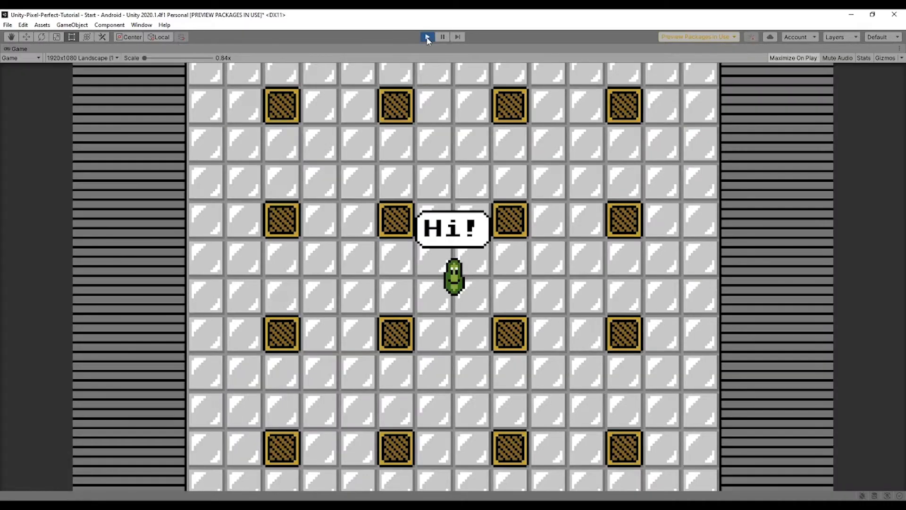
click(427, 39)
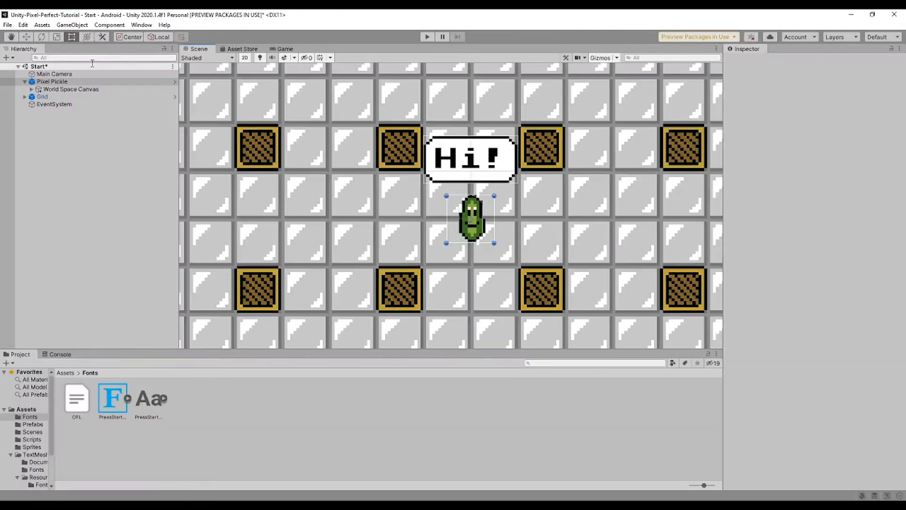
click(92, 75)
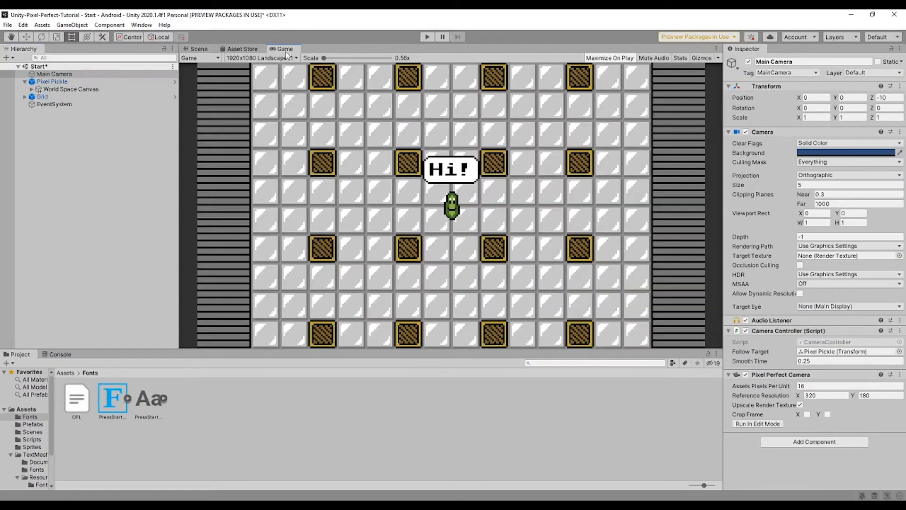
click(285, 49)
click(799, 405)
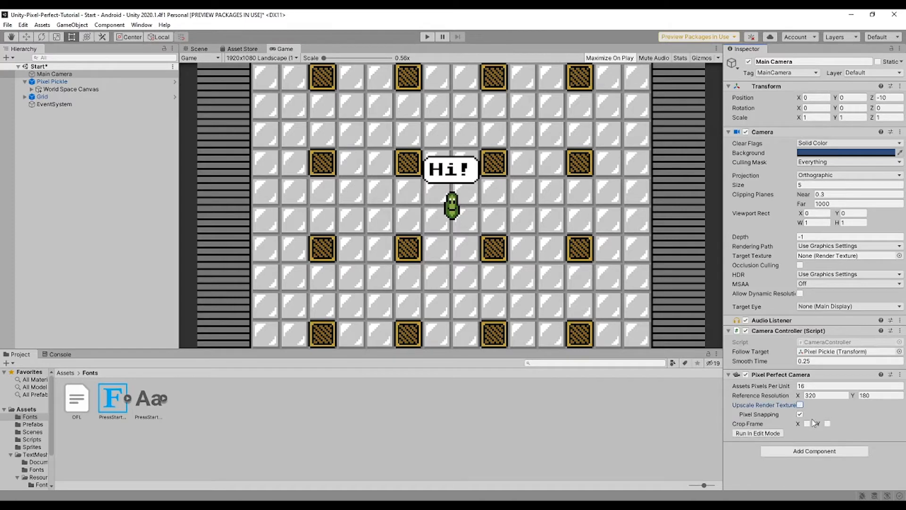
Step: Play-test at 2.33x Game view scale, moving the pickle in all directions to examine the speech box's pixel alignment, and stop playing
click(428, 36)
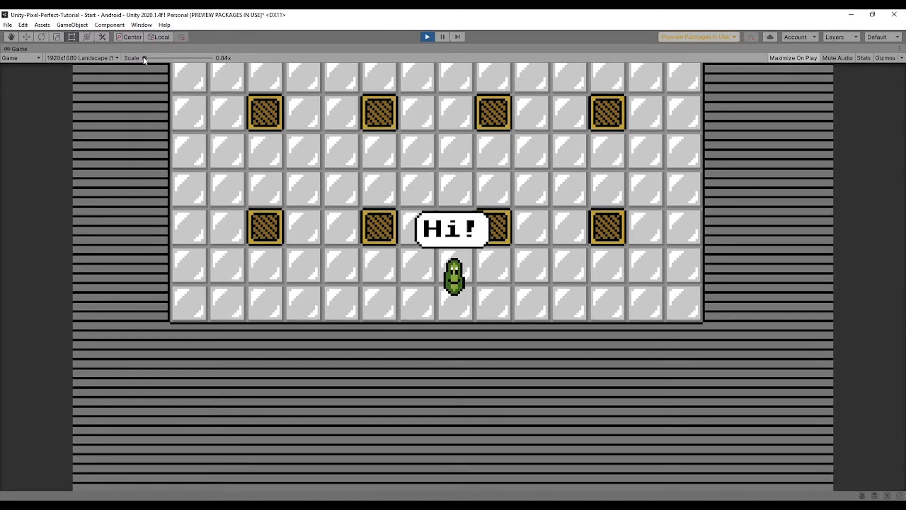
drag(144, 57, 181, 70)
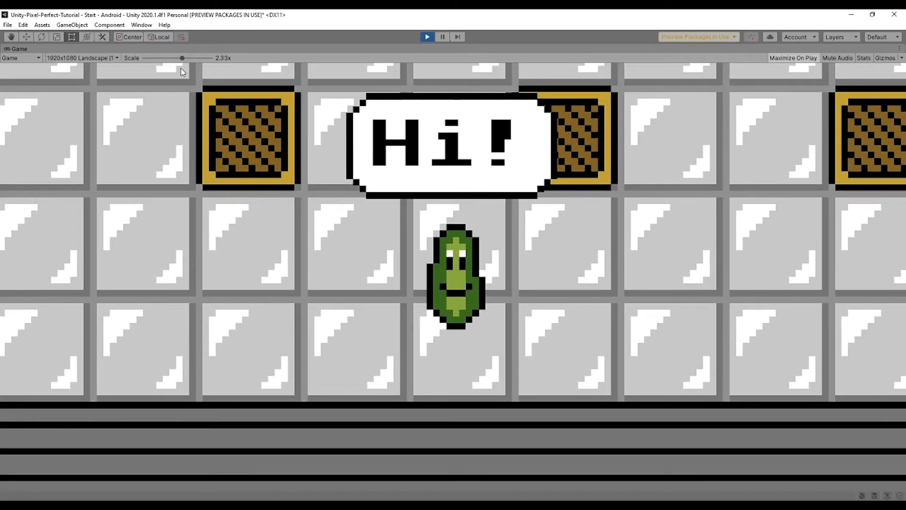
key(Right)
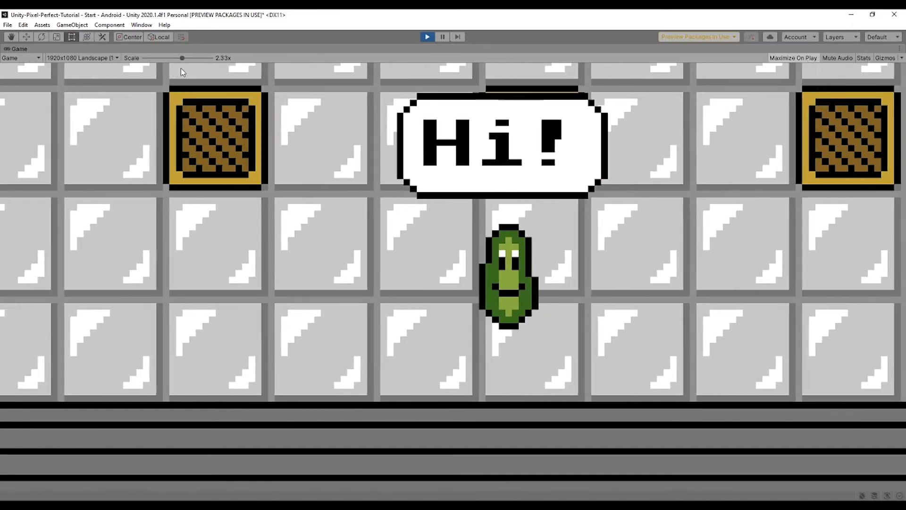
key(Down)
key(Left)
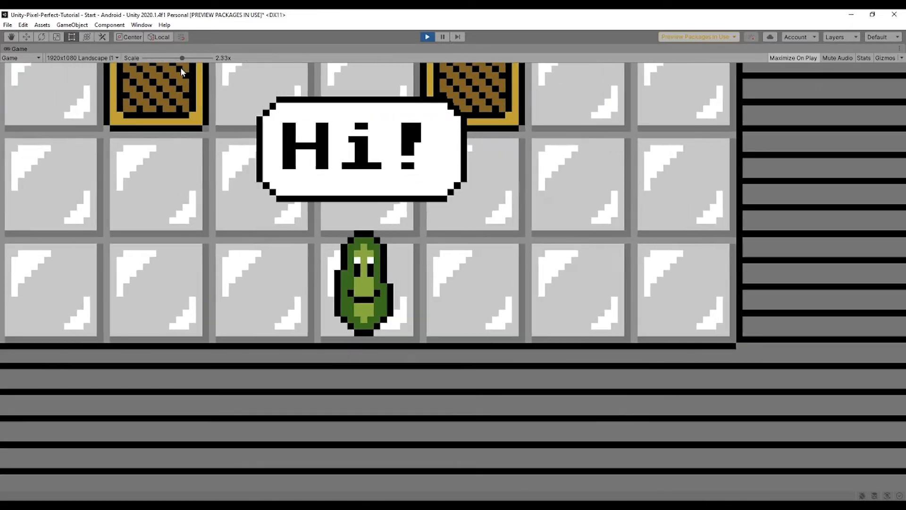
key(Up)
key(Right)
key(Left)
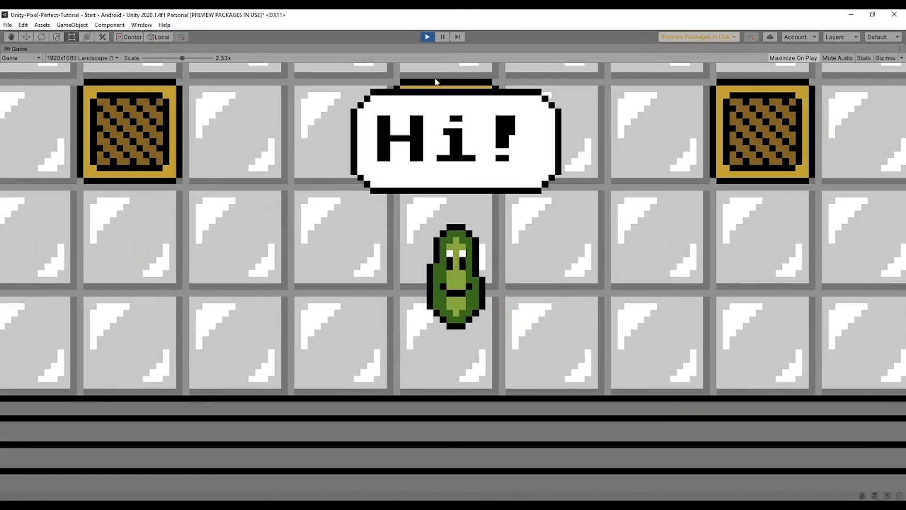
click(427, 38)
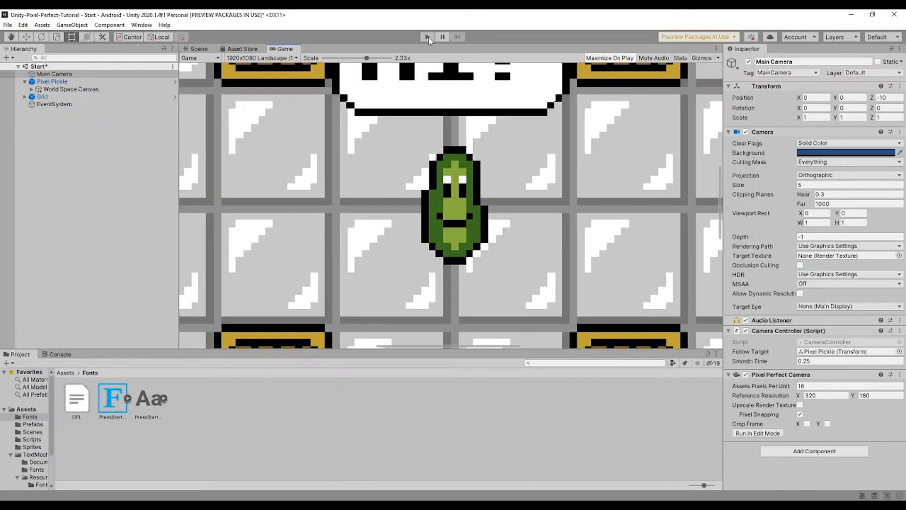
scroll(404, 151, down, 8)
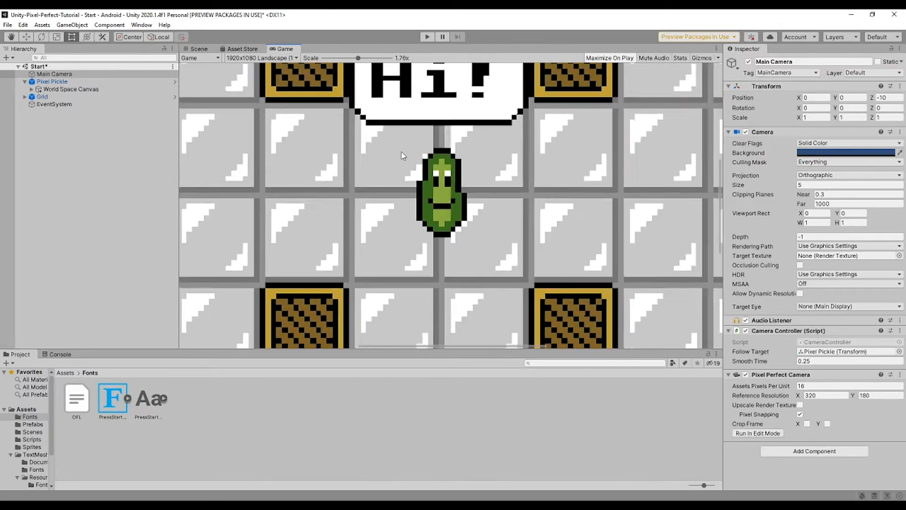
scroll(519, 169, down, 2)
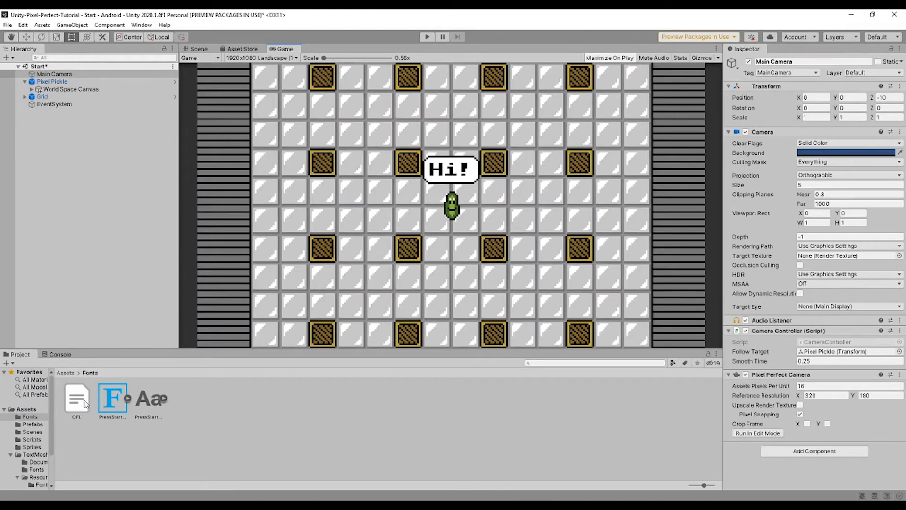
Step: Create a C# script named PixelSnapper in the Assets/Scripts folder
click(31, 439)
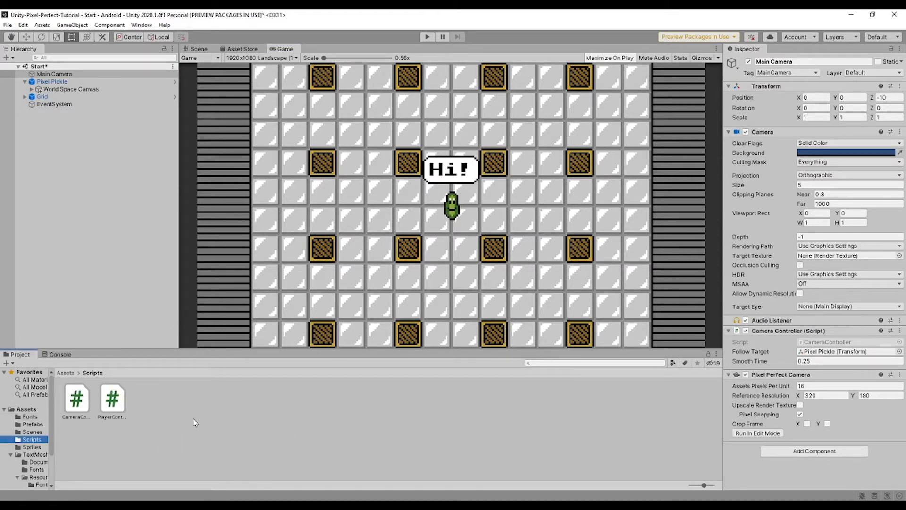
right_click(178, 415)
mouse_move(236, 167)
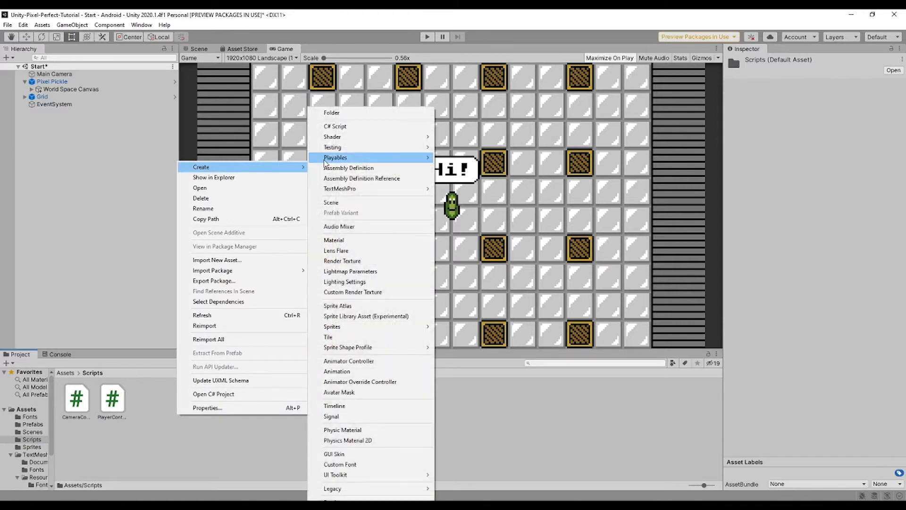
click(343, 128)
text(P)
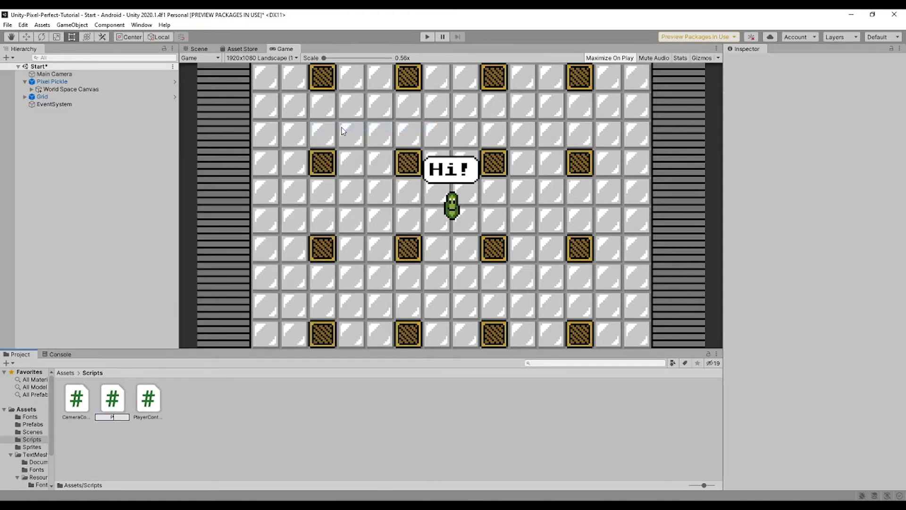
text(ixelSnapper)
key(Return)
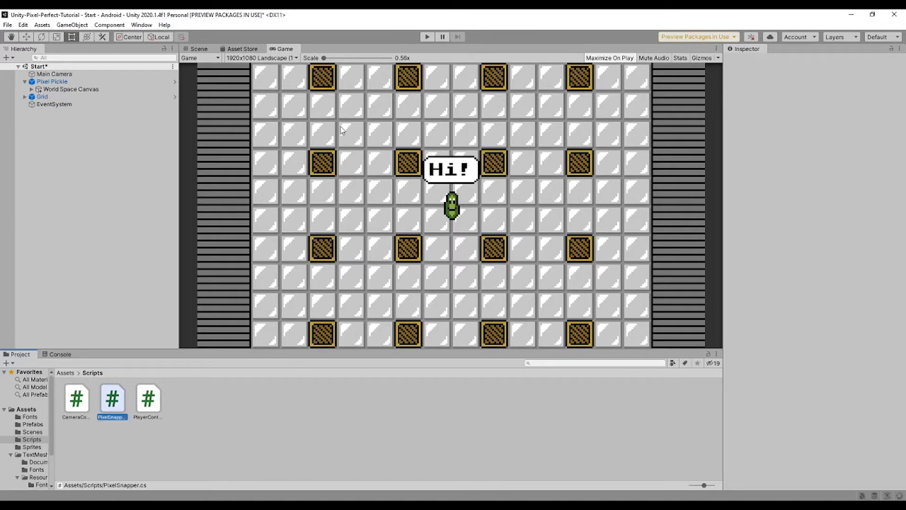
Step: Open the PixelSnapper script in Visual Studio and remove the System.Collections and System.Collections.Generic using directives
double_click(112, 405)
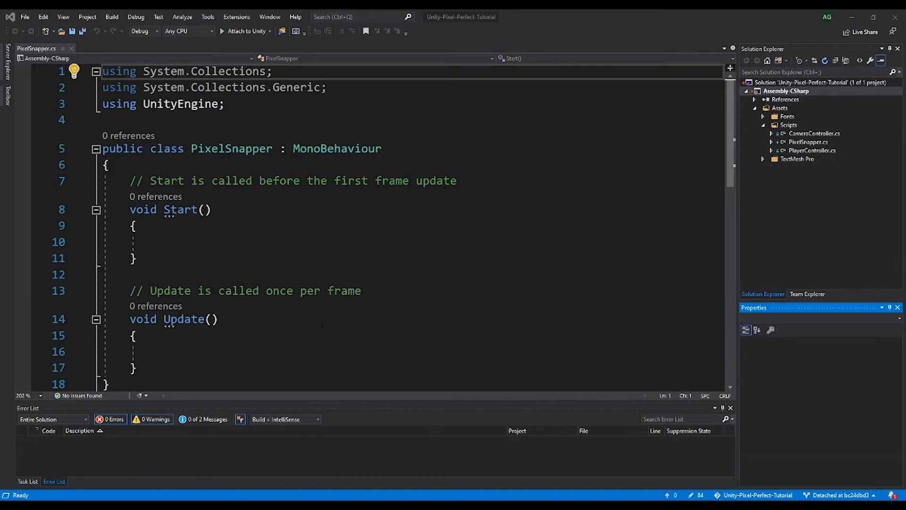
scroll(323, 326, down, 2)
scroll(292, 325, up, 2)
scroll(254, 326, down, 1)
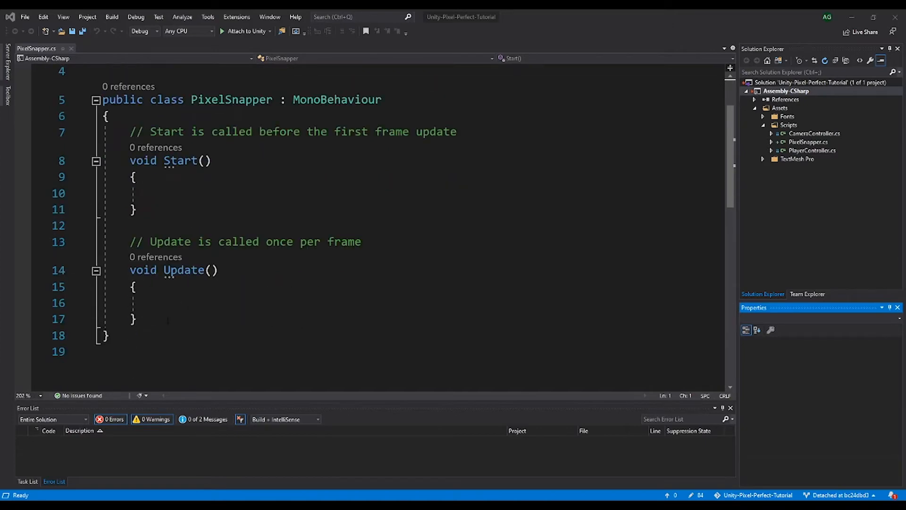
click(167, 320)
scroll(258, 215, up, 1)
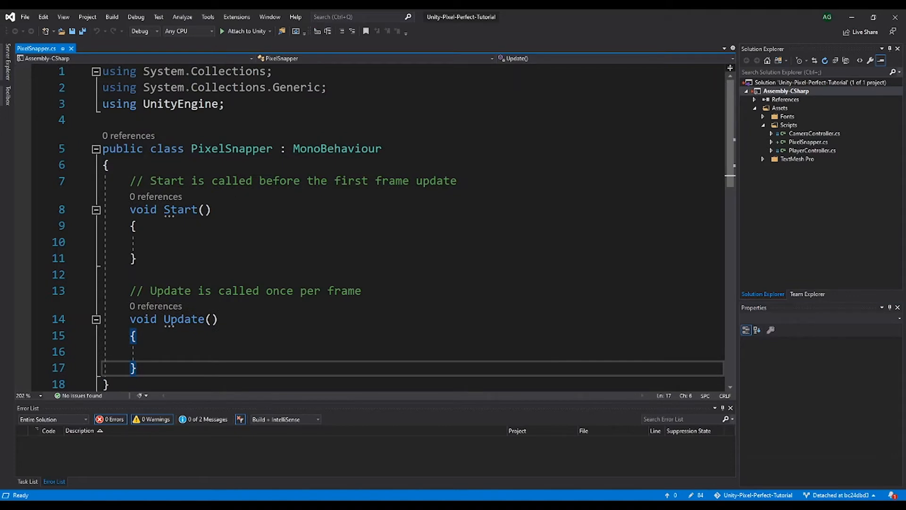
drag(102, 104, 99, 71)
key(BackSpace)
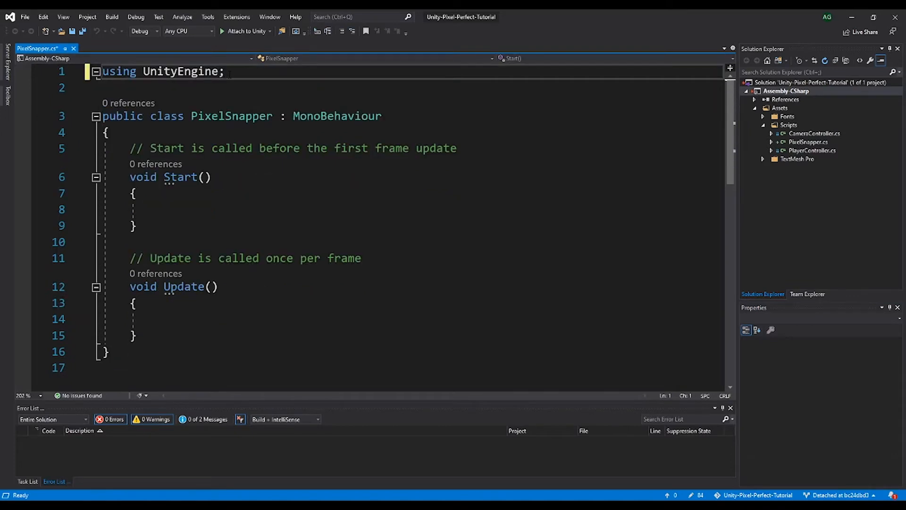
Step: Add the directive "using UnityEngine.U2D;" below "using UnityEngine;"
click(227, 72)
key(Return)
text(usi)
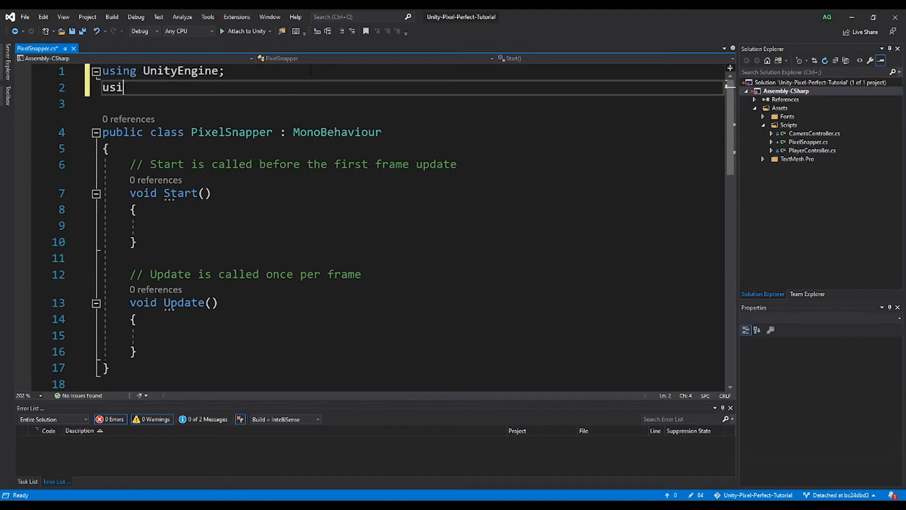
text(ng UnityEngin)
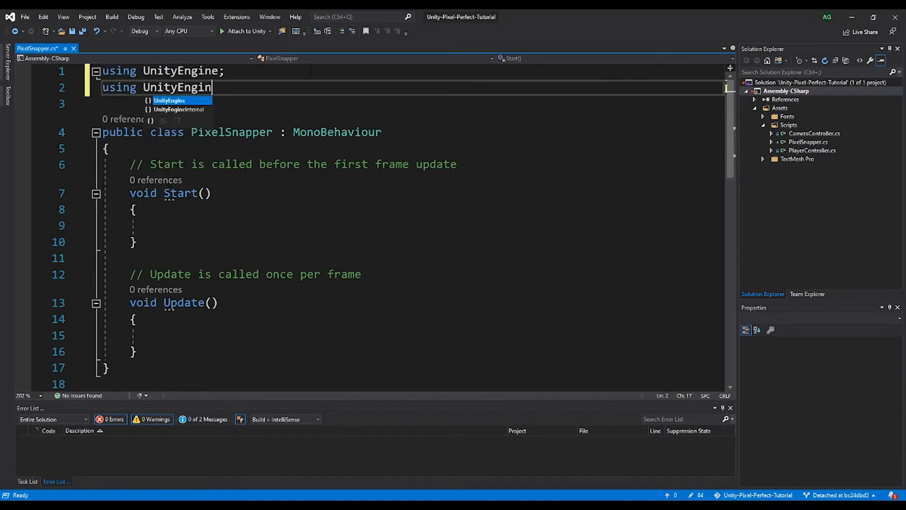
text(e.U)
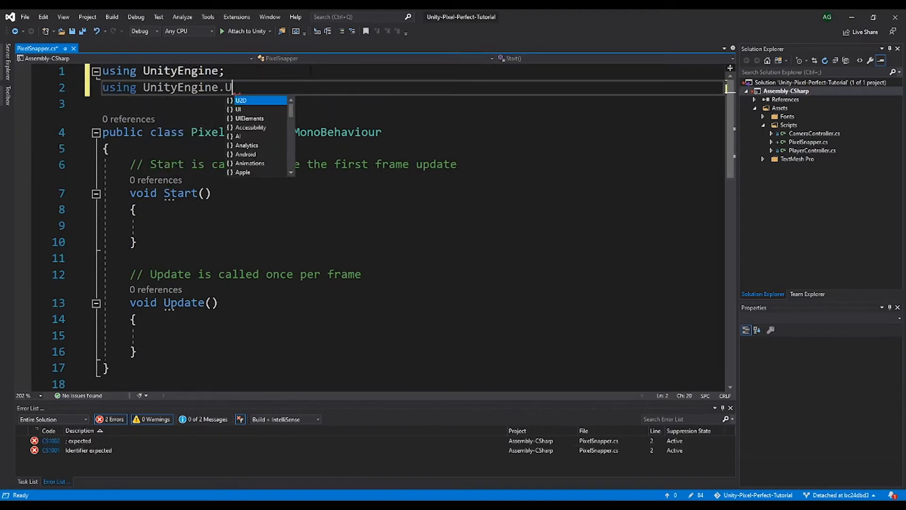
text(2D;)
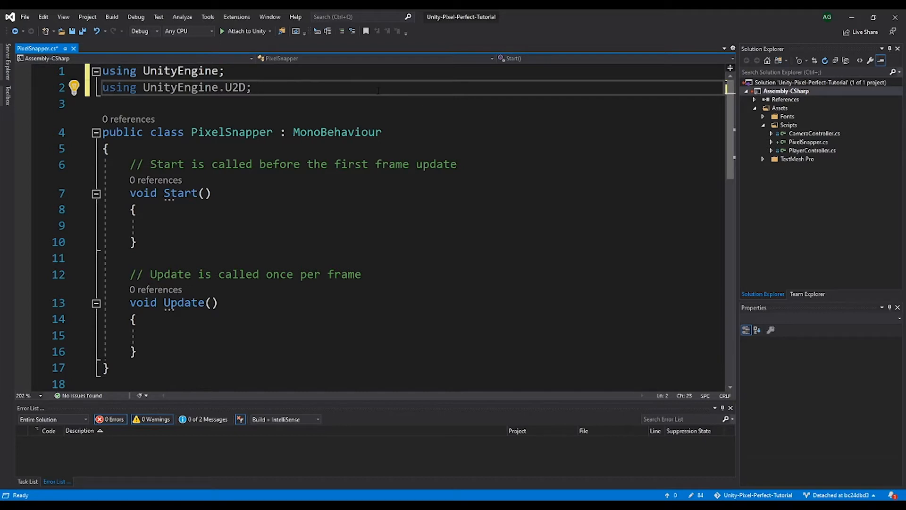
Step: Declare the field "private PixelPerfectCamera pixelPerfectCamera;" at the top of the PixelSnapper class, followed by a blank line
click(304, 148)
key(Return)
key(Return)
key(Up)
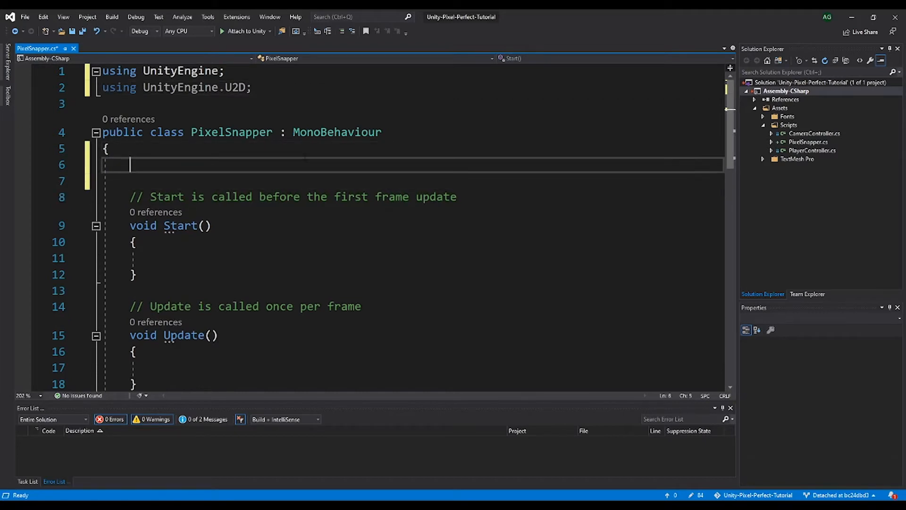
text(private )
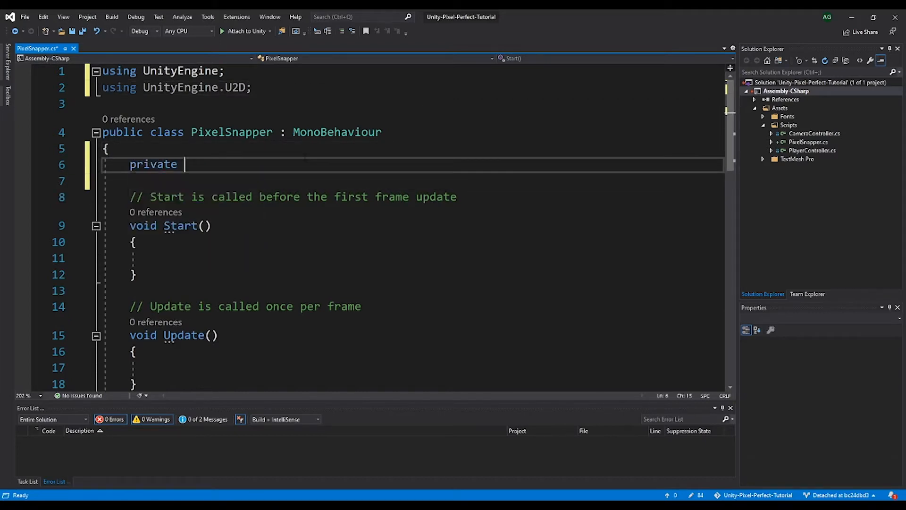
text(Pixel)
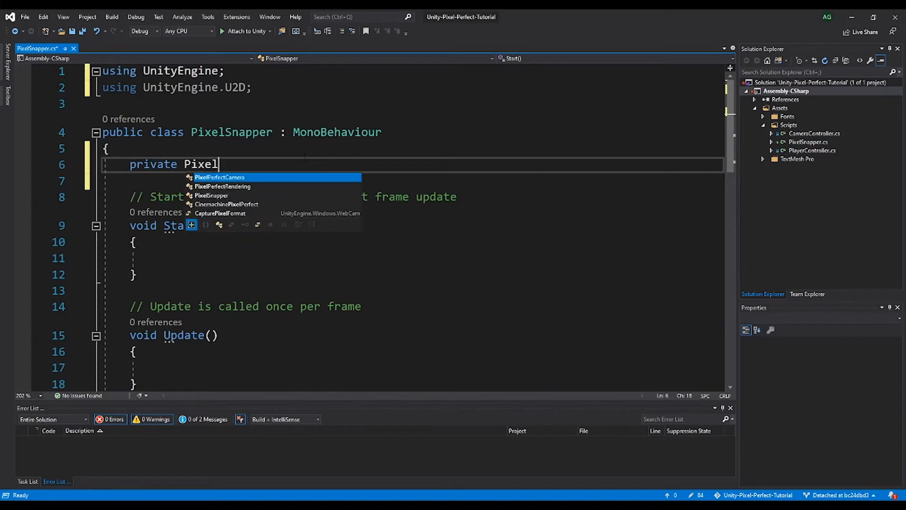
text(PerfectCa)
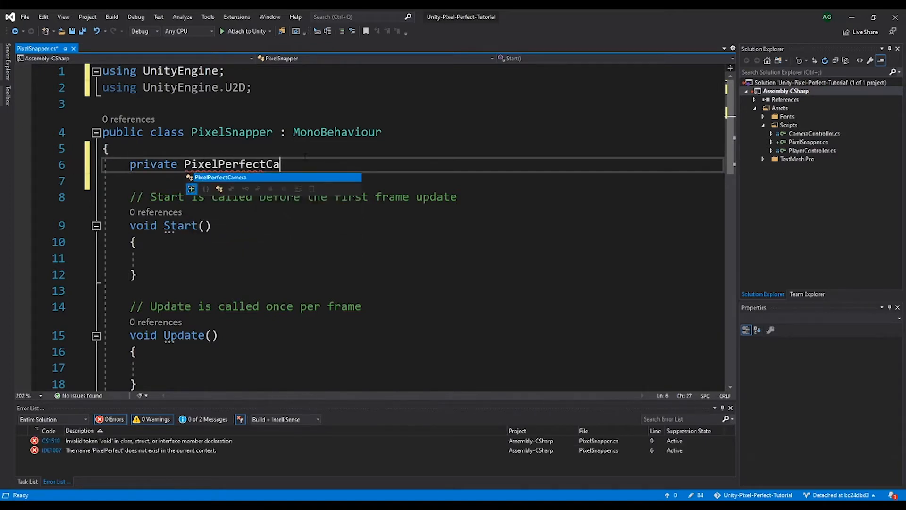
key(Tab)
text(pi)
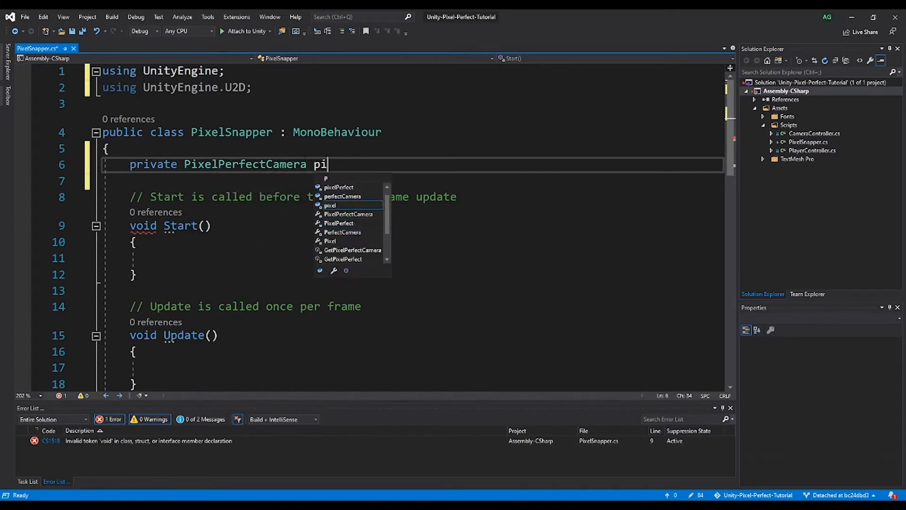
text(xelPerfectCa)
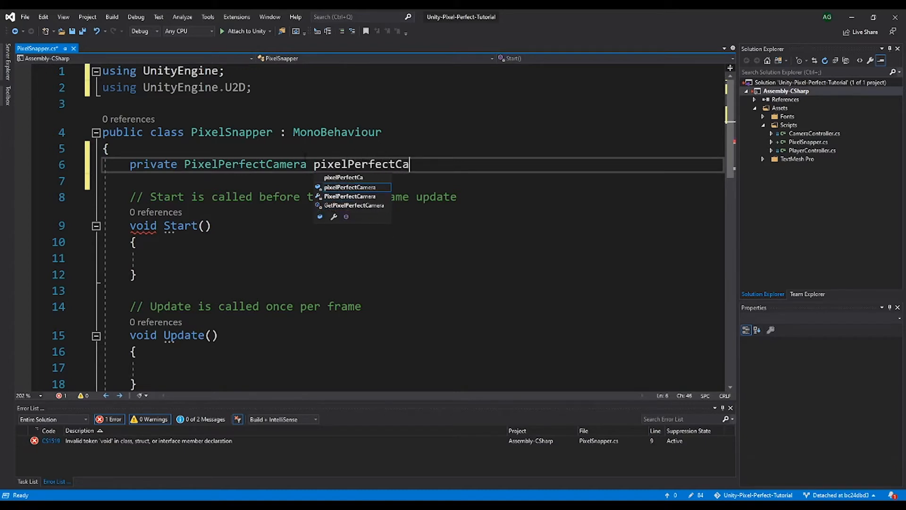
text(mera;)
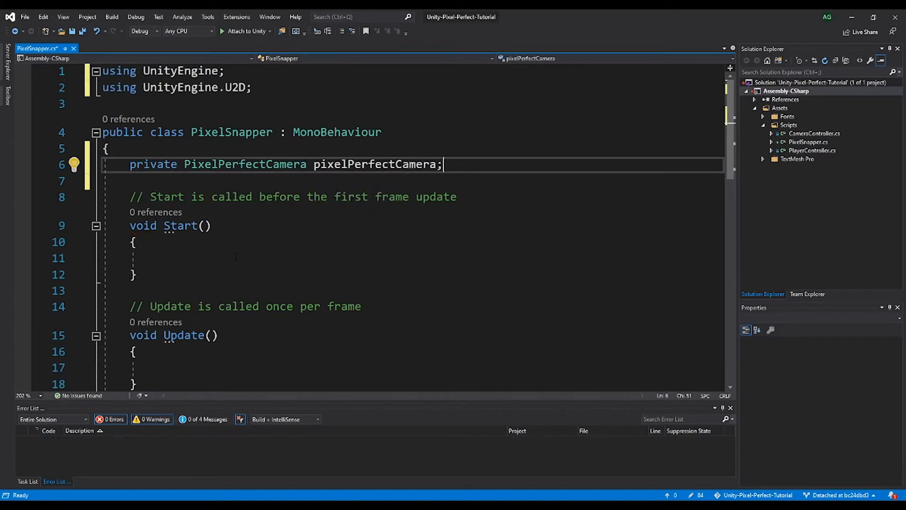
Step: In the Start method, add the statement "pixelPerfectCamera = Camera.main.GetComponent<PixelPerfectCamera>();"
click(236, 257)
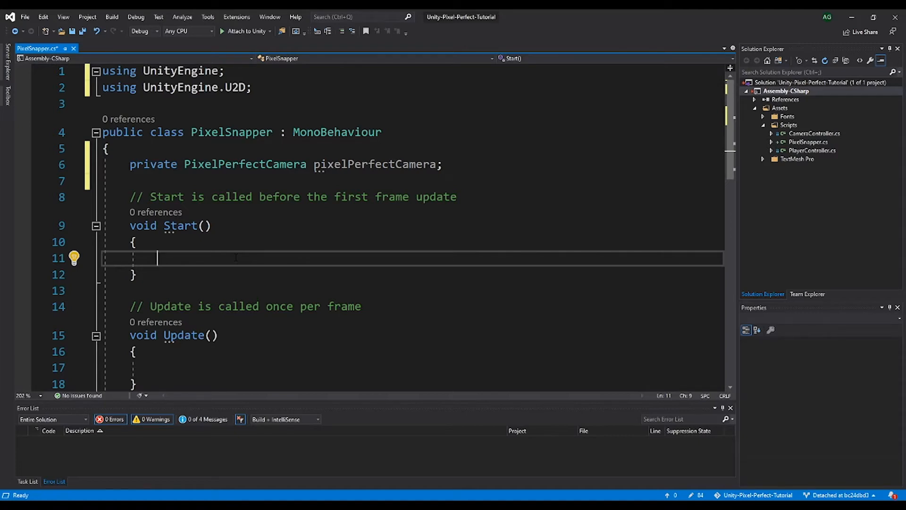
text(p)
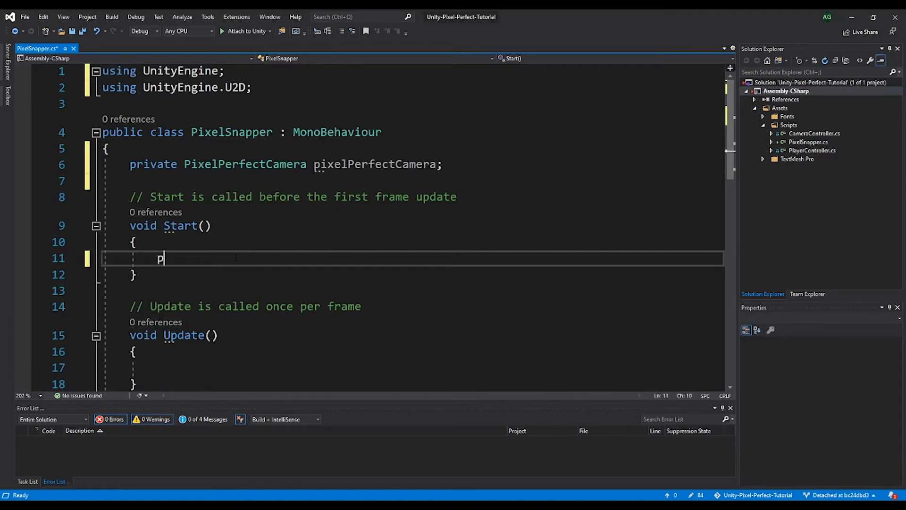
text(ixelPerfectCamera )
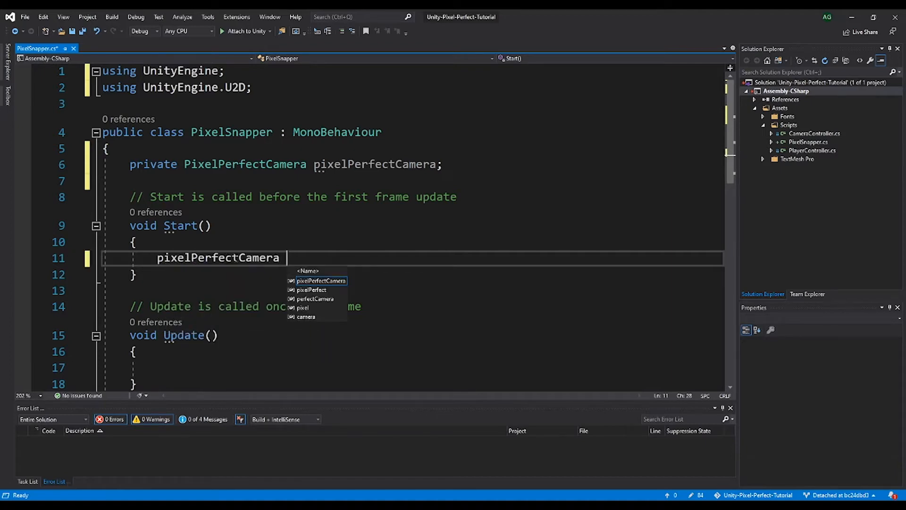
text(= GetCompone)
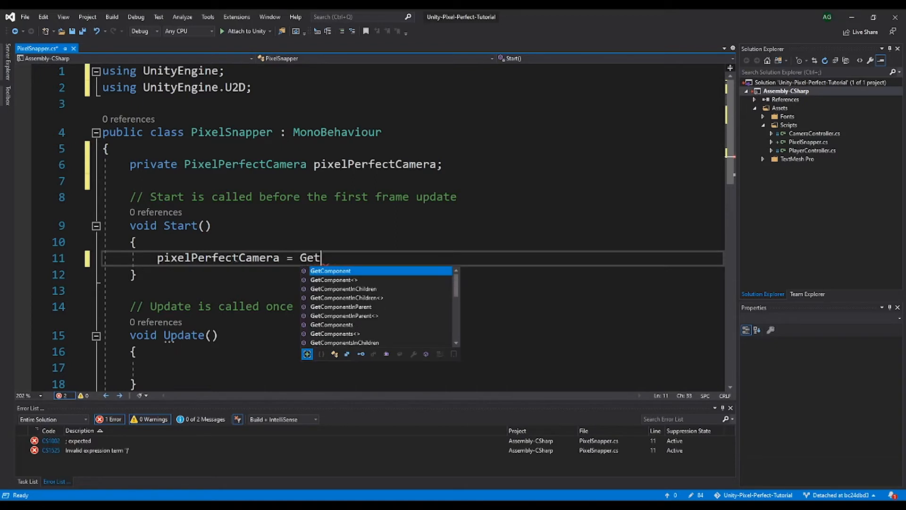
key(BackSpace)
key(BackSpace)
key(BackSpace)
key(BackSpace)
key(BackSpace)
key(BackSpace)
key(BackSpace)
key(BackSpace)
key(BackSpace)
key(BackSpace)
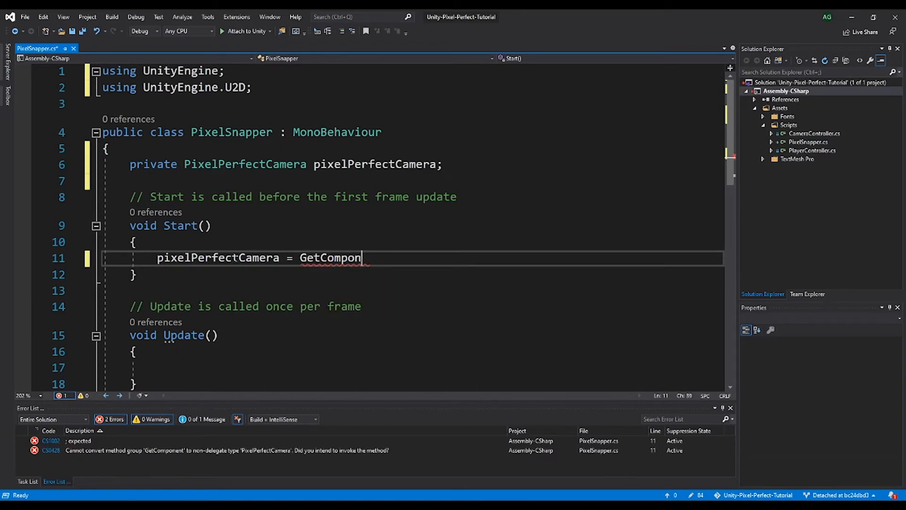
text(Camera)
text(.mai)
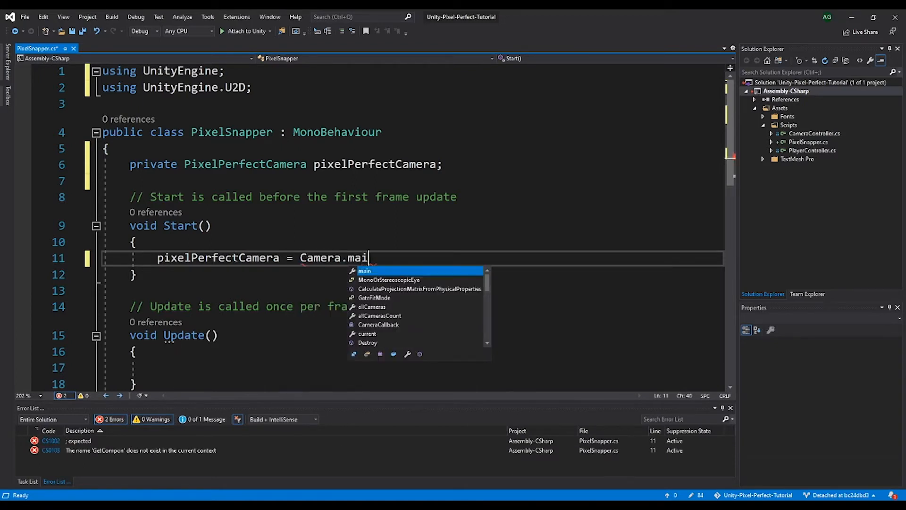
text(n.GetComponent<Pixelperf>)
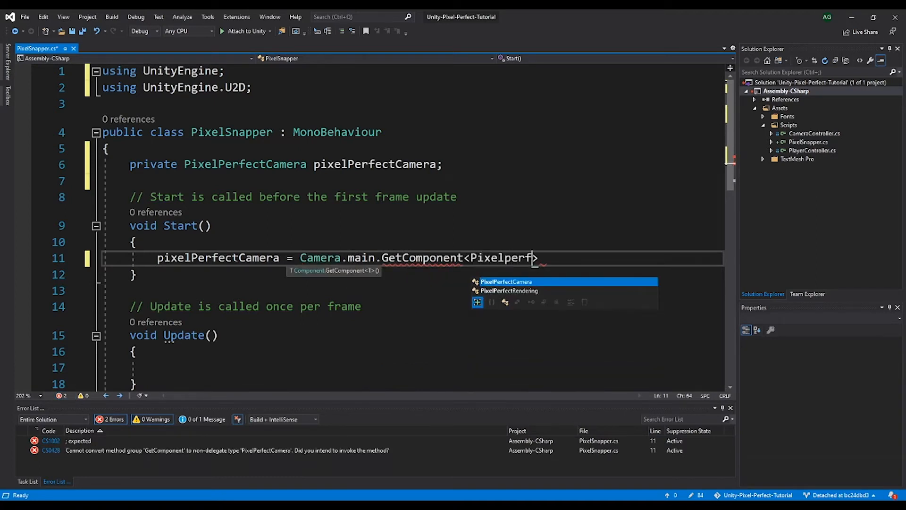
key(Tab)
text(>();)
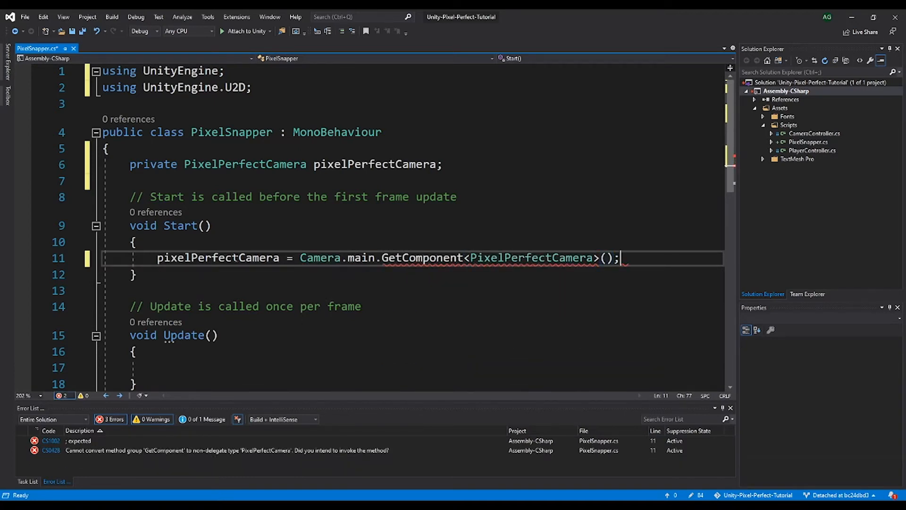
Step: Delete the default comments above the Update and Start methods
scroll(394, 227, down, 1)
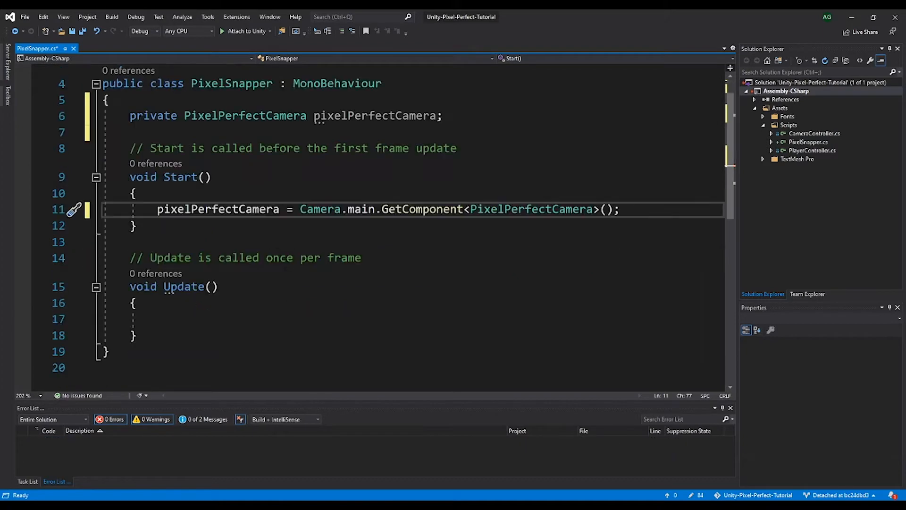
click(217, 310)
key(Down)
scroll(217, 310, down, 2)
scroll(205, 252, up, 1)
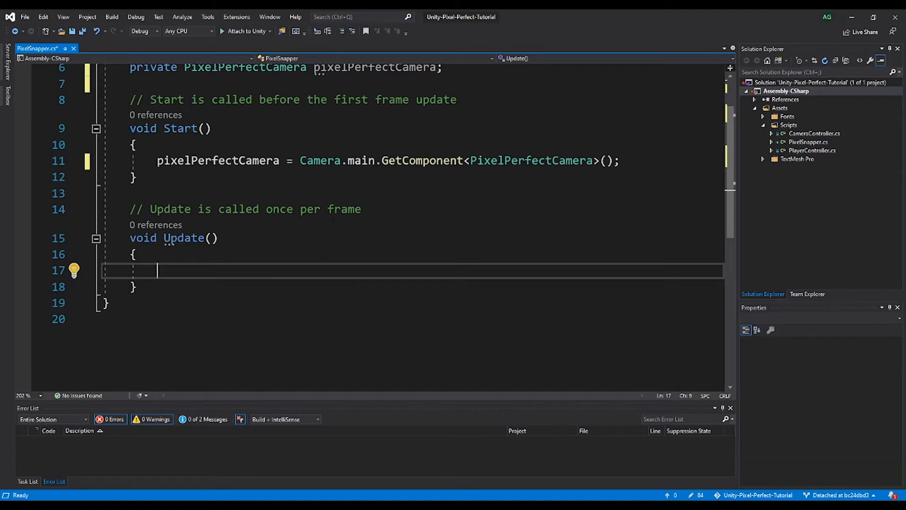
drag(361, 210, 376, 197)
key(BackSpace)
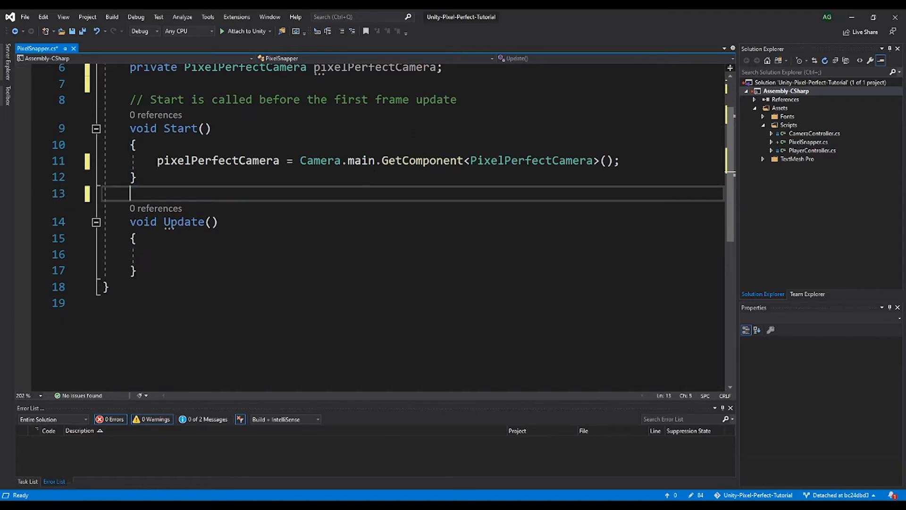
scroll(376, 196, up, 2)
drag(456, 197, 475, 185)
key(BackSpace)
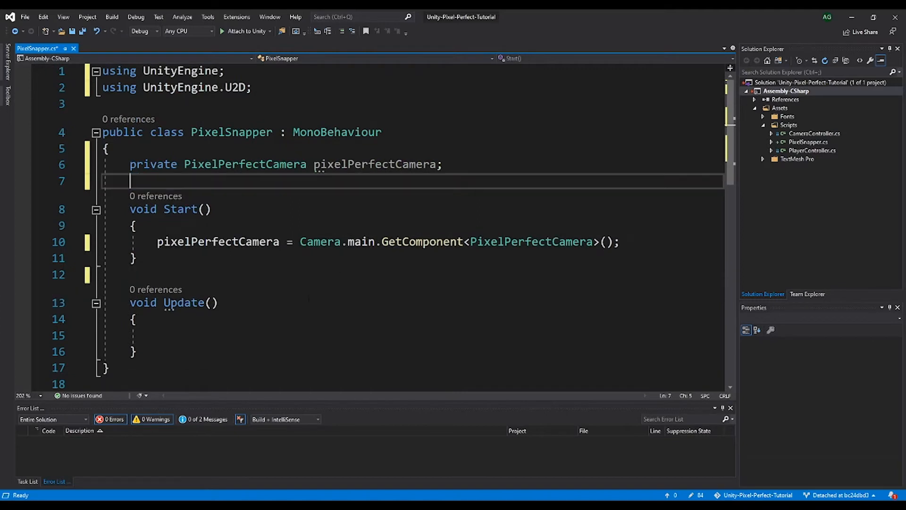
Step: Rename the Update method to LateUpdate
click(165, 303)
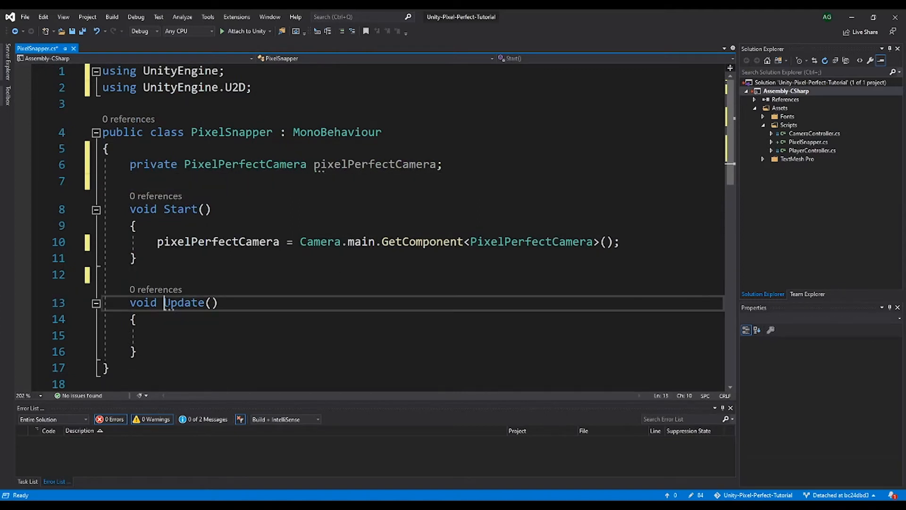
text(L)
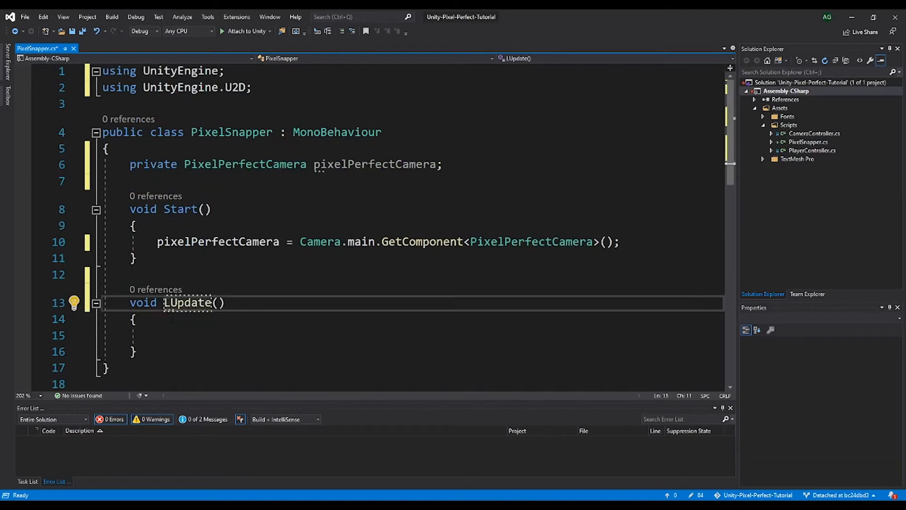
text(ate)
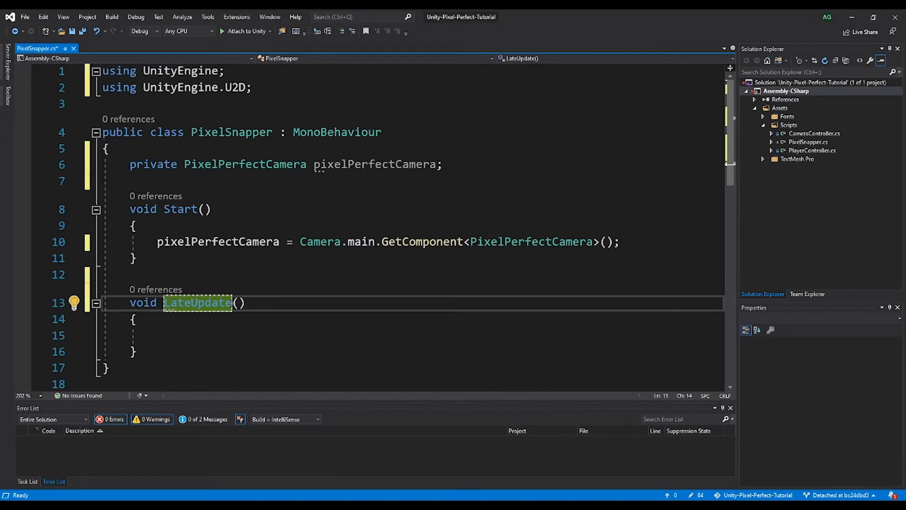
Step: Add an "if (transform.hasChanged)" statement with an empty braced block inside the LateUpdate method
key(Down)
key(Down)
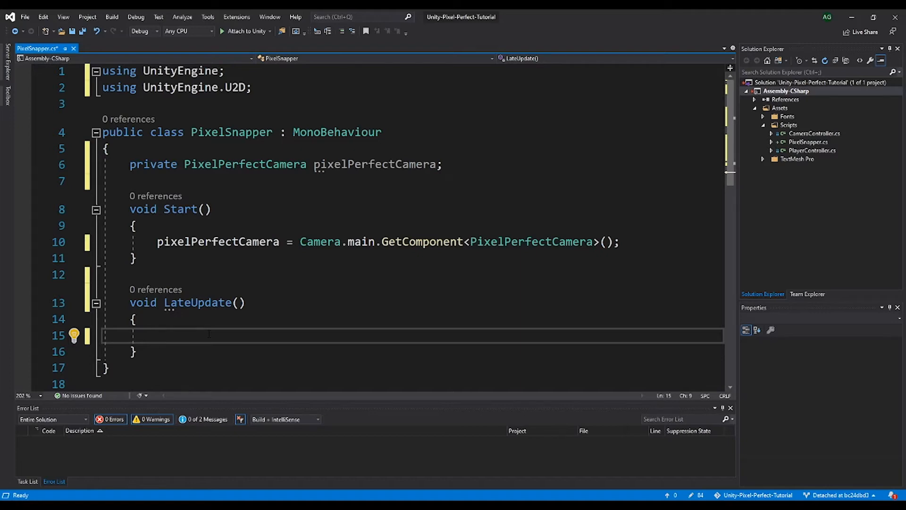
text(if (transform.)
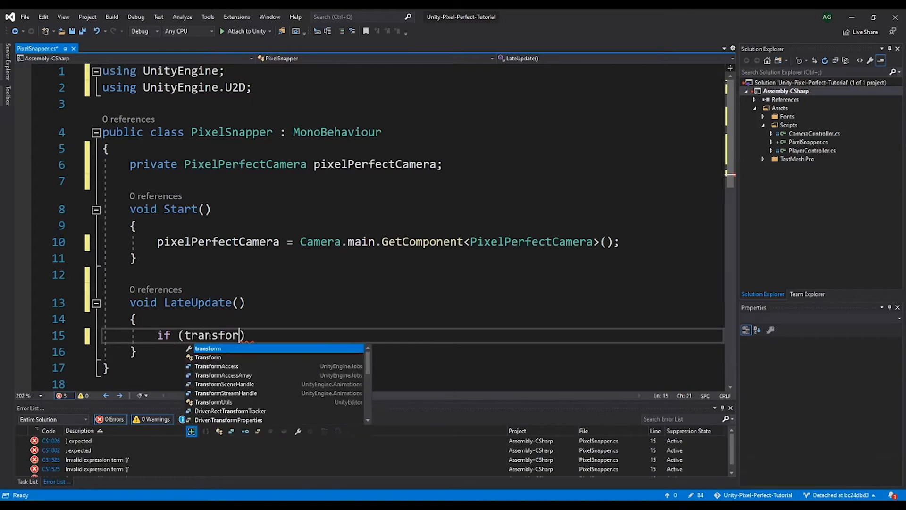
text(hasChanged)
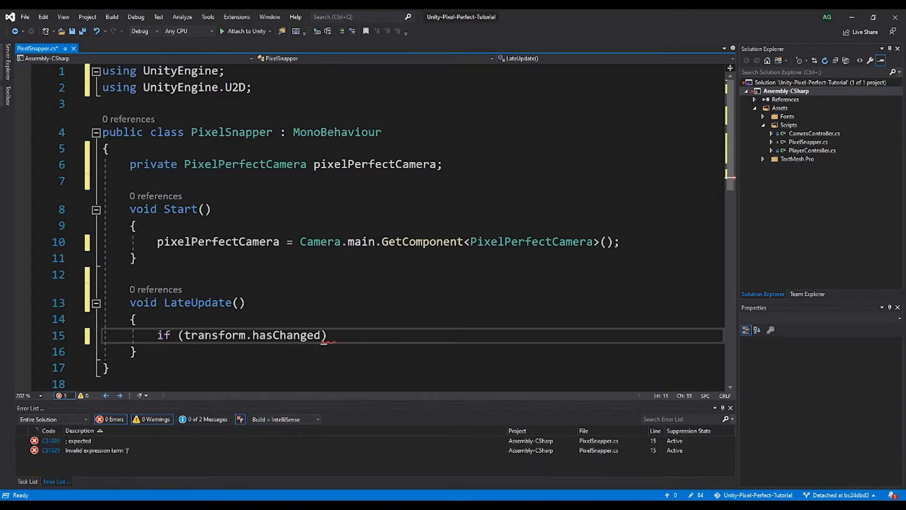
text())
key(Return)
text({)
key(Return)
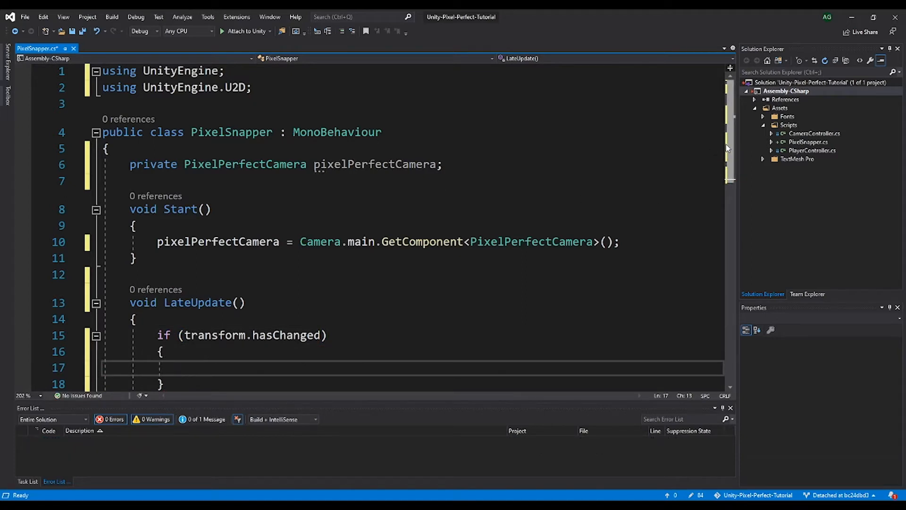
Step: Write "transform.hasChanged = false;" inside the hasChanged block
scroll(410, 247, down, 1)
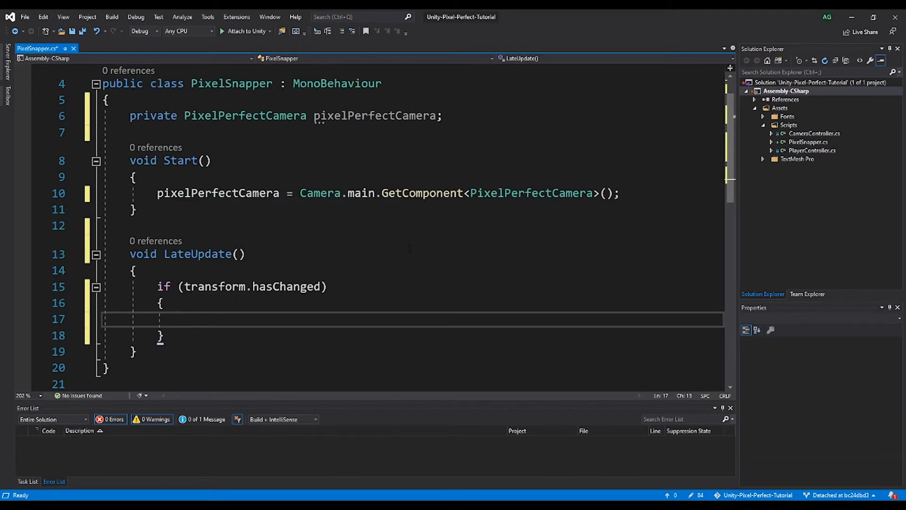
text(transform)
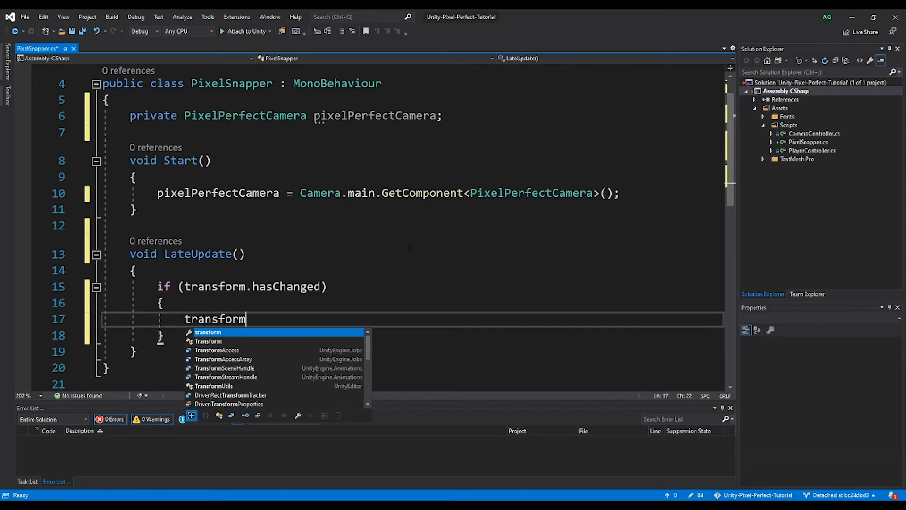
text(.hasChanged)
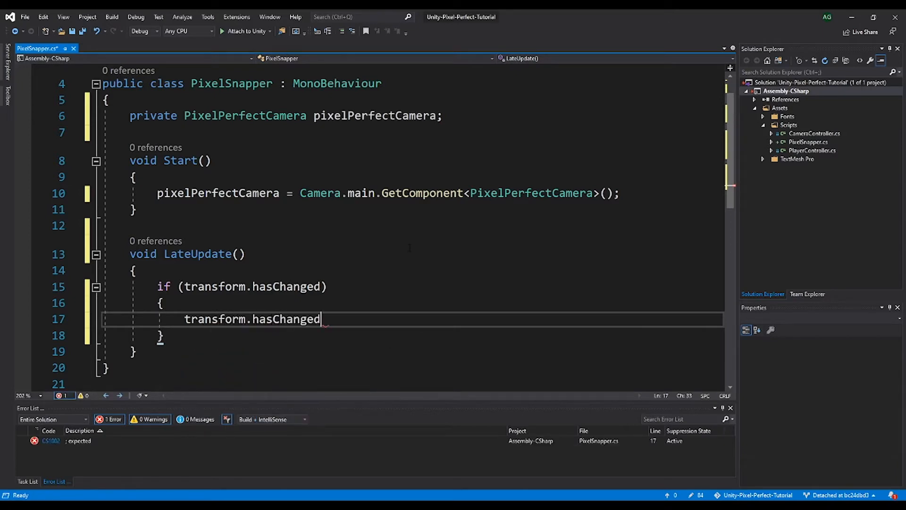
text( = false;)
Step: Declare "Vector2 targetPosition;" at the start of the hasChanged block, with a blank line before the flag reset
key(Up)
key(Return)
key(Return)
key(Up)
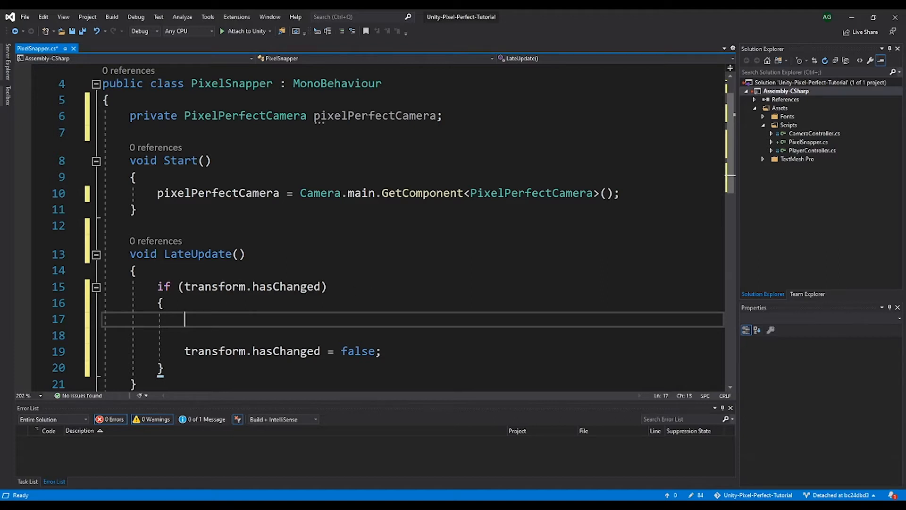
scroll(230, 286, down, 1)
text(V)
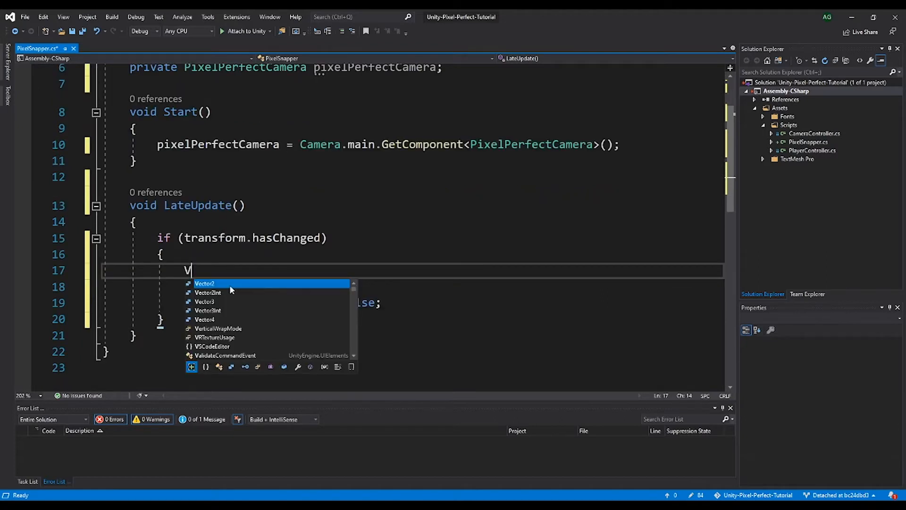
text(ector2 tar)
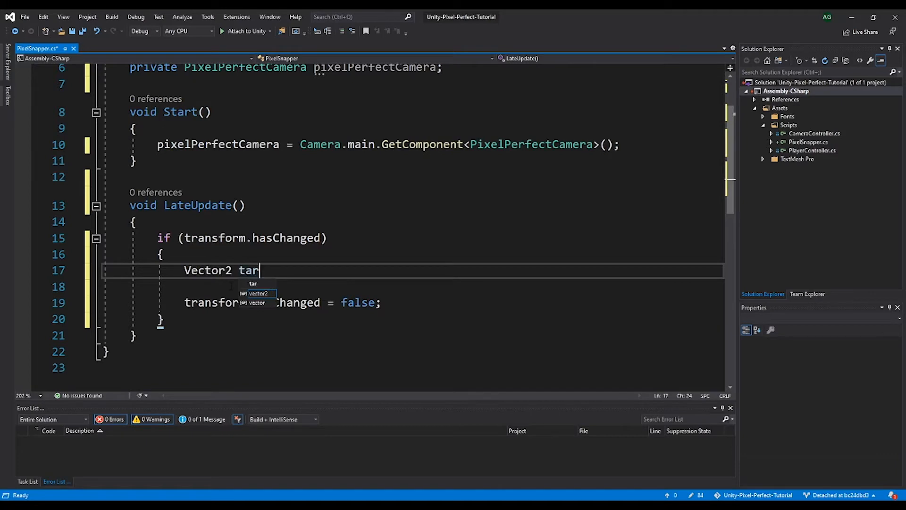
text(getPosition;)
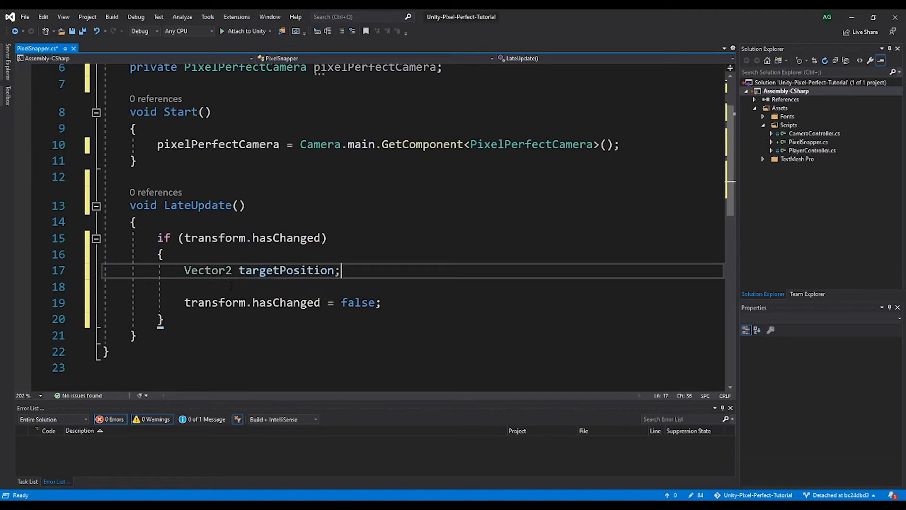
key(Return)
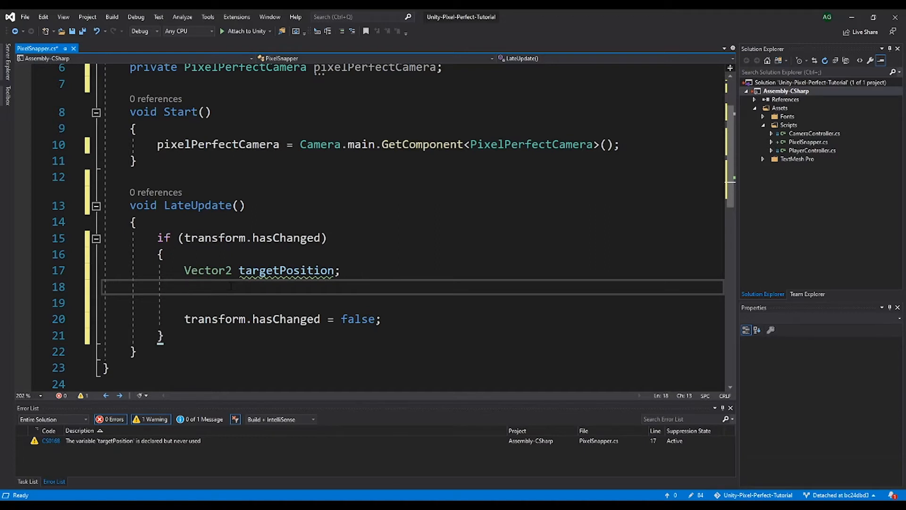
Step: Add the condition "if (transform.parent != null)" directly below the targetPosition declaration
text(if)
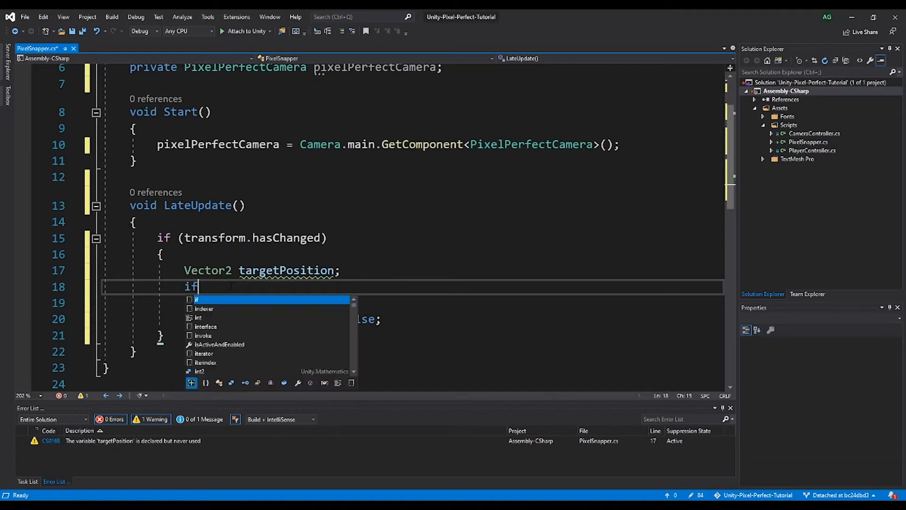
text( (transform)
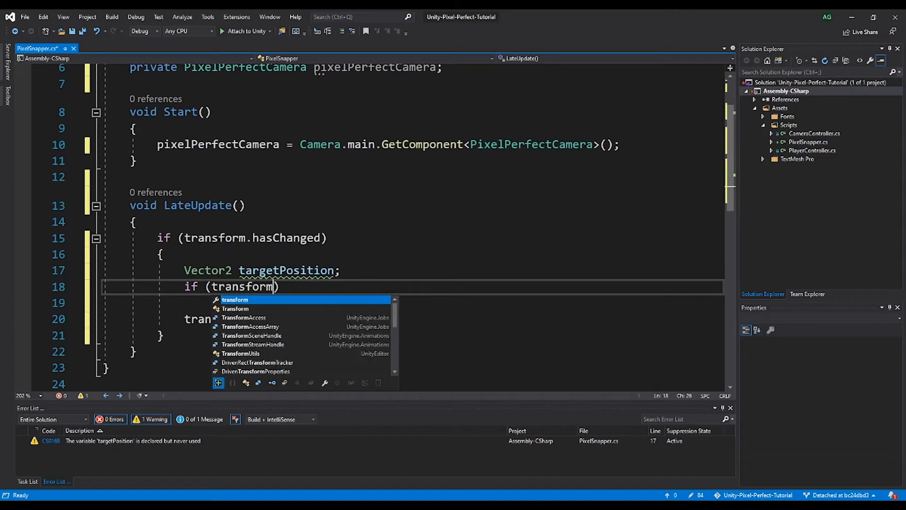
text(.parent)
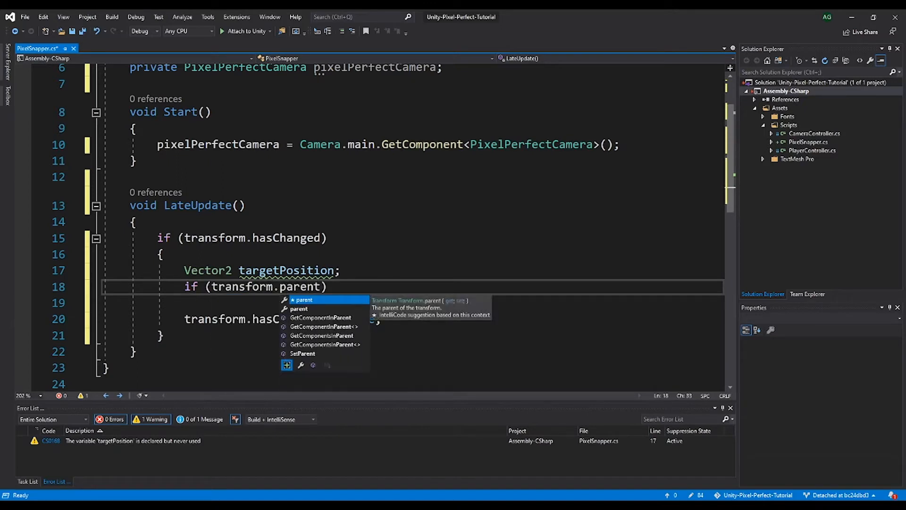
text( != null)
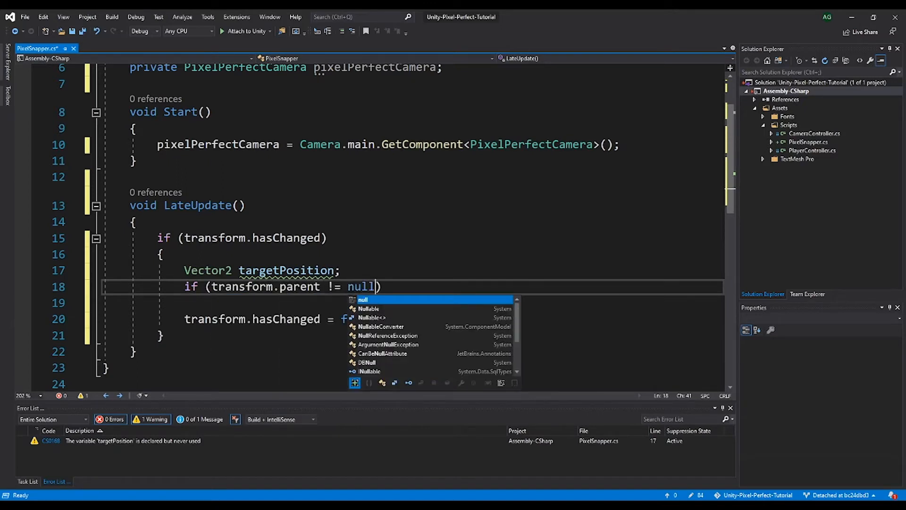
text())
key(Return)
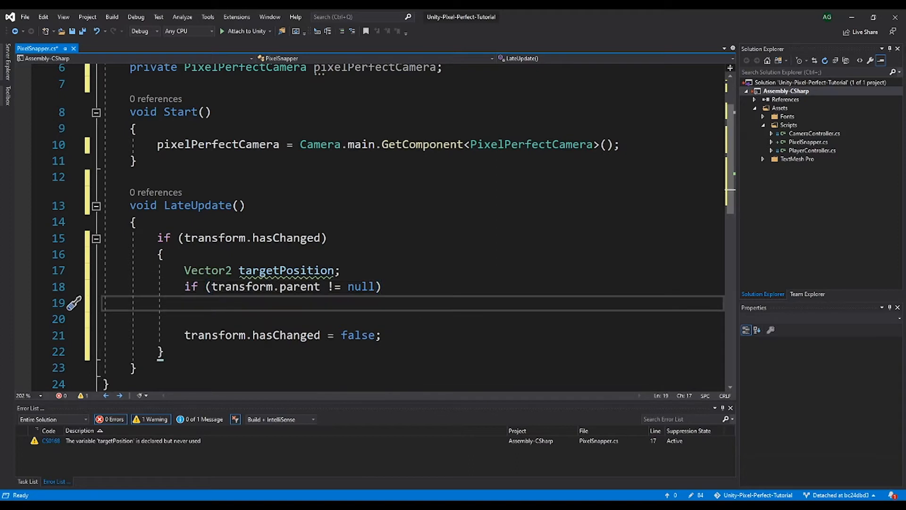
Step: Start the statement under the parent null check by assigning transform.parent.position to targetPosition
text(targetPosition )
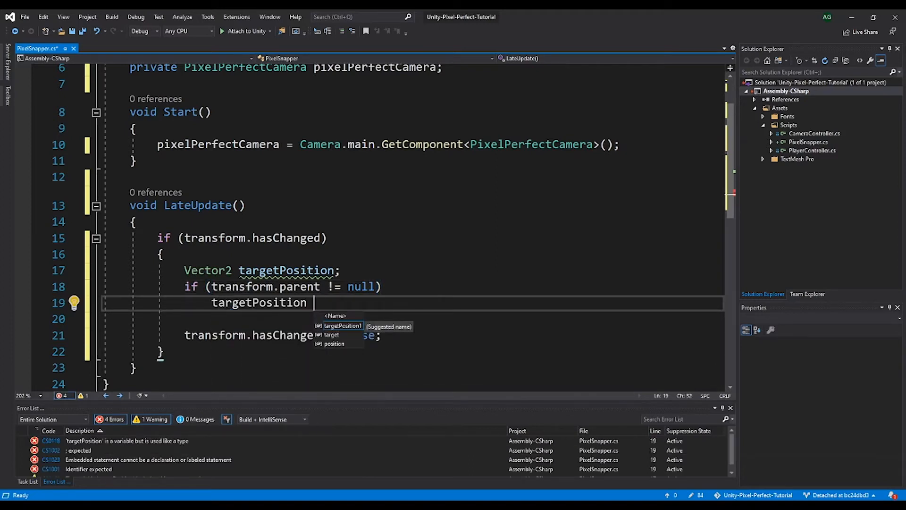
text(tr)
key(BackSpace)
key(BackSpace)
text(=)
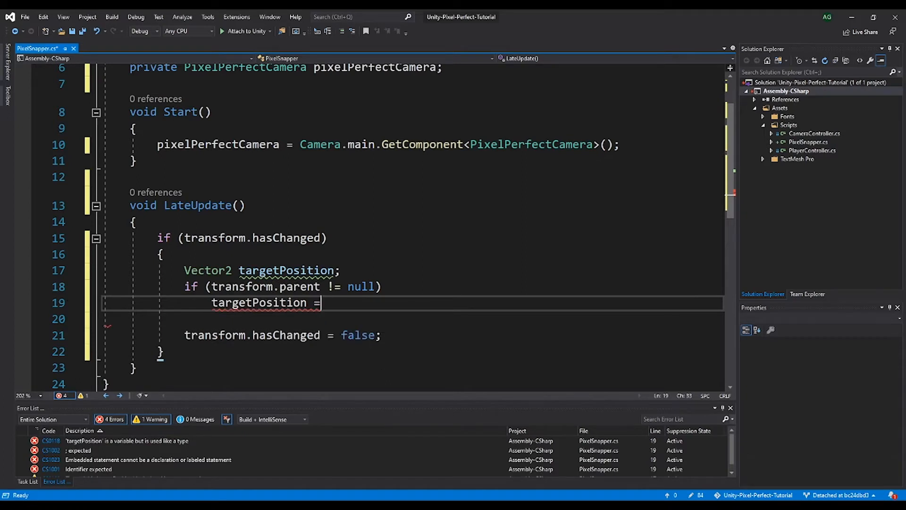
text( transform.pare)
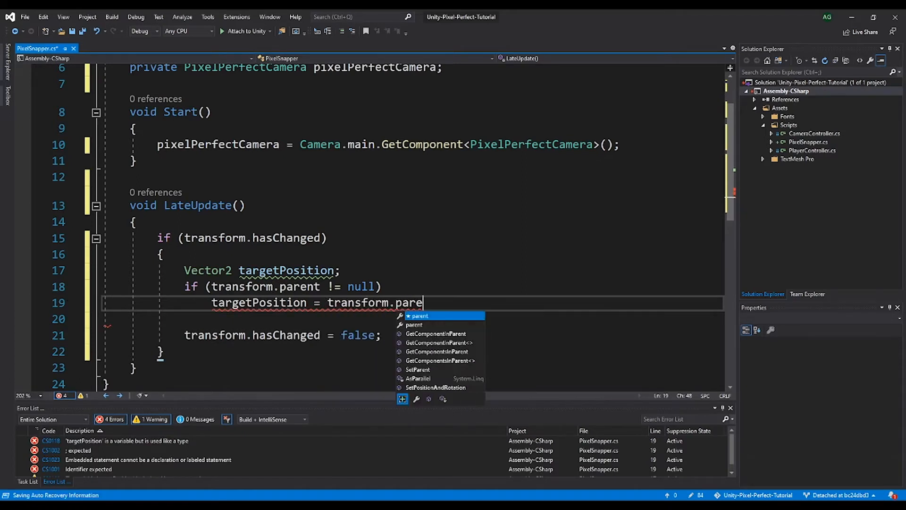
text(nt.position)
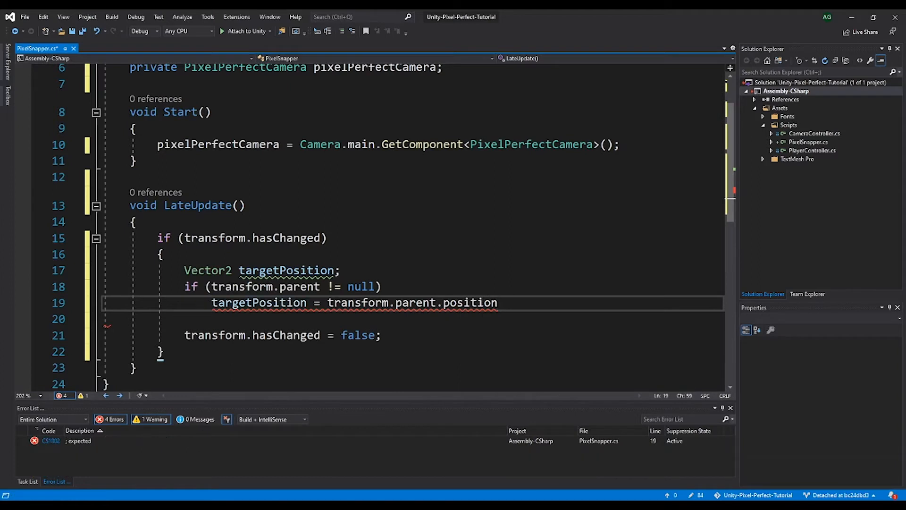
Step: Complete the targetPosition assignment by adding "+ (Vector2)transform.localPosition;" after the parent position
text( + (V)
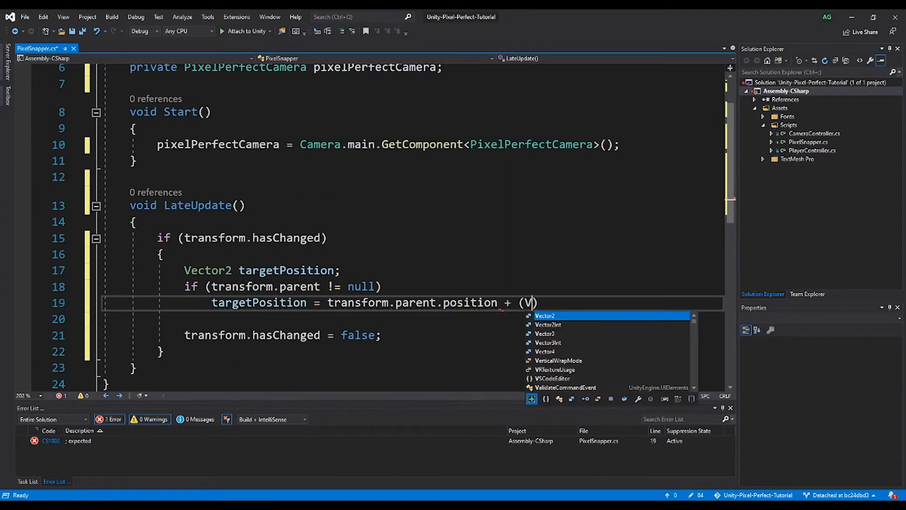
text(ector)
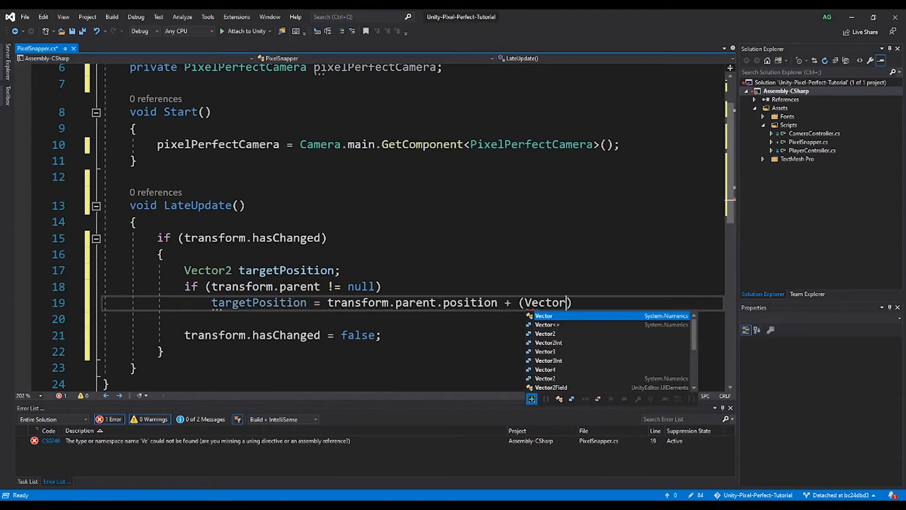
text(2))
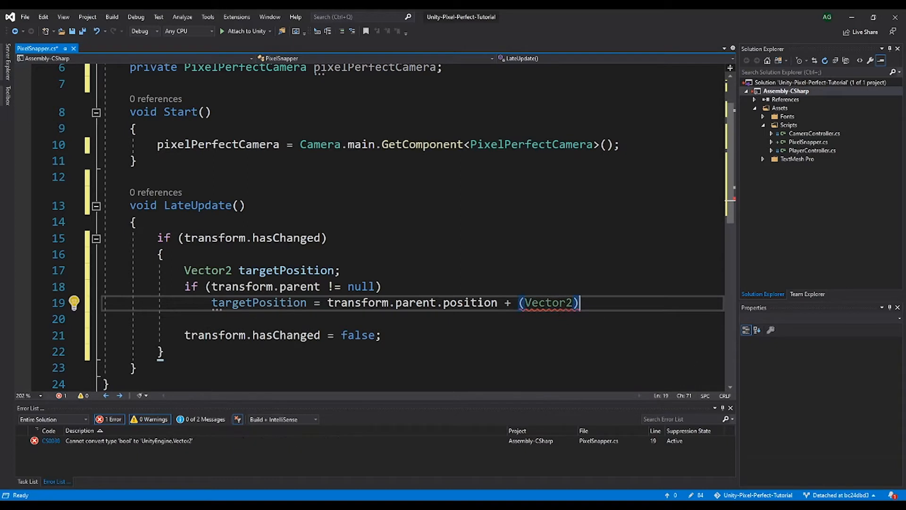
text(transform.)
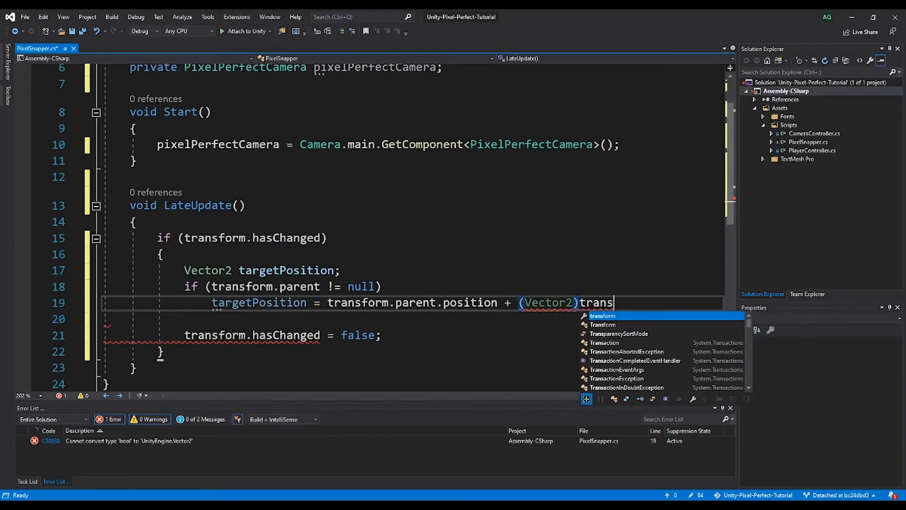
text(localPosition)
key(Tab)
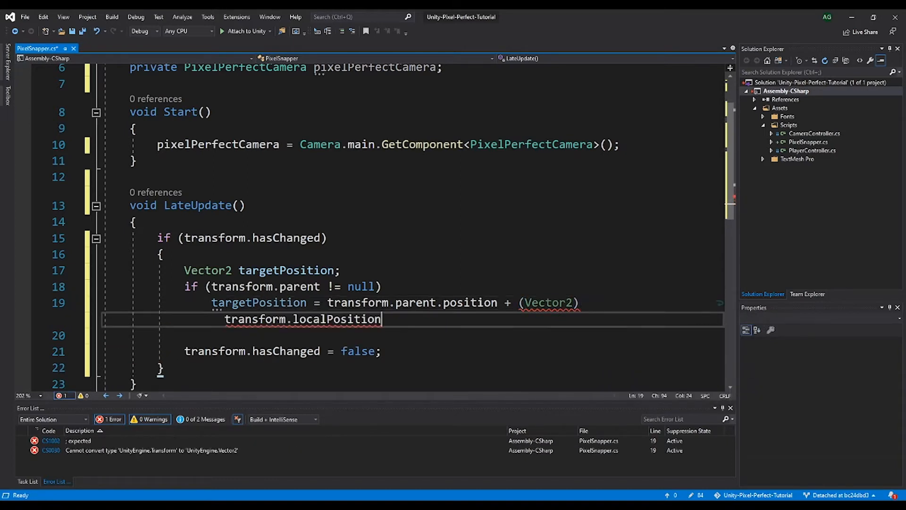
text(;)
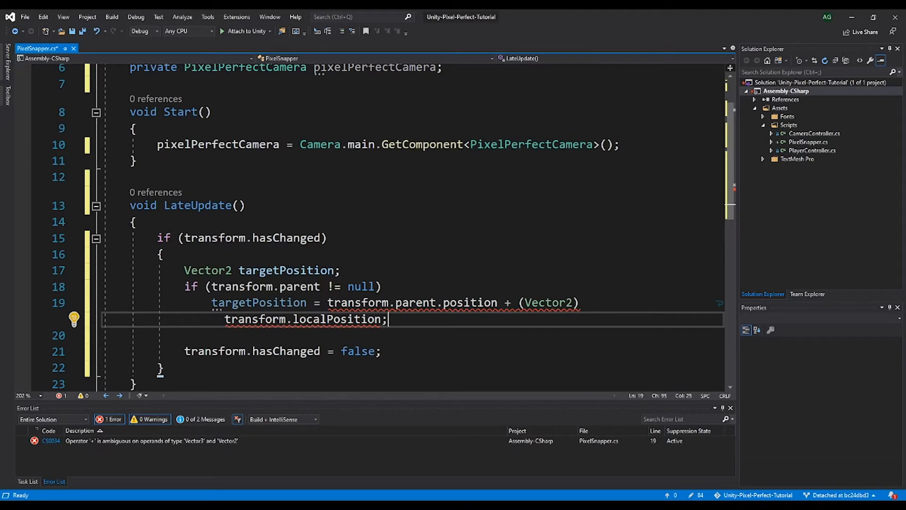
Step: Cast transform.parent.position to (Vector2) in the targetPosition assignment
mouse_move(482, 303)
click(328, 303)
text((Vec)
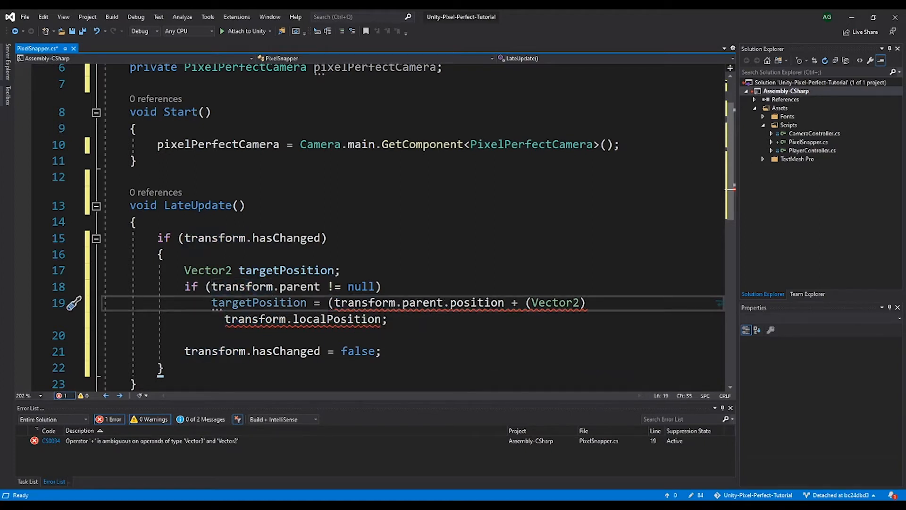
text(tor2))
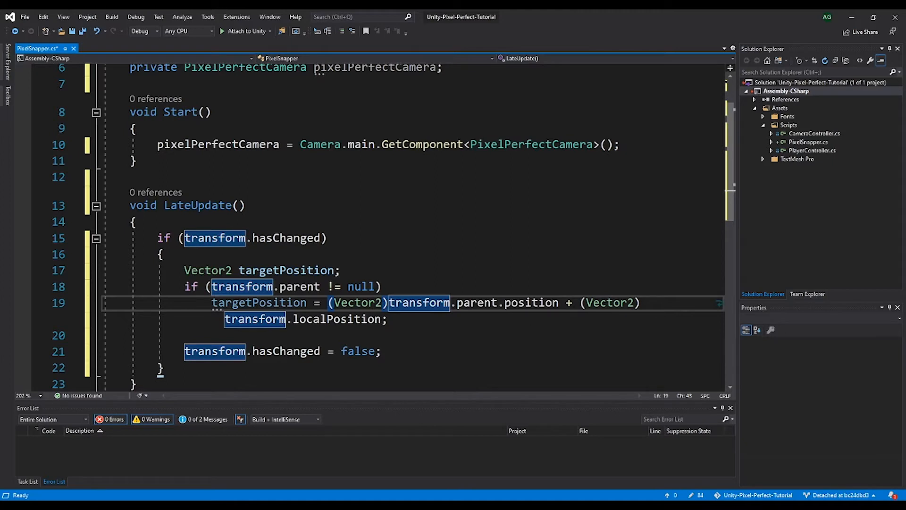
Step: Wrap transform.localPosition in a pixelPerfectCamera.RoundToPixel() call after the second (Vector2) cast
click(580, 302)
scroll(515, 277, up, 2)
scroll(515, 277, down, 7)
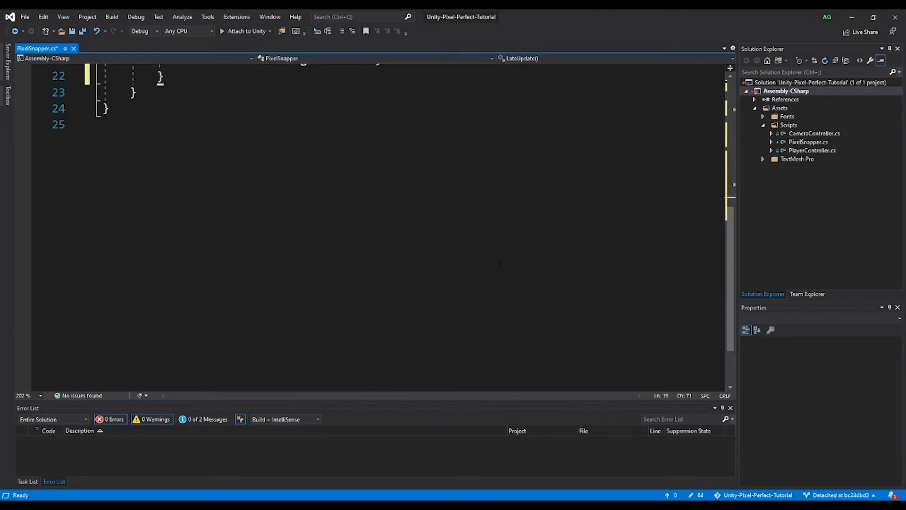
scroll(515, 277, up, 5)
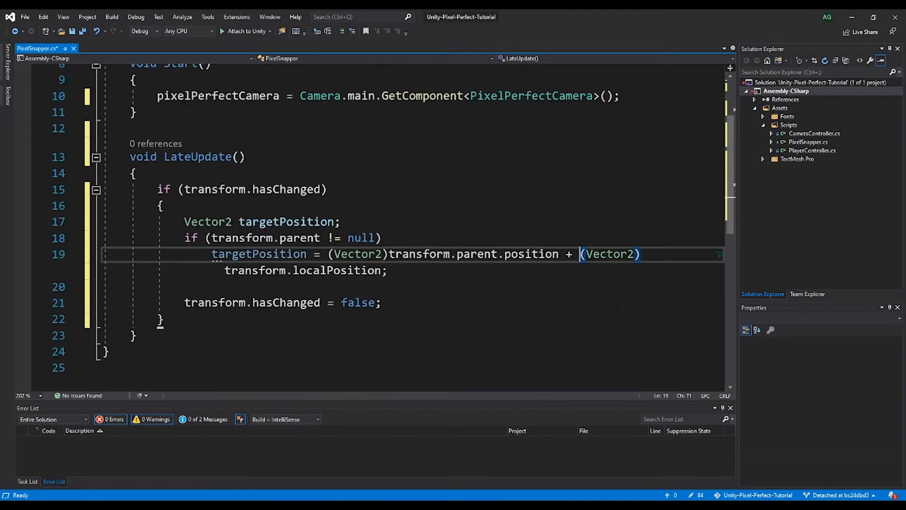
click(654, 254)
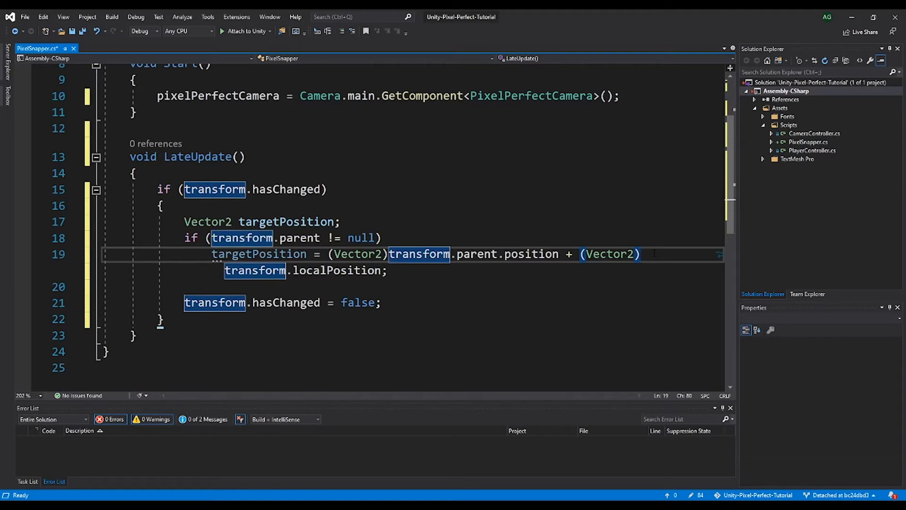
text(pix)
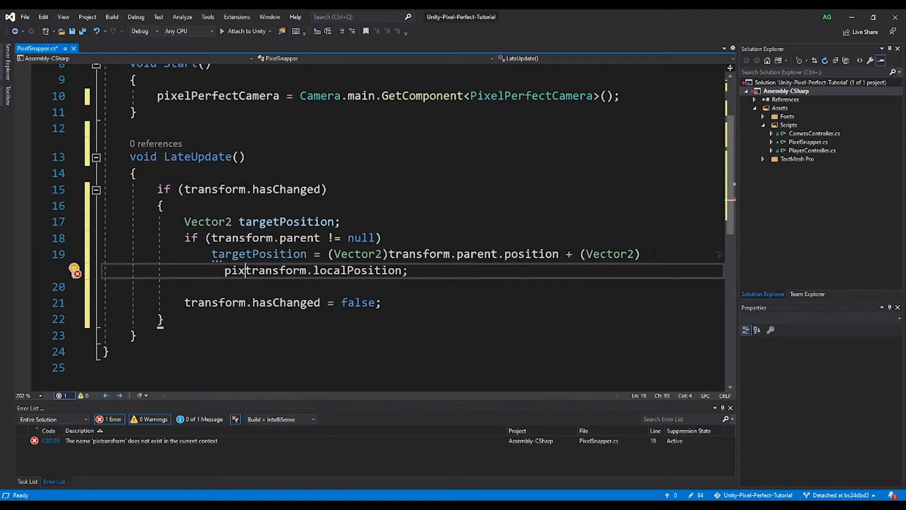
text(elP)
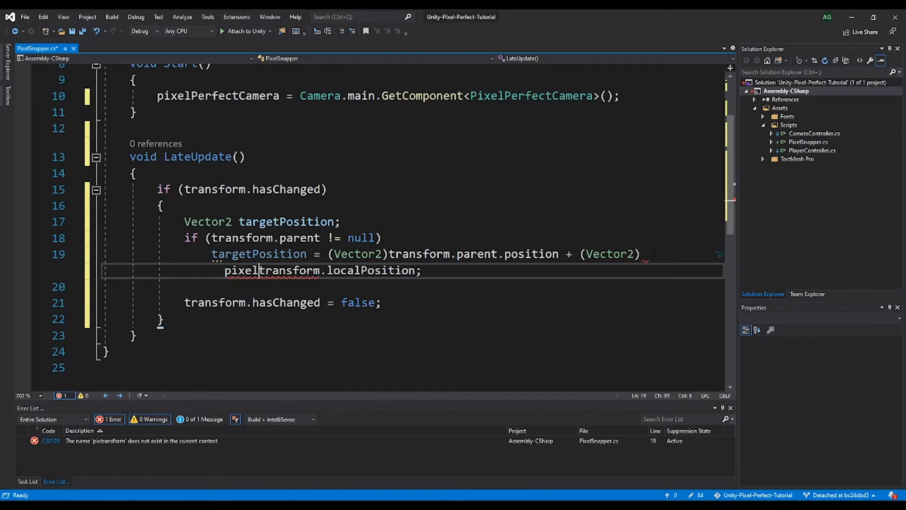
text(er)
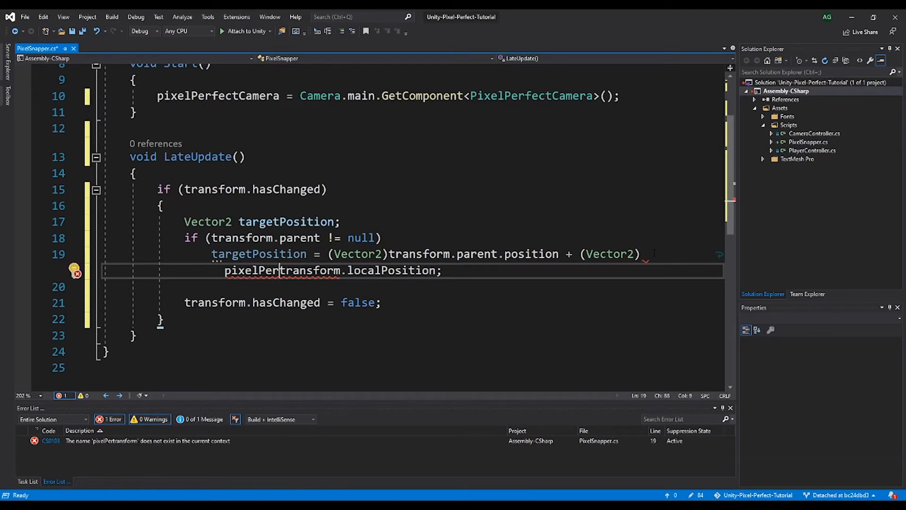
text(fectC)
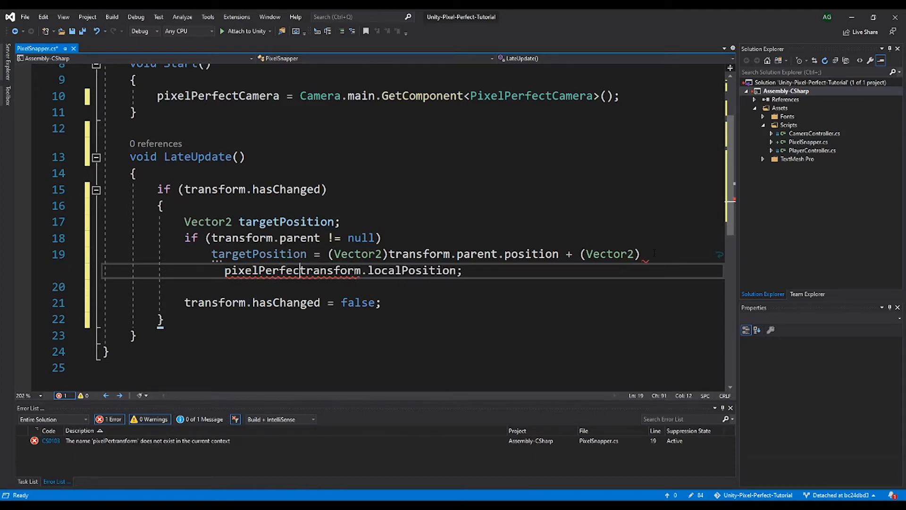
text(amera.Round)
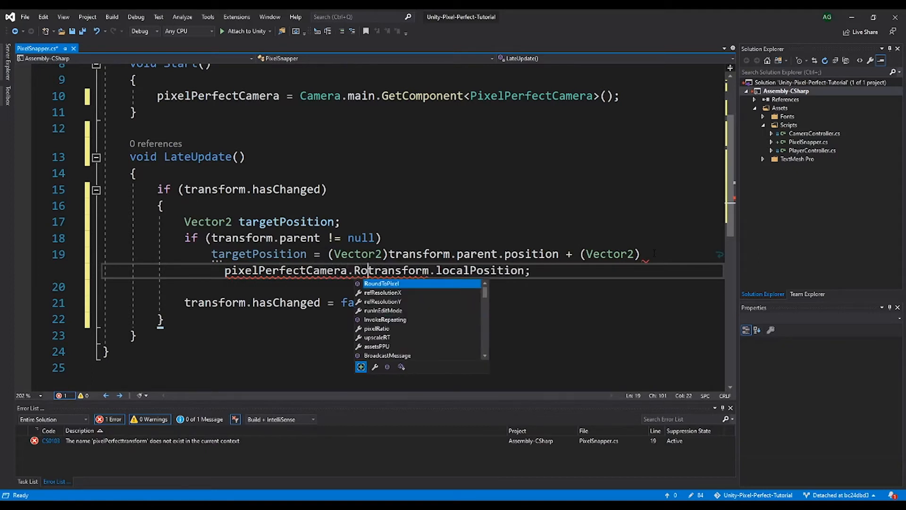
key(Tab)
text(()
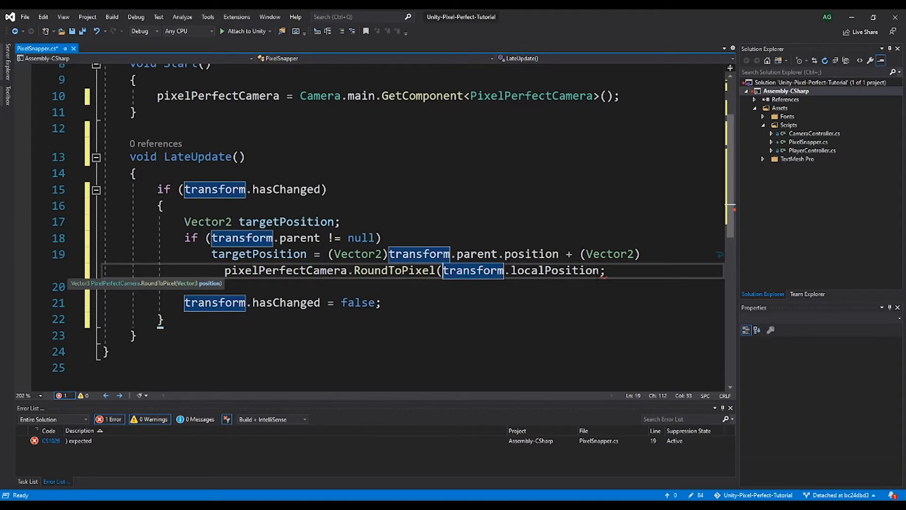
click(600, 271)
text())
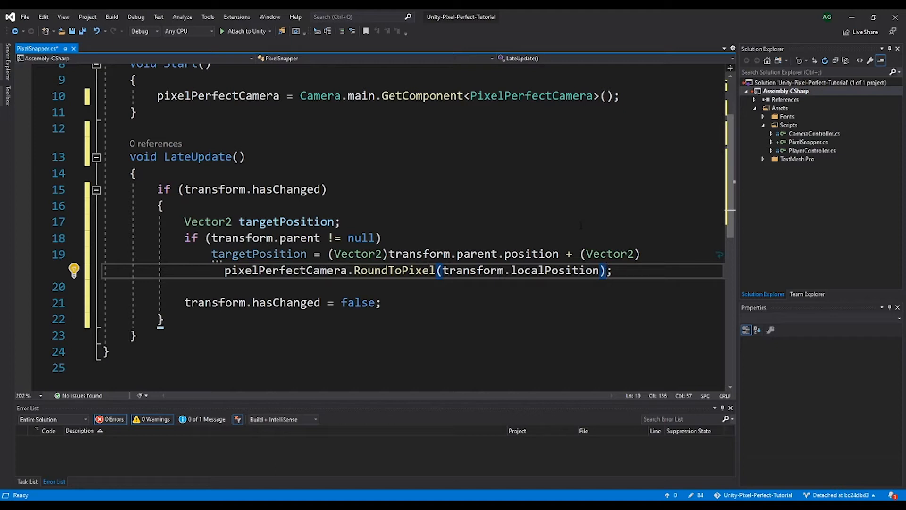
Step: Add an else branch to the parent check containing "targetPosition = transform.position;"
key(Right)
key(Return)
text(else)
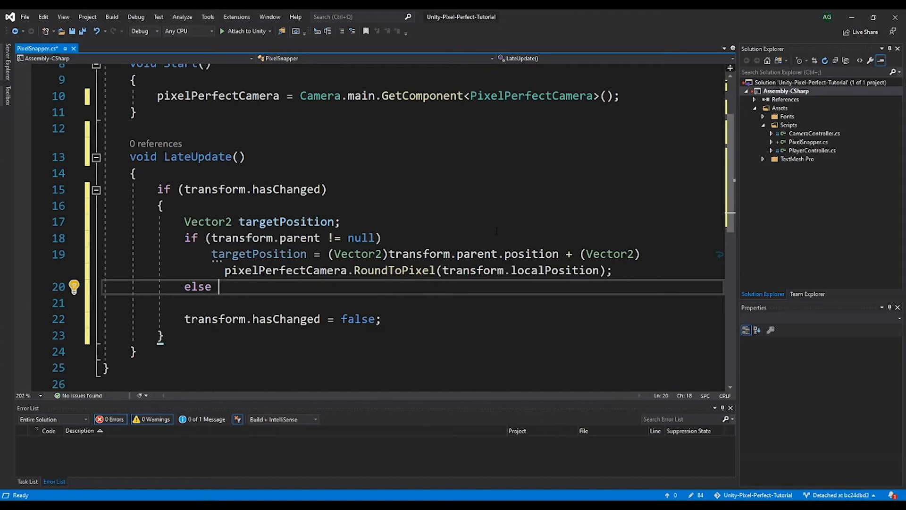
text(i)
key(BackSpace)
key(BackSpace)
key(Return)
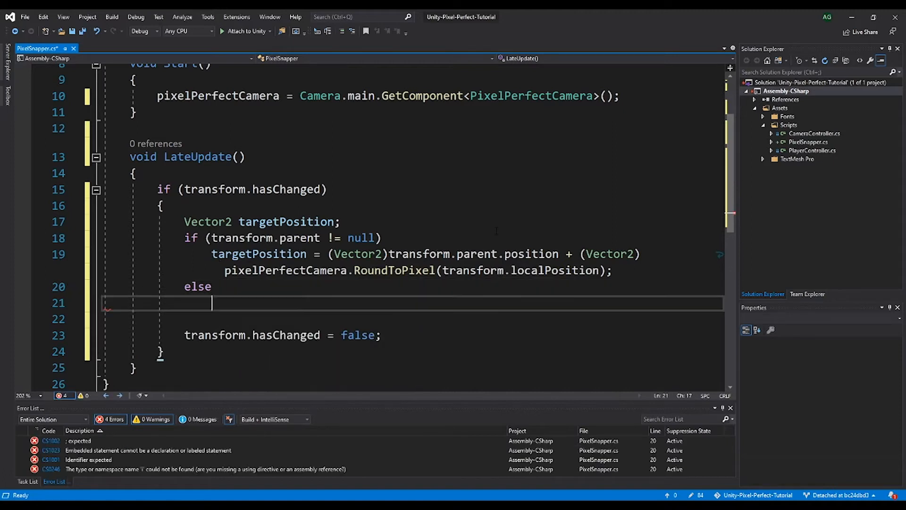
text(target)
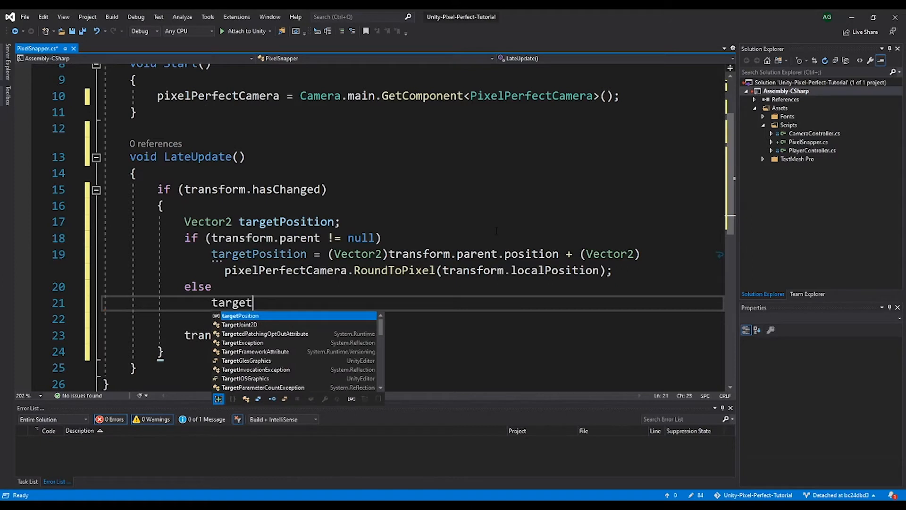
key(Tab)
text(= tra)
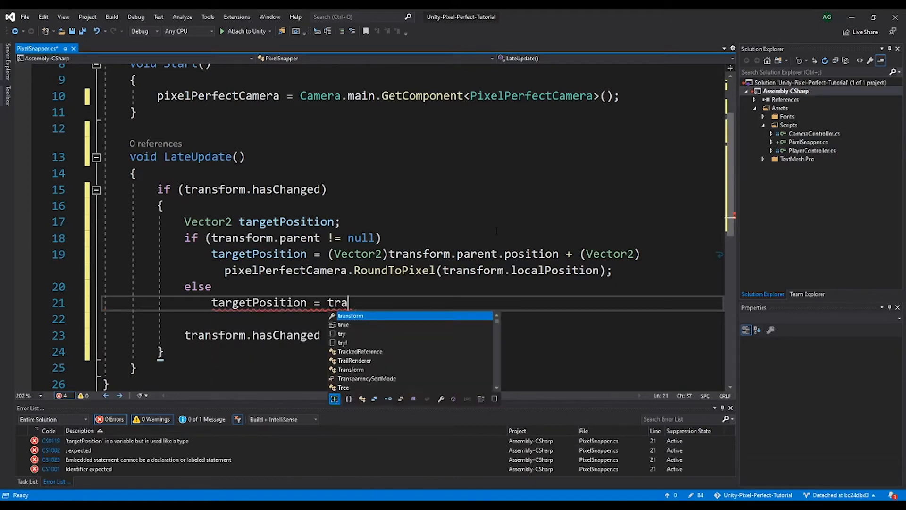
text(nsform.position;)
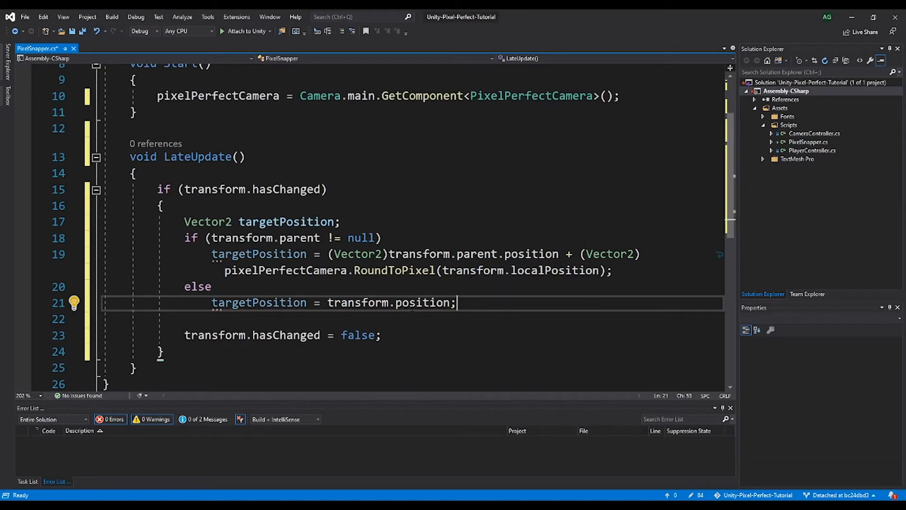
Step: Write "transform.position = pixelPerfectCamera.RoundToPixel(targetPosition);" directly above the hasChanged reset and save the script
key(Down)
key(Return)
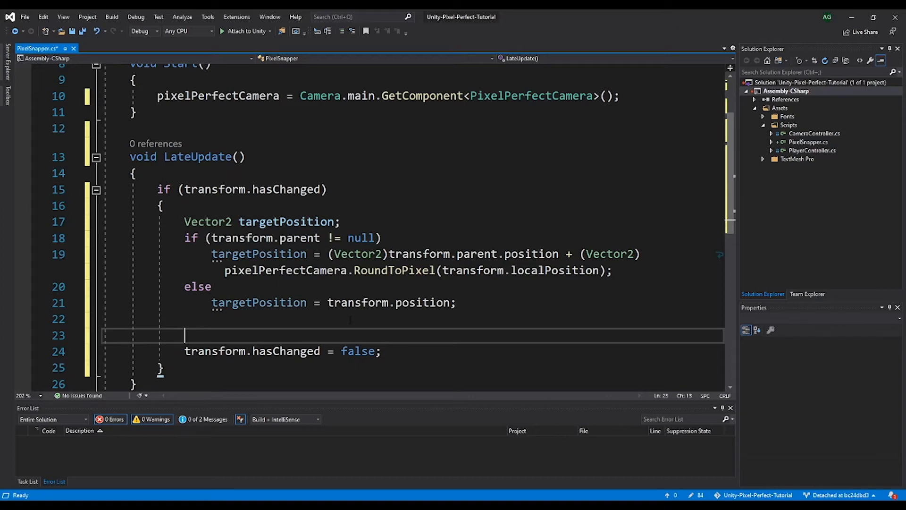
text(trans)
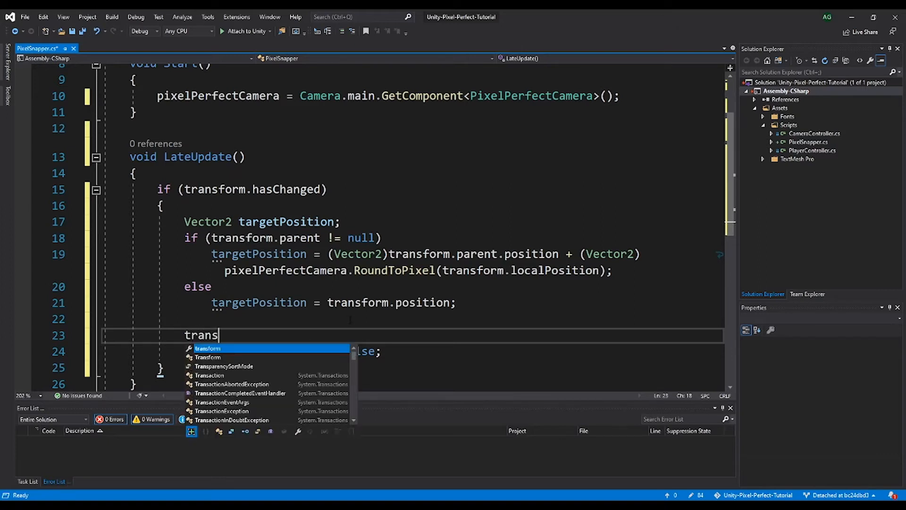
key(Tab)
text(.p)
key(Tab)
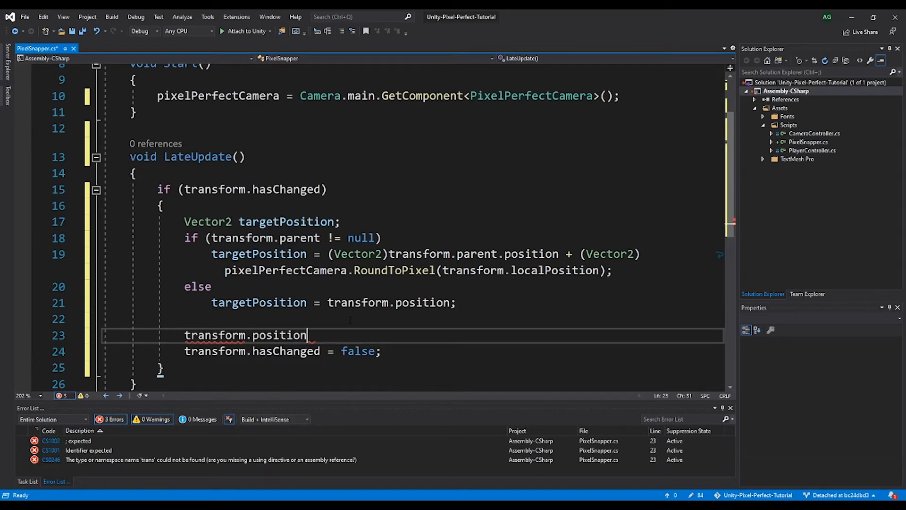
text(= pixel)
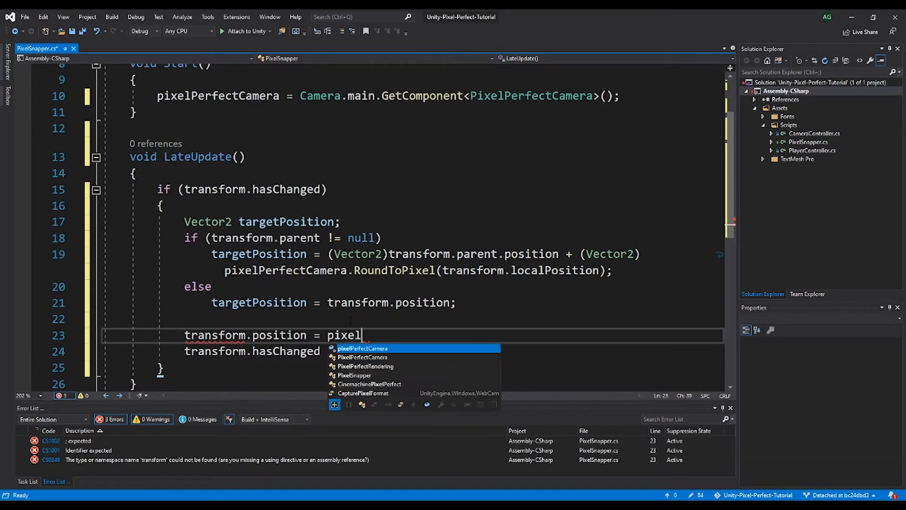
key(Tab)
text(.Roun)
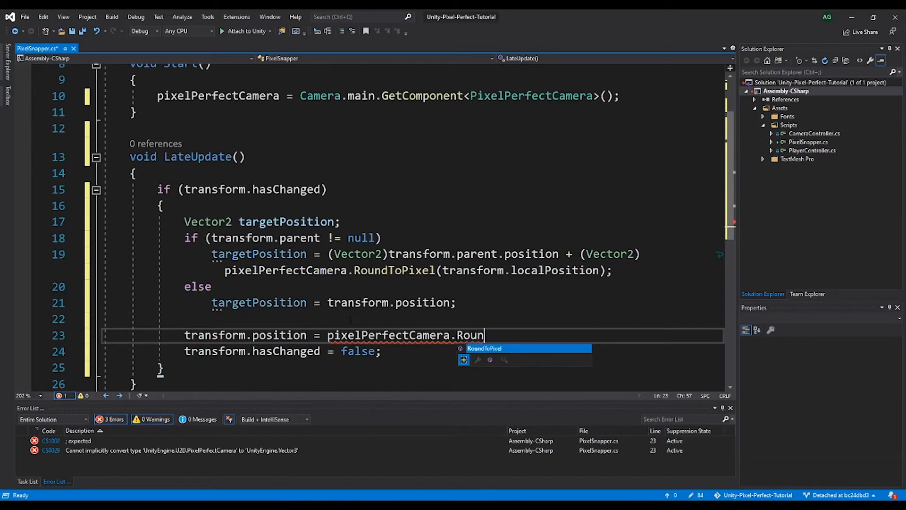
key(Tab)
text((tar)
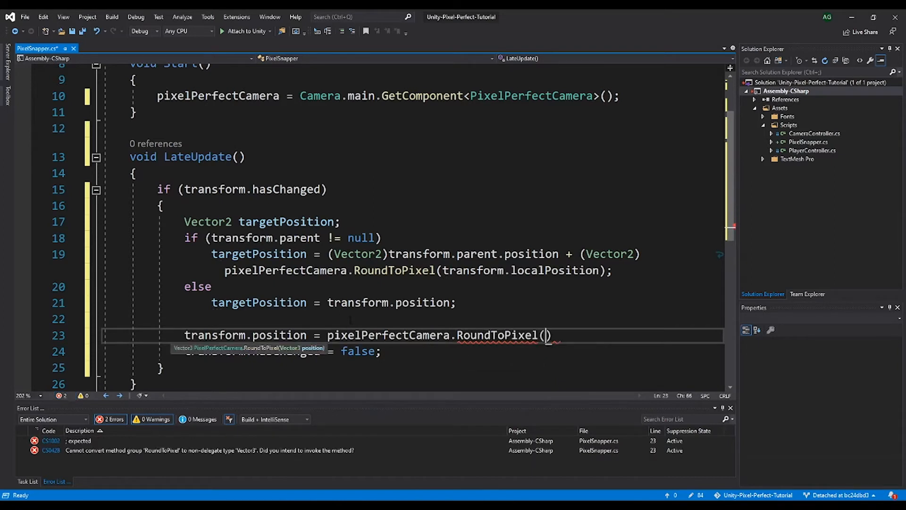
text(getPo)
key(Tab)
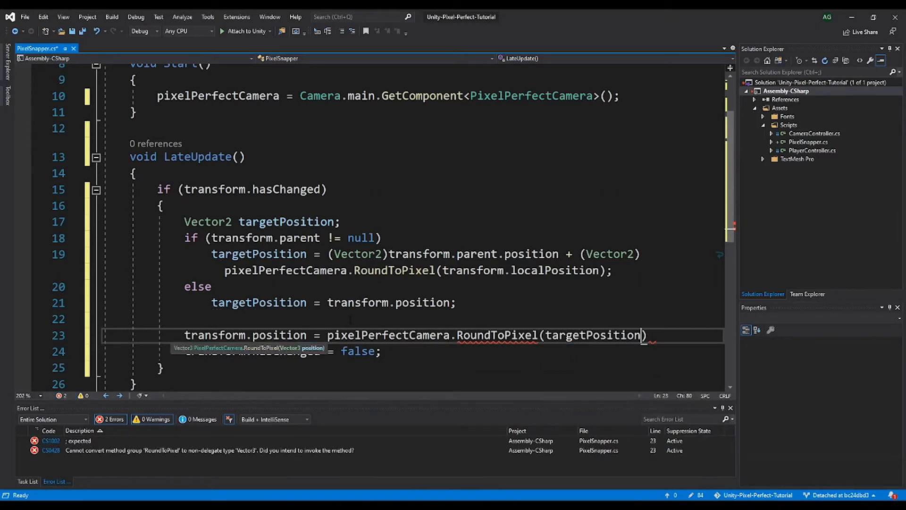
text();)
key(ctrl+s)
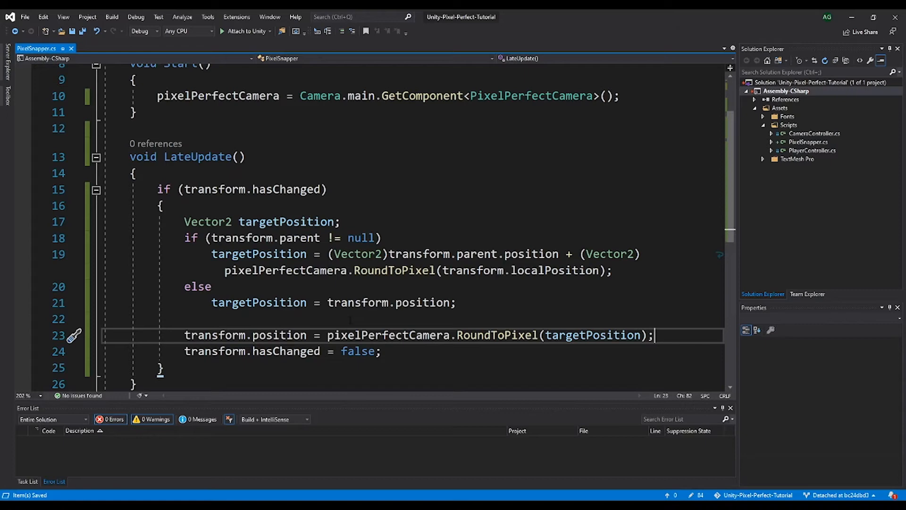
Step: Review the finished script, switch to Unity and add the Pixel Snapper component to the World Space Canvas
scroll(257, 200, down, 2)
scroll(315, 250, up, 5)
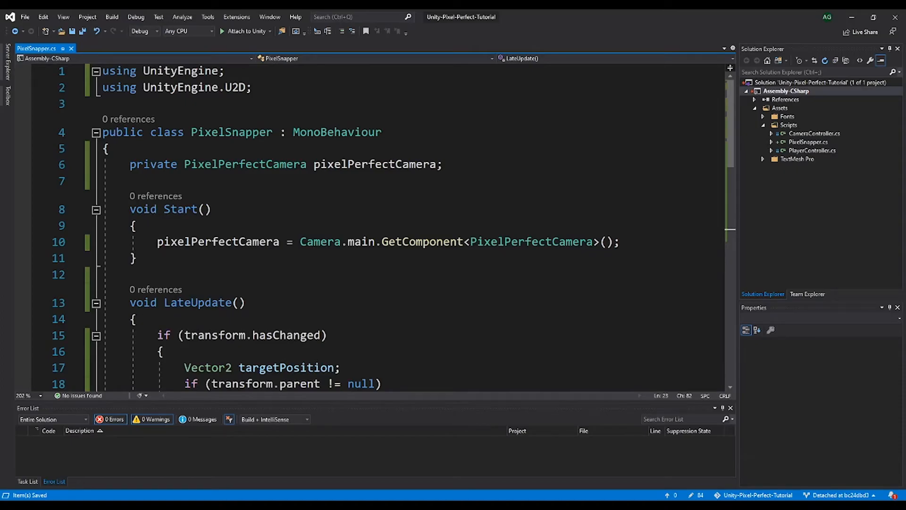
key(alt+Tab)
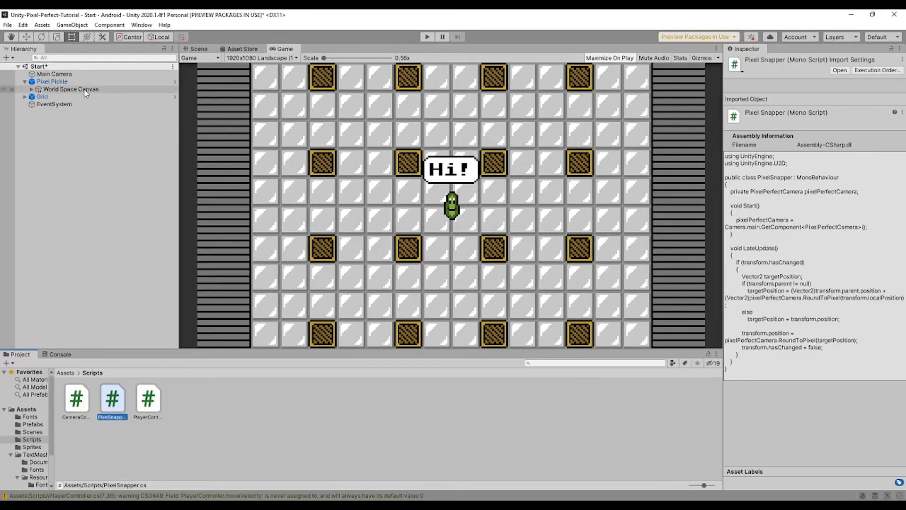
click(86, 90)
click(830, 378)
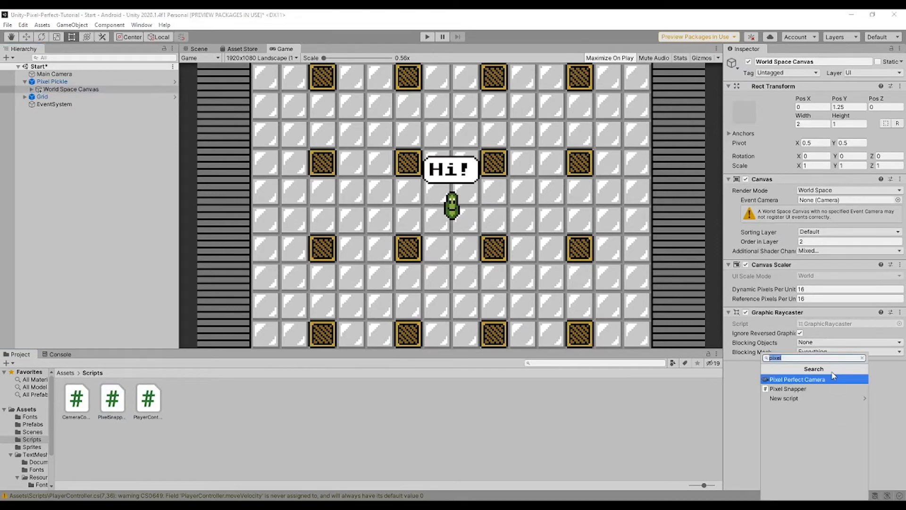
click(823, 376)
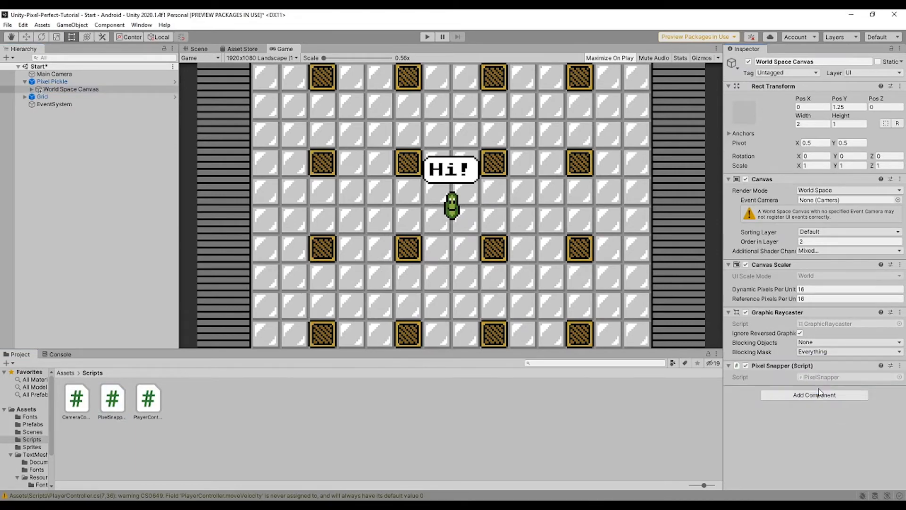
Step: Run the game and walk the pickle left and right to check the speech box's pixel alignment
click(433, 38)
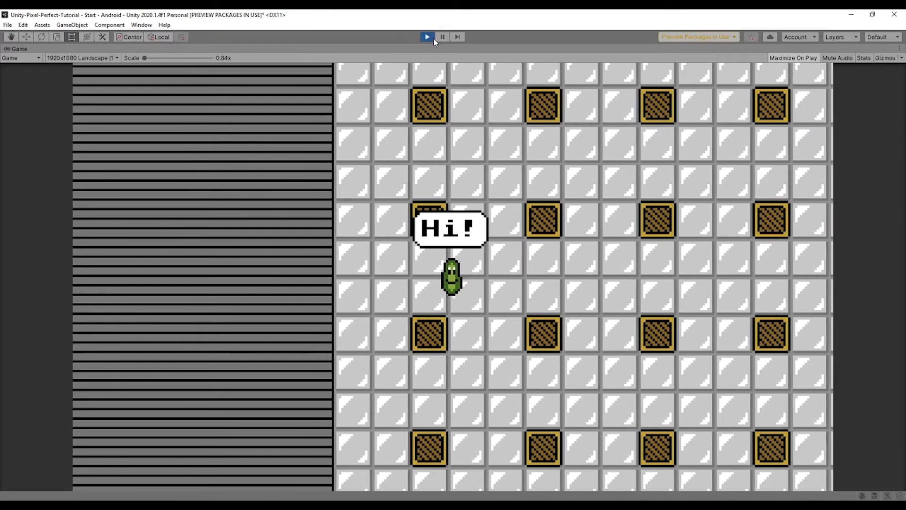
key(Left)
key(Right)
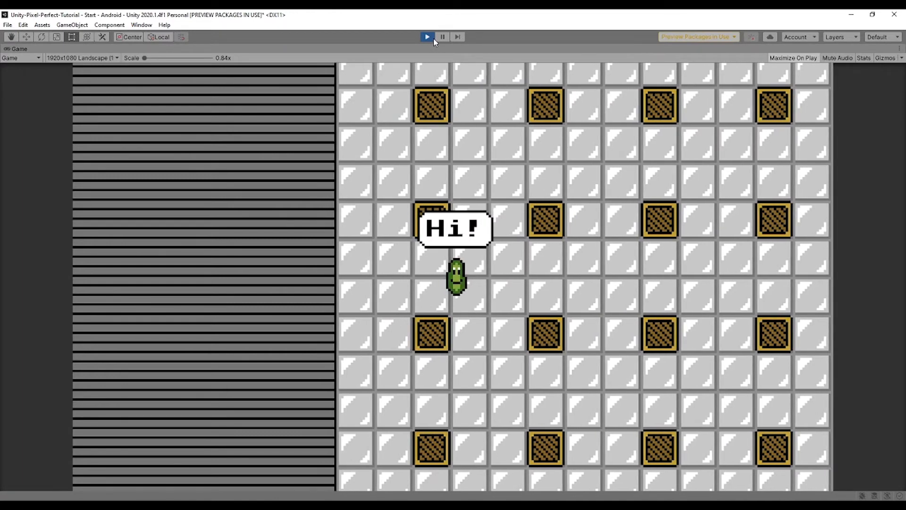
key(Right)
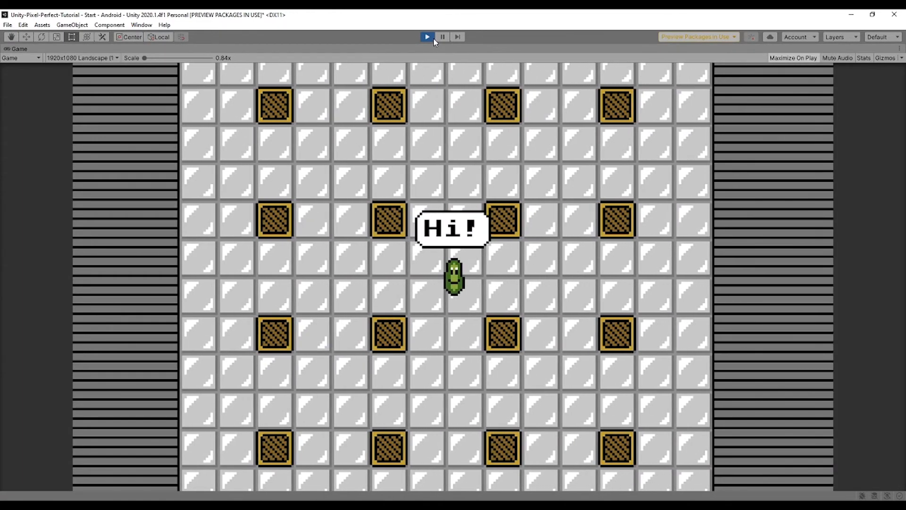
Step: Pause the game, raise the World Space Canvas to Pos Y 3.18, and return to the maximized game view
click(444, 39)
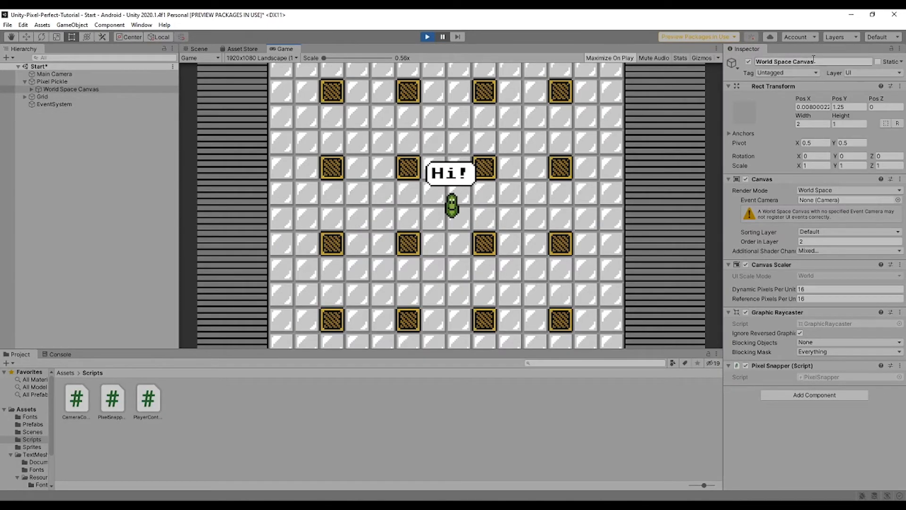
drag(839, 98, 876, 101)
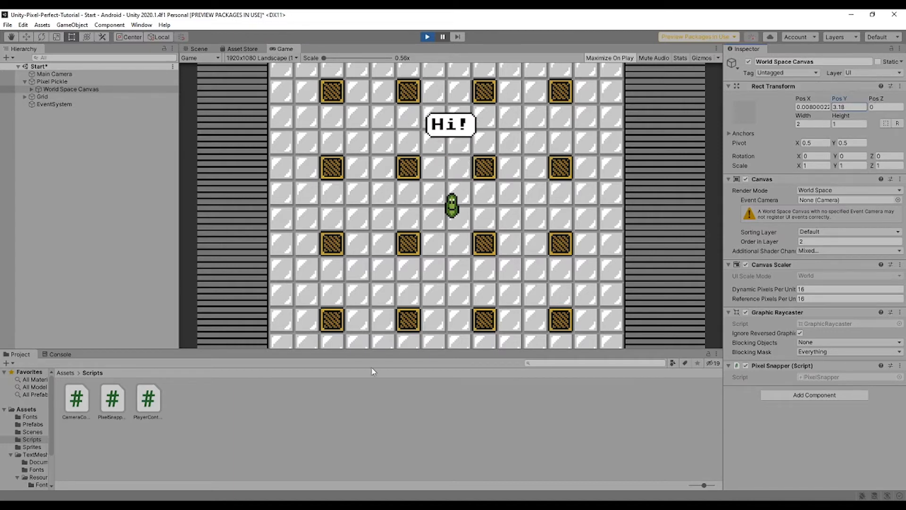
key(shift+space)
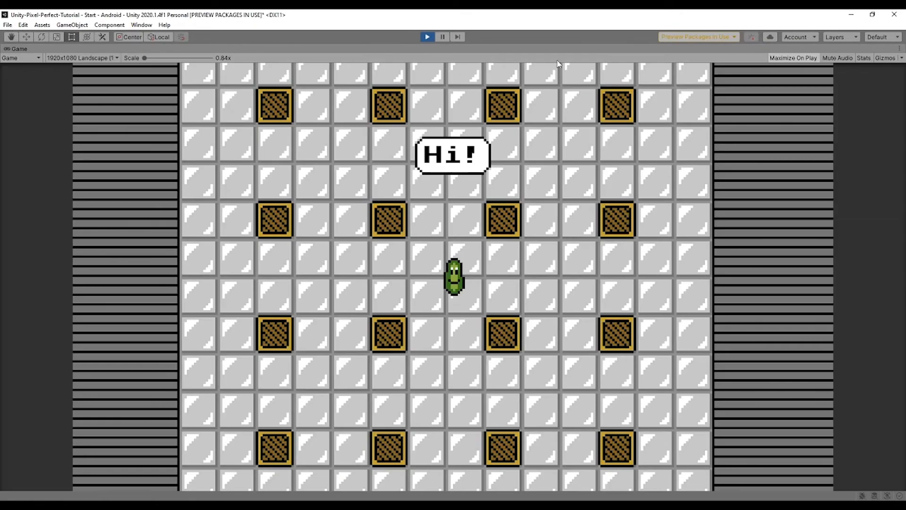
Step: Walk the pickle around the room in all directions to check the raised speech box's alignment, and stop play mode
key(Right)
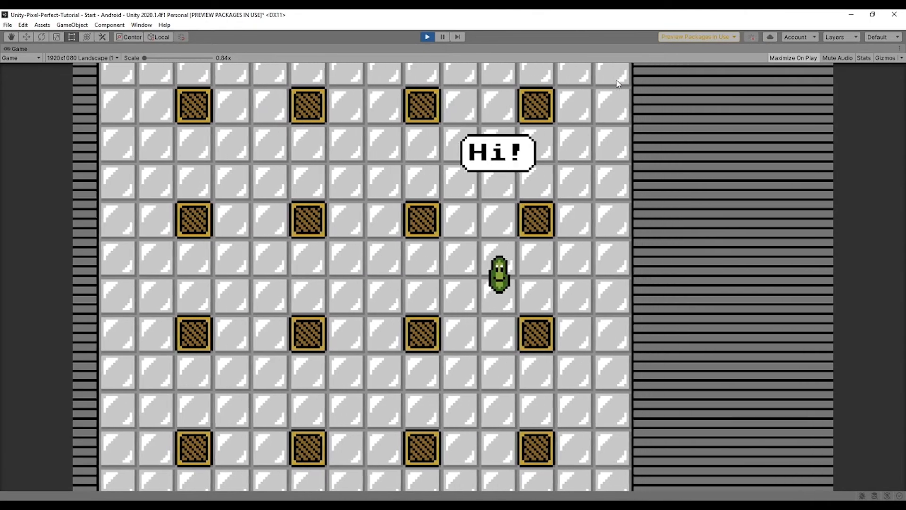
key(Up)
key(Left)
key(Down)
key(Left)
key(Up)
key(Right)
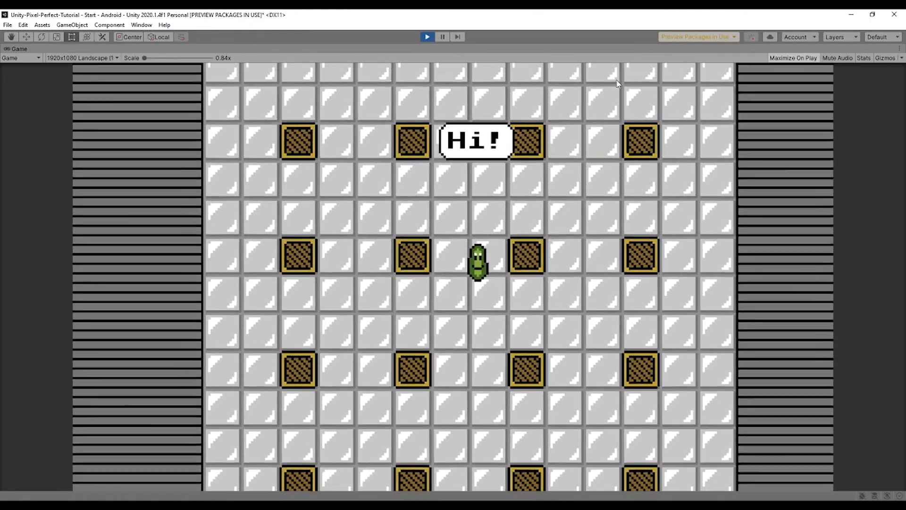
key(Left)
key(Up)
key(Left)
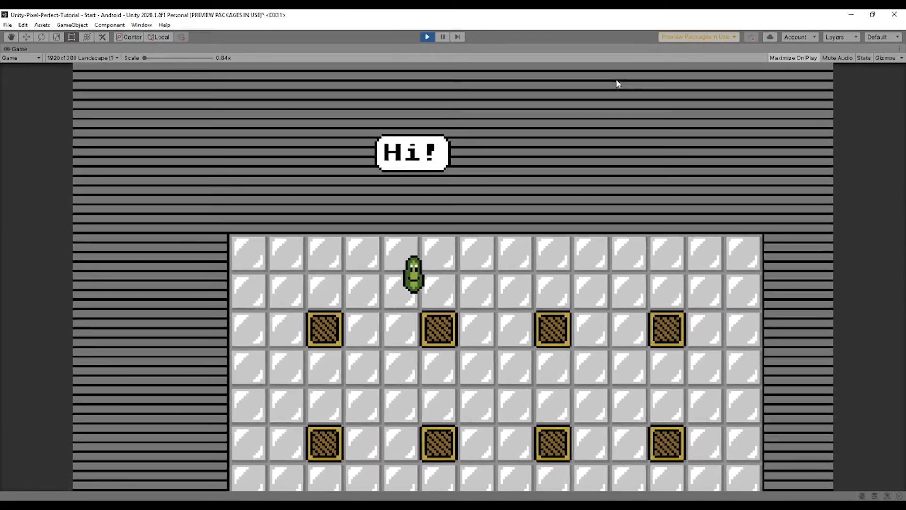
key(Down)
key(Right)
key(Up)
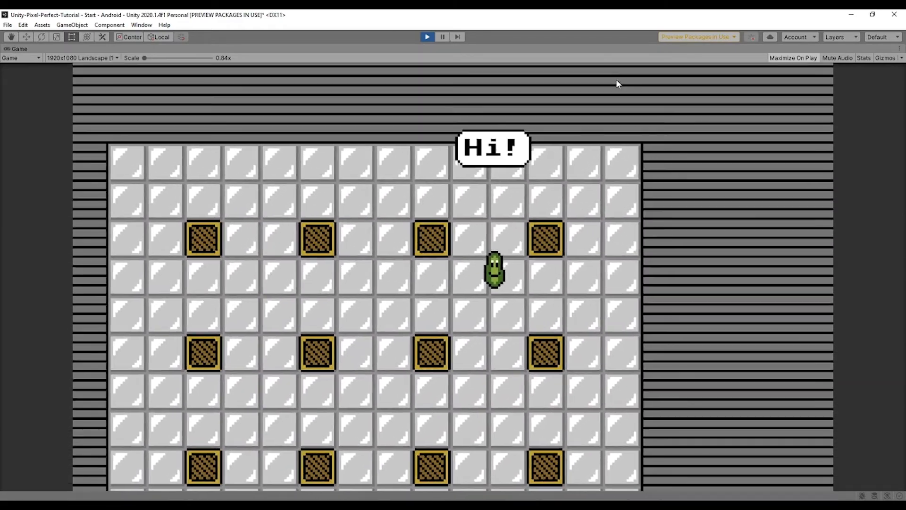
key(Up)
key(Left)
key(Down)
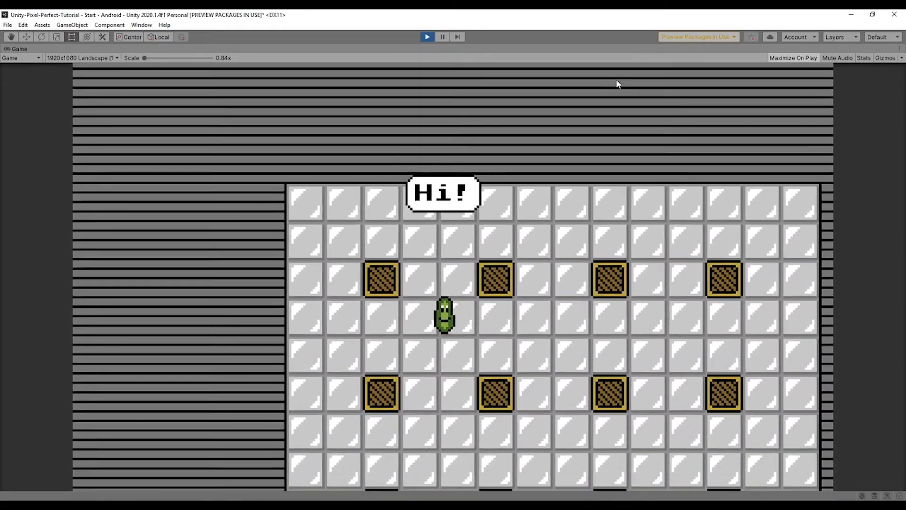
key(Right)
key(Up)
key(Right)
key(Down)
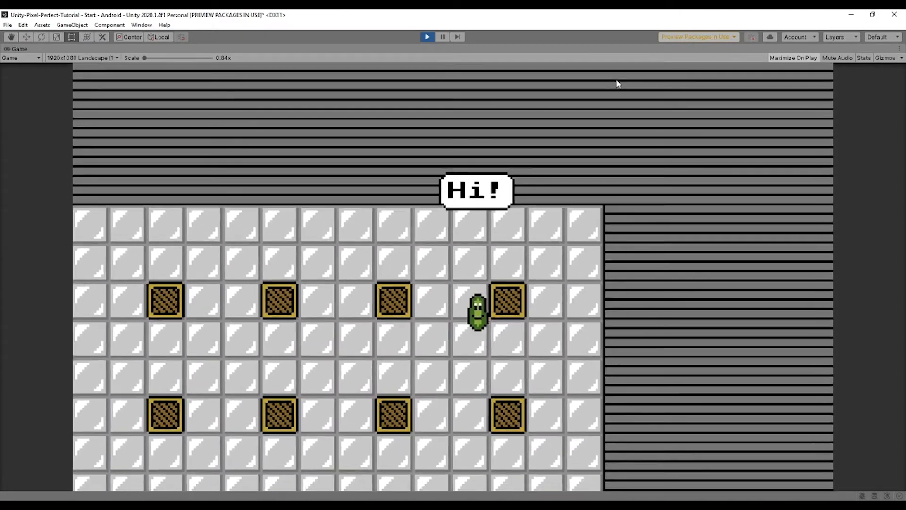
key(Up)
key(Right)
key(Left)
key(Down)
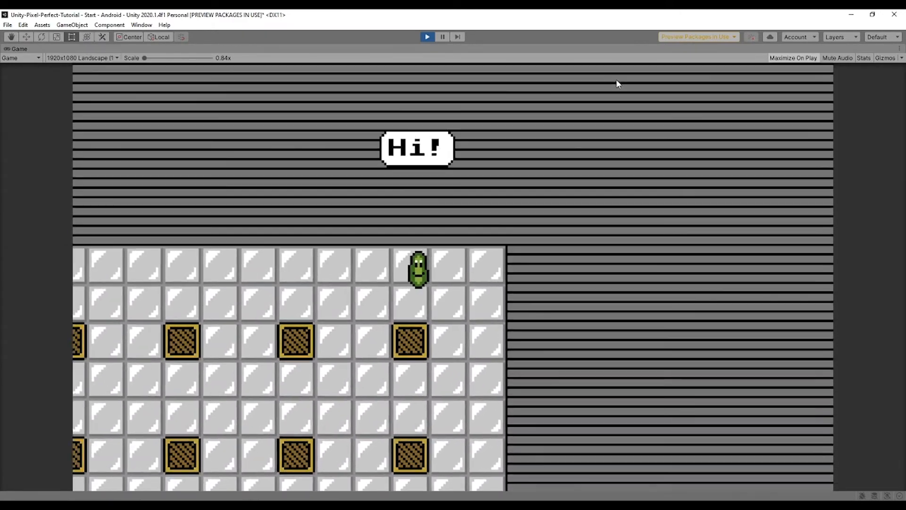
key(Up)
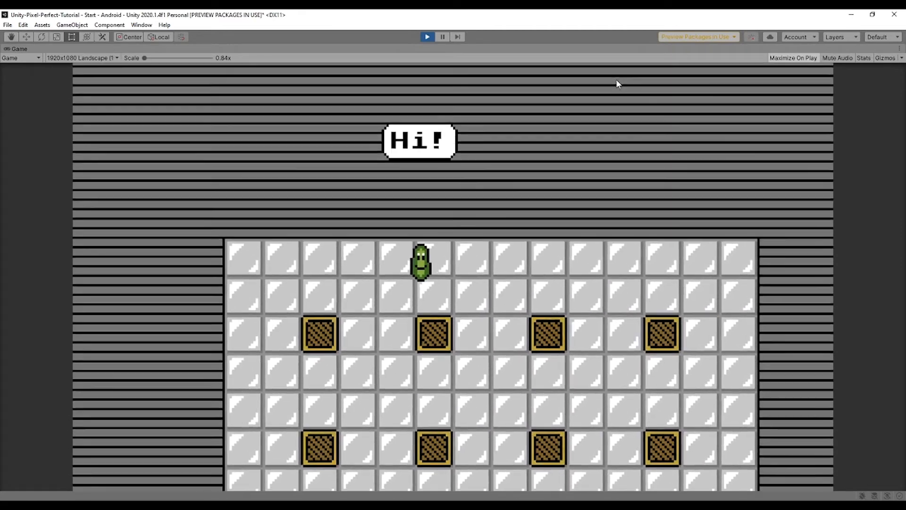
key(Down)
key(Right)
key(Up)
key(Right)
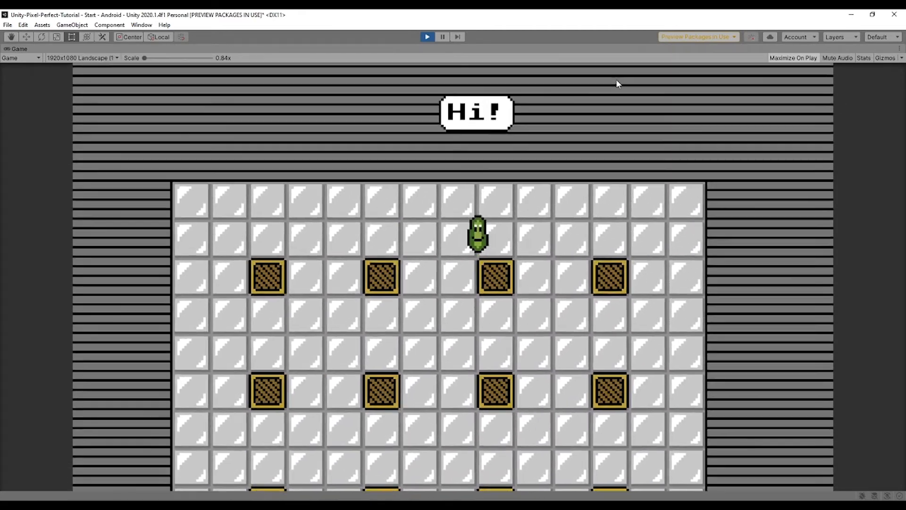
key(Down)
key(Left)
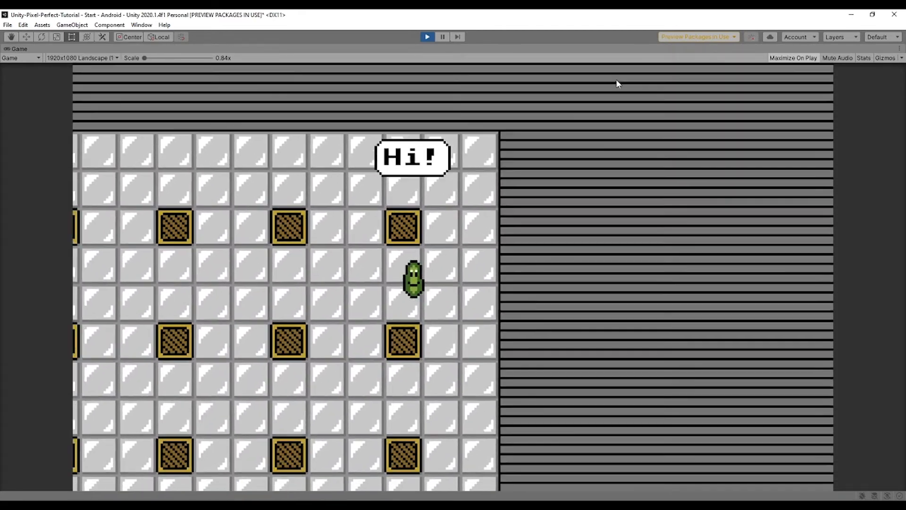
key(Up)
key(Down)
key(Left)
key(Up)
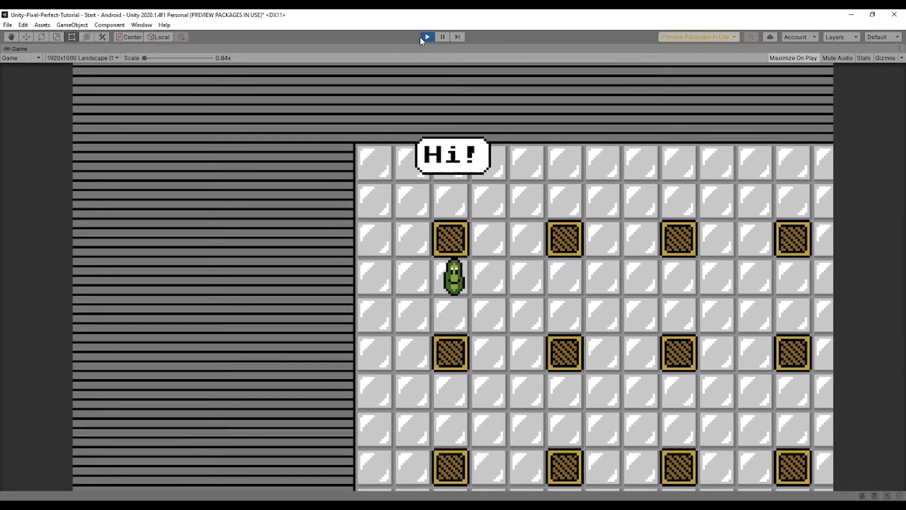
click(424, 36)
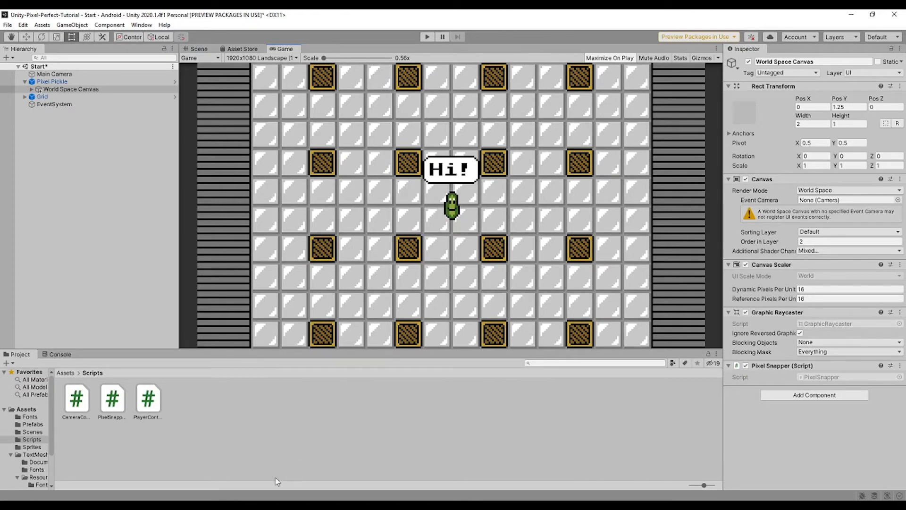
Step: Add a UI Canvas at the root level of the scene hierarchy
click(262, 506)
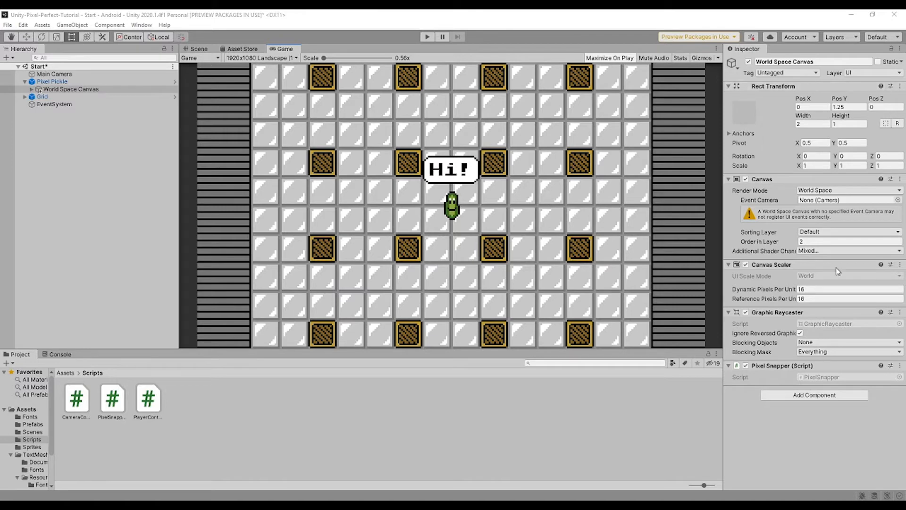
right_click(117, 198)
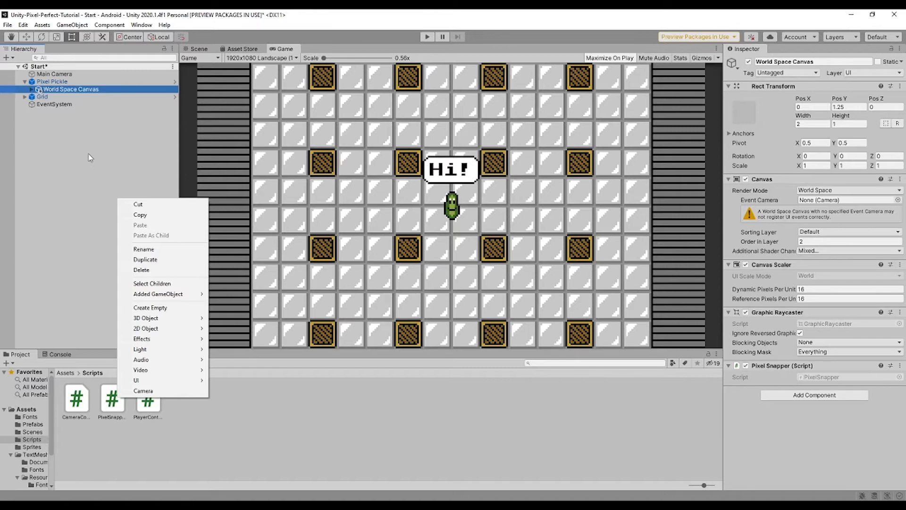
click(71, 142)
right_click(72, 142)
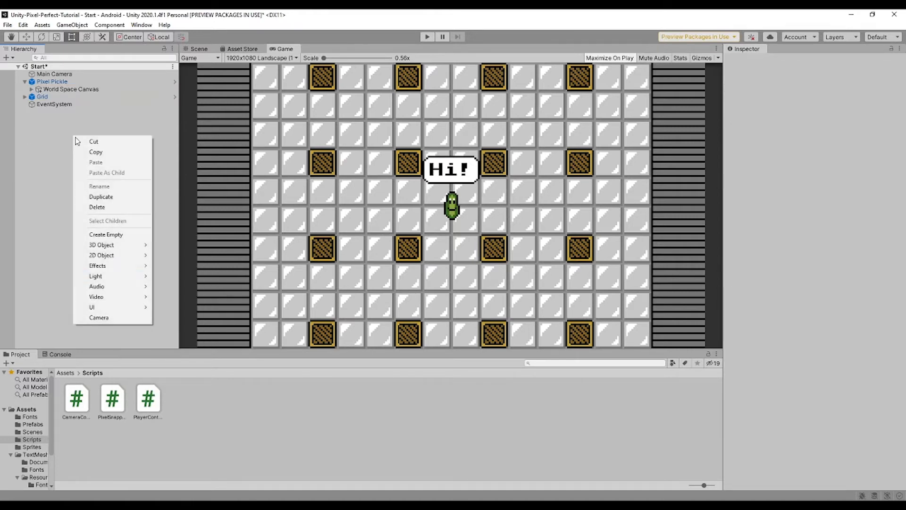
mouse_move(130, 307)
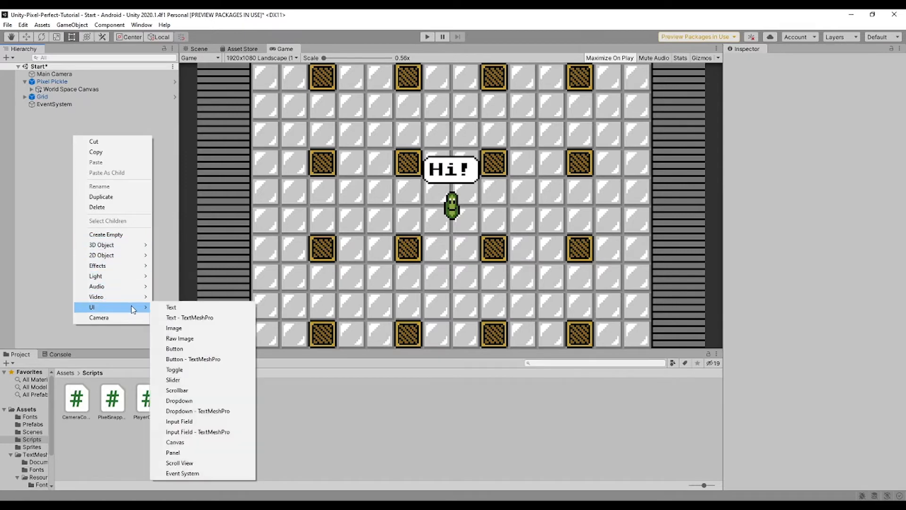
click(205, 444)
Step: Rename the new canvas as Screen Space Canvas
click(785, 59)
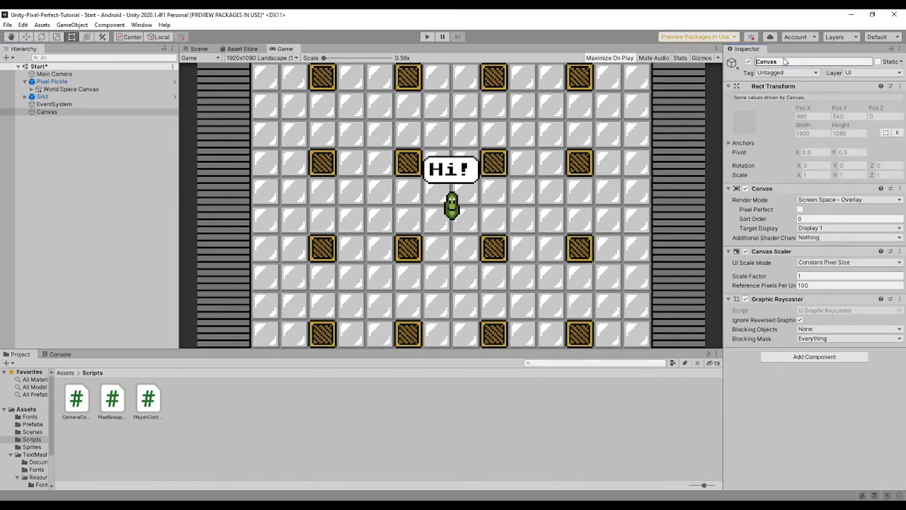
text(Spcre)
key(BackSpace)
text(creen Space Canvas)
key(Return)
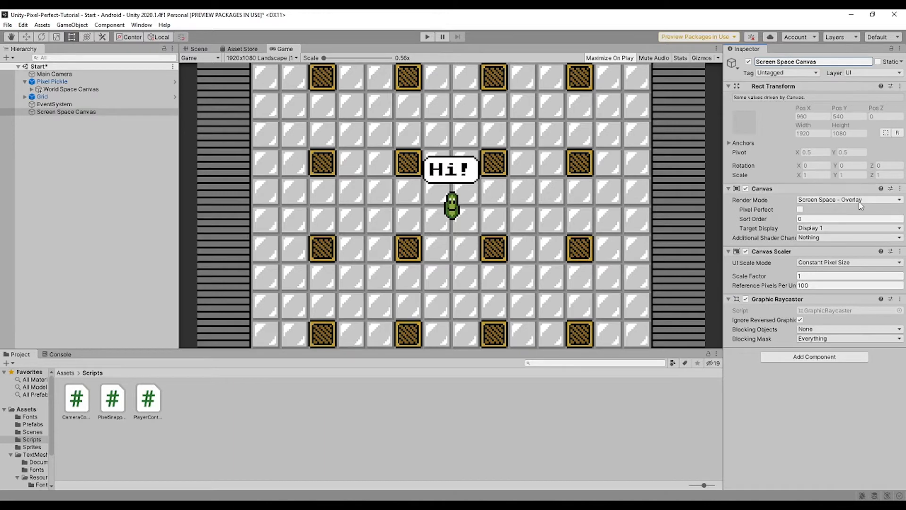
Step: Enable Pixel Perfect on the Screen Space Canvas and set its UI Scale Mode to Scale With Screen Size
click(800, 209)
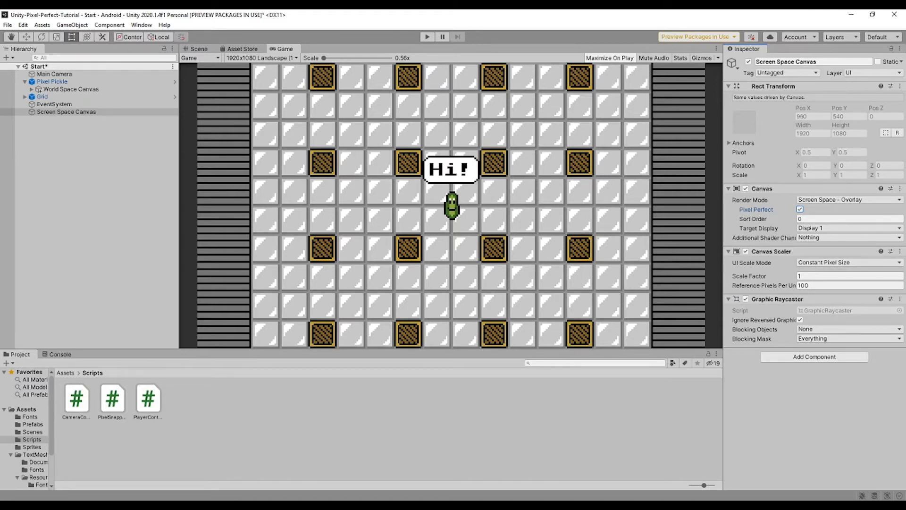
click(821, 264)
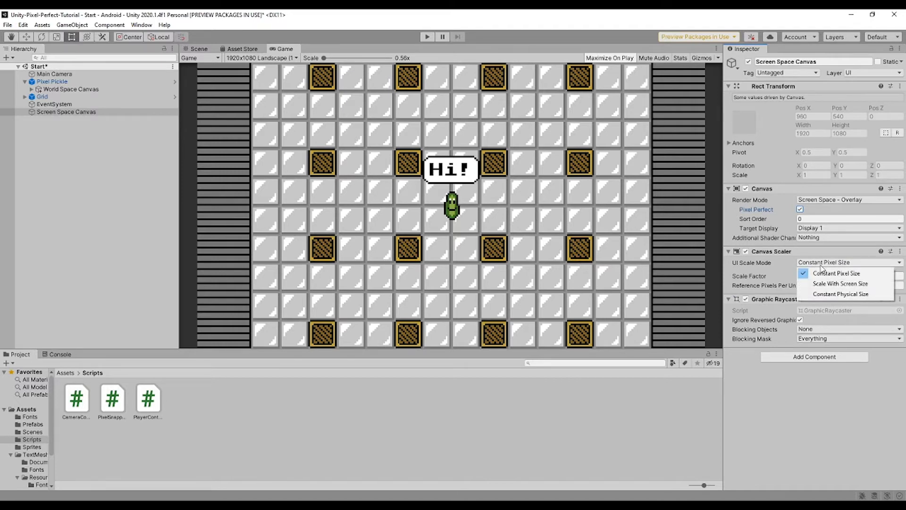
click(859, 286)
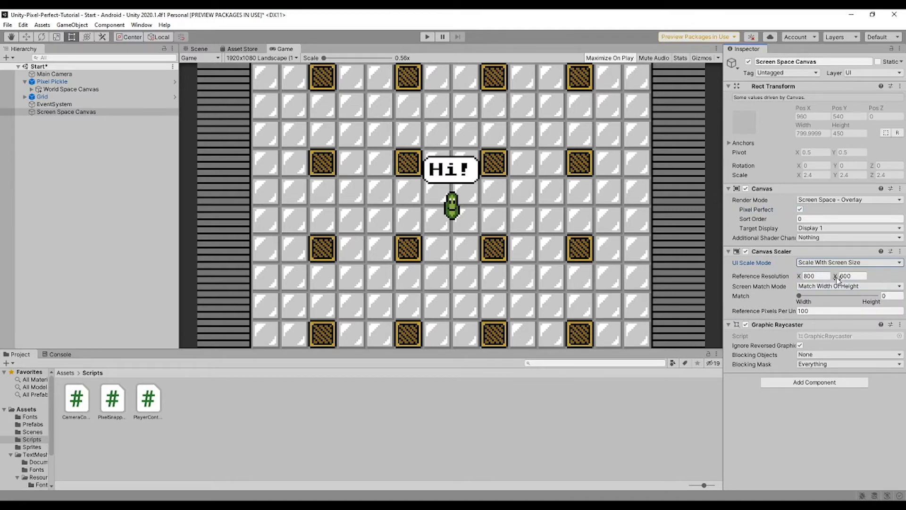
Step: Match the Screen Space Canvas scaler to the Main Camera with a reference resolution of 320 by 180 and 16 reference pixels per unit
click(820, 276)
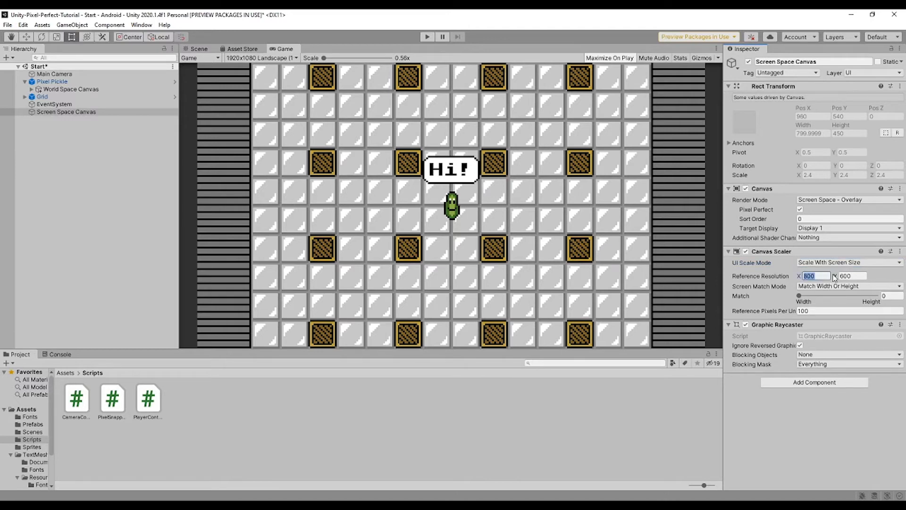
text(320)
key(Tab)
text(180)
click(94, 74)
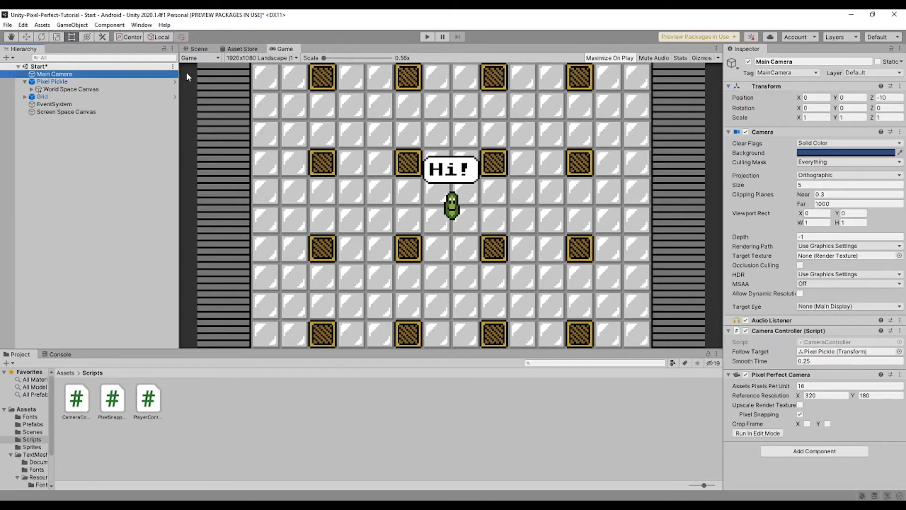
click(125, 112)
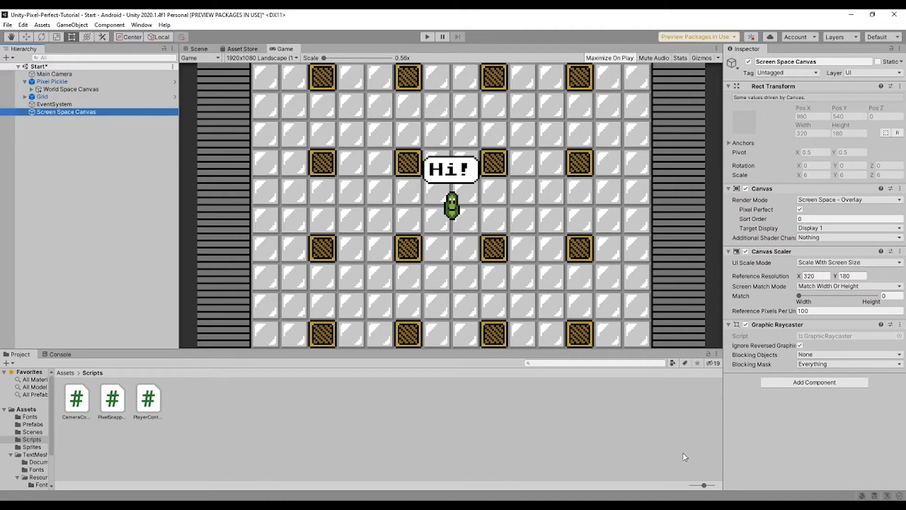
click(824, 310)
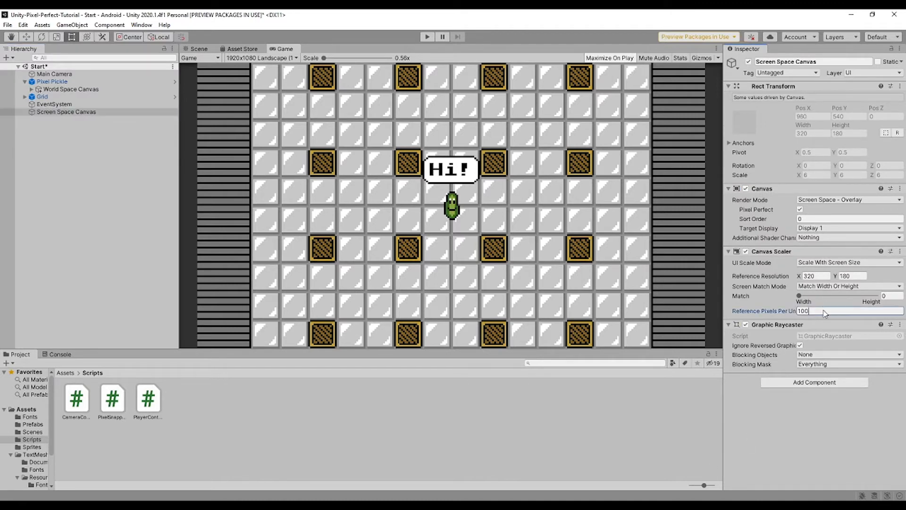
text(16)
Step: Add a UI Image under the Screen Space Canvas and assign the ui sprite as its source image
right_click(65, 113)
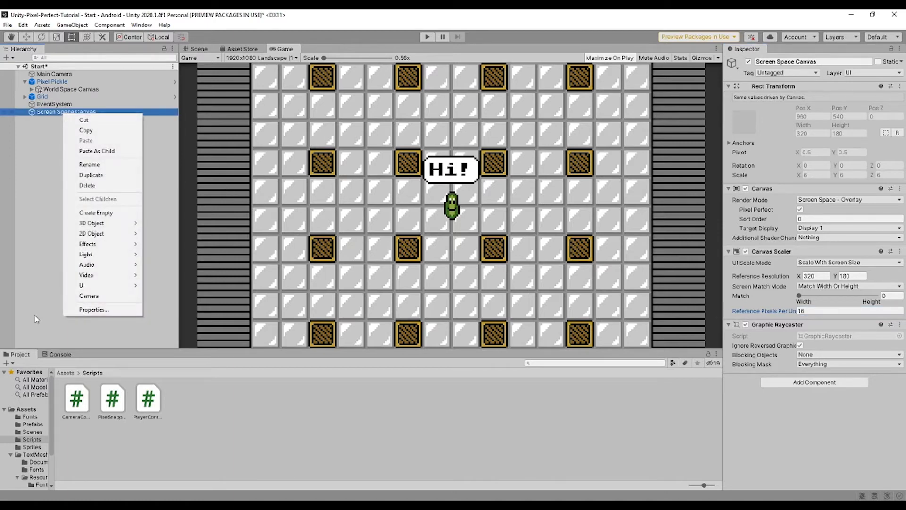
mouse_move(93, 289)
click(211, 306)
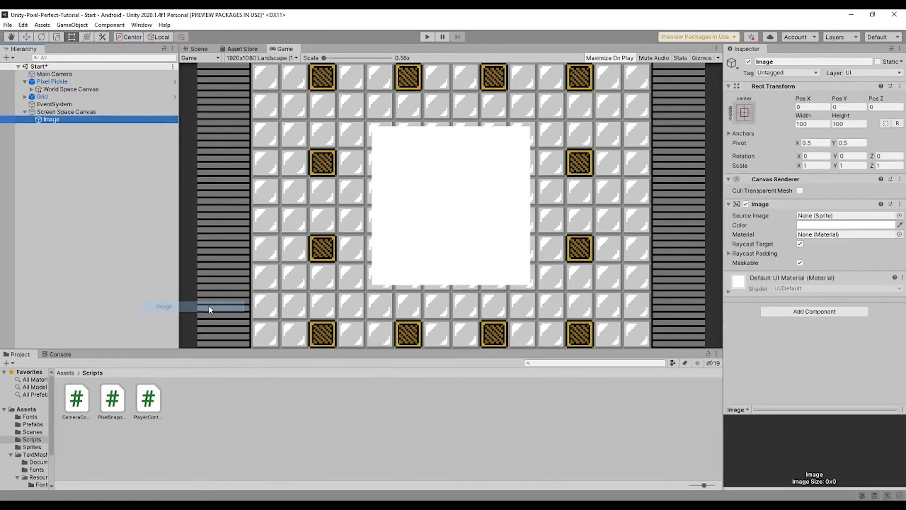
click(899, 215)
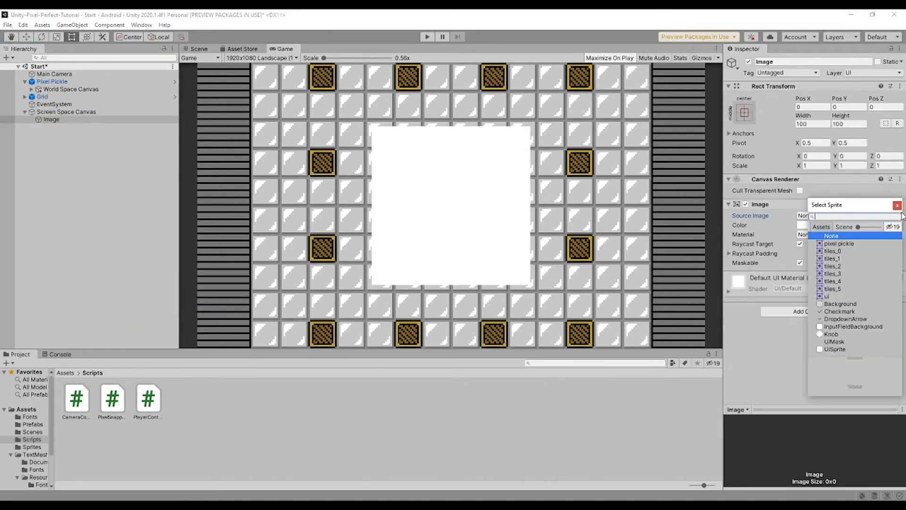
text(ui)
click(830, 243)
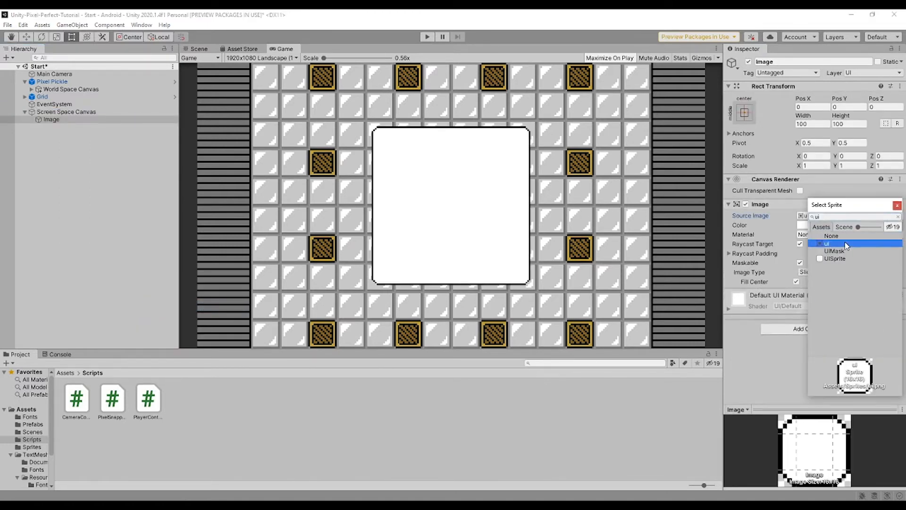
click(896, 207)
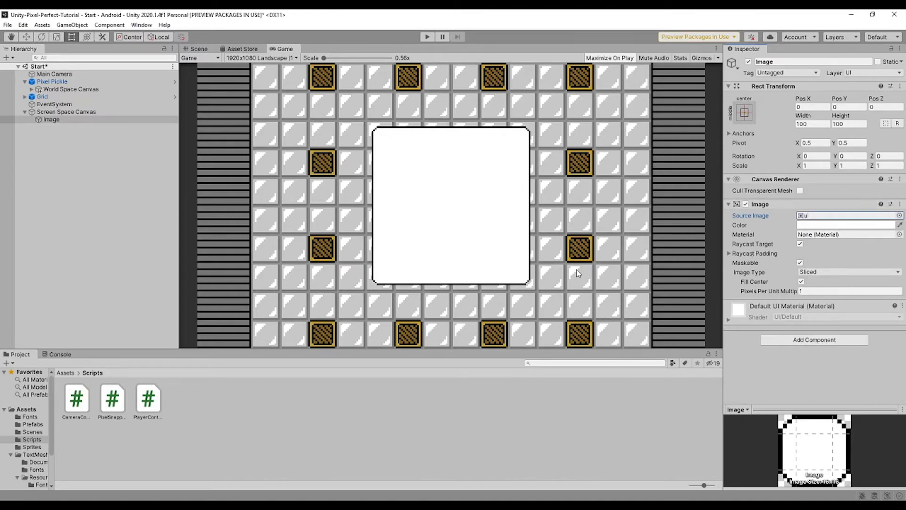
Step: Set the width and height of the canvas's image to 16
scroll(439, 275, up, 5)
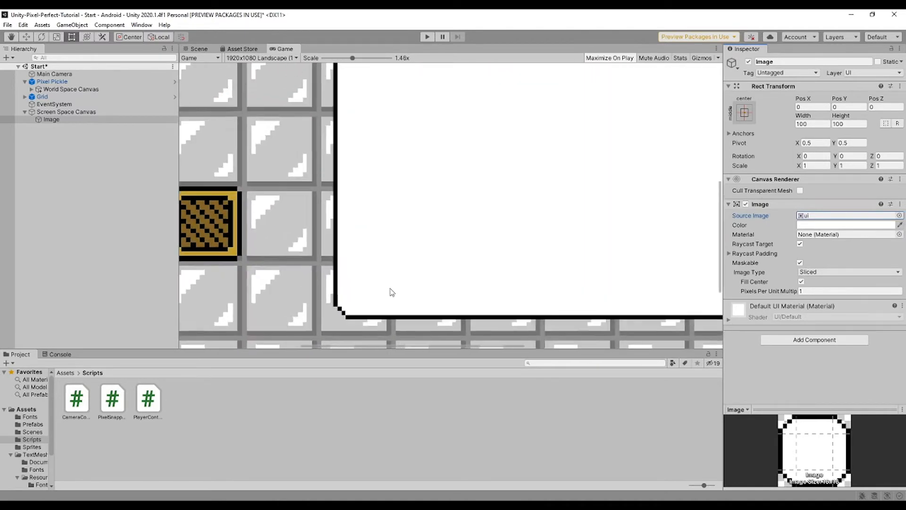
scroll(337, 315, up, 4)
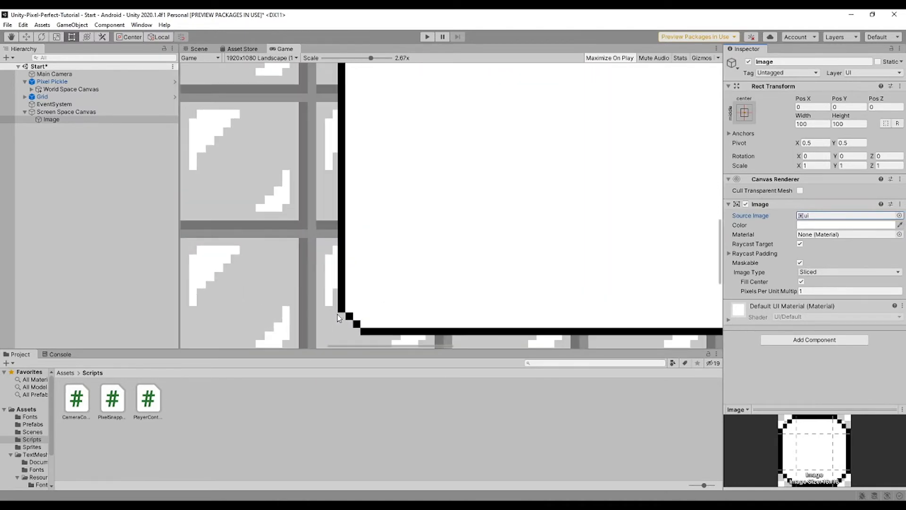
scroll(337, 315, up, 2)
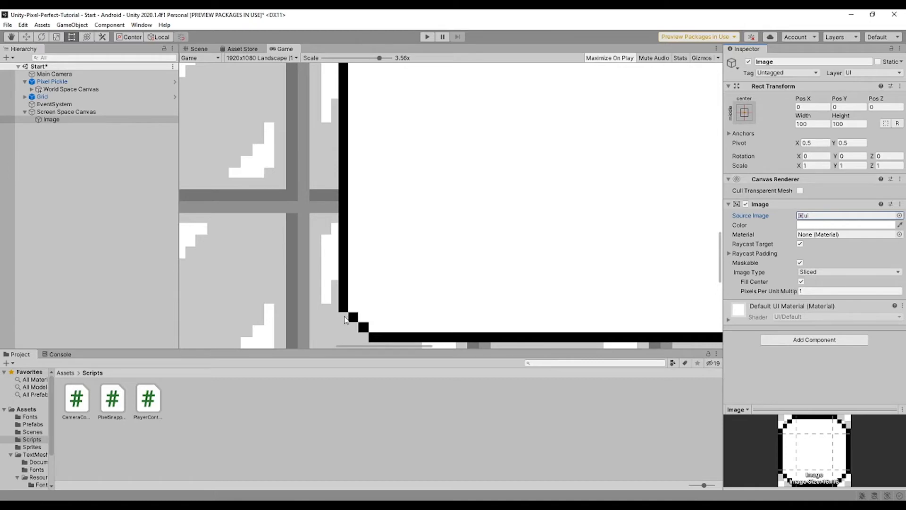
scroll(342, 251, down, 10)
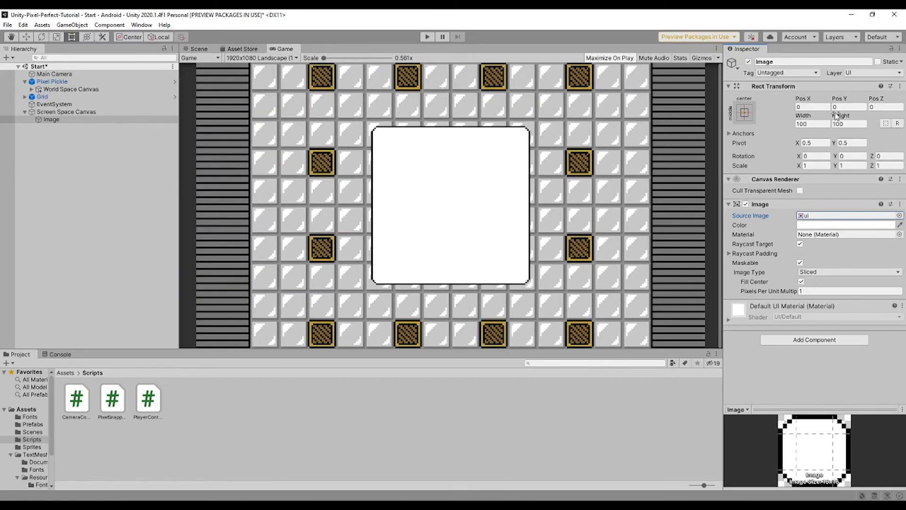
click(824, 124)
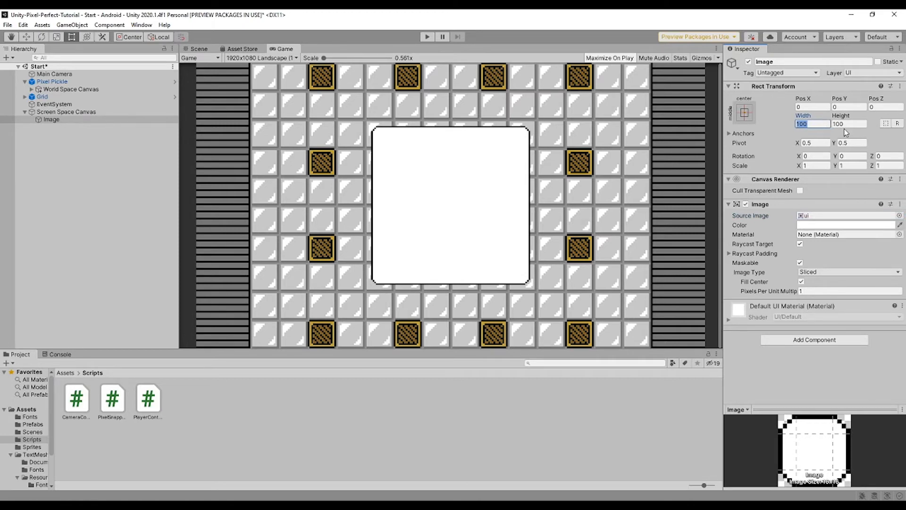
text(16)
key(Tab)
text(16)
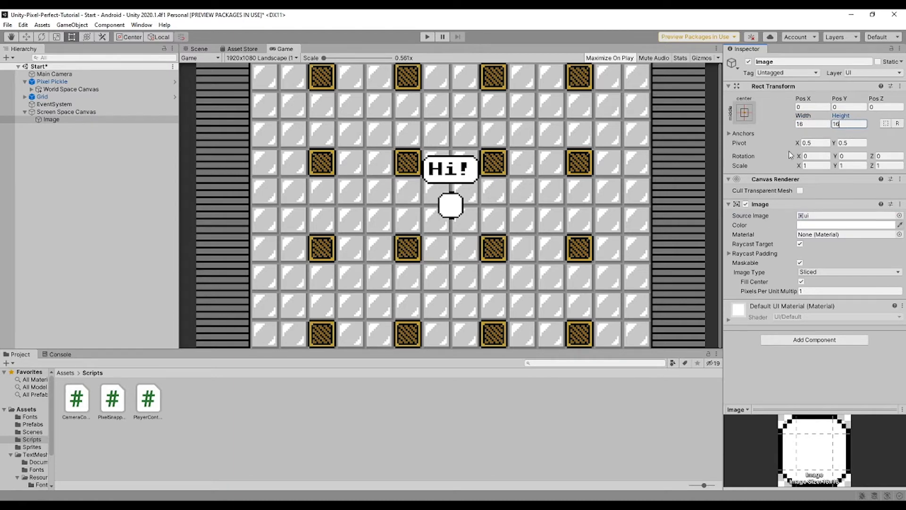
Step: Anchor and position the image at the canvas's bottom-left corner, and offset it by 16 to Pos X 24 and Pos Y 24
click(744, 113)
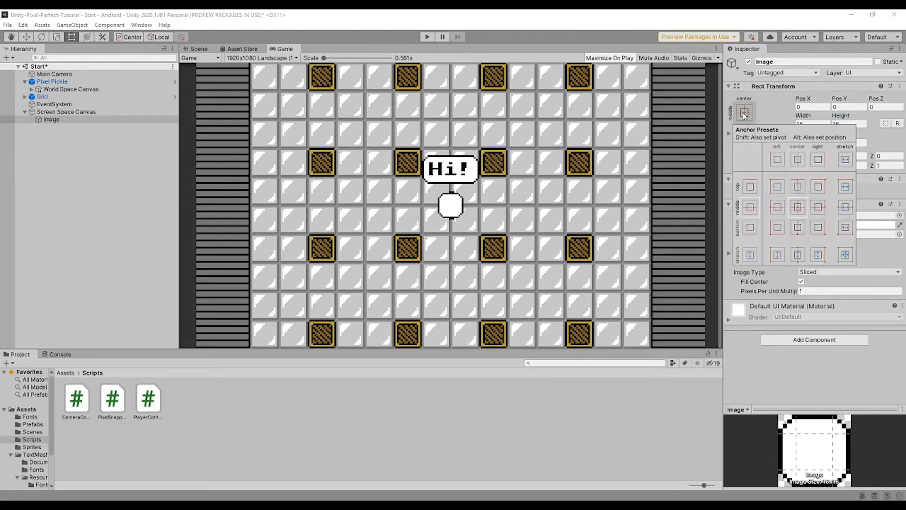
alt+click(778, 228)
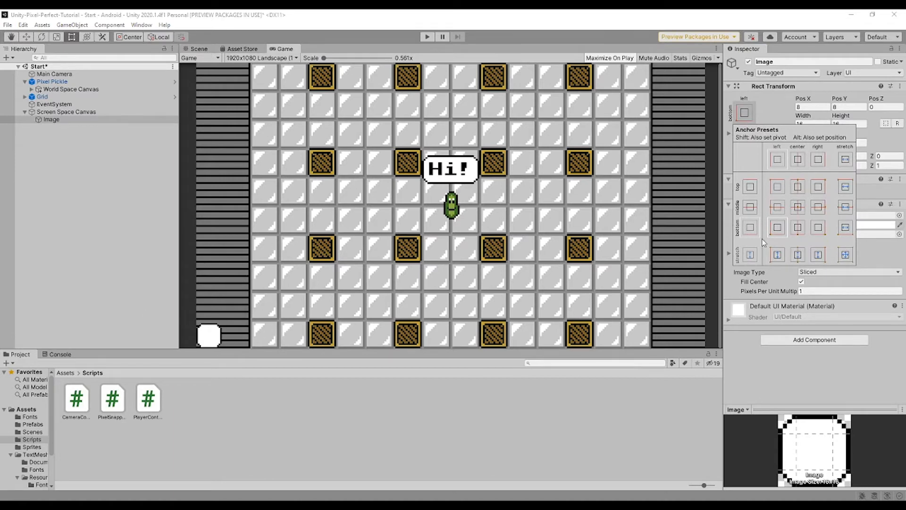
click(820, 109)
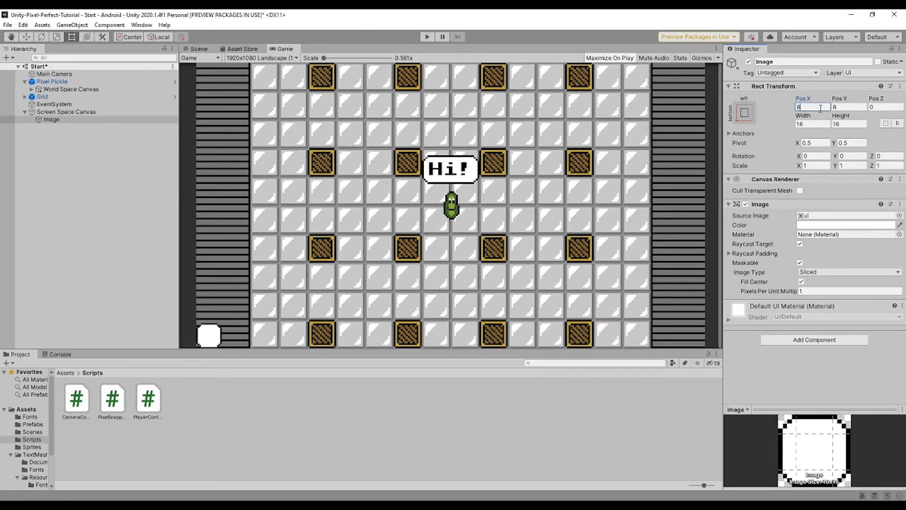
text(+16)
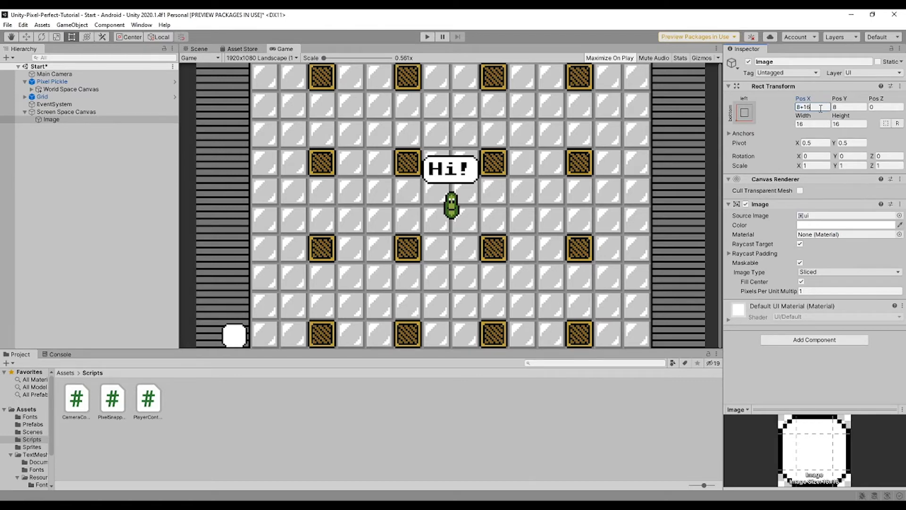
click(848, 107)
text(+16)
key(Return)
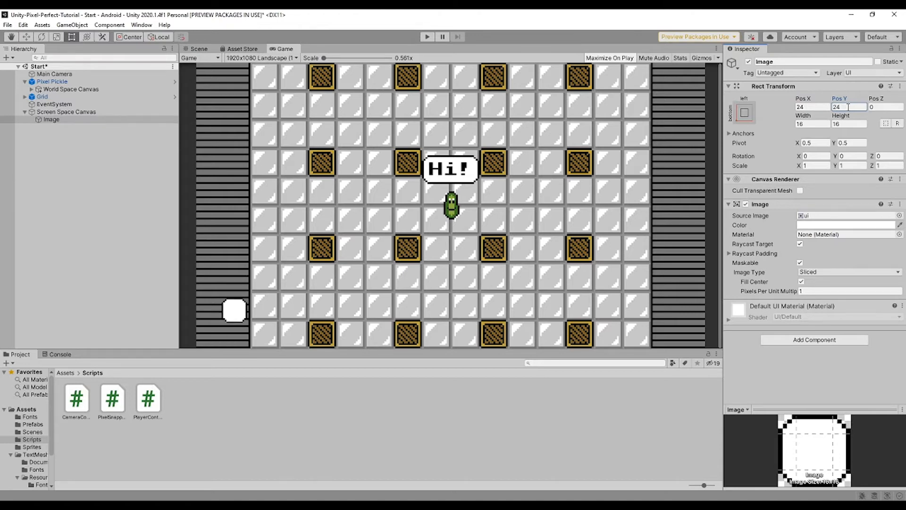
Step: Frame the image in the Scene view and add a TextMeshPro text object as its child
click(200, 49)
double_click(109, 121)
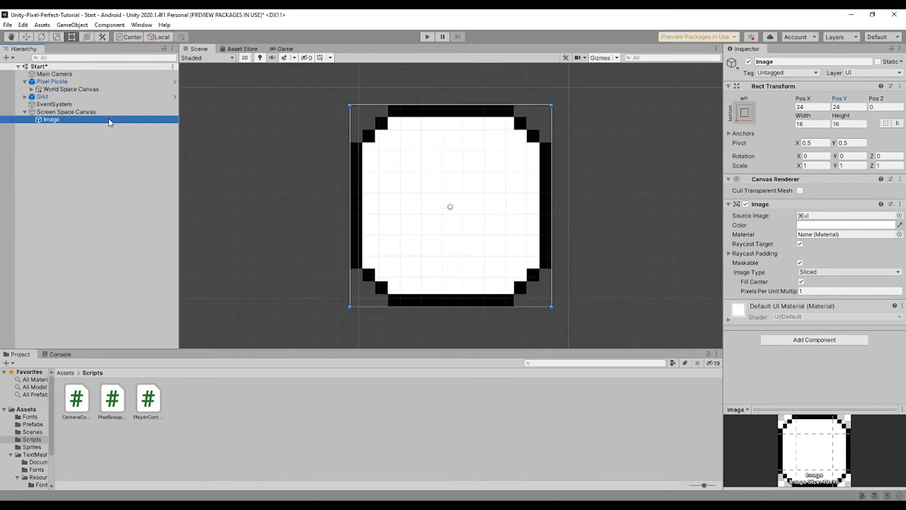
right_click(66, 123)
mouse_move(131, 290)
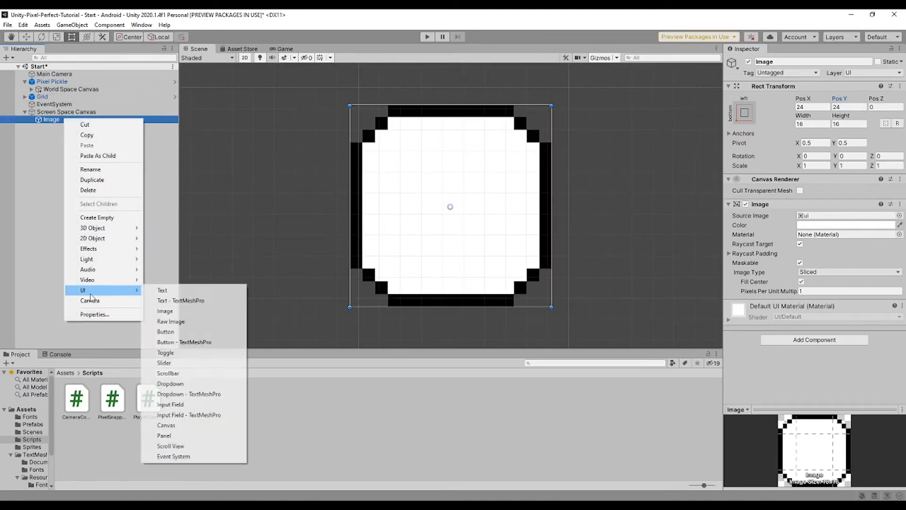
click(194, 302)
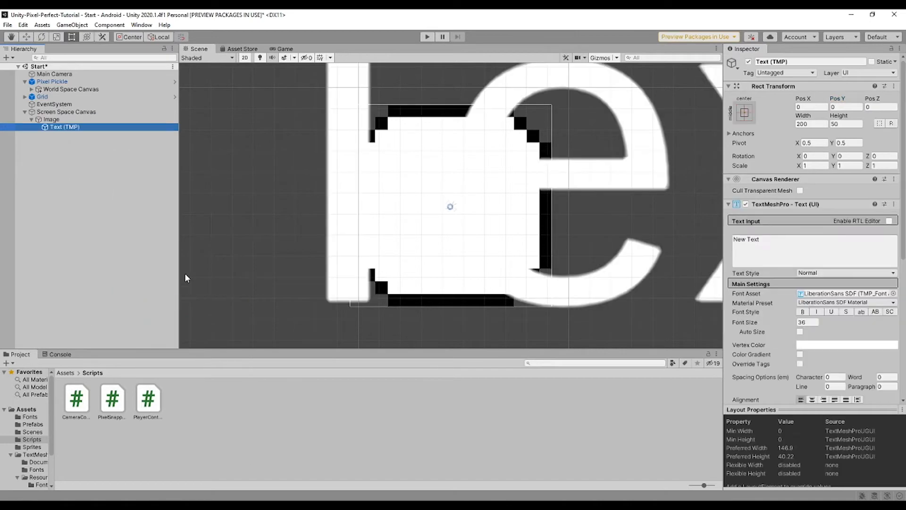
Step: Assign the PressStart2P-Regular font asset to the new text and change its content to P
click(833, 257)
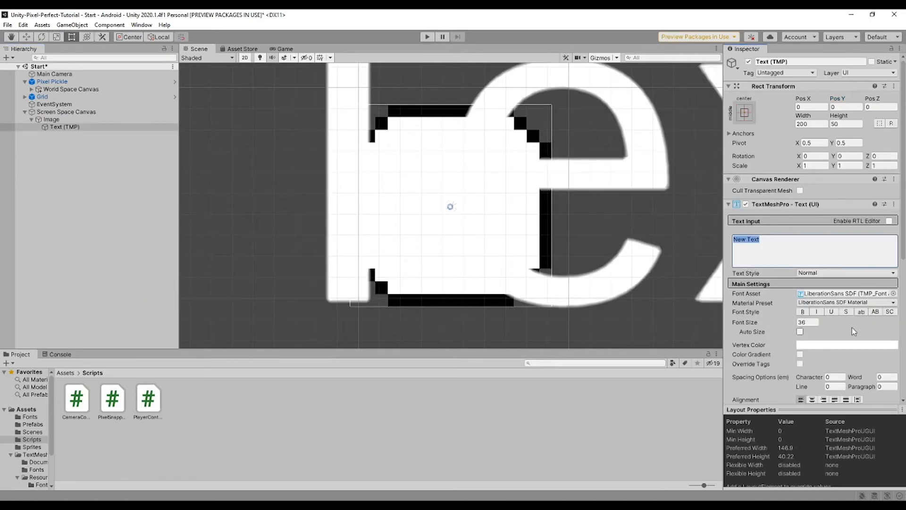
click(893, 293)
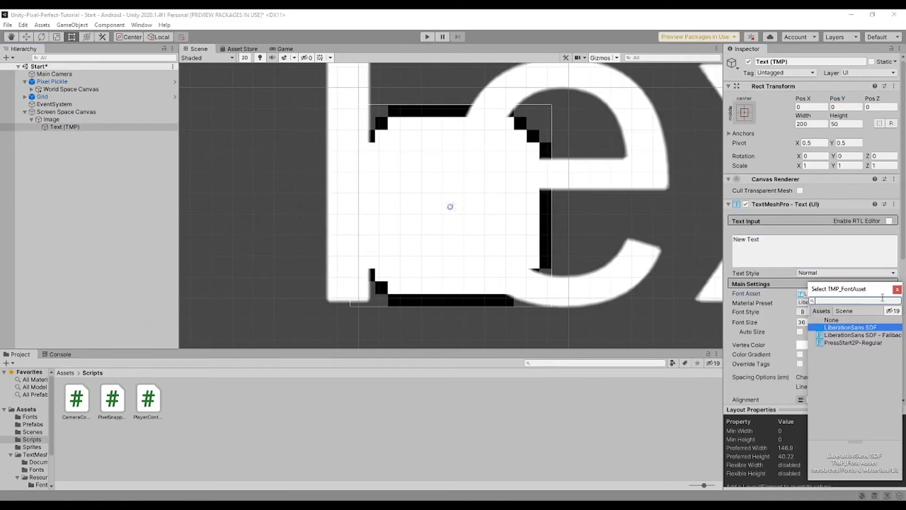
click(866, 344)
click(844, 245)
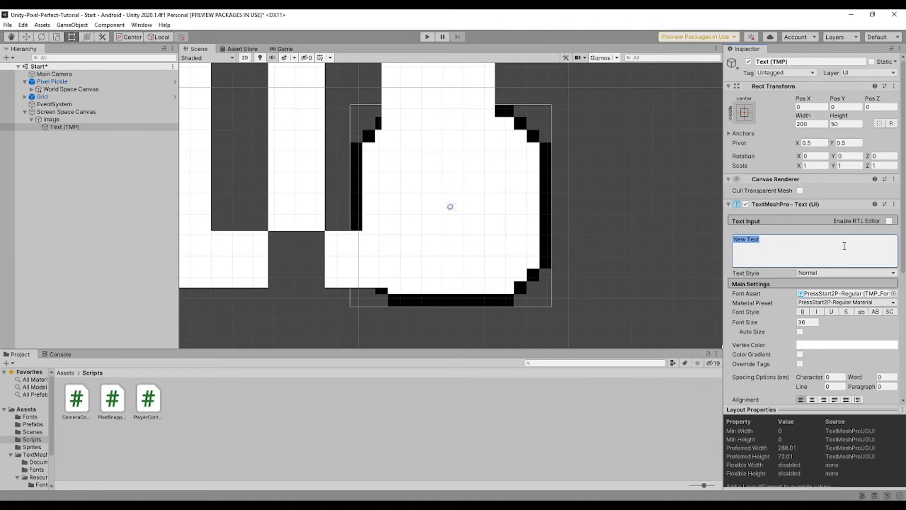
text(P)
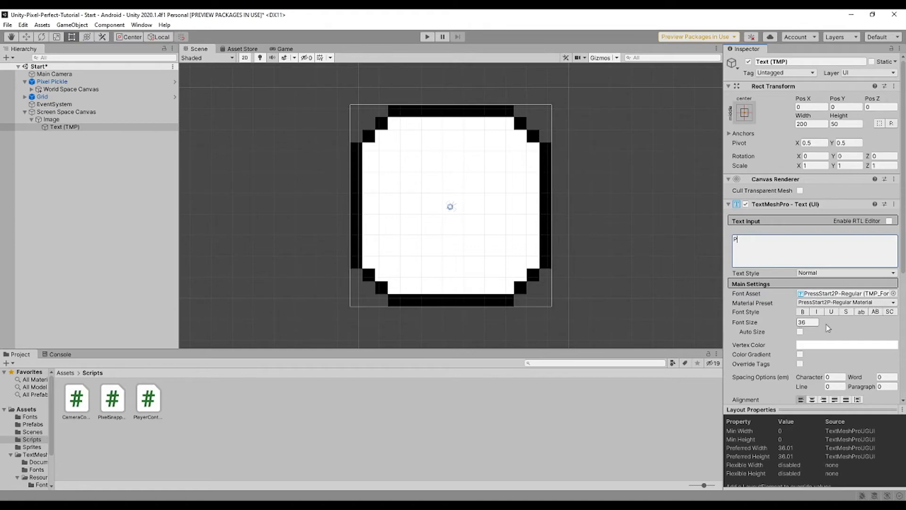
Step: Set the text's vertex color to black (000000)
click(871, 345)
drag(851, 350, 754, 414)
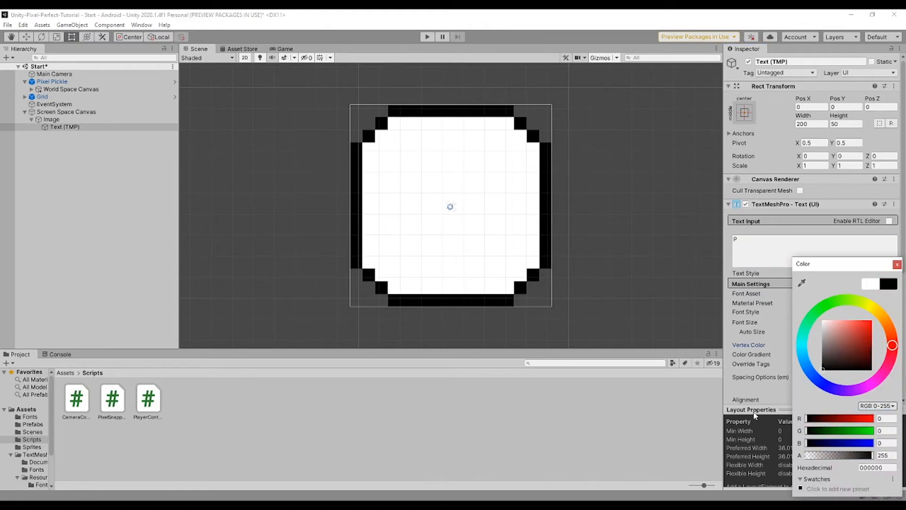
click(896, 265)
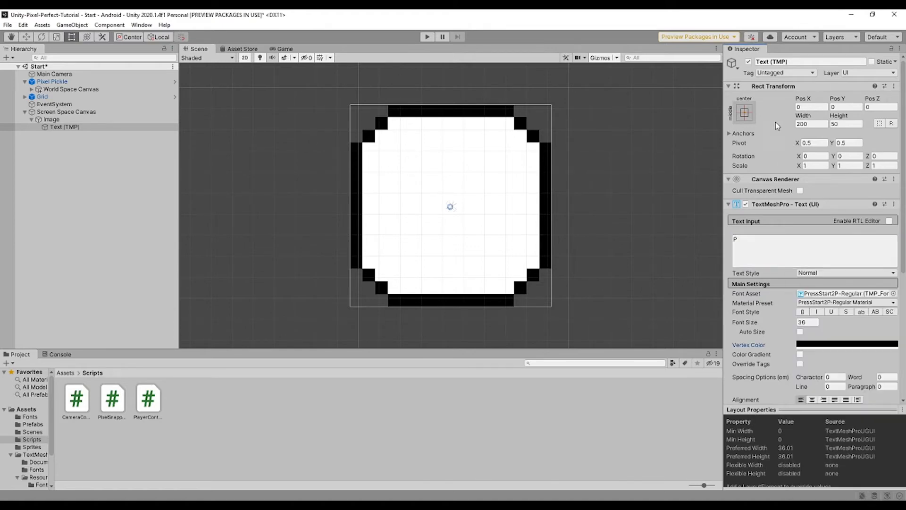
Step: Stretch the text in both directions to fill its parent image and set the font size to 8
click(746, 115)
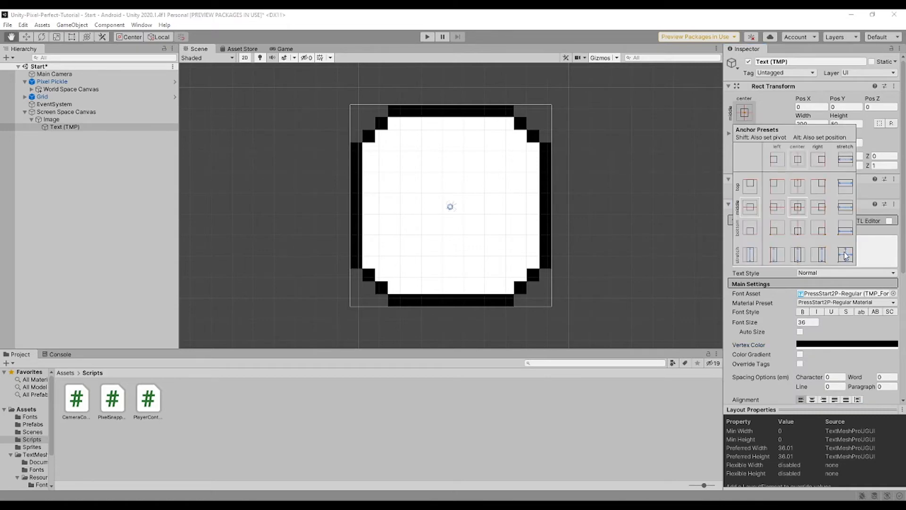
alt+click(845, 255)
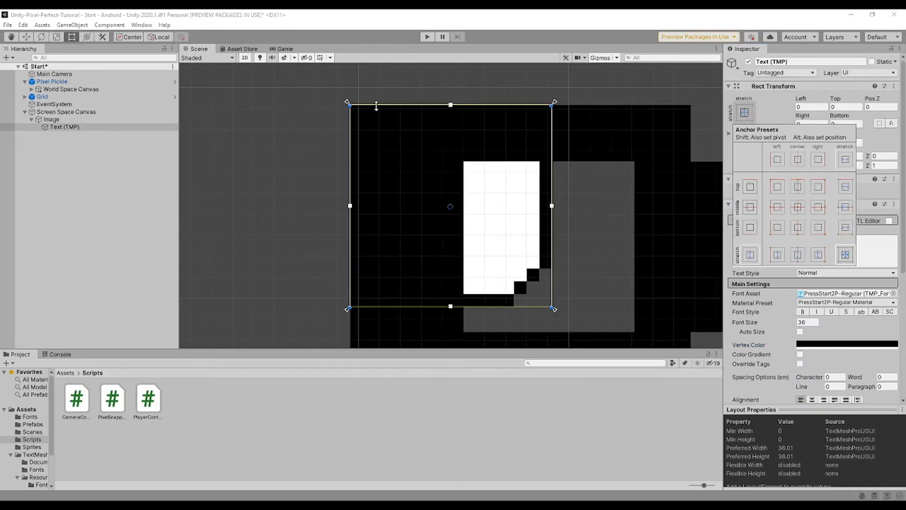
click(809, 323)
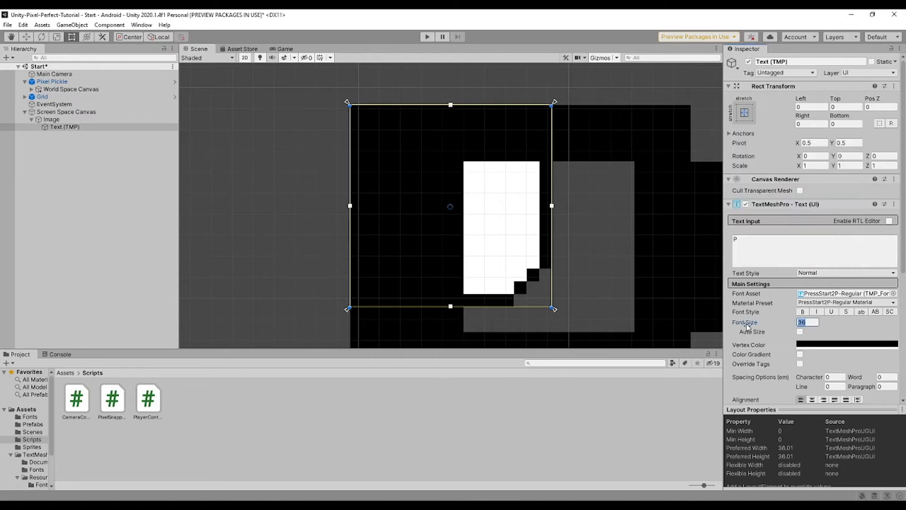
drag(747, 326, 419, 319)
text(8)
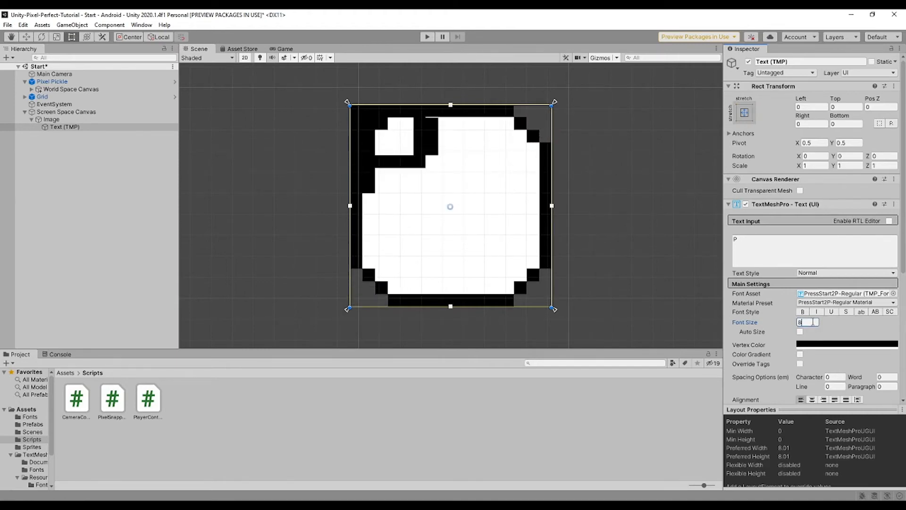
click(744, 112)
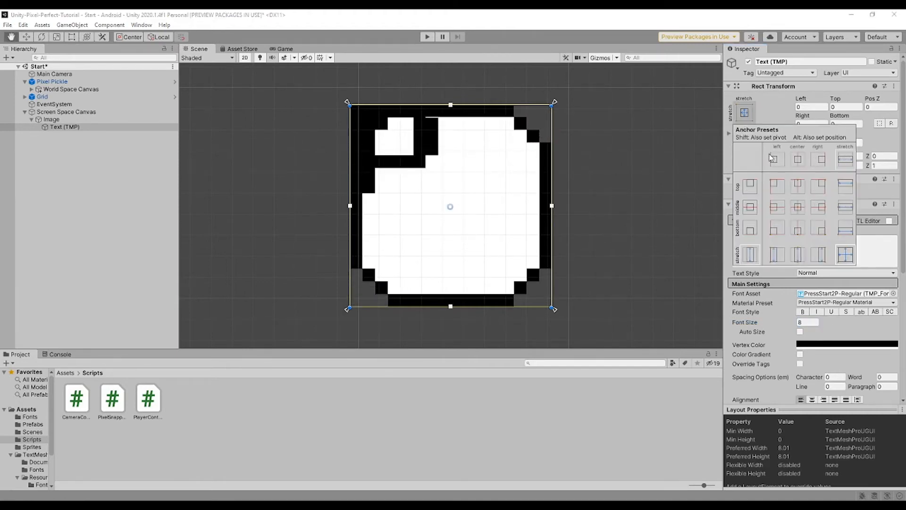
click(798, 206)
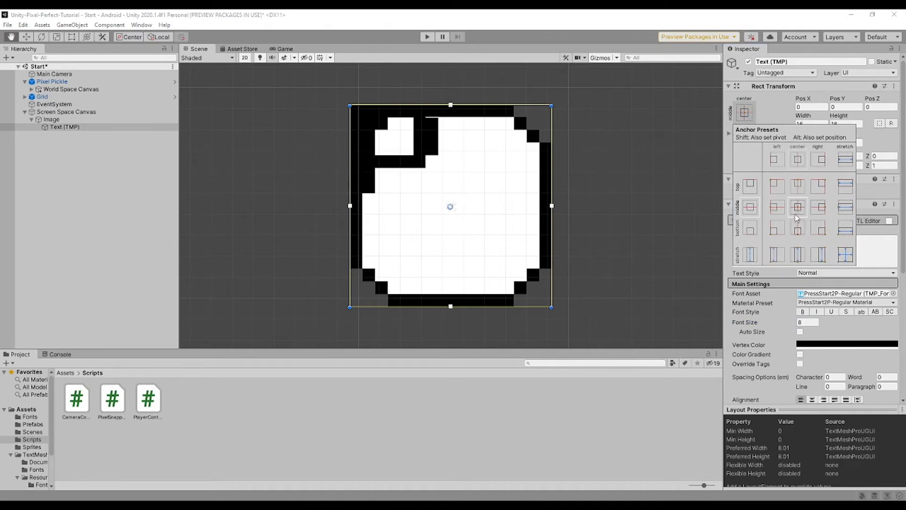
click(806, 283)
scroll(824, 339, down, 5)
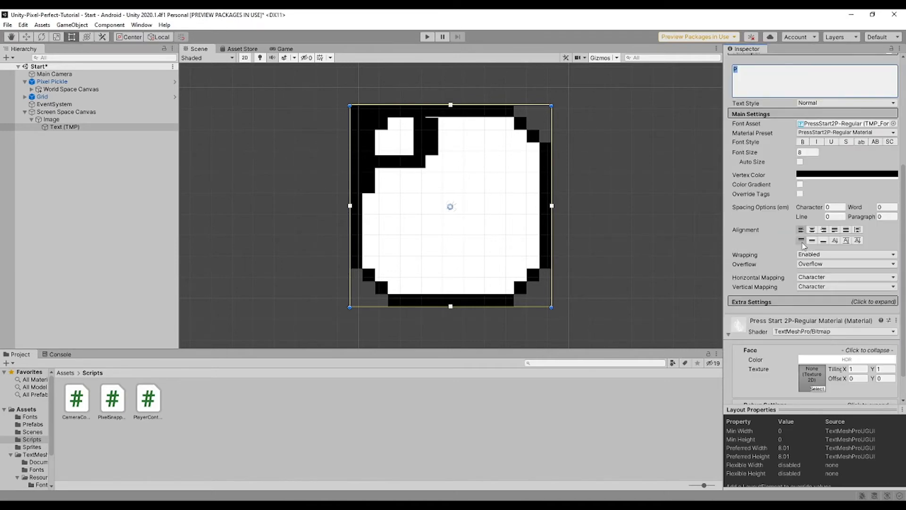
scroll(804, 245, up, 5)
click(744, 112)
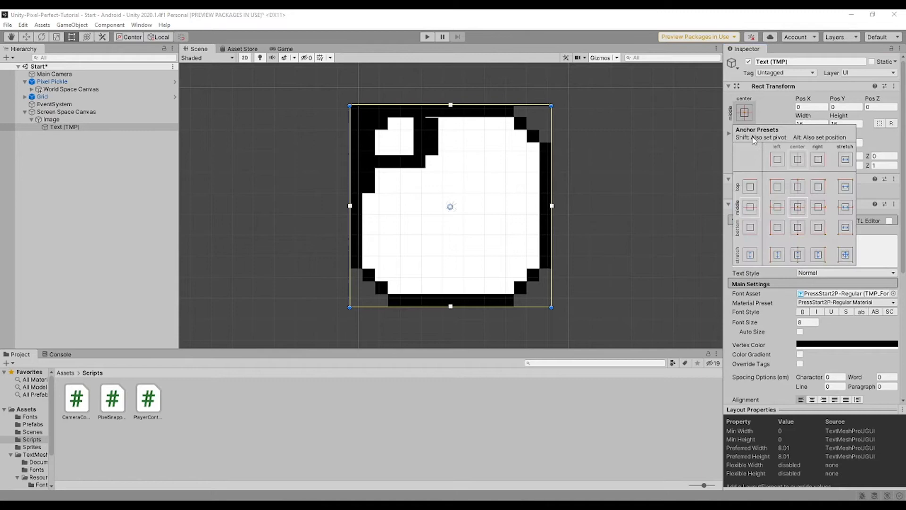
key(t)
click(845, 255)
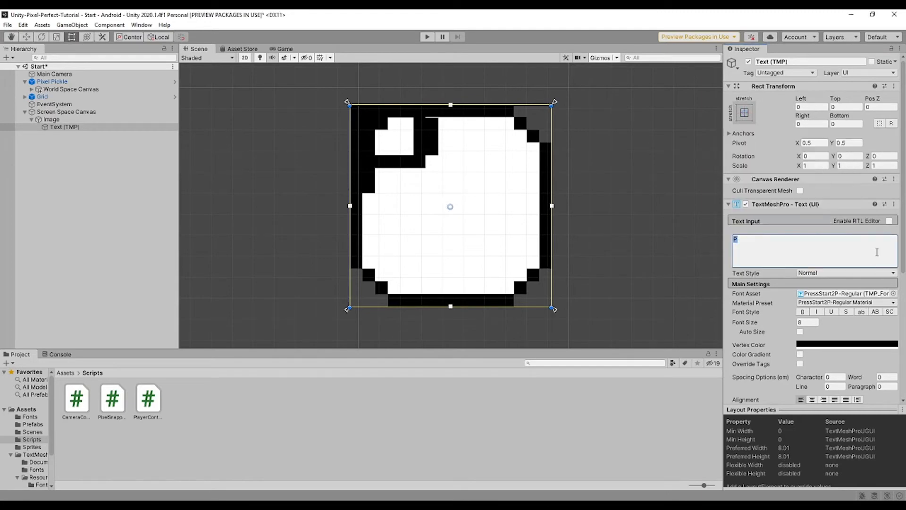
Step: Align the letter P to the horizontal center and vertical middle of its text area
scroll(863, 262, down, 5)
scroll(863, 261, down, 1)
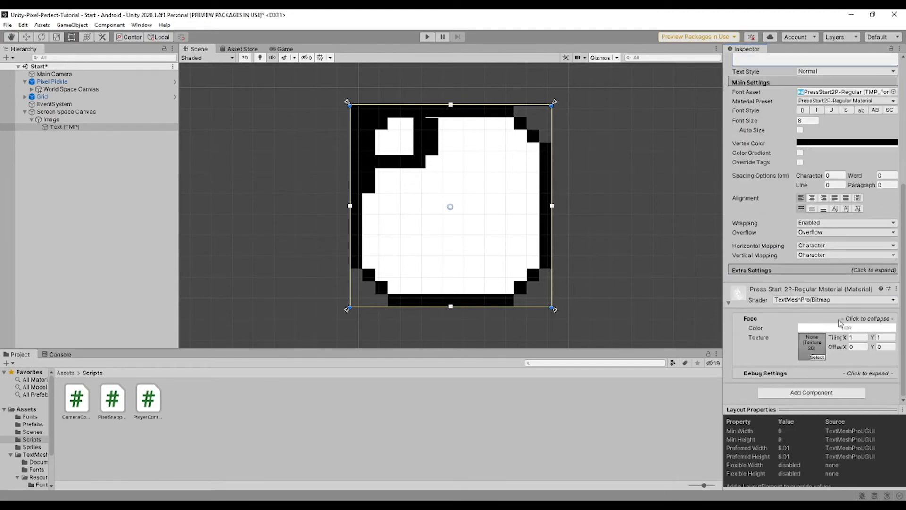
click(811, 197)
click(812, 209)
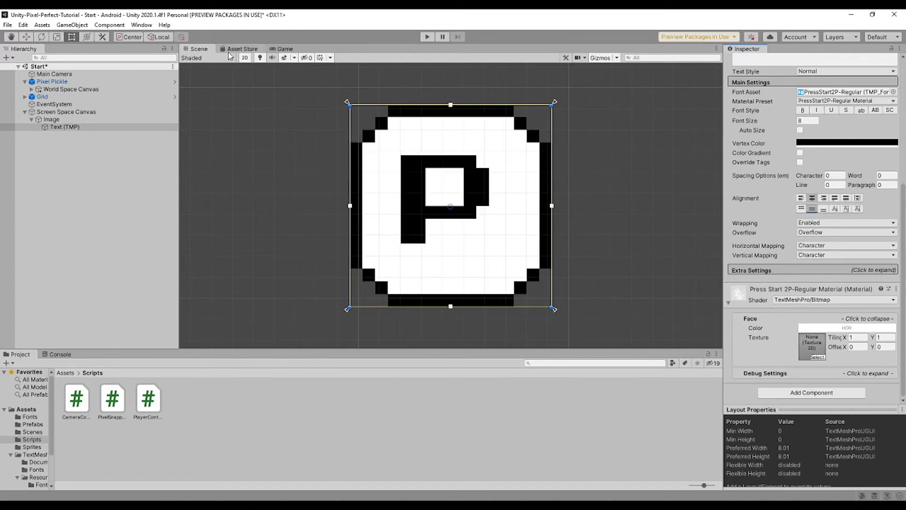
Step: Duplicate the image with its text, and anchor and position the copy at the canvas's bottom-right corner in the Game view
click(110, 120)
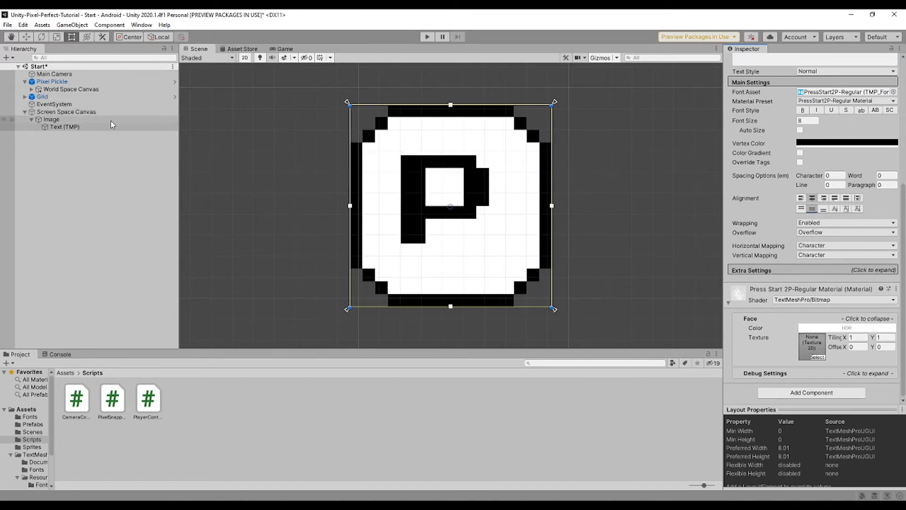
key(ctrl+d)
click(744, 113)
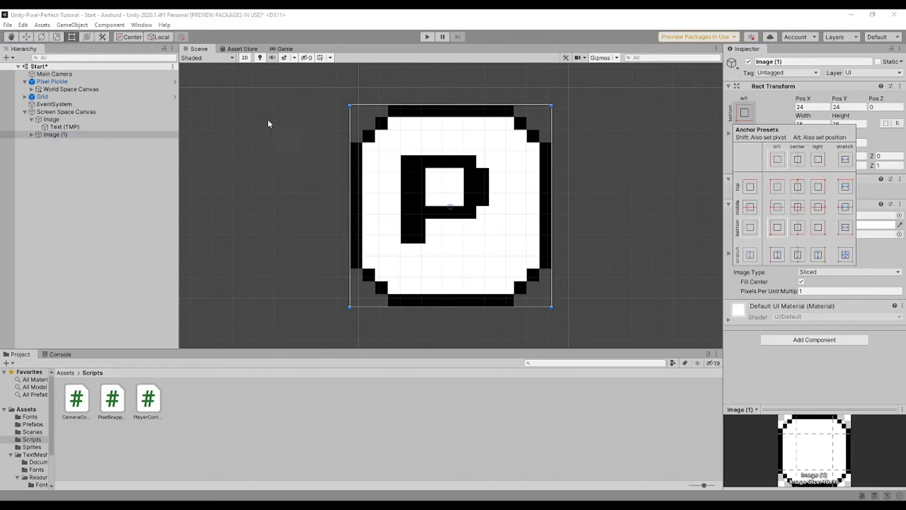
click(285, 49)
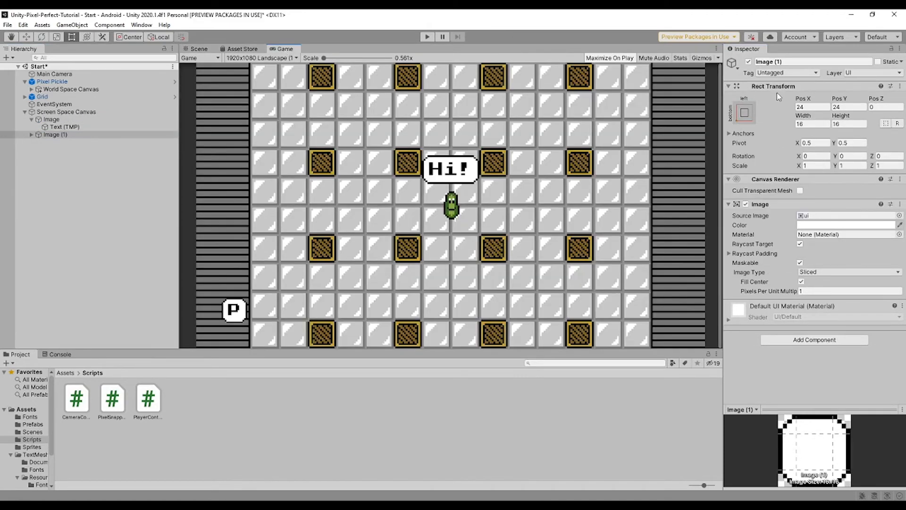
click(745, 112)
alt+click(821, 235)
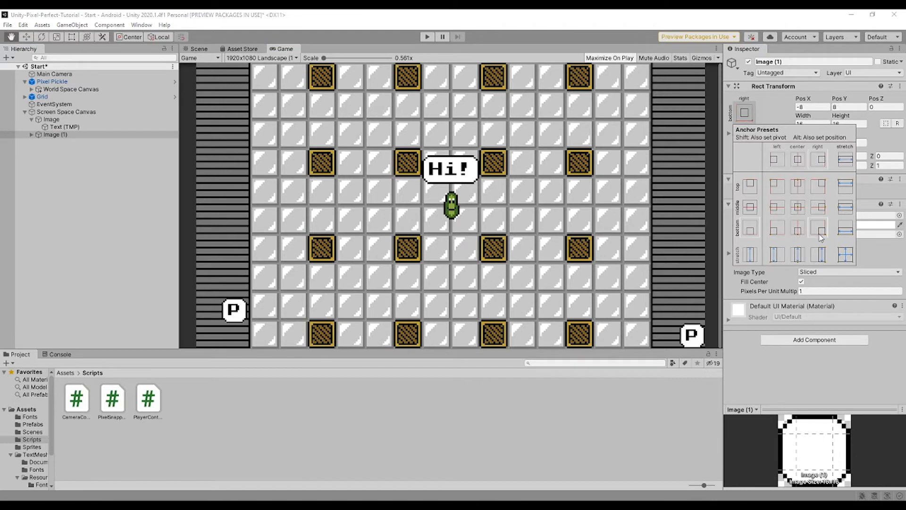
click(840, 404)
Step: Offset the duplicated image by 16 from the corner, to Pos X -24 and Pos Y 24
click(828, 107)
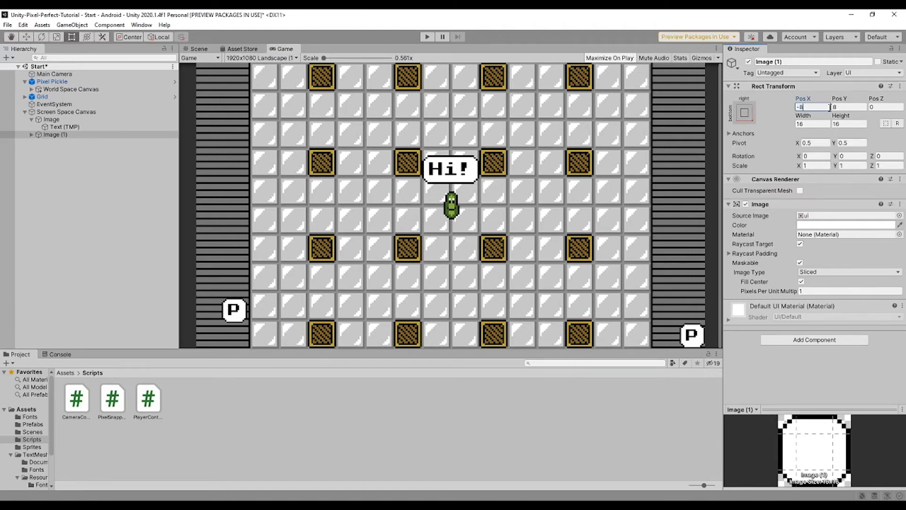
text(-24)
key(BackSpace)
key(BackSpace)
key(BackSpace)
key(BackSpace)
key(BackSpace)
text(-24)
key(Tab)
text(+)
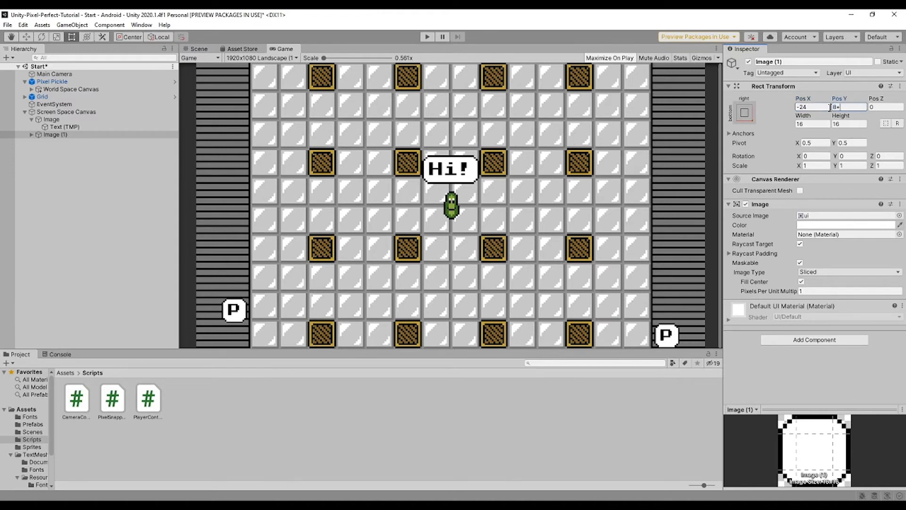
text(16)
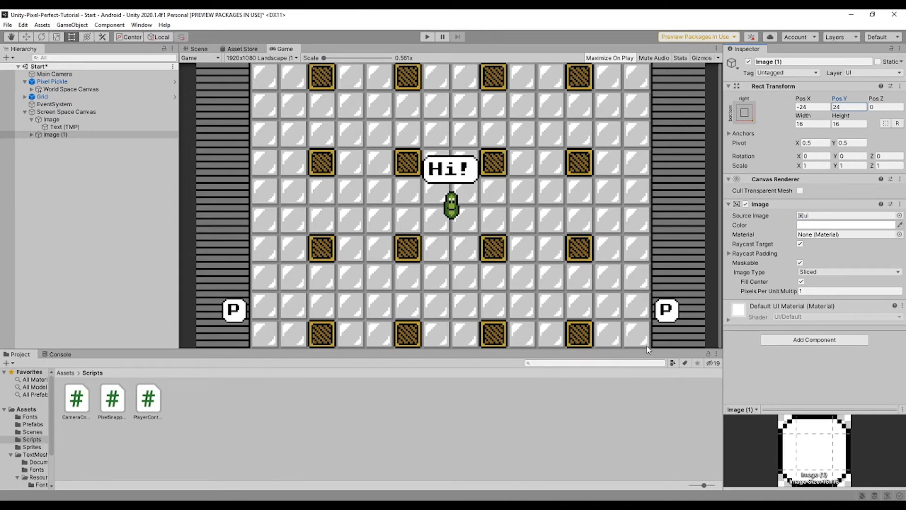
Step: Enlarge the Game view slightly by reducing the height of the Project window
drag(681, 350, 678, 363)
right_click(663, 425)
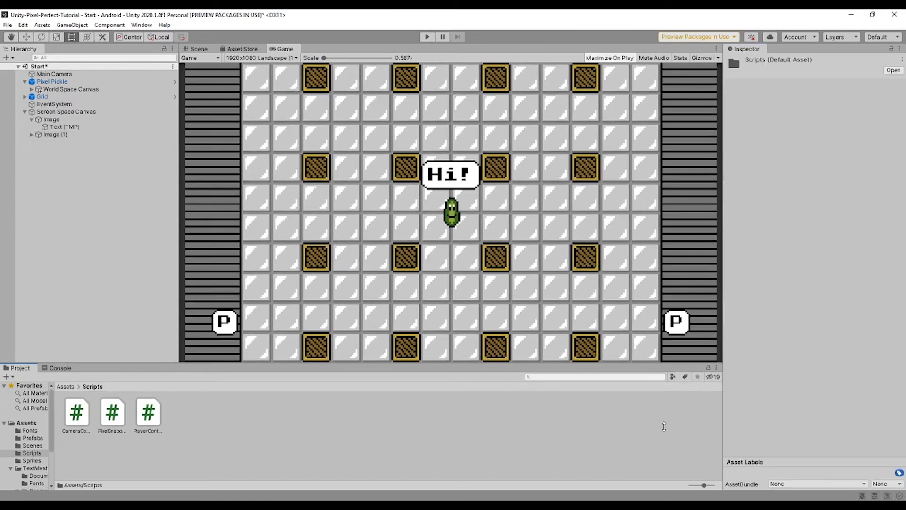
click(546, 400)
mouse_move(576, 361)
mouse_down()
mouse_move(578, 208)
mouse_move(581, 368)
mouse_up()
Step: Review the Screen Space Canvas settings and play-test the scene to check both corner images while the character moves
click(86, 113)
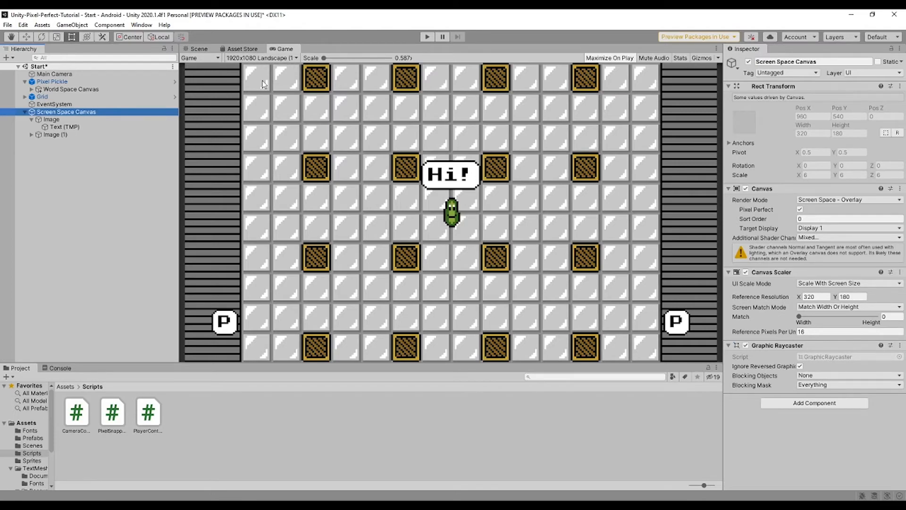
drag(326, 362, 434, 394)
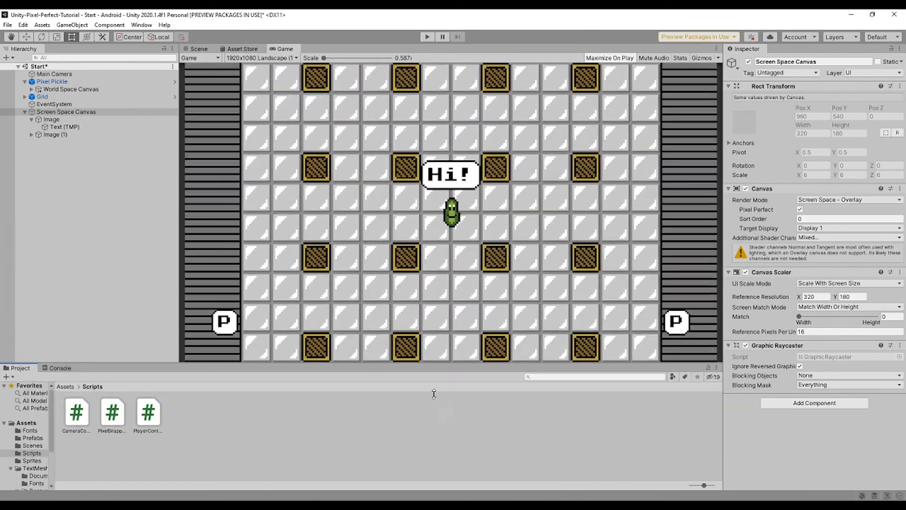
click(426, 37)
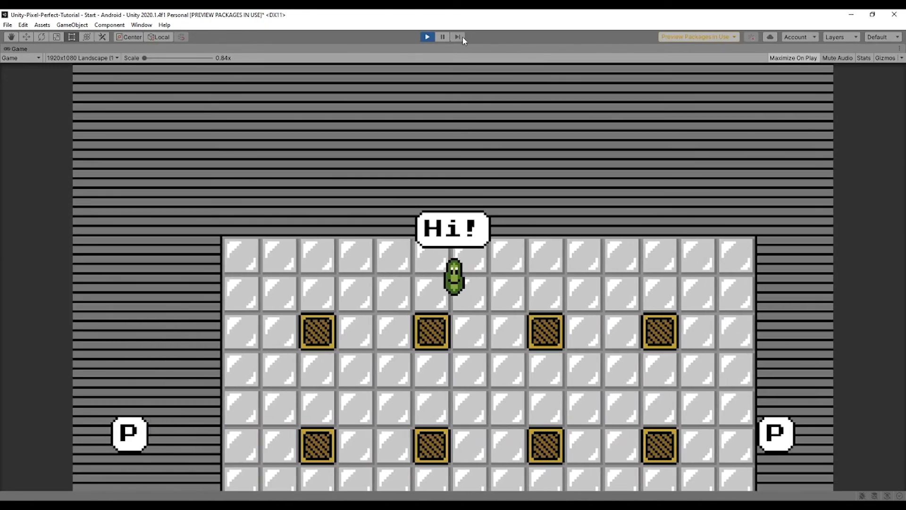
click(426, 37)
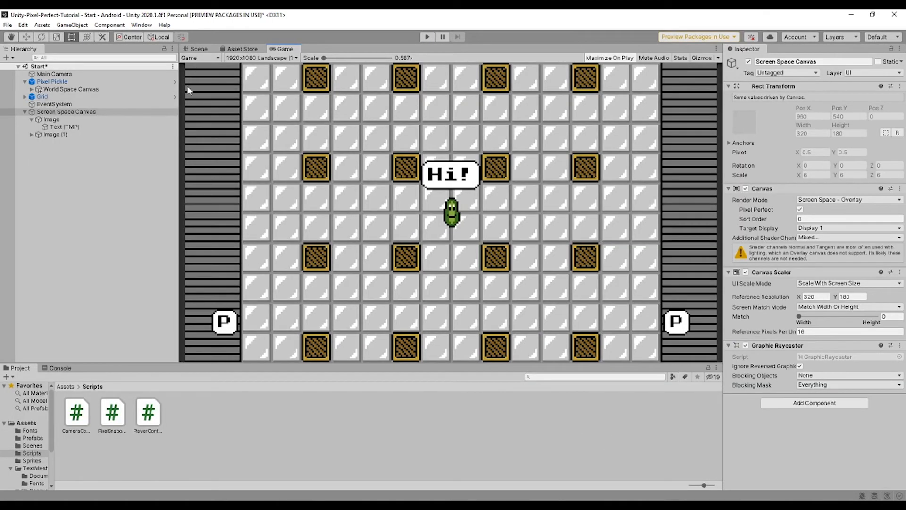
click(209, 59)
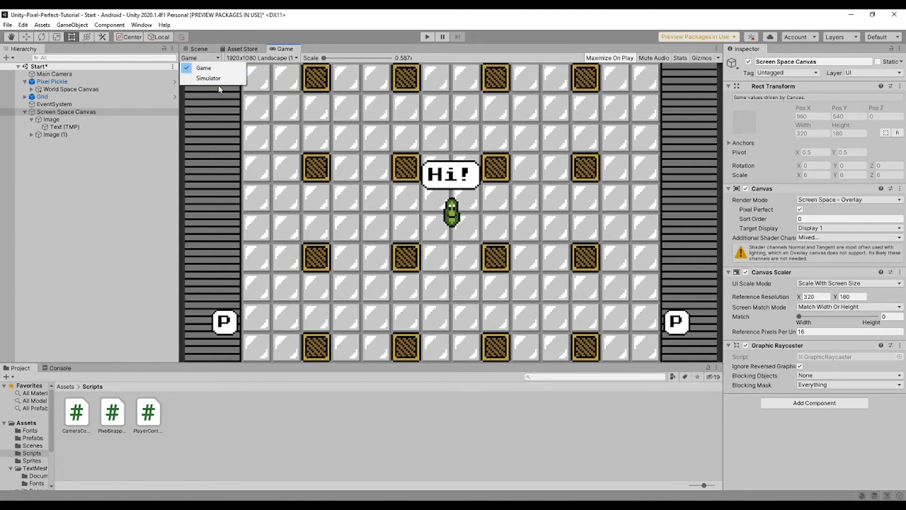
click(221, 81)
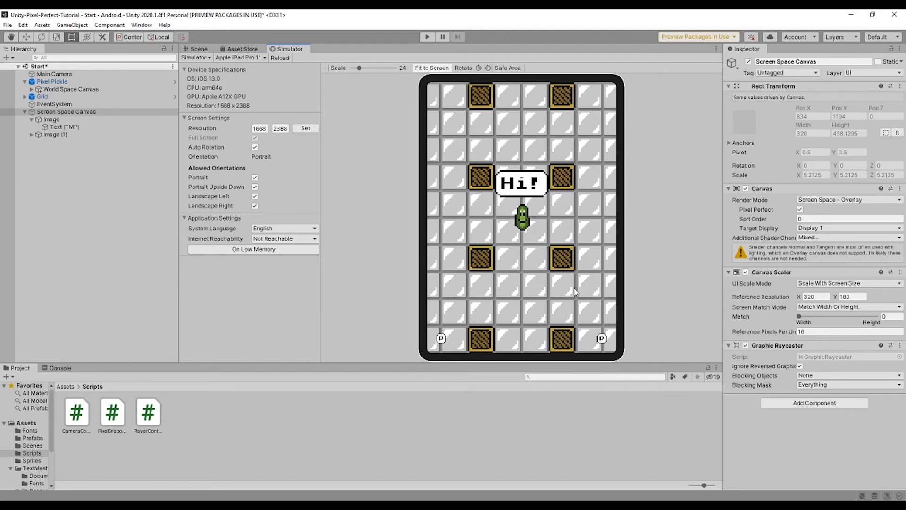
click(97, 81)
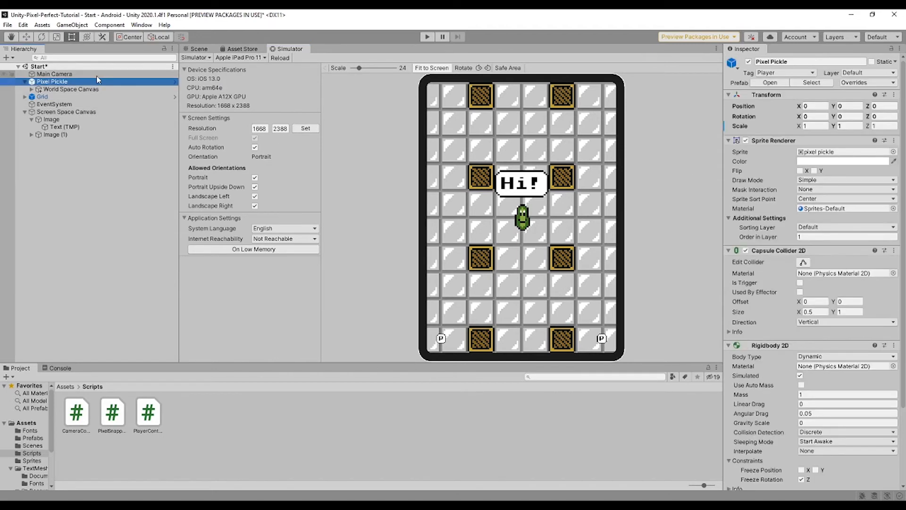
click(95, 89)
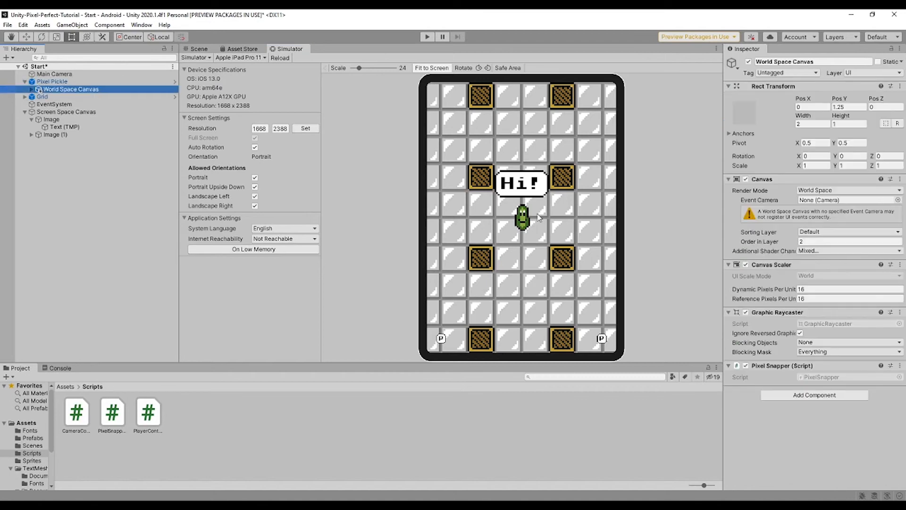
click(52, 81)
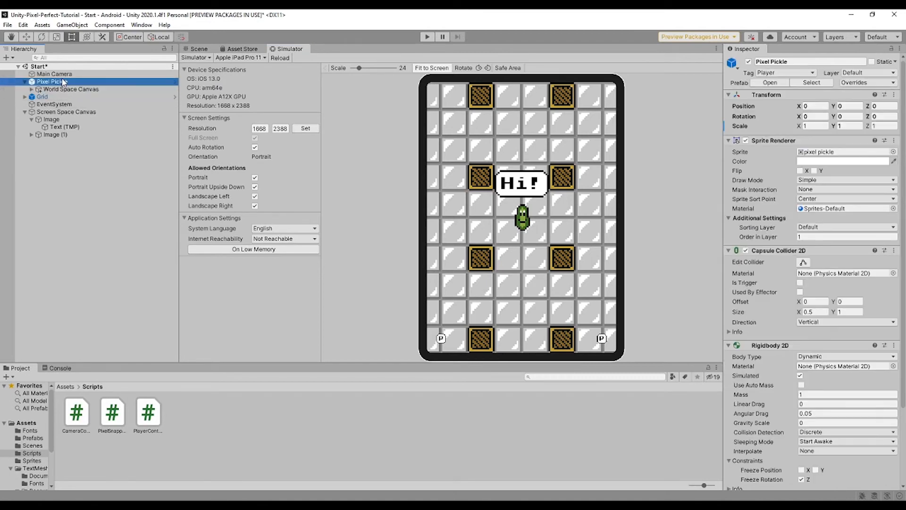
click(54, 73)
click(758, 432)
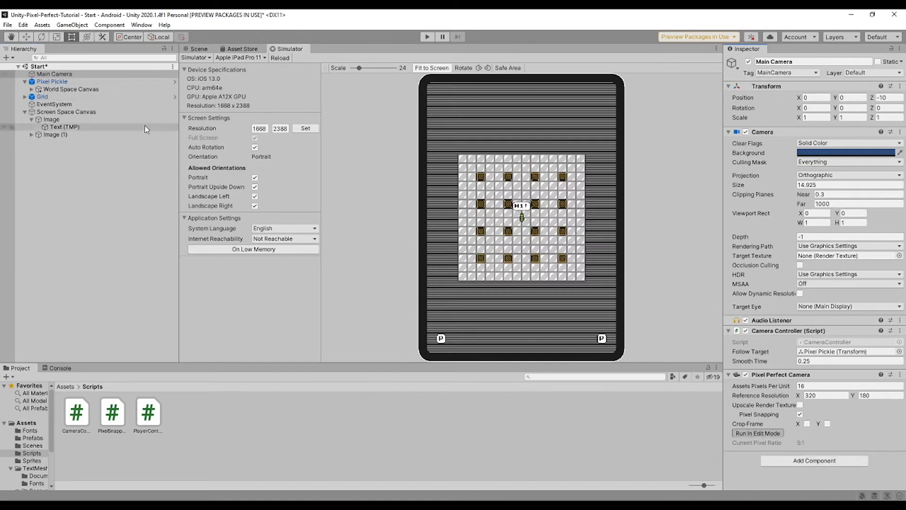
Step: Set the Pixel Perfect Camera's reference resolution to the portrait size 180 x 320
click(836, 395)
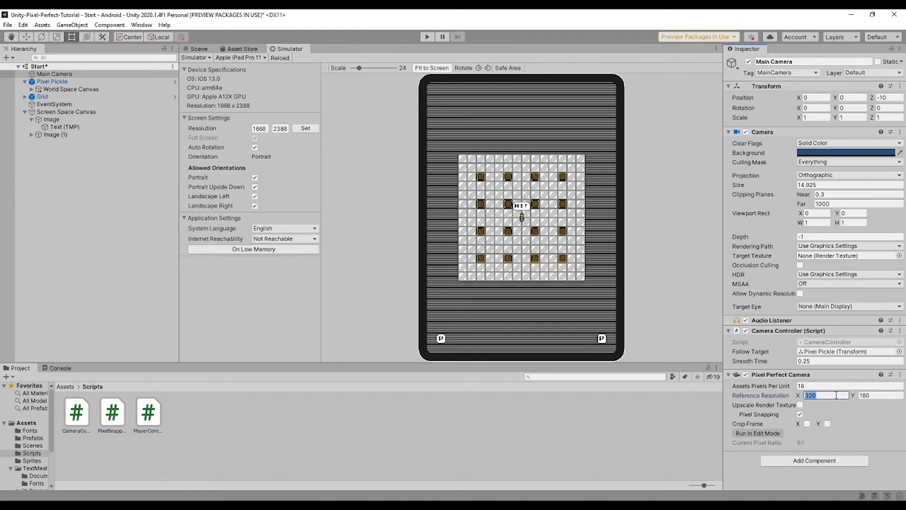
text(180)
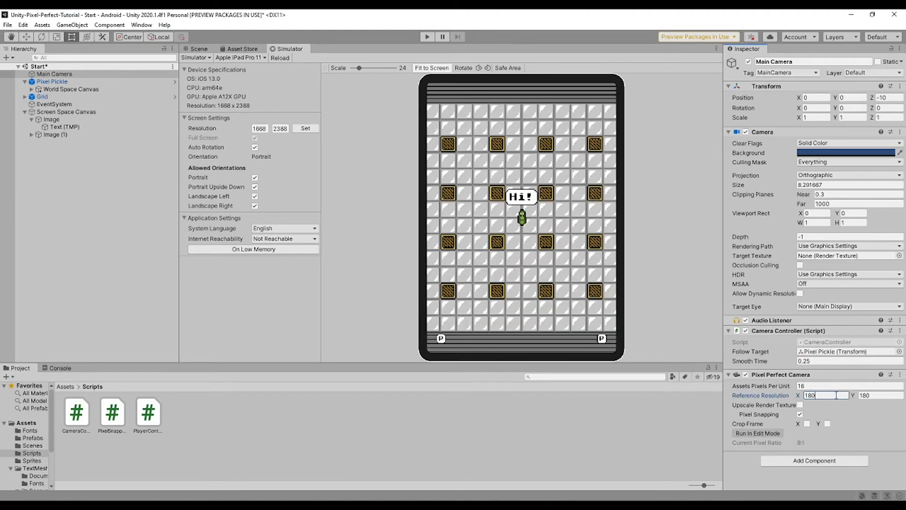
key(Tab)
text(320)
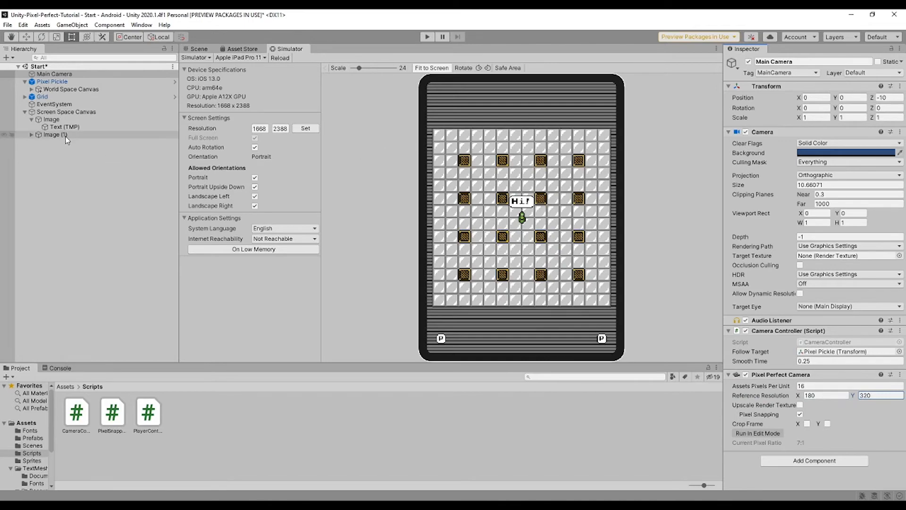
Step: Set the Screen Space Canvas's Canvas Scaler reference resolution to 180 x 320 and match it fully to height with a Match of 1
click(52, 119)
click(66, 112)
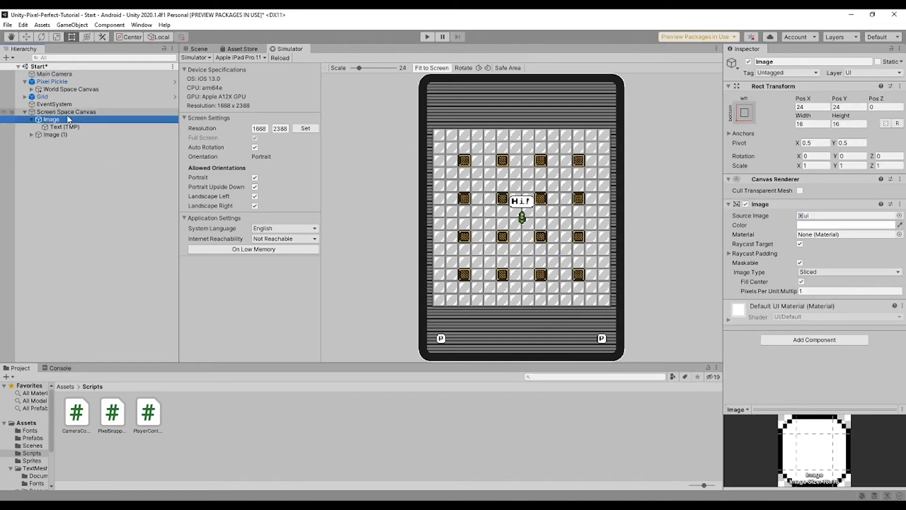
click(820, 296)
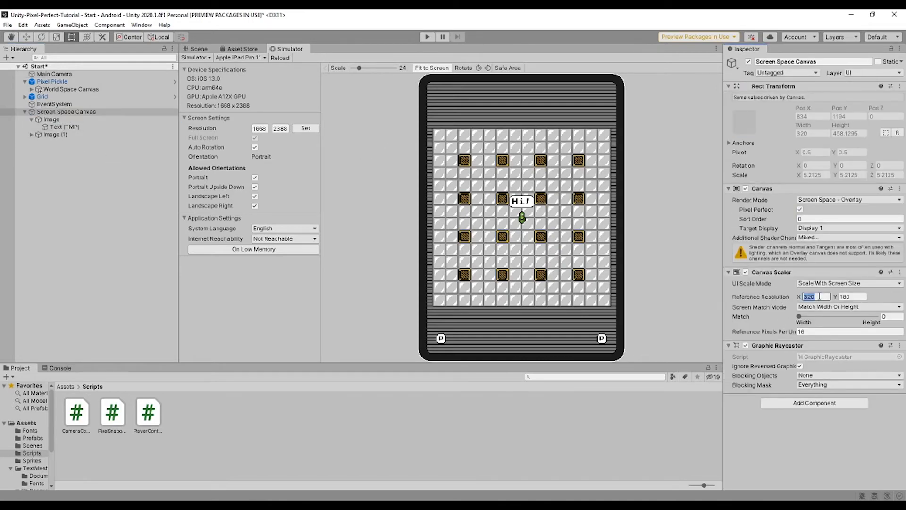
text(1)
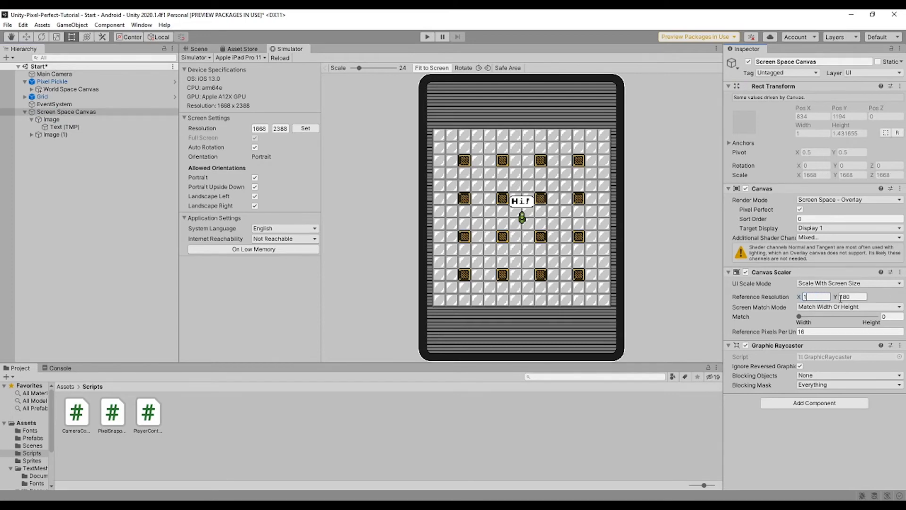
text(0)
key(BackSpace)
text(80)
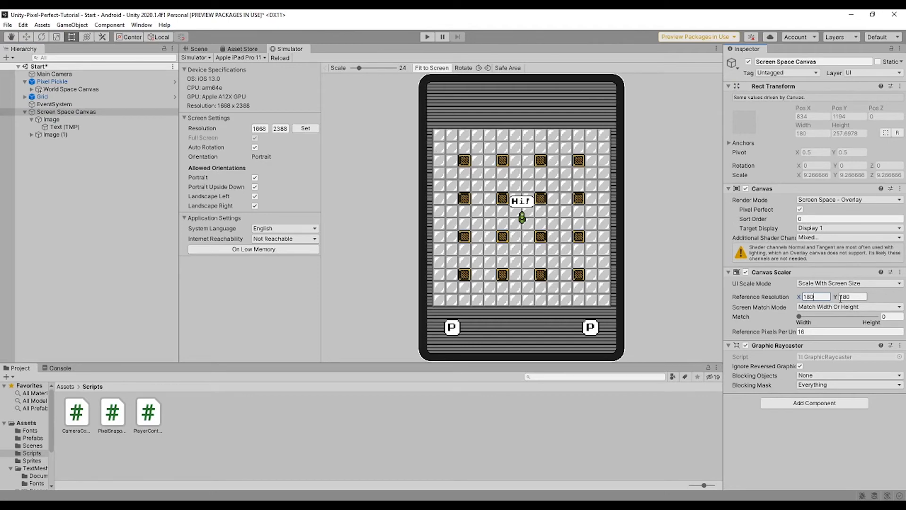
click(841, 297)
drag(801, 316, 904, 340)
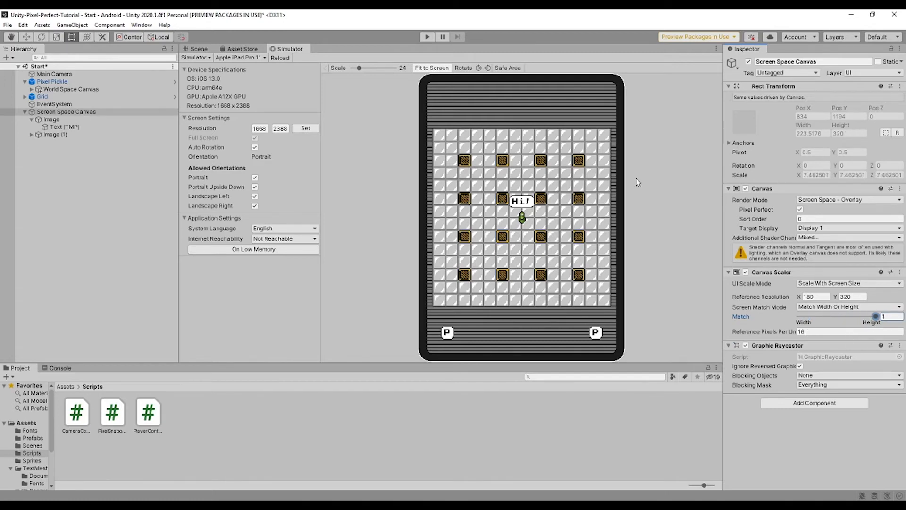
Step: Preview the canvas on the simulated Apple iPad (7th gen), keeping the Canvas Scaler's Match at 1
click(239, 57)
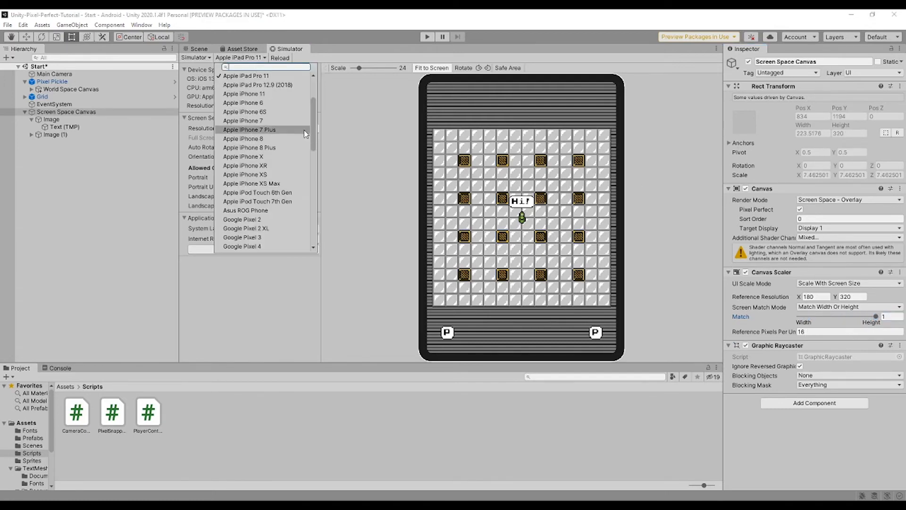
drag(311, 127, 305, 107)
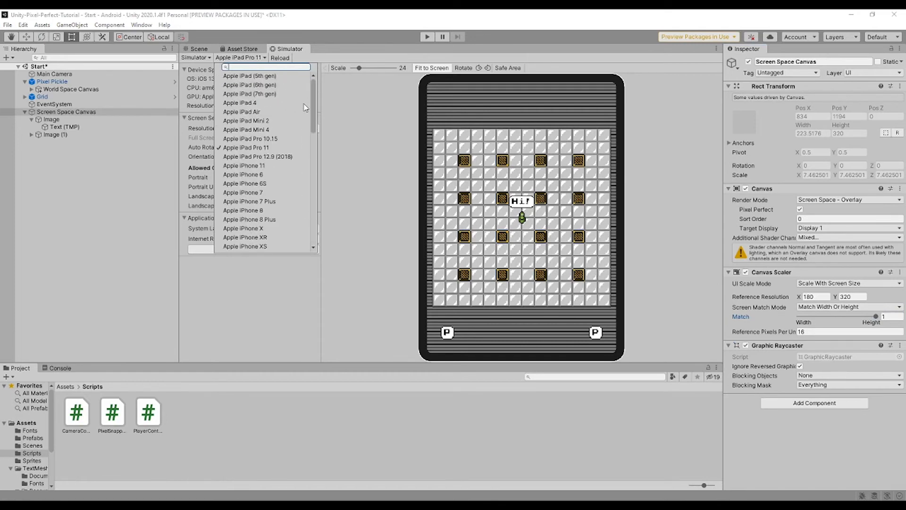
click(276, 94)
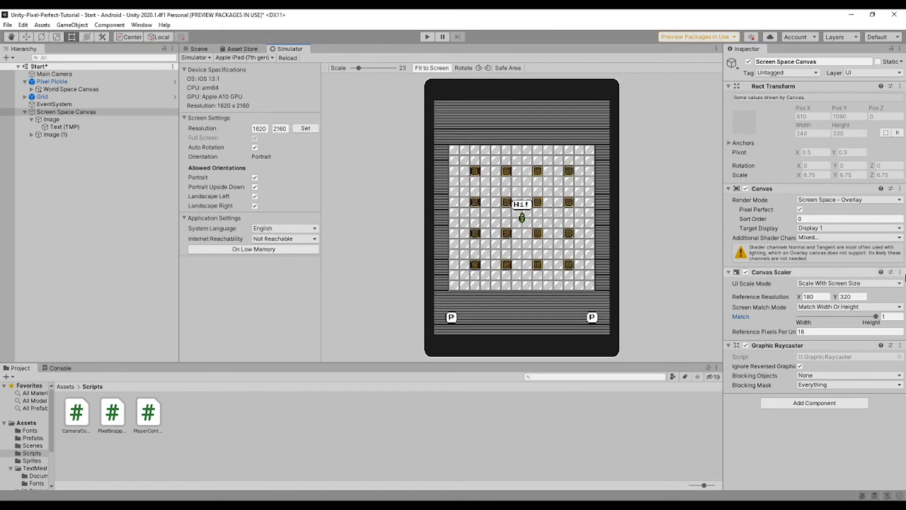
click(876, 317)
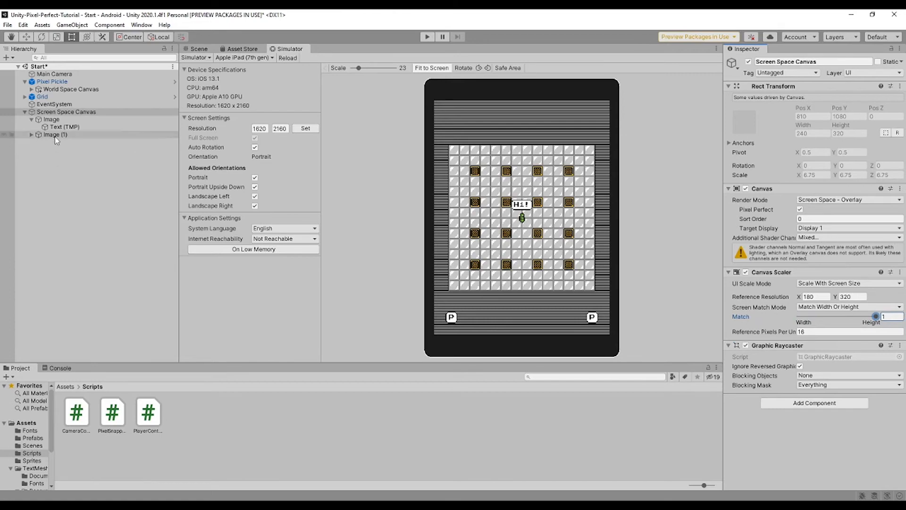
Step: Anchor and position the first corner image at the middle centre of the canvas, keeping the Rect tool active
click(51, 120)
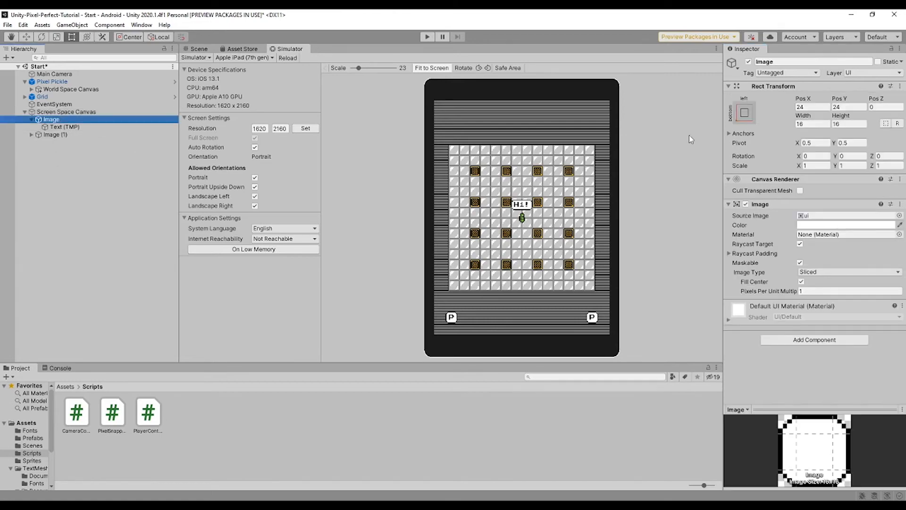
click(812, 107)
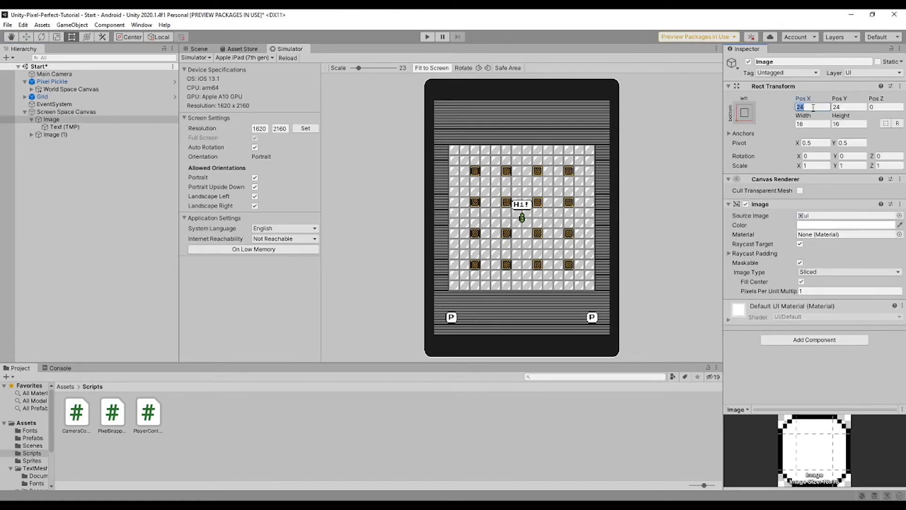
click(744, 113)
alt+click(797, 208)
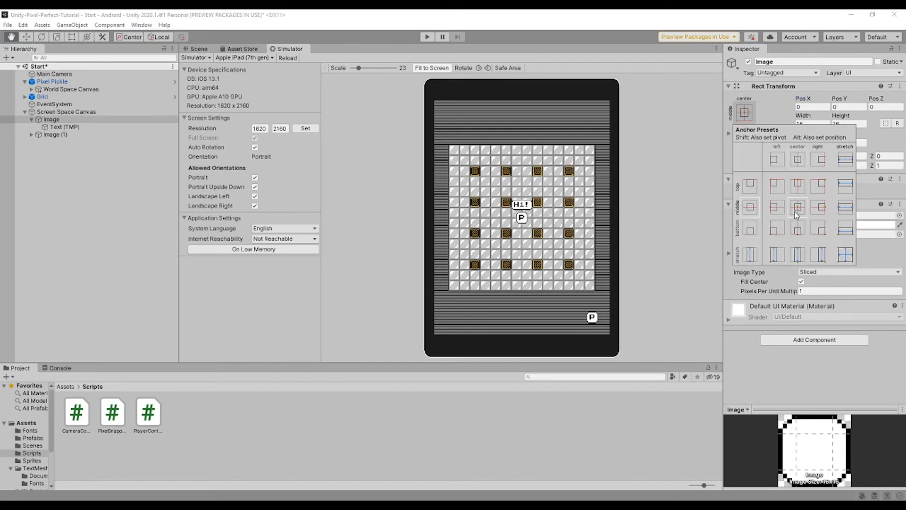
key(t)
Step: Set the centred image's Pos Y to 18 to overlay it on the speech bubble and compare their pixel sizes up close
scroll(610, 213, up, 5)
scroll(597, 278, down, 1)
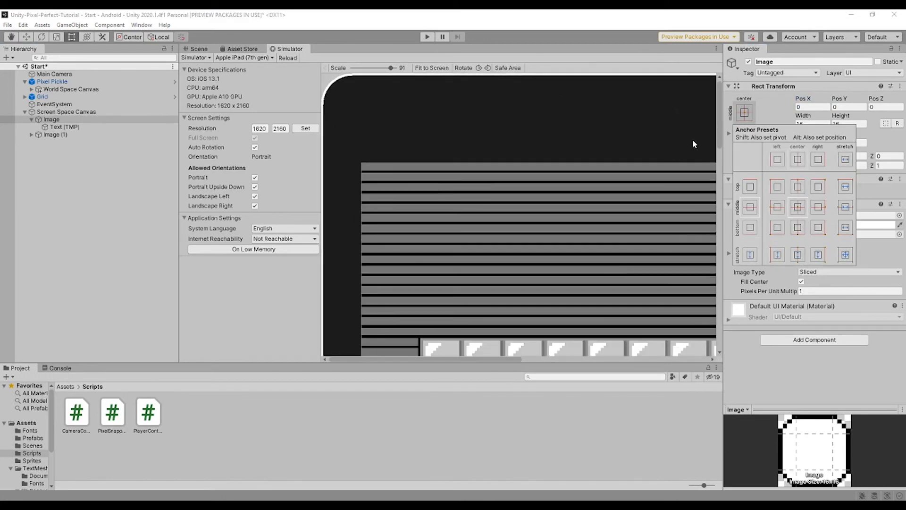
drag(718, 126, 715, 207)
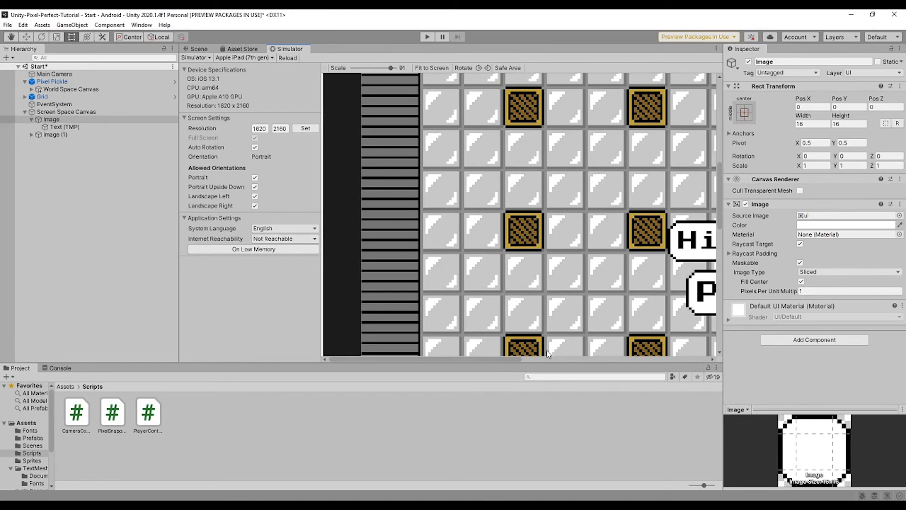
drag(505, 358, 583, 359)
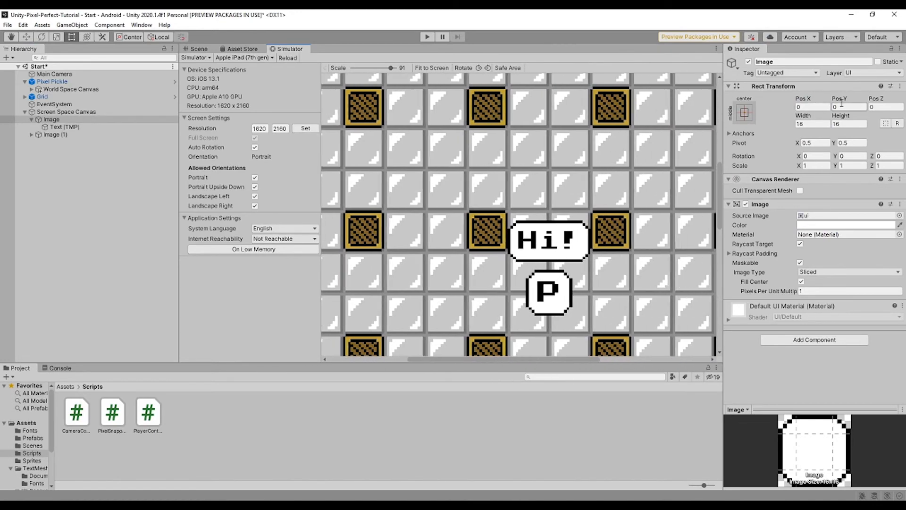
drag(841, 103, 227, 94)
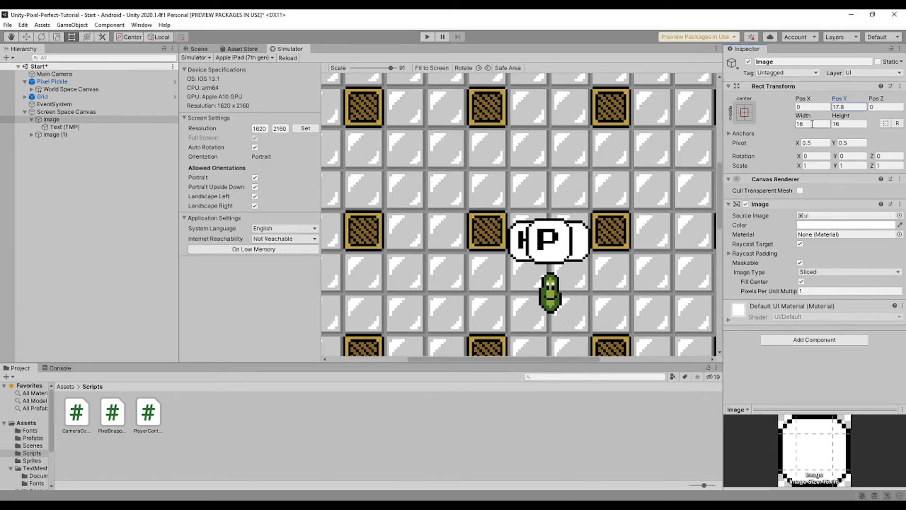
click(846, 107)
text(18)
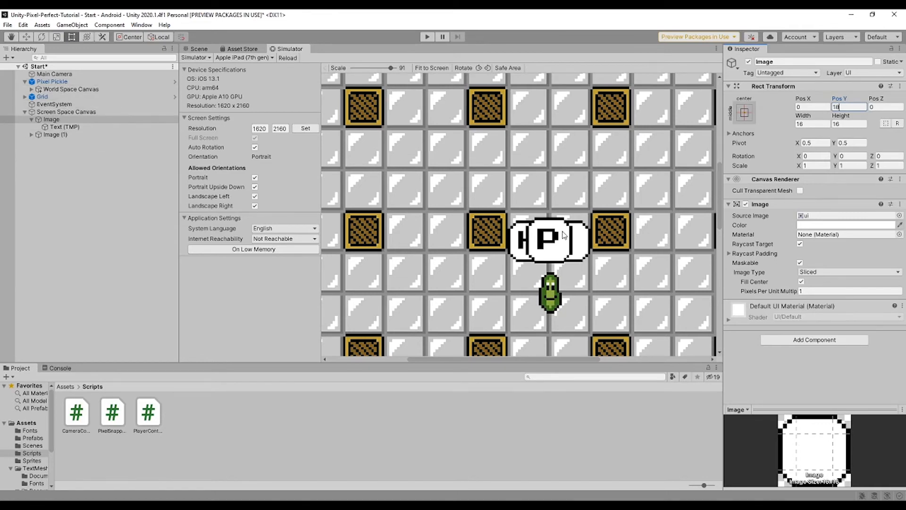
scroll(585, 266, up, 1)
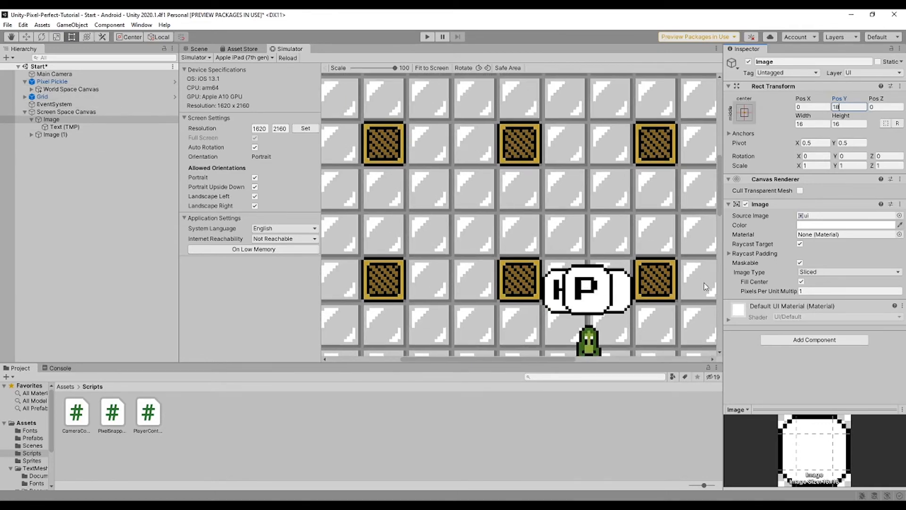
Step: Vary the Screen Space Canvas's Match value to compare UI and world pixel sizes, and return it to 1
click(84, 112)
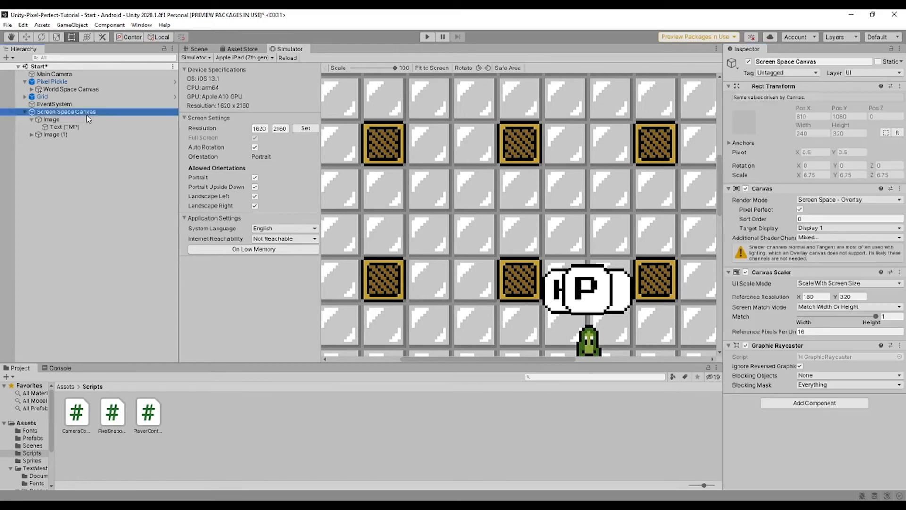
drag(529, 359, 568, 360)
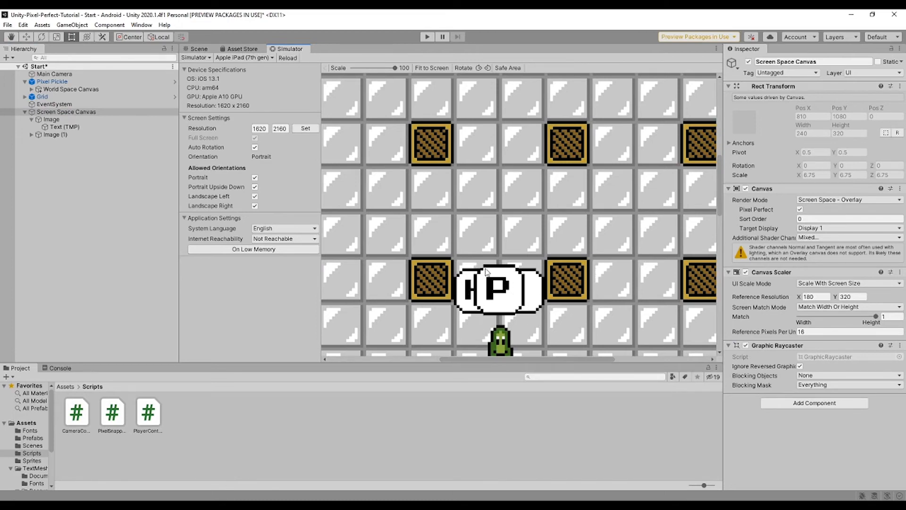
click(882, 316)
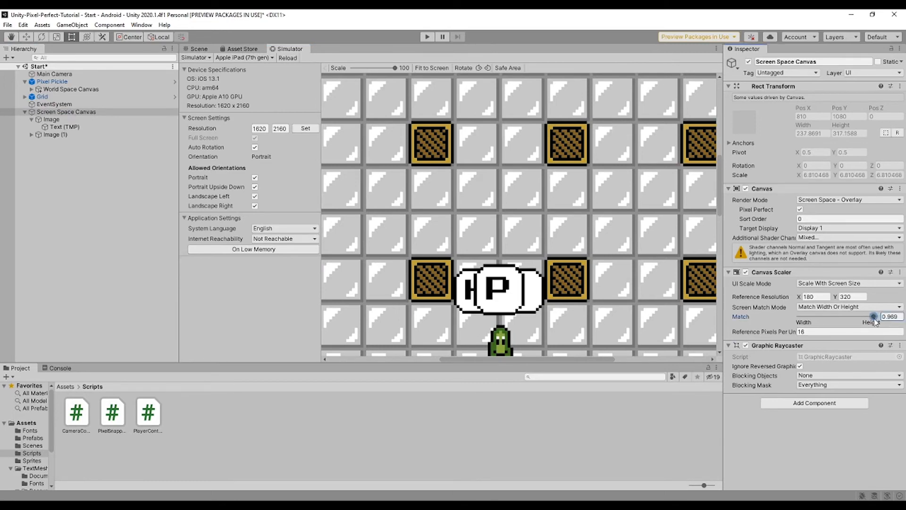
mouse_move(876, 316)
mouse_down()
mouse_move(792, 323)
mouse_move(878, 321)
mouse_up()
Step: Preview the canvas on the simulated Apple iPhone 7 Plus while varying the Match value, ending at 1
click(244, 57)
click(259, 186)
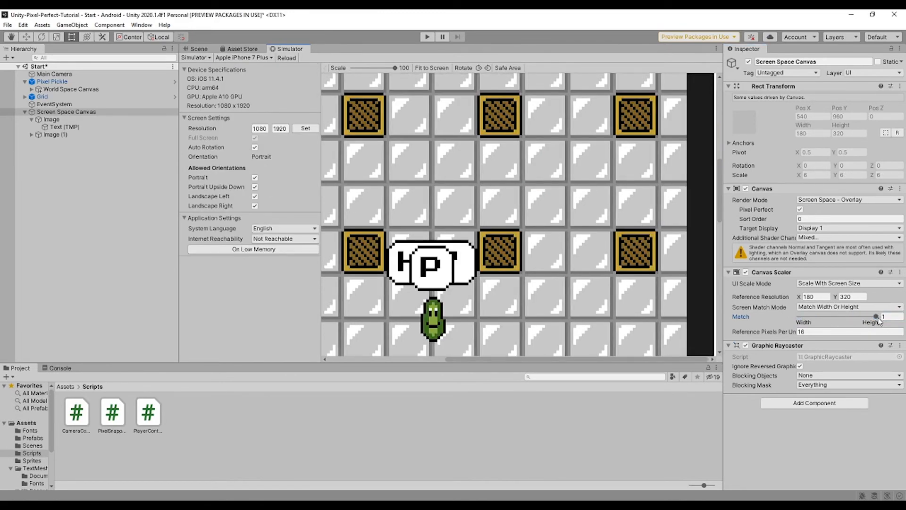
drag(877, 318, 905, 325)
mouse_move(876, 316)
mouse_down()
mouse_move(800, 318)
mouse_move(877, 319)
mouse_up()
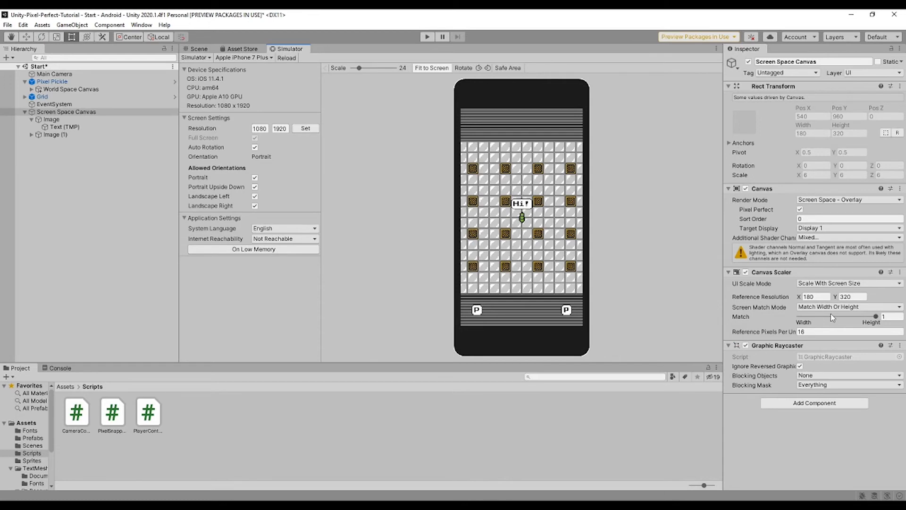
Step: Switch the Screen Space Canvas's UI Scale Mode to Constant Pixel Size with a Scale Factor of 6, matching the camera's current pixel ratio
click(831, 287)
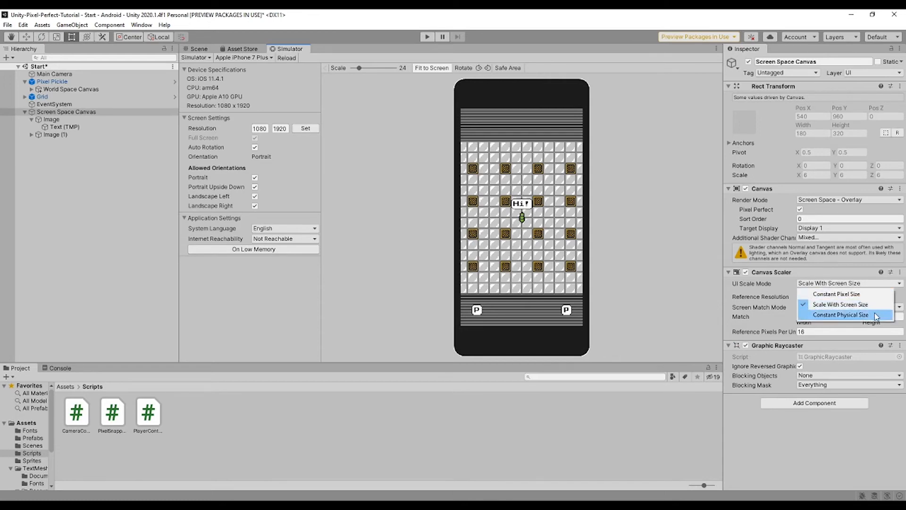
click(864, 295)
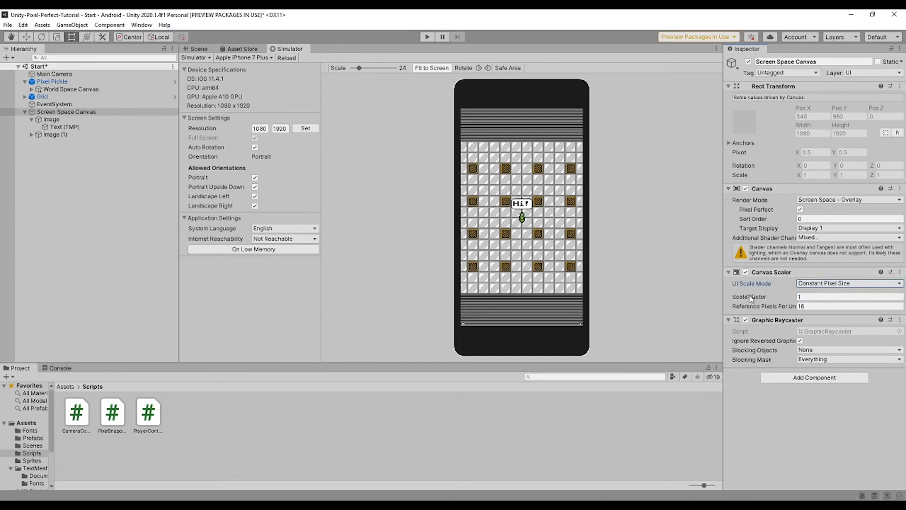
click(55, 74)
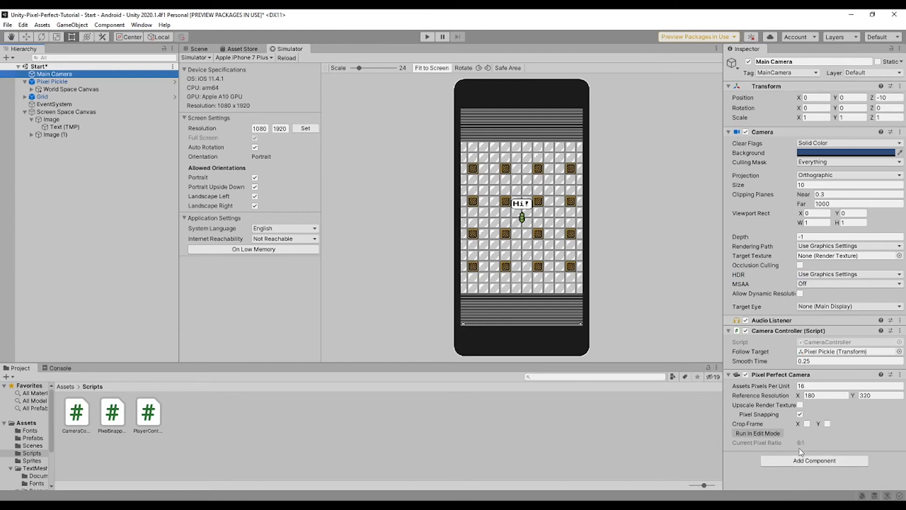
click(90, 120)
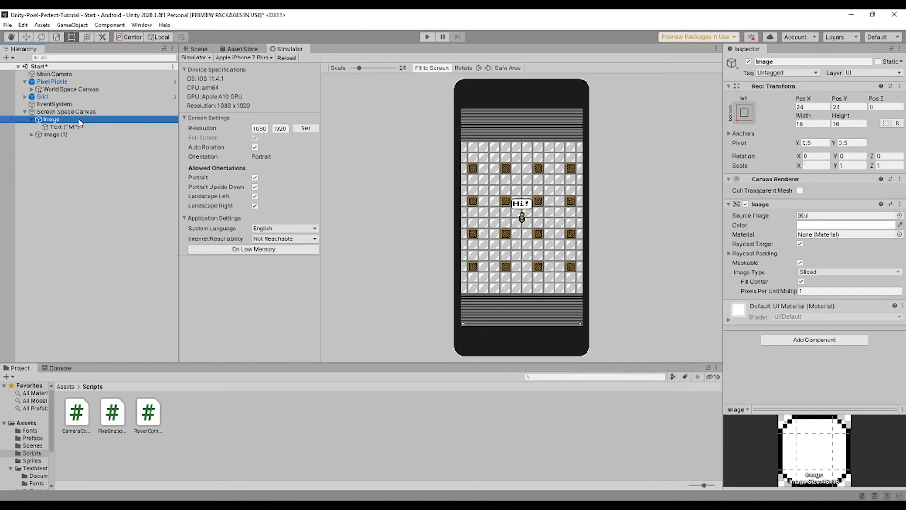
click(75, 112)
click(812, 297)
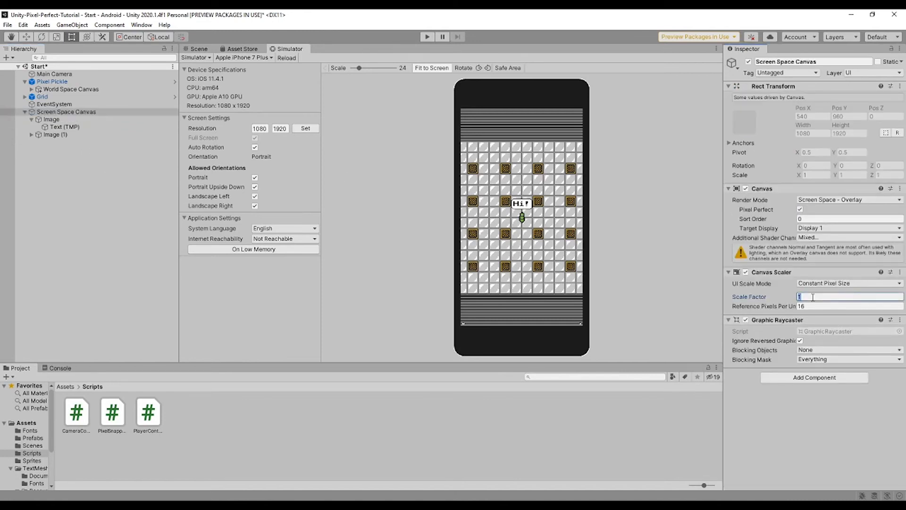
text(6)
Step: Preview the canvas on the simulated Apple iPad (5th gen), ending on the Samsung Galaxy S7
click(243, 57)
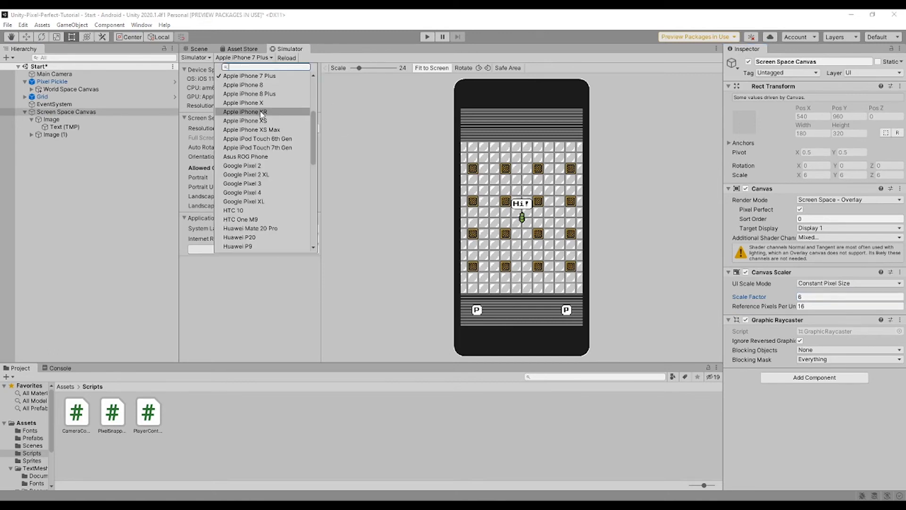
scroll(260, 213, up, 5)
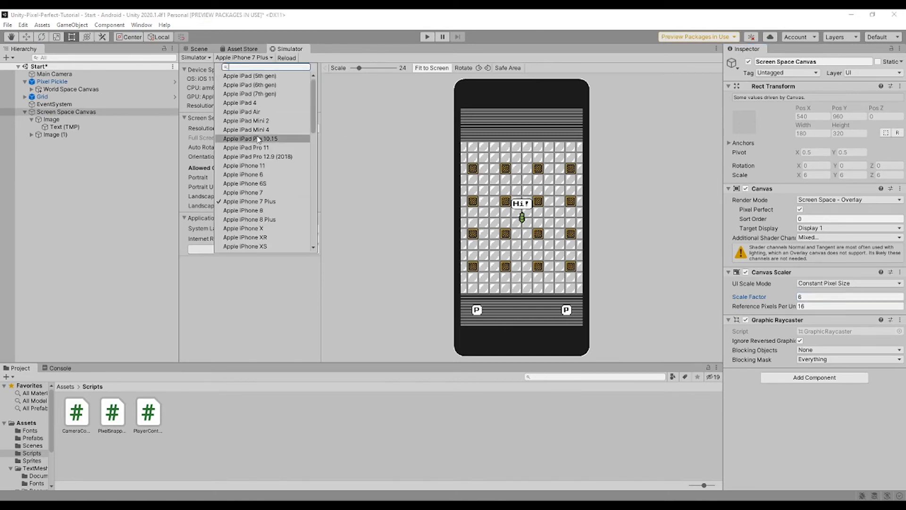
click(271, 79)
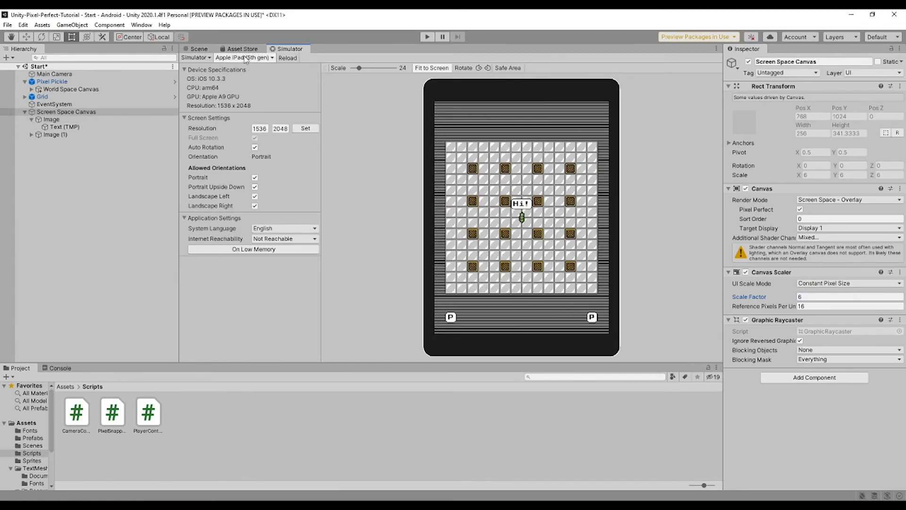
click(243, 57)
scroll(262, 151, down, 10)
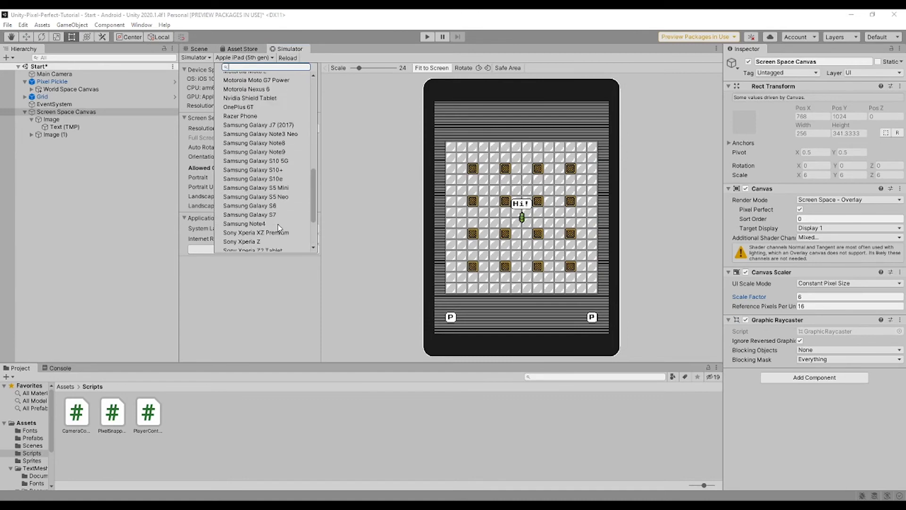
click(283, 214)
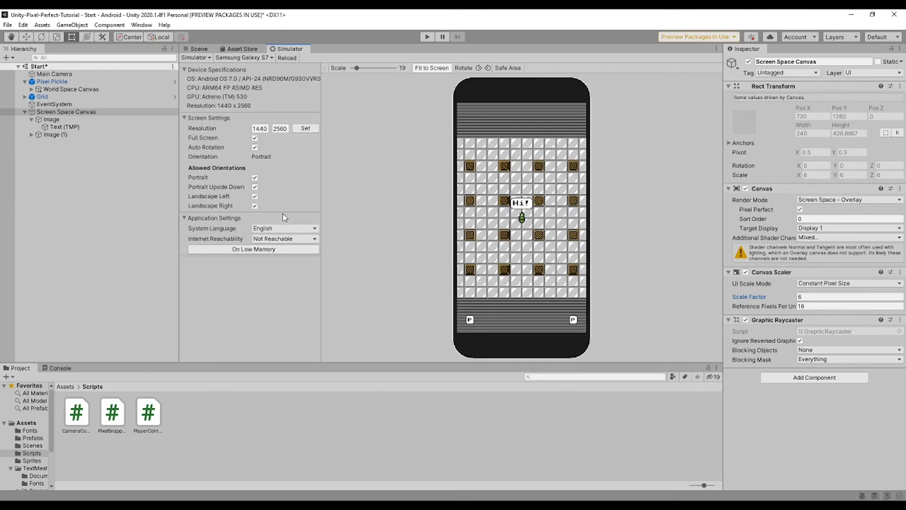
Step: Check the Main Camera's current pixel ratio and set the Screen Space Canvas's Scale Factor to 8 to match
click(123, 78)
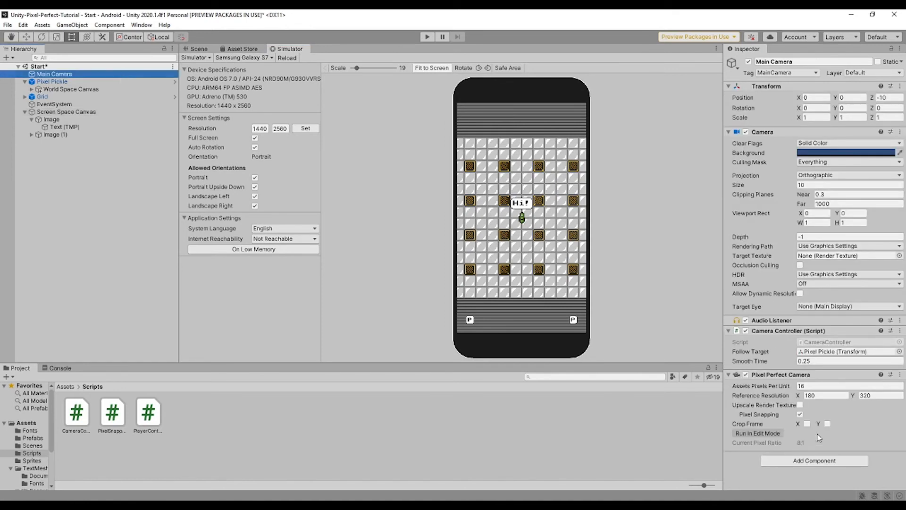
click(95, 119)
click(94, 112)
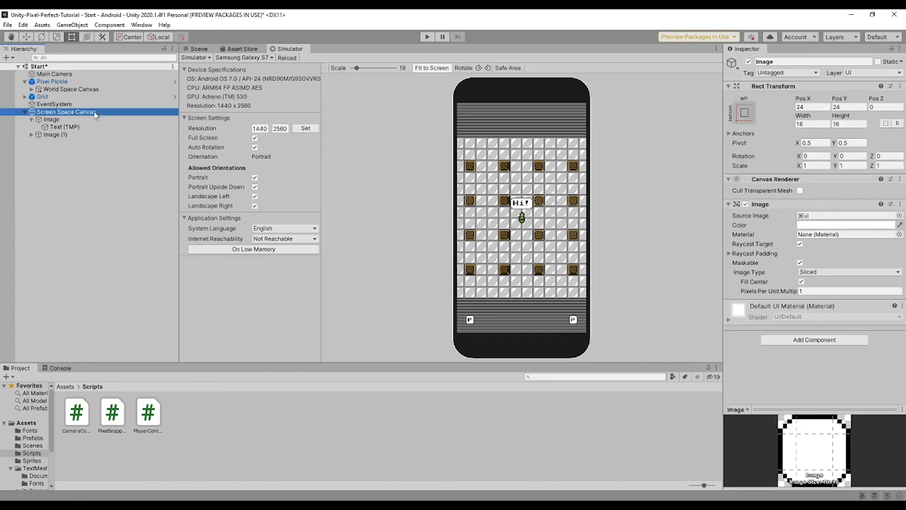
click(837, 296)
text(8)
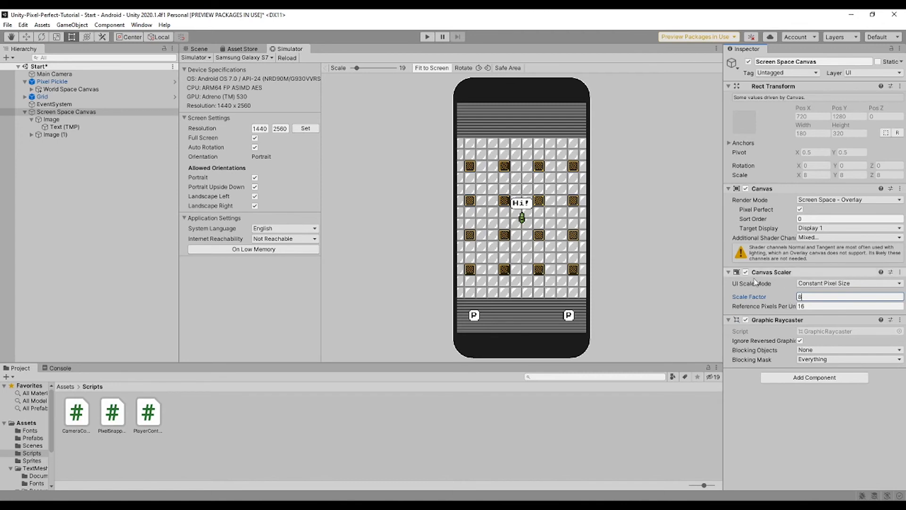
Step: Create a C# script named PixelPerfectCanvasScaler in the Scripts folder
right_click(199, 435)
mouse_move(261, 186)
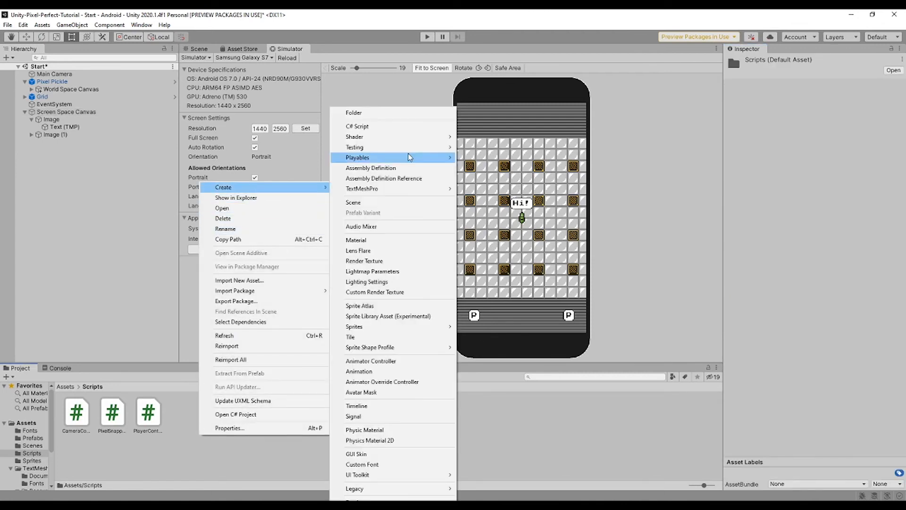
click(424, 126)
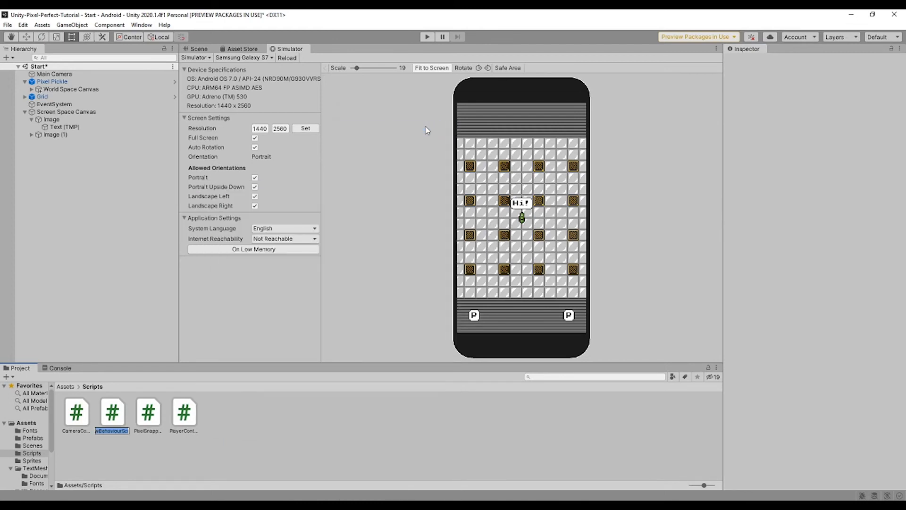
text(PixelPerfectC)
text(anvasScaler)
key(Return)
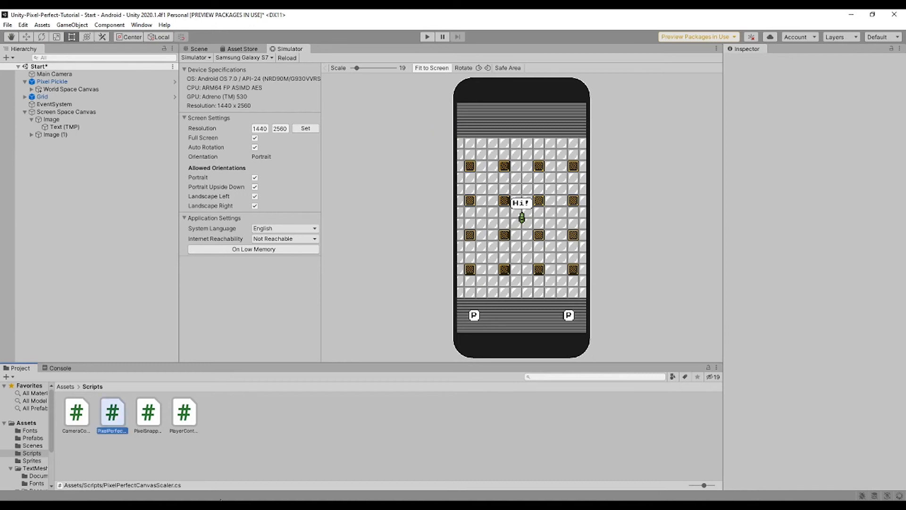
Step: Open the PixelPerfectCanvasScaler script in Visual Studio and remove its System.Collections.Generic using directive
double_click(113, 414)
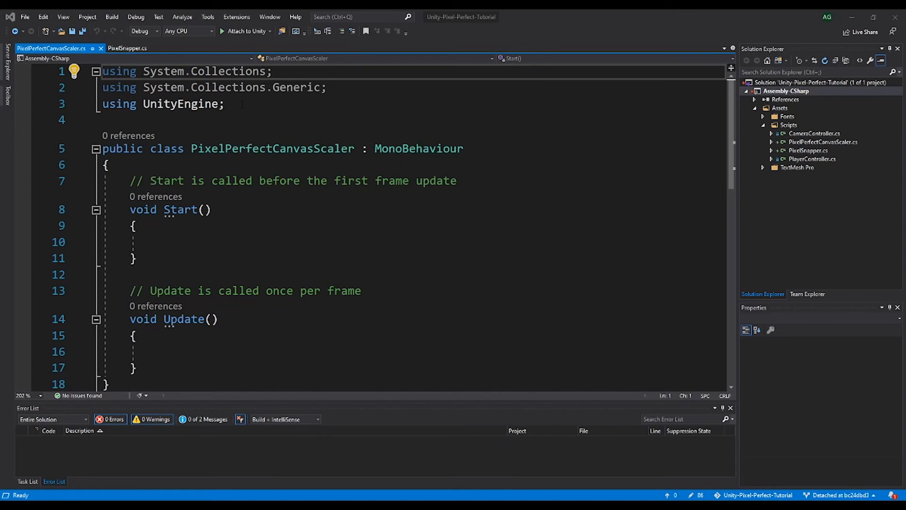
click(328, 90)
drag(328, 90, 350, 73)
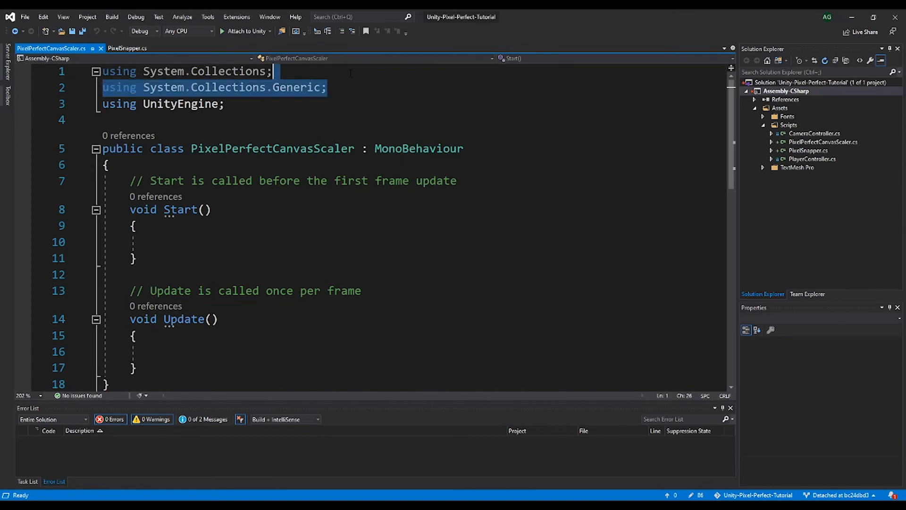
key(Delete)
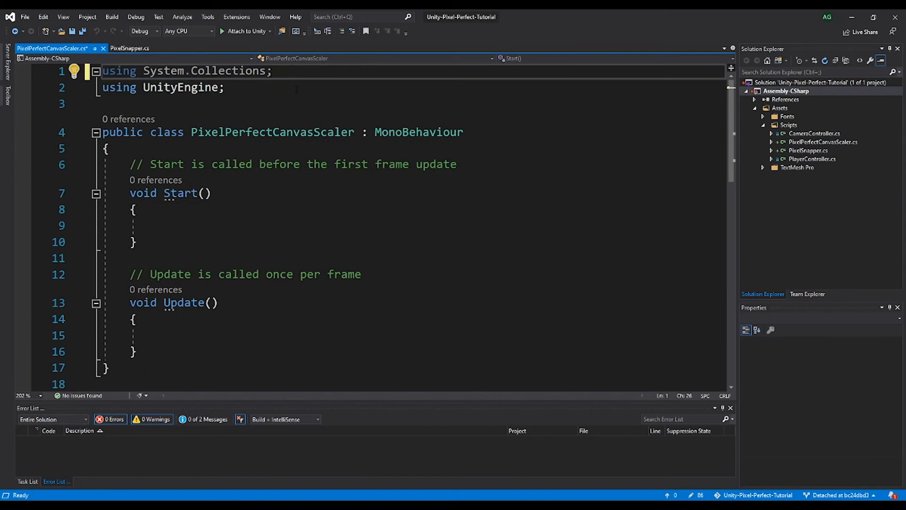
Step: Add using directives for UnityEngine.EventSystems, UnityEngine.U2D and UnityEngine.UI below the existing UnityEngine directive
click(297, 88)
key(Return)
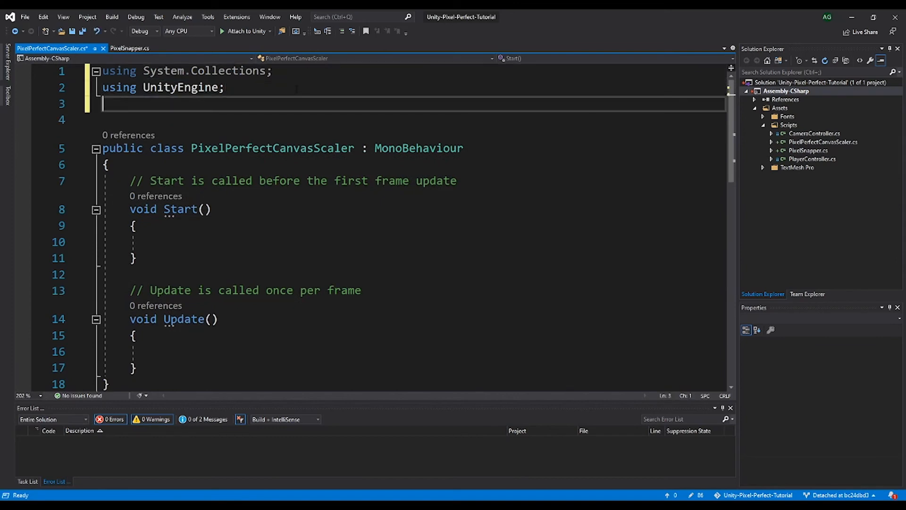
text(using UnityEngine.)
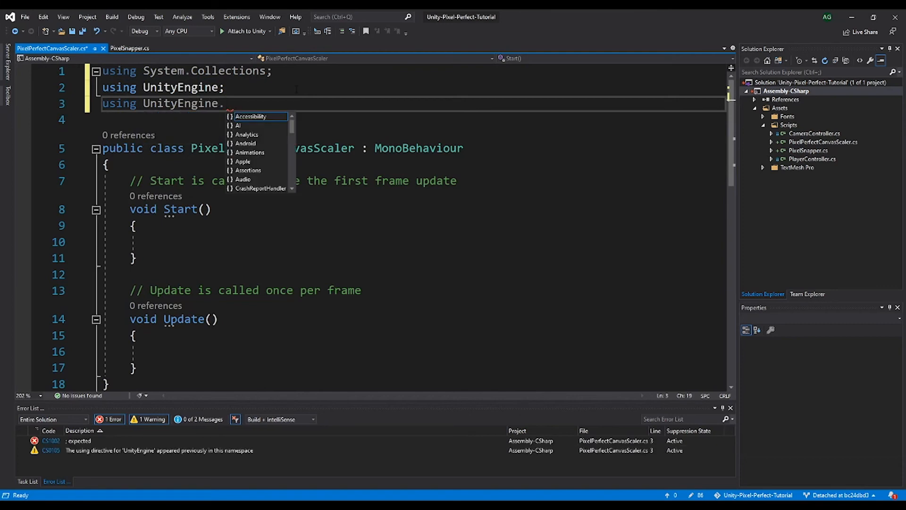
text(EventSy)
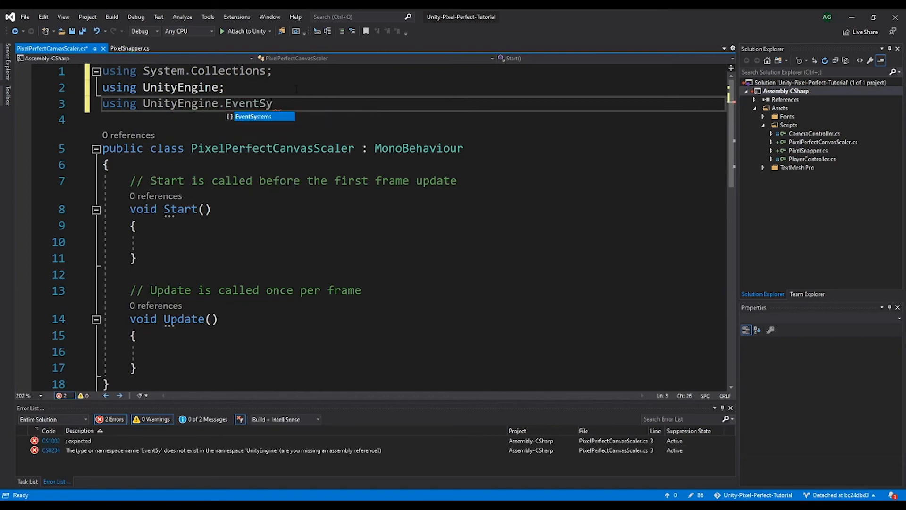
text(stems;)
key(Return)
text(using )
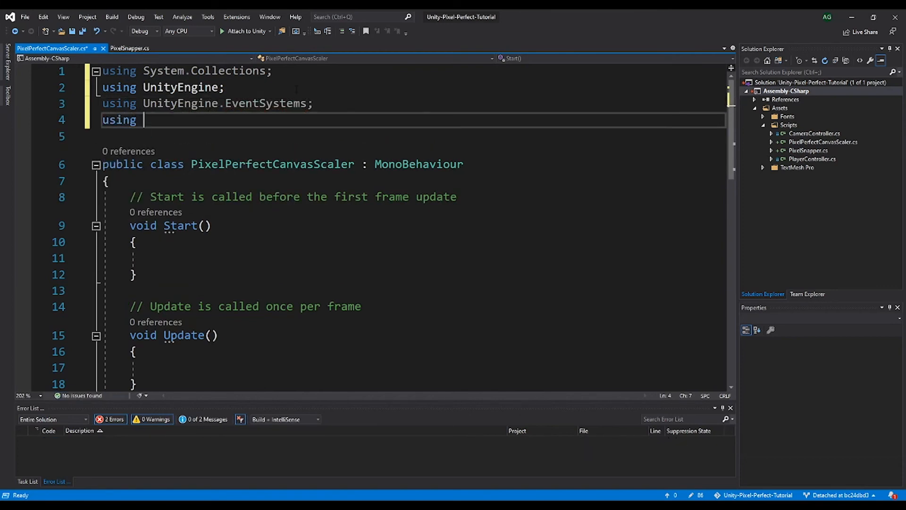
text(UnityEngine.)
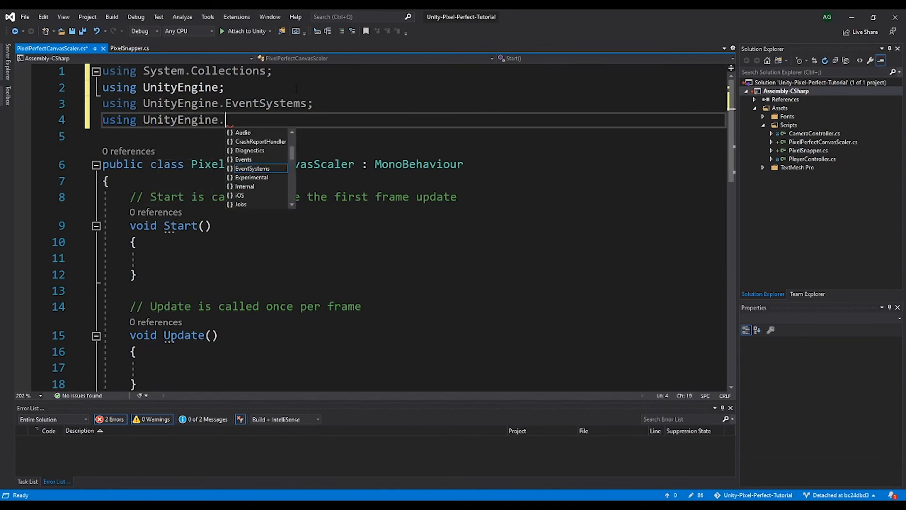
text(U2D;)
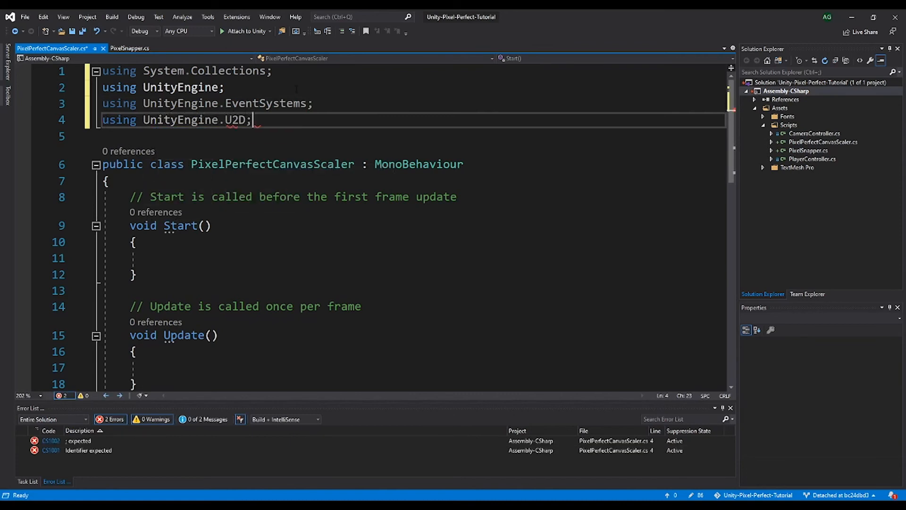
key(Return)
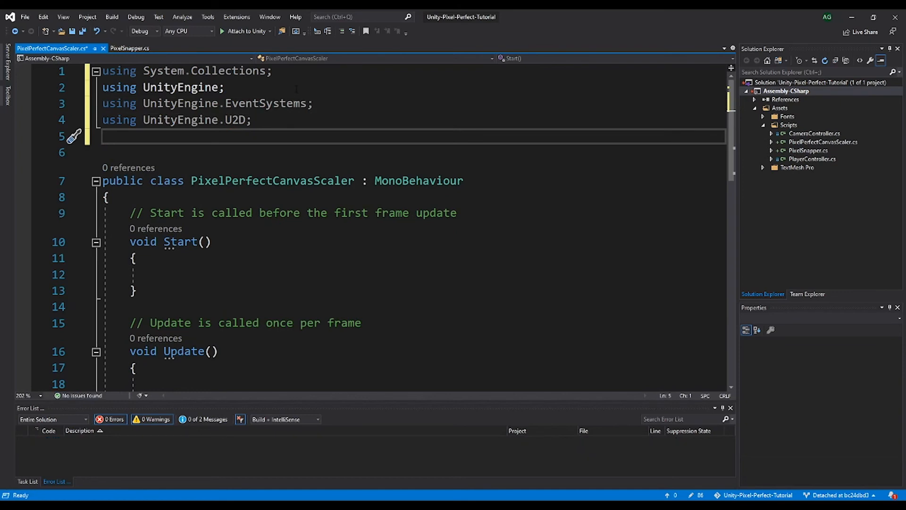
text(using UnityEn)
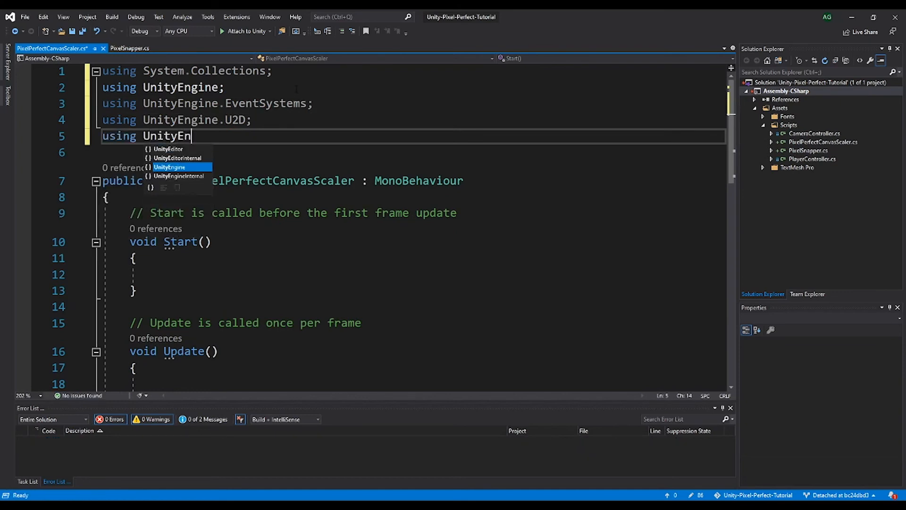
text(gine.UI;)
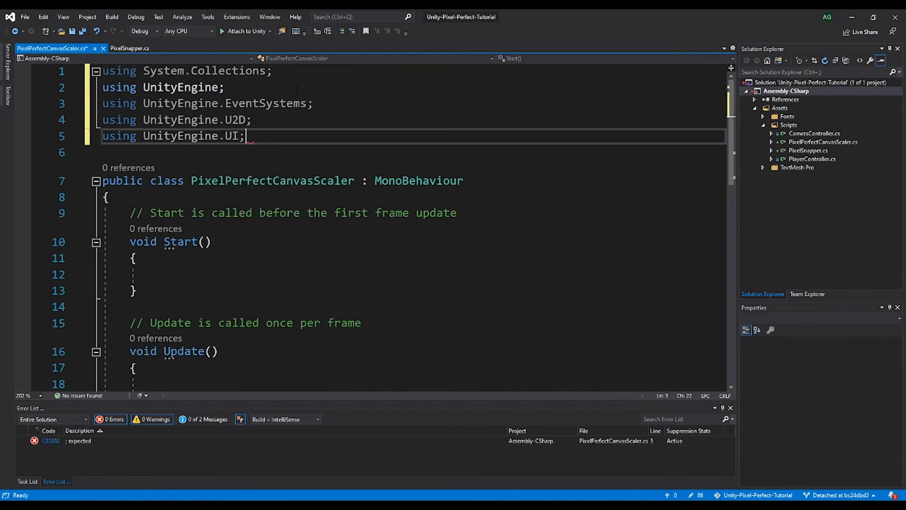
Step: Add the attribute [RequireComponent(typeof(CanvasScaler))] above the PixelPerfectCanvasScaler class declaration
click(278, 180)
click(281, 167)
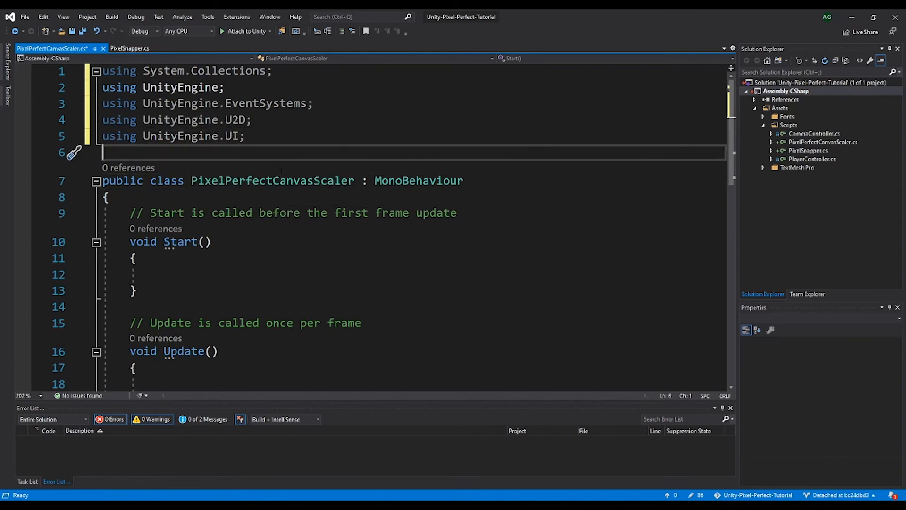
key(Return)
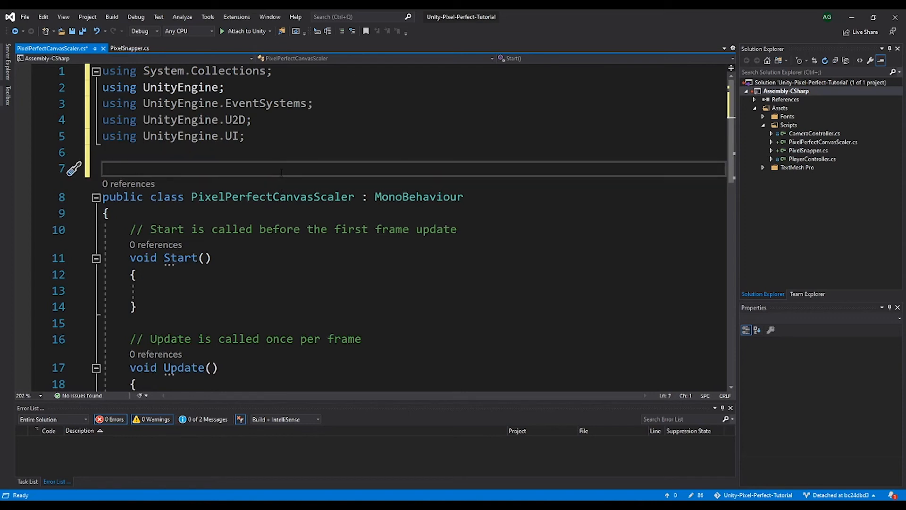
text([)
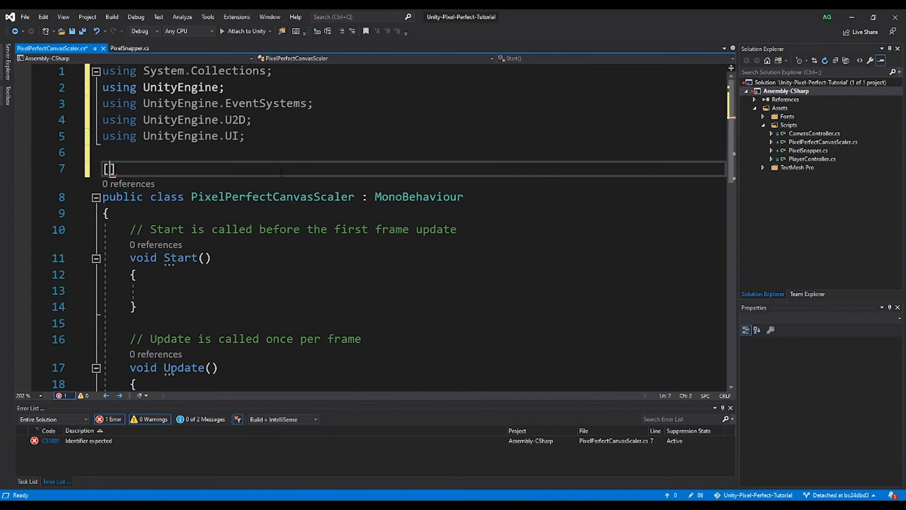
text(Req)
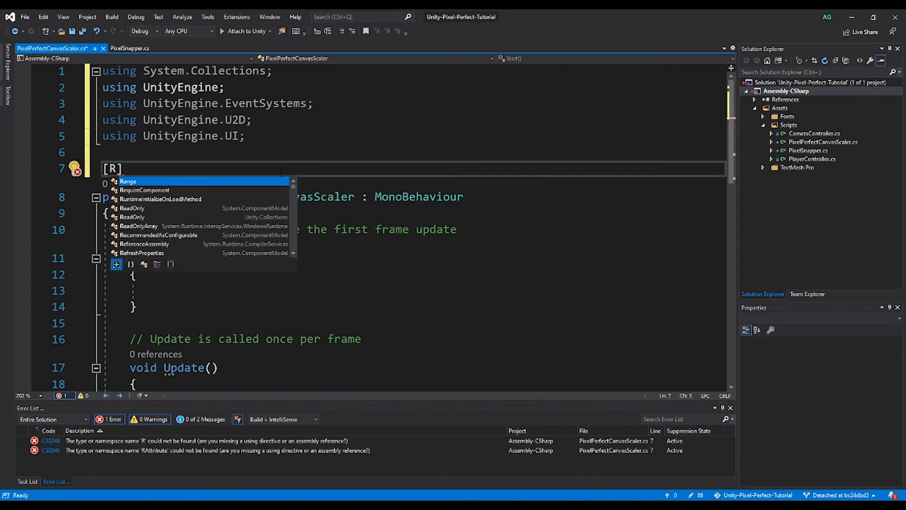
text(uireC)
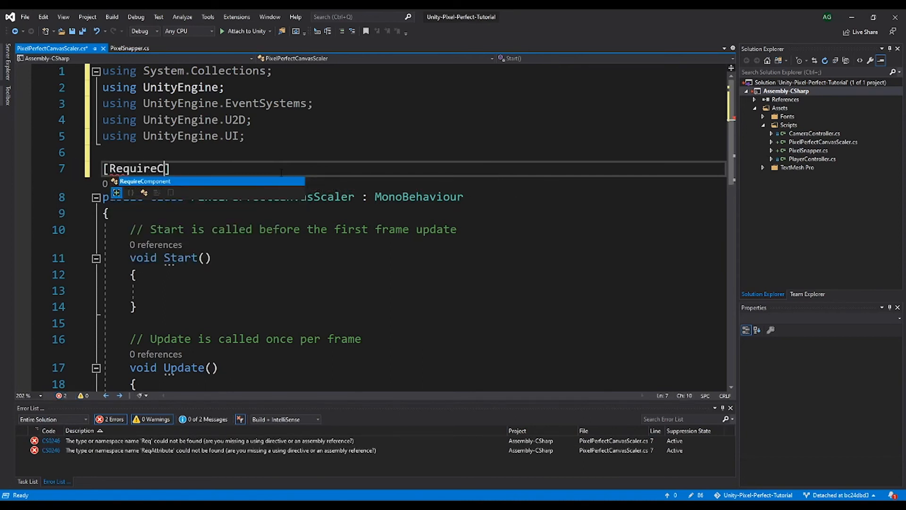
key(Tab)
text((typeof)
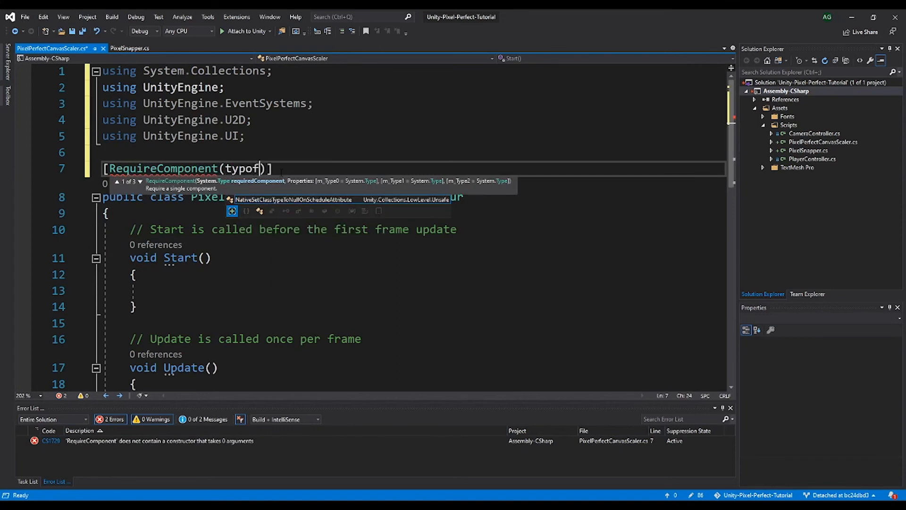
text((CanvasSc)
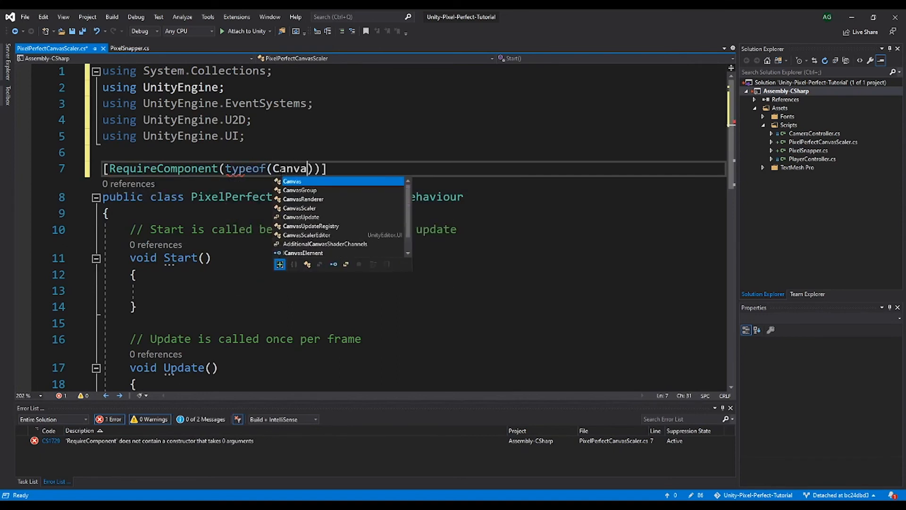
text(aler)
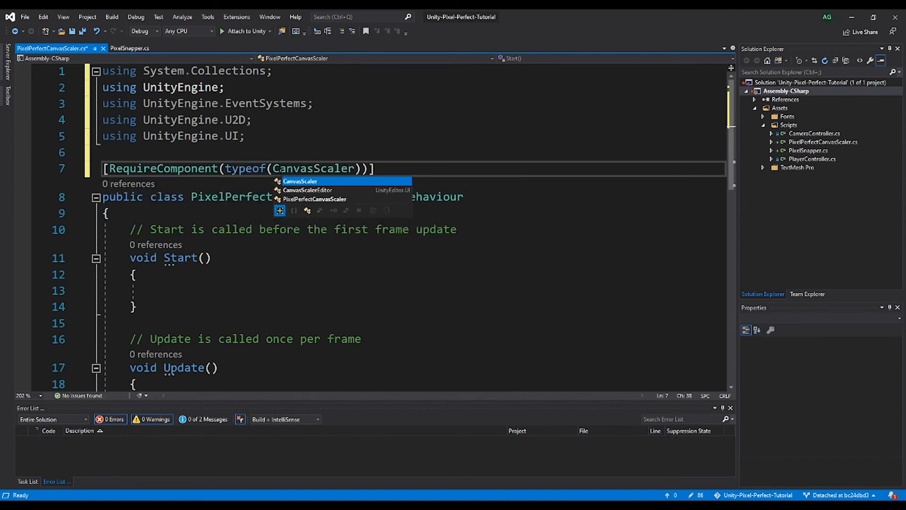
click(419, 156)
Step: Change the base class of PixelPerfectCanvasScaler from MonoBehaviour to UIBehaviour
click(468, 198)
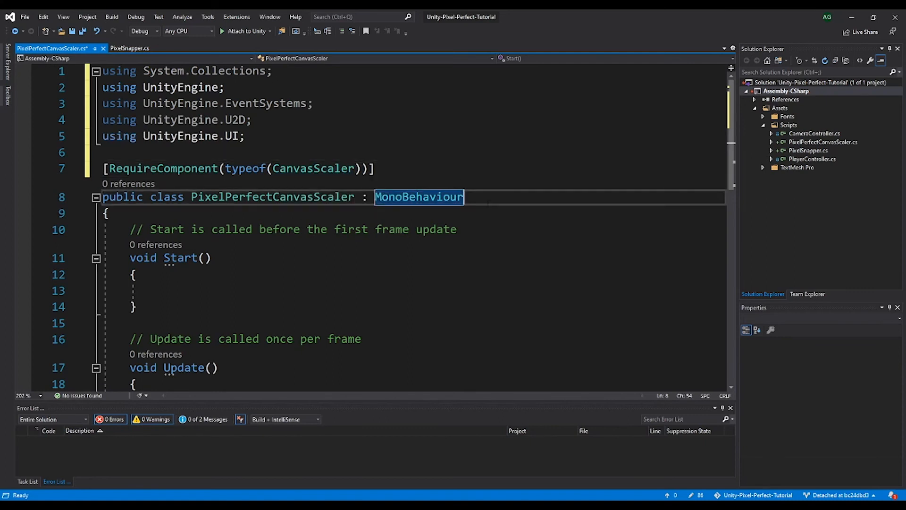
click(382, 199)
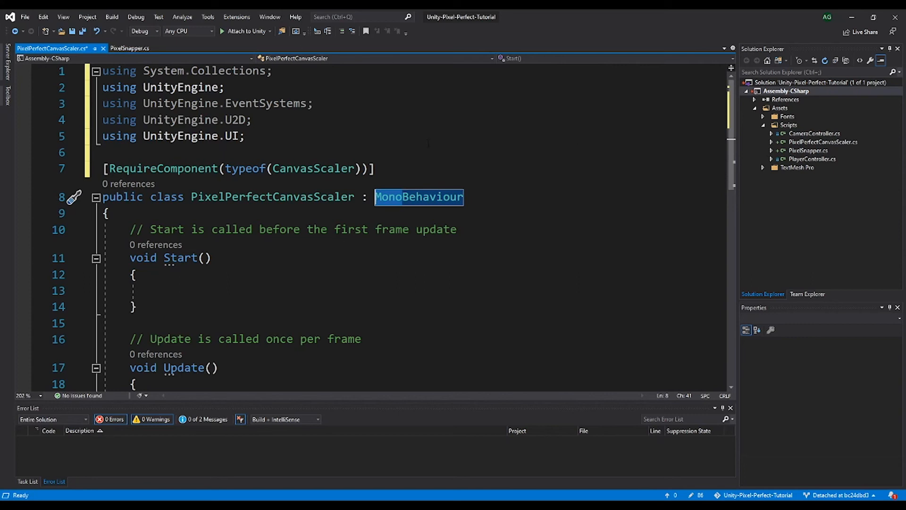
text(UI)
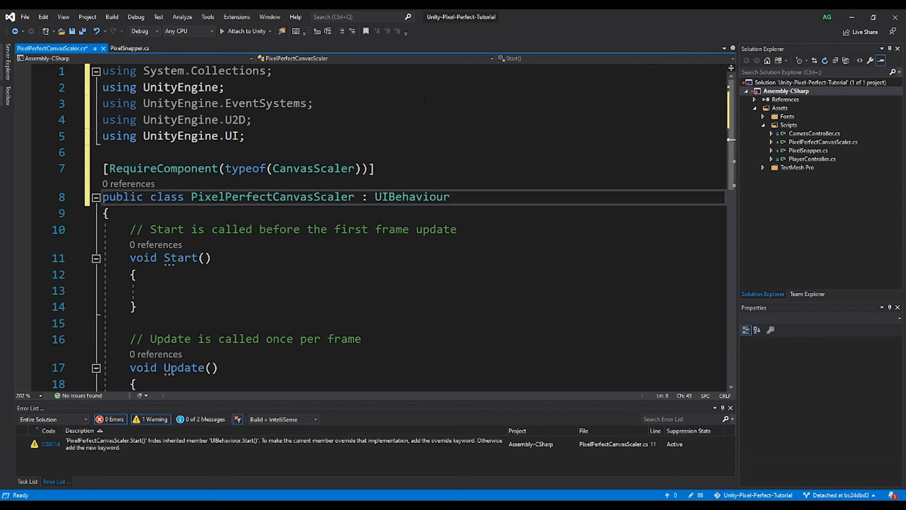
scroll(297, 282, down, 1)
scroll(293, 282, down, 3)
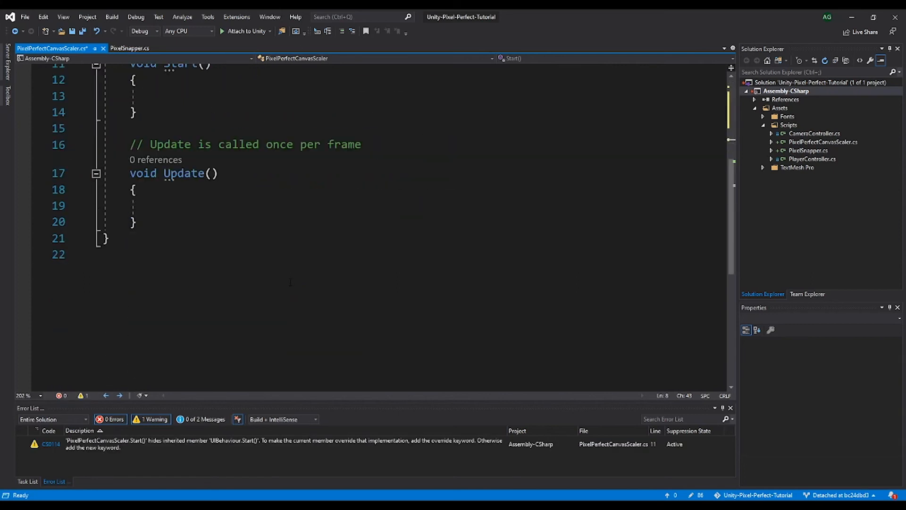
Step: Add an empty protected override of OnRectTransformDimensionsChange() below the Update method in PixelPerfectCanvasScaler
click(190, 227)
key(Return)
key(Return)
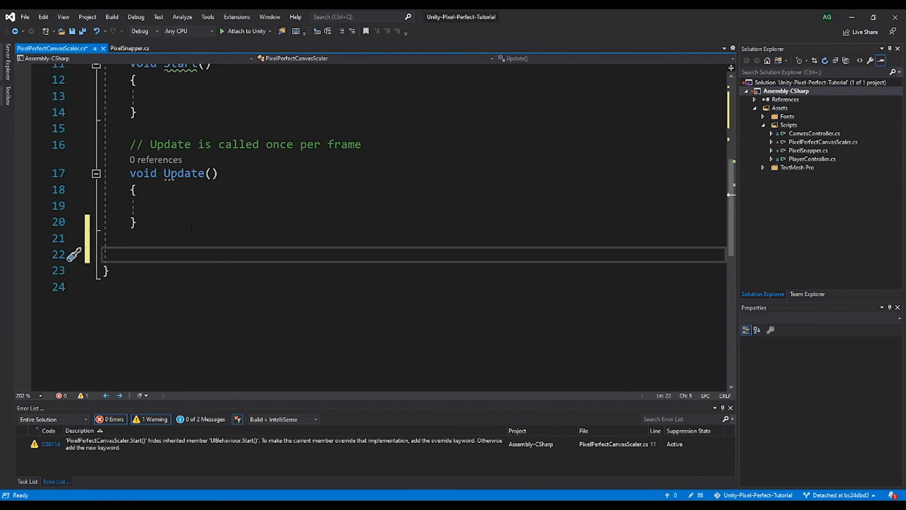
text(OnT)
key(BackSpace)
text(R)
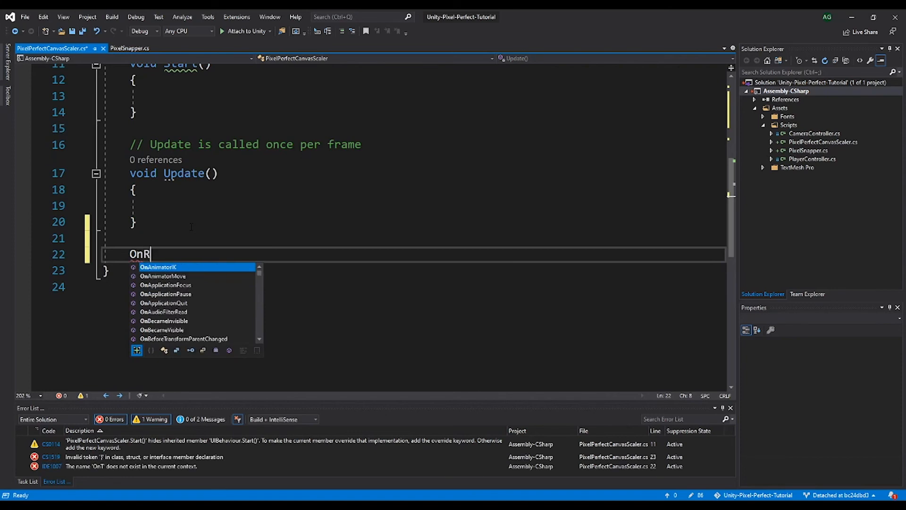
key(Tab)
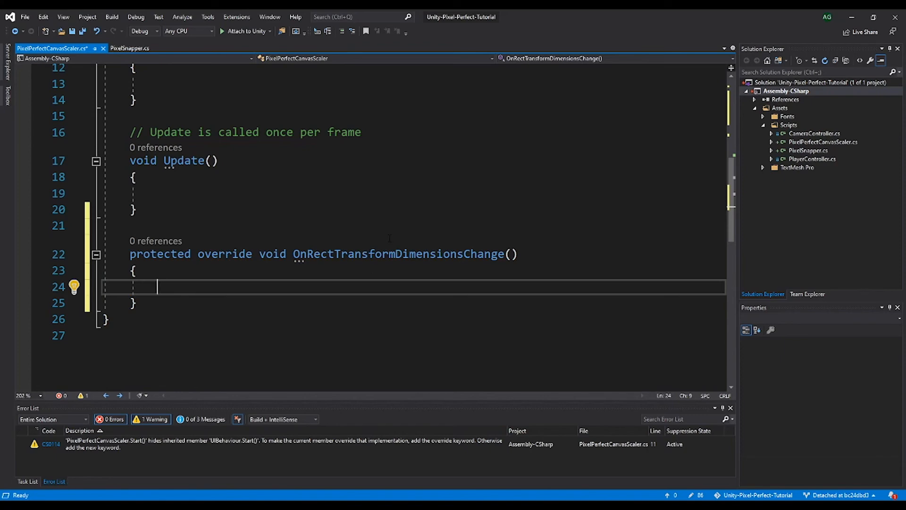
Step: Delete the Update method together with its comment from the PixelPerfectCanvasScaler class
scroll(245, 257, up, 3)
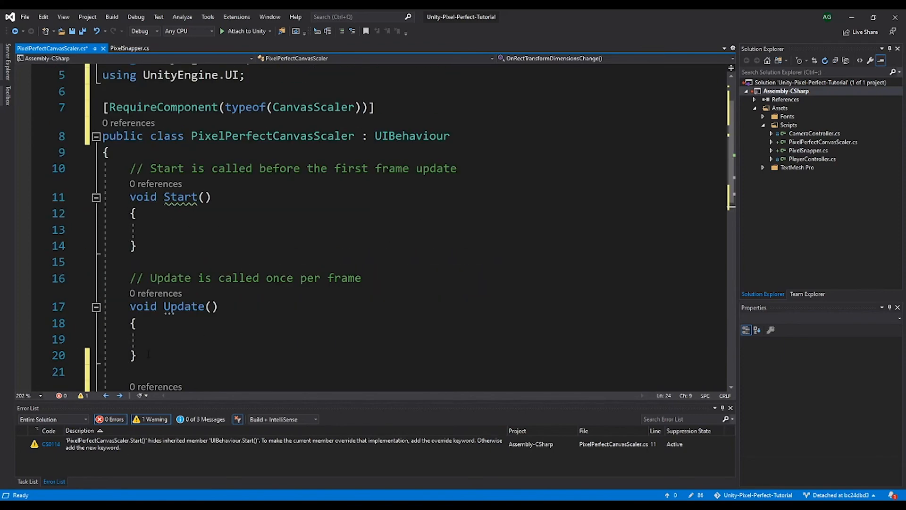
scroll(277, 208, down, 3)
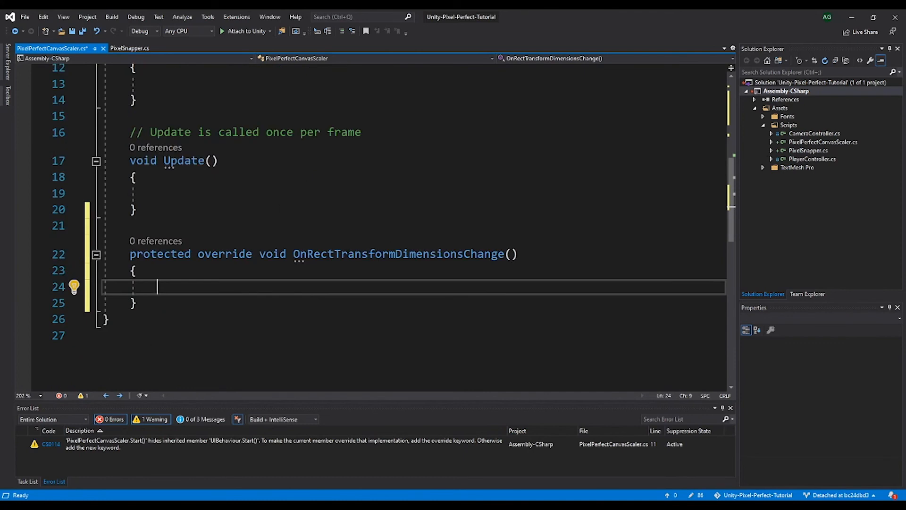
drag(225, 226, 225, 114)
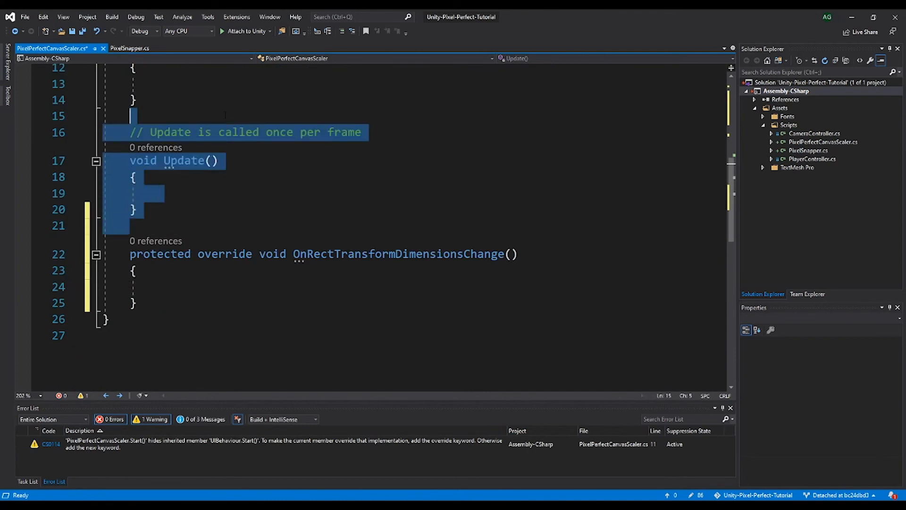
key(Delete)
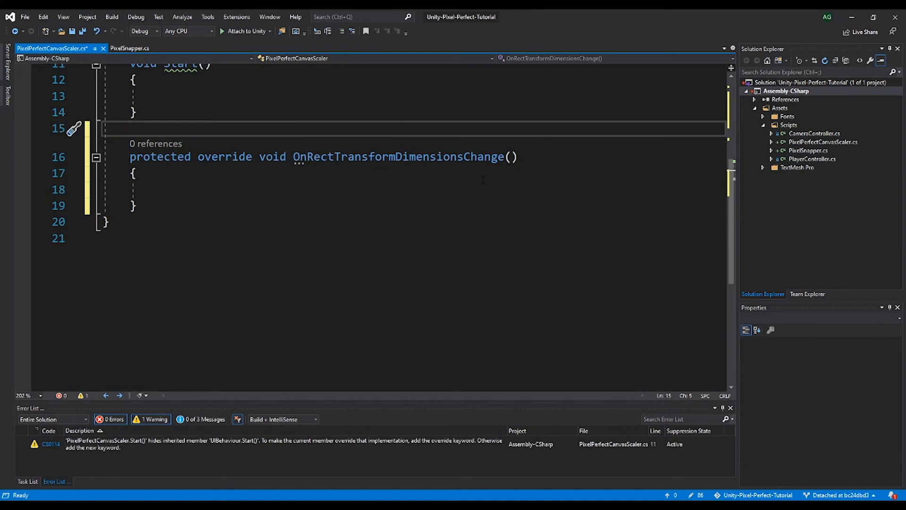
Step: Remove the comment line "// Start is called before the first frame update" above the Start method
scroll(443, 181, up, 2)
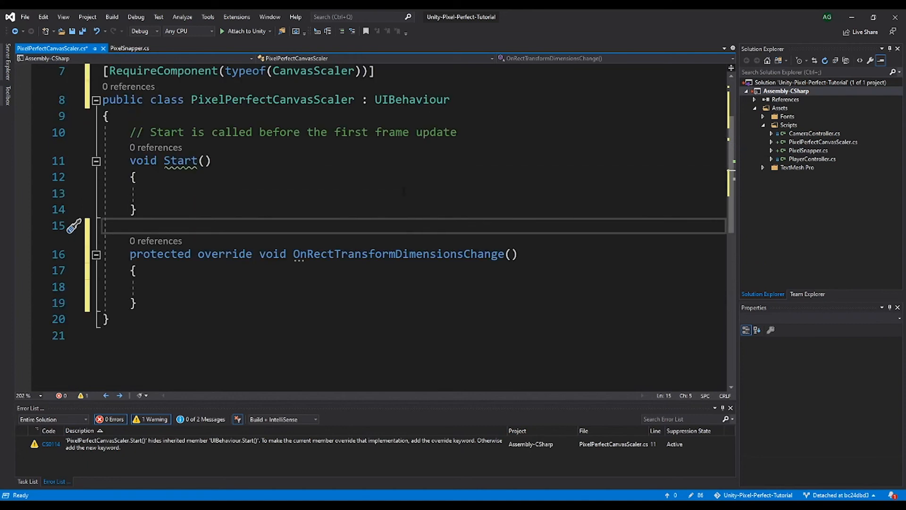
key(Up)
key(Up)
key(Up)
key(Up)
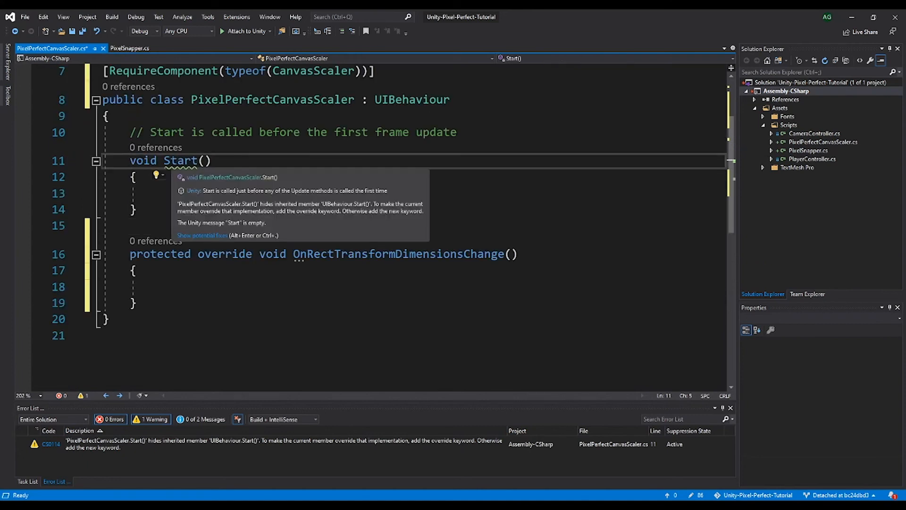
key(Up)
key(End)
key(shift+Up)
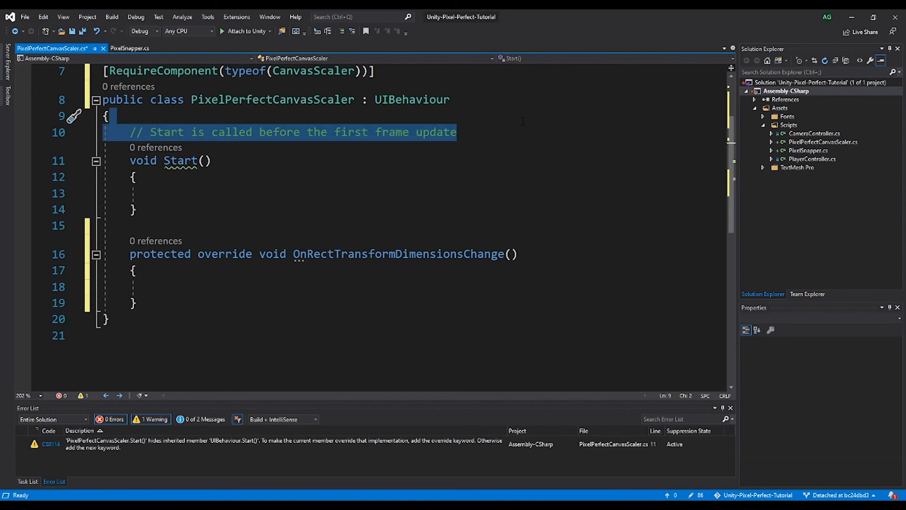
key(BackSpace)
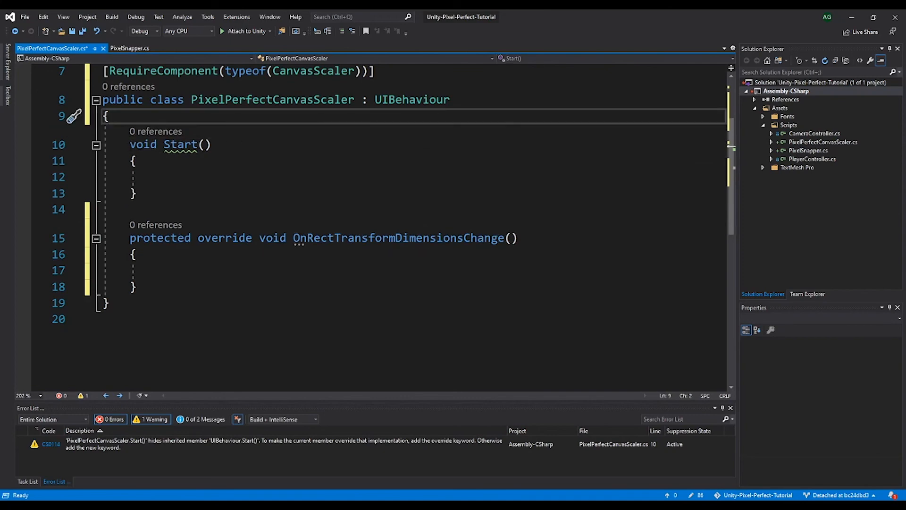
Step: Add the modifiers "protected override" to the Start method declaration
key(ctrl+Right)
scroll(293, 172, up, 2)
key(ctrl+Right)
text(protec)
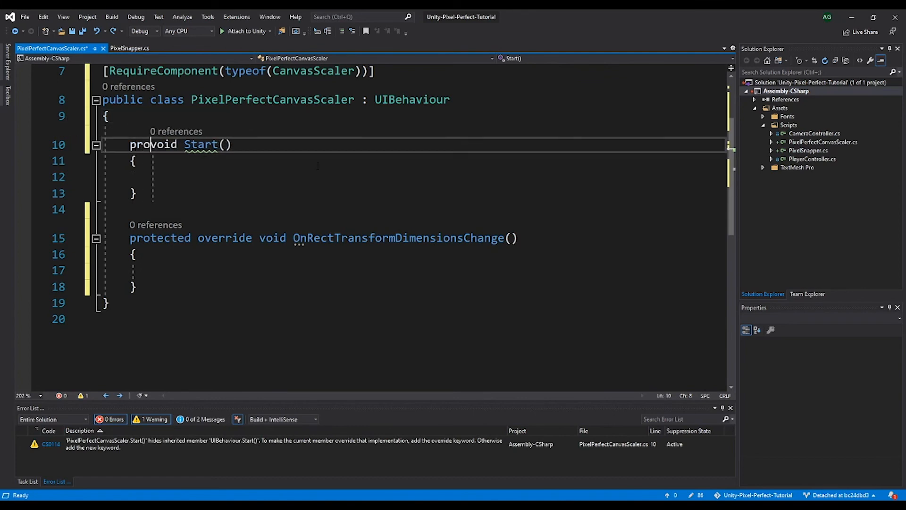
text(ted overrid)
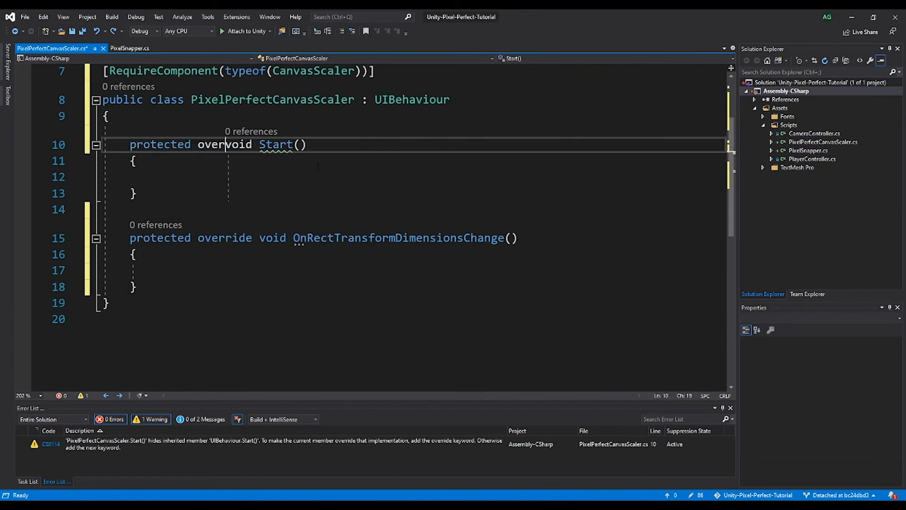
text(e)
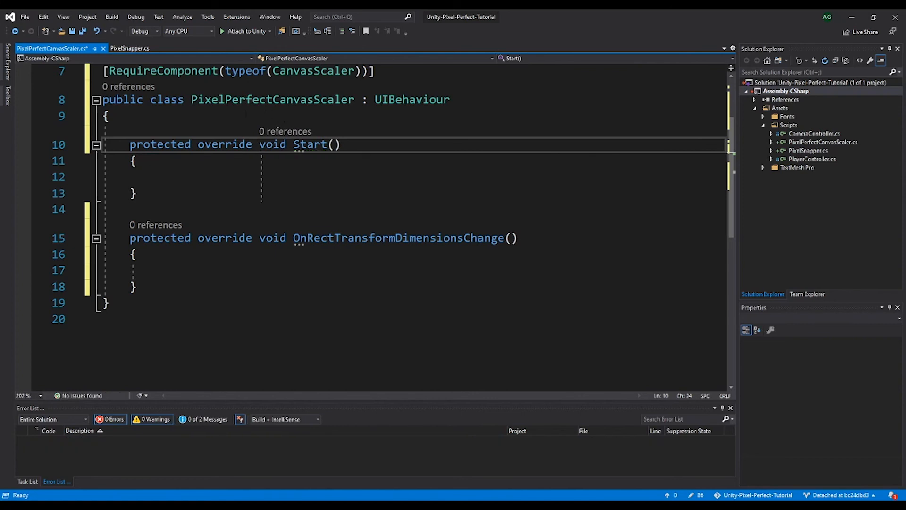
Step: Declare the field "private CanvasScaler canvasScaler;" at the start of the class body, leaving a blank line above Start
click(184, 124)
key(Return)
key(Return)
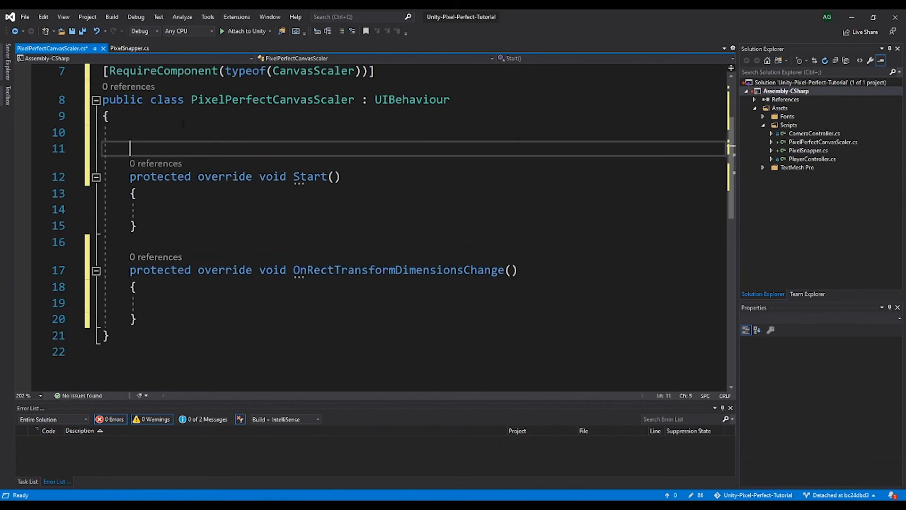
key(Up)
text(private)
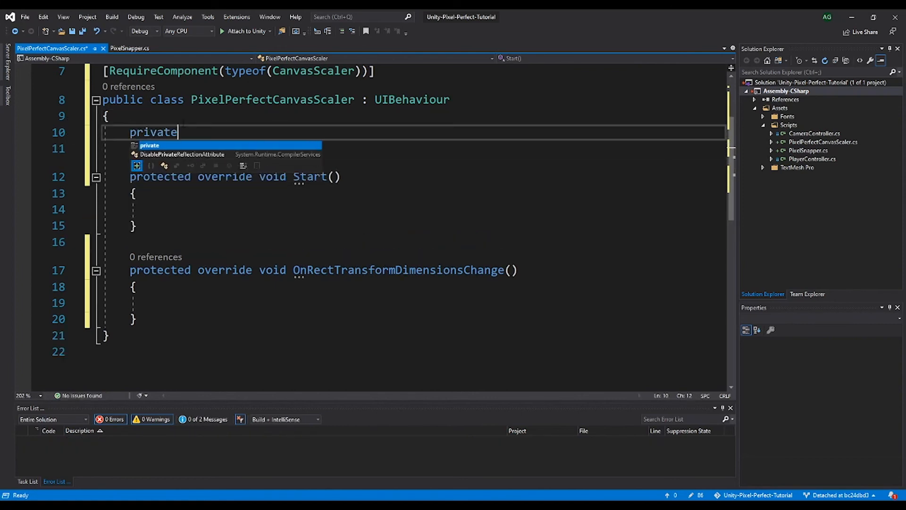
text( CanvasScaler camv)
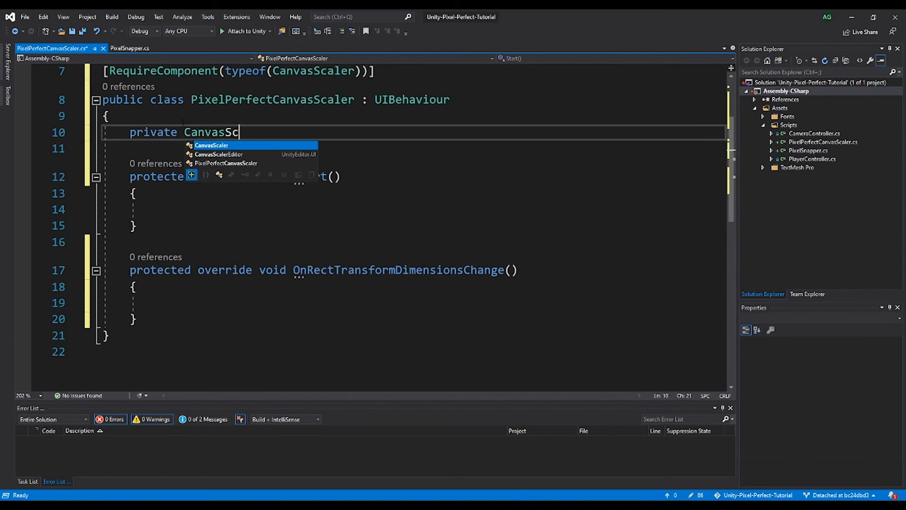
key(BackSpace)
key(BackSpace)
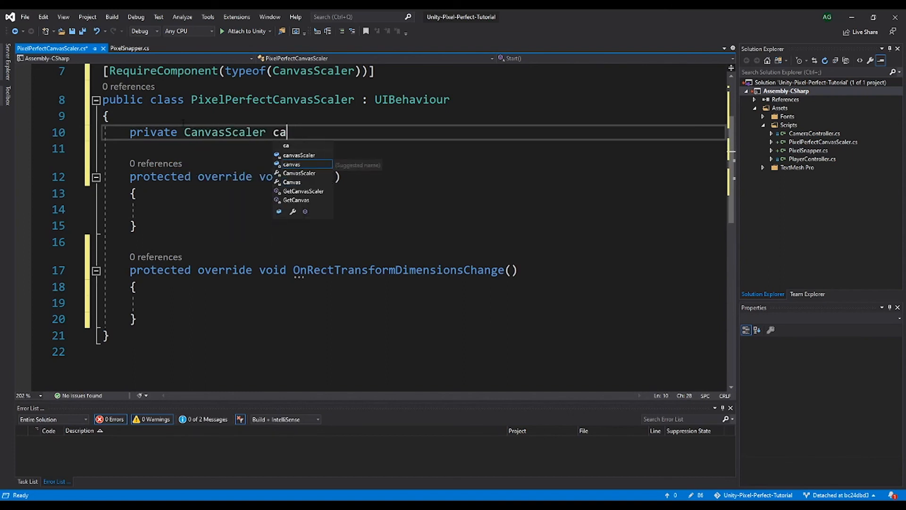
text(nvasScaler;)
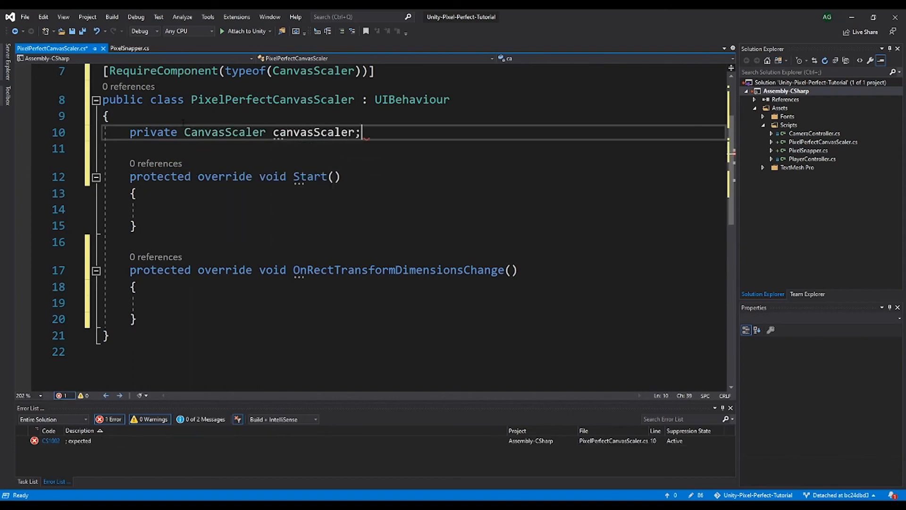
Step: Declare the field "private PixelPerfectCamera pixelPerfectCamera;" below the canvasScaler field
key(Return)
text(private Pixel)
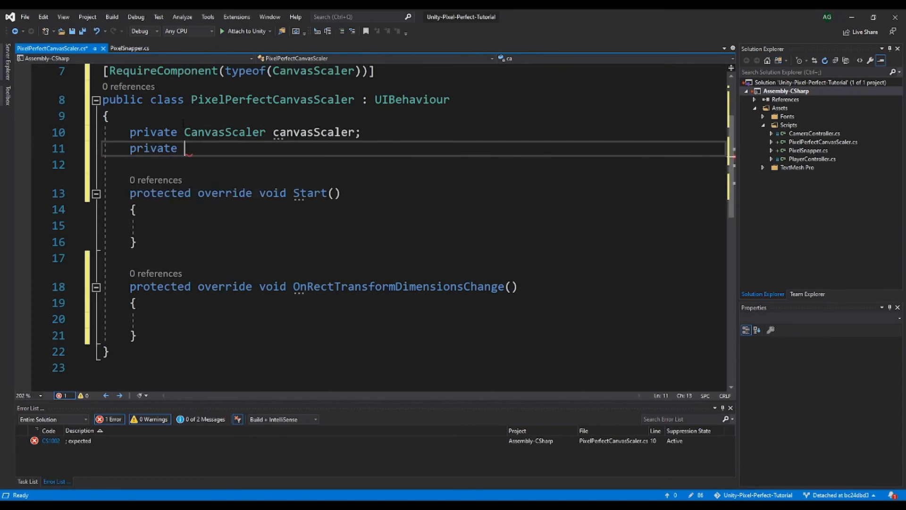
text(Pe)
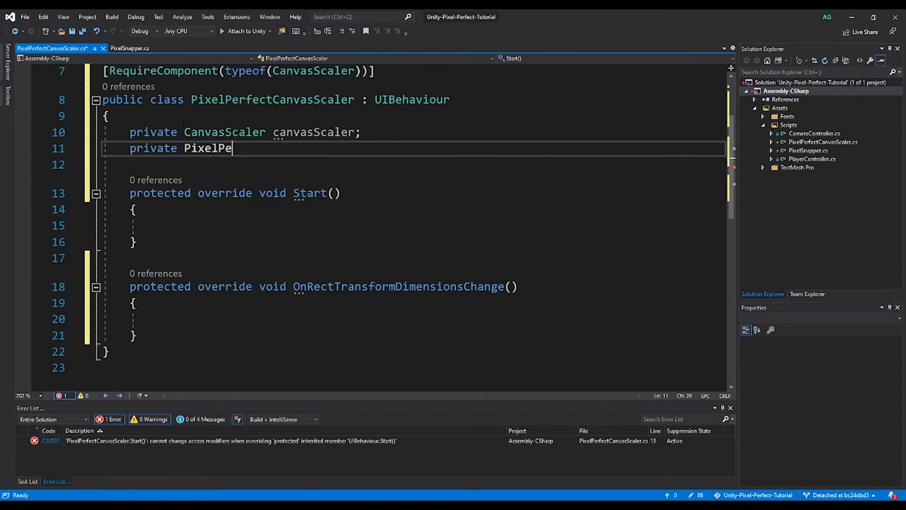
text(rfectCamera pixelPerfectC)
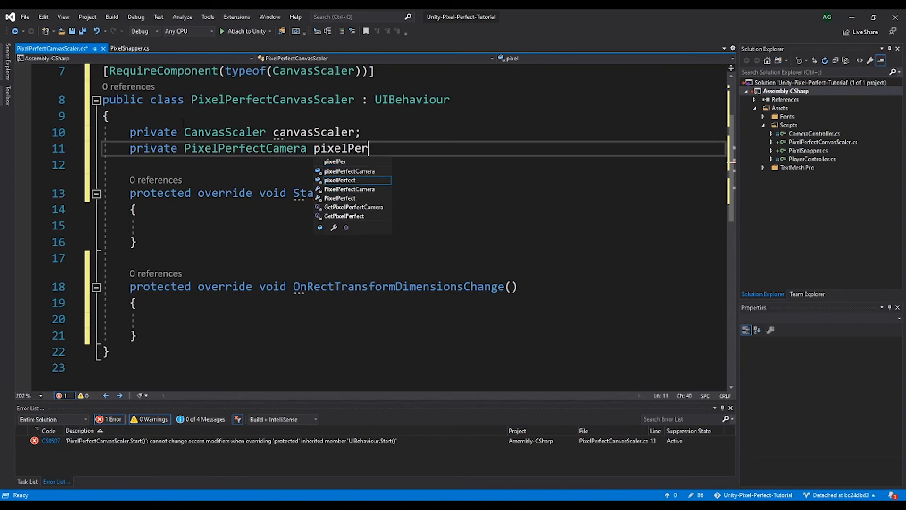
text(amera;)
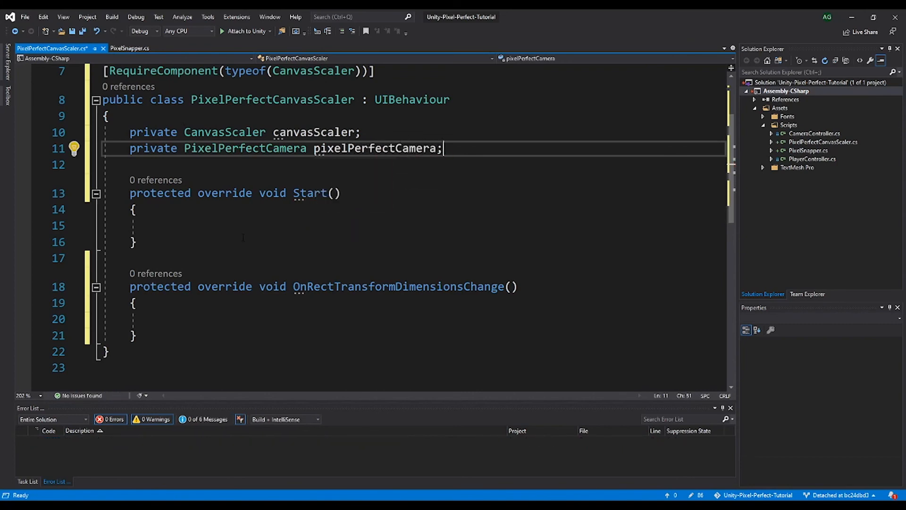
Step: Write "canvasScaler = GetComponent<CanvasScaler>();" inside the Start method
click(267, 220)
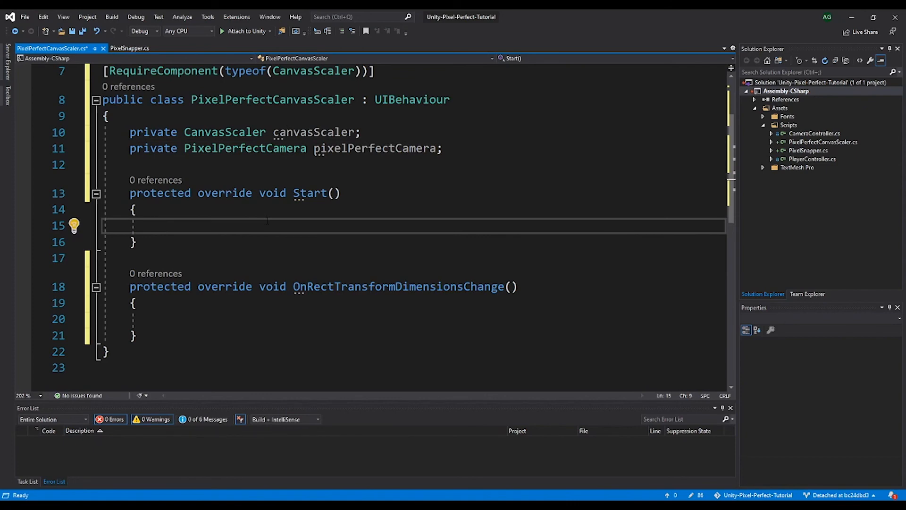
text(Can)
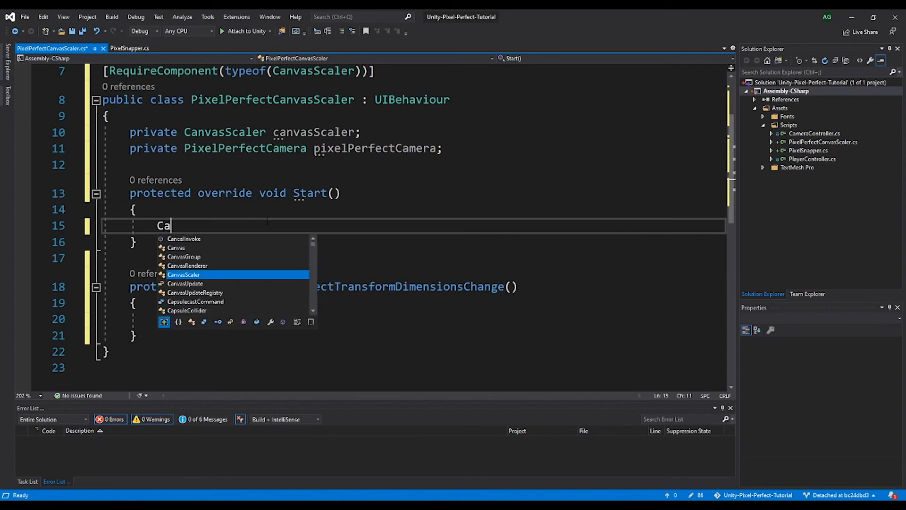
key(BackSpace)
key(BackSpace)
key(BackSpace)
text(cc)
key(BackSpace)
text(anvas)
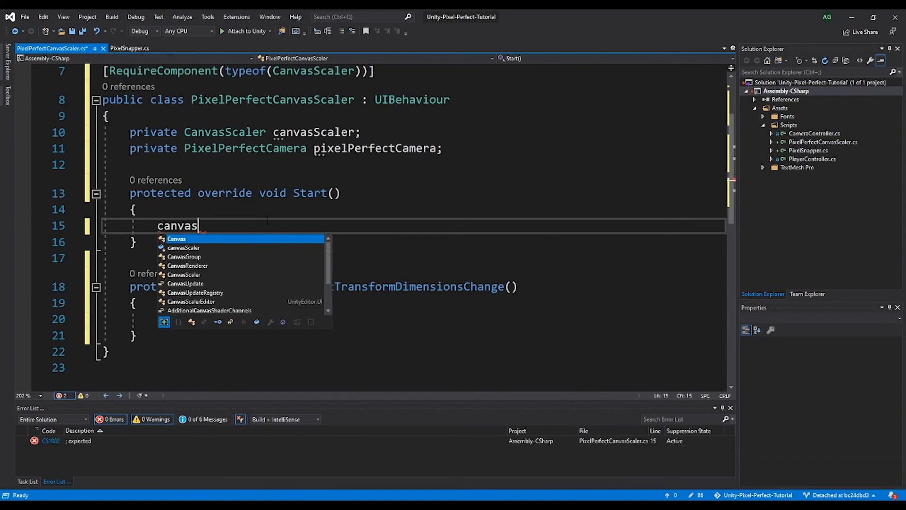
key(Tab)
text(Sc)
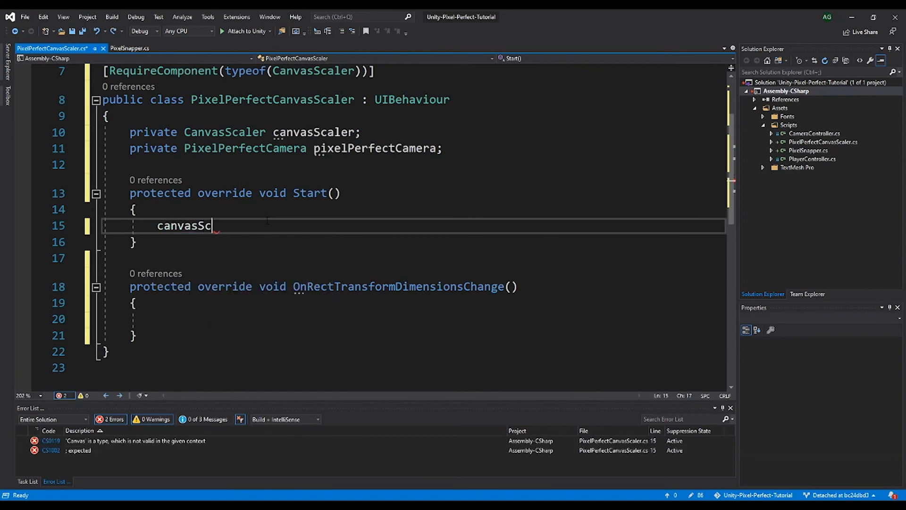
text(aler = GetC)
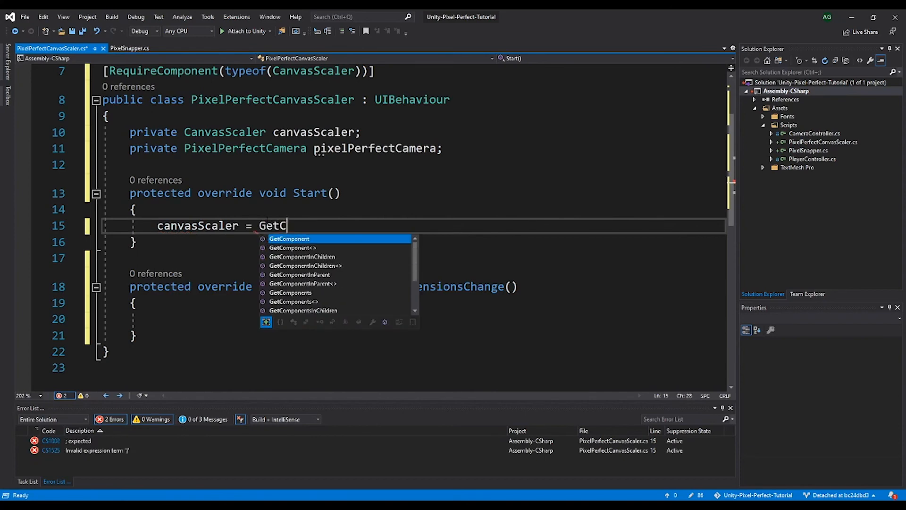
key(Tab)
text(<CanvasS)
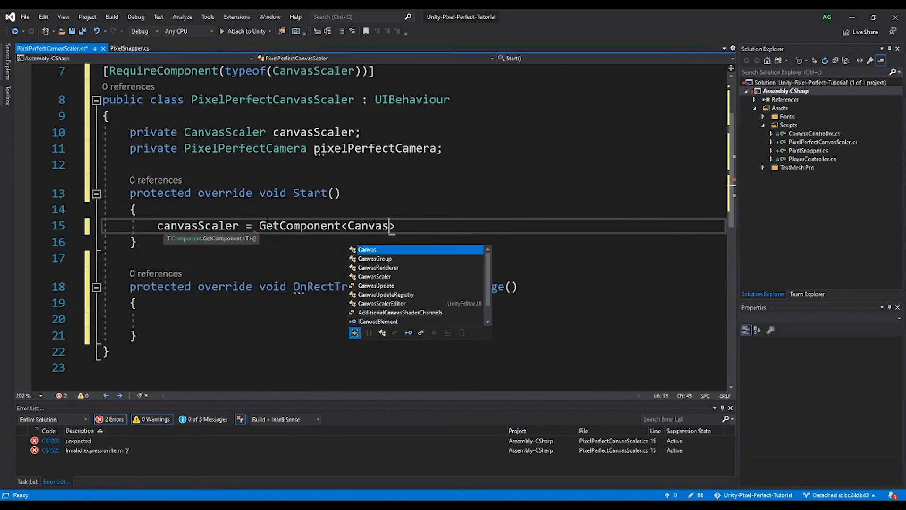
key(Tab)
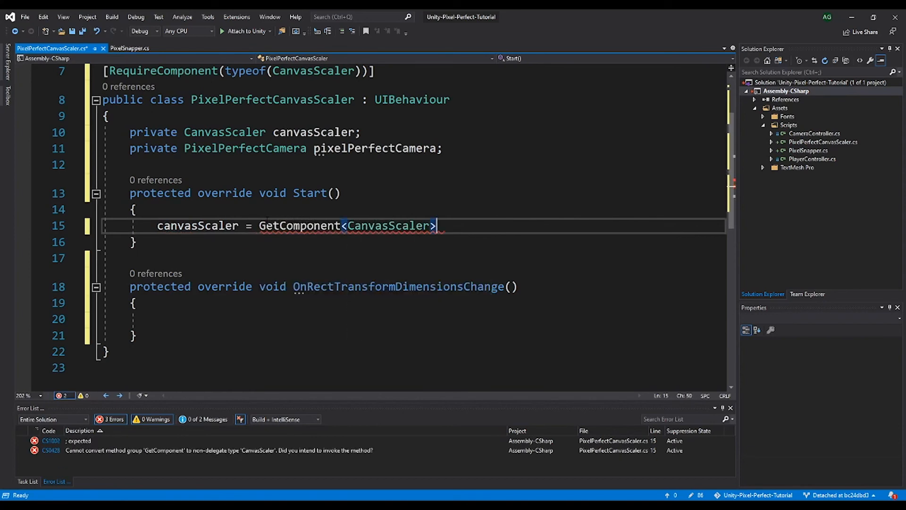
text(();)
Step: Add the line "pixelPerfectCamera = Camera.main.GetComponent<PixelPerfectCamera>();" below the canvasScaler assignment in the Start method
key(Return)
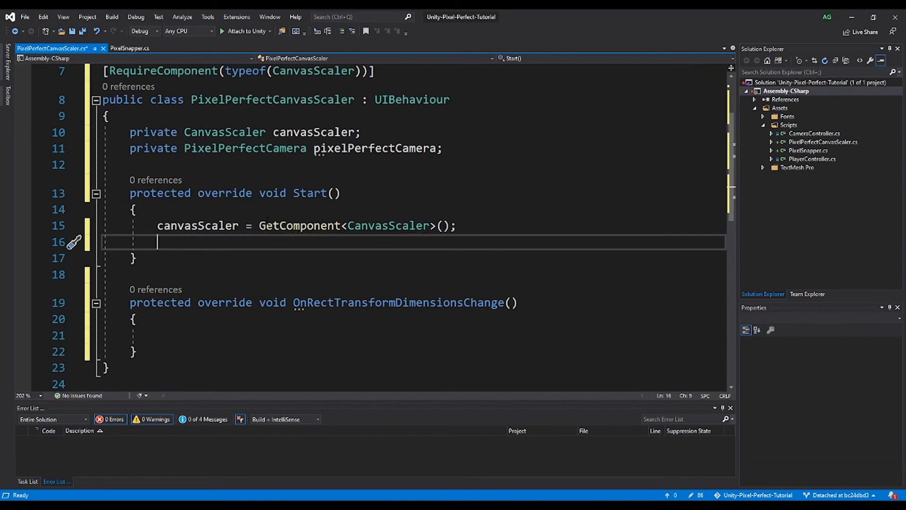
text(pixelP)
key(Tab)
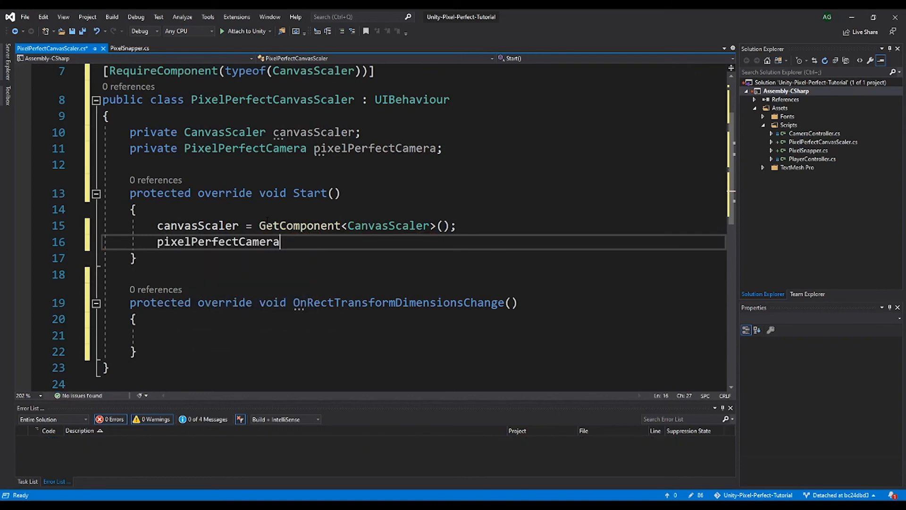
text(=)
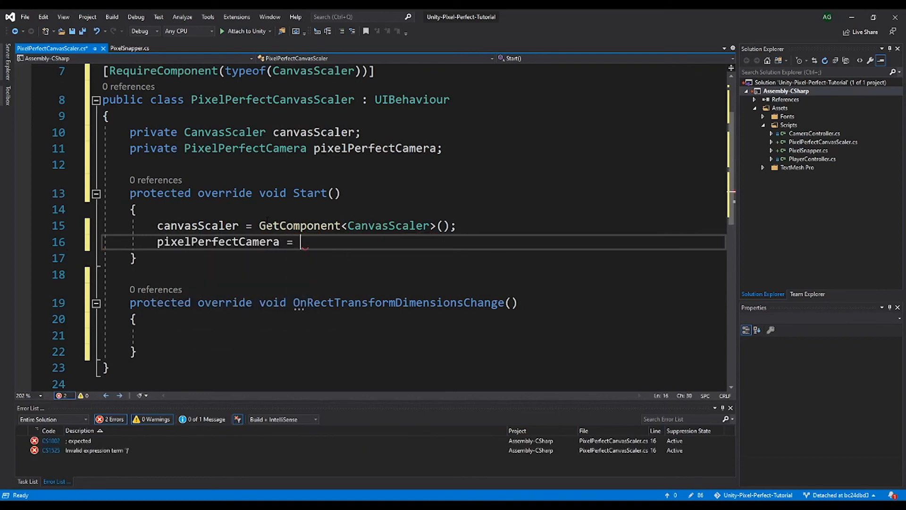
text( CanvasScaler,era/)
key(Home)
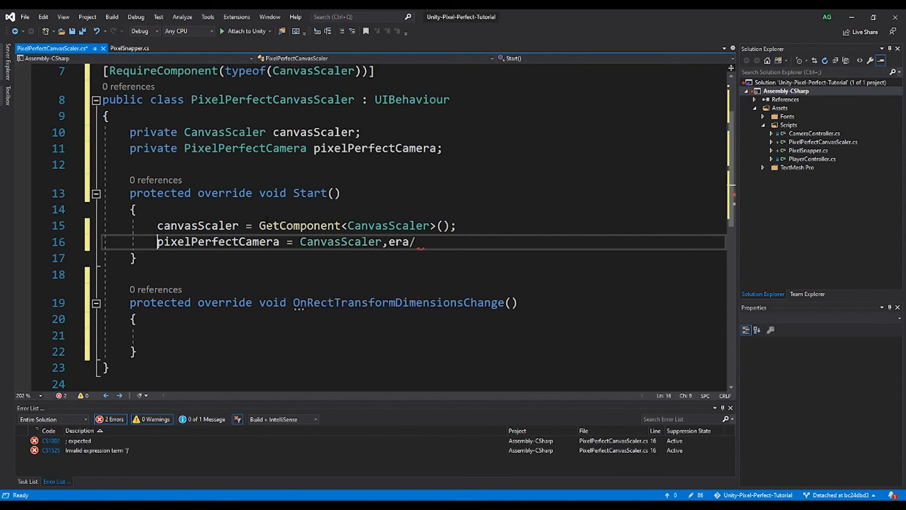
drag(415, 241, 322, 242)
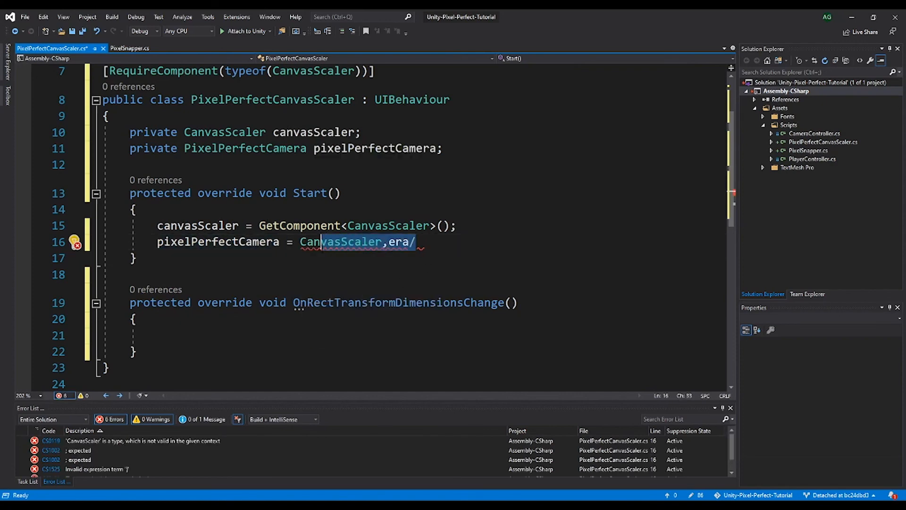
key(BackSpace)
text(mera.ma)
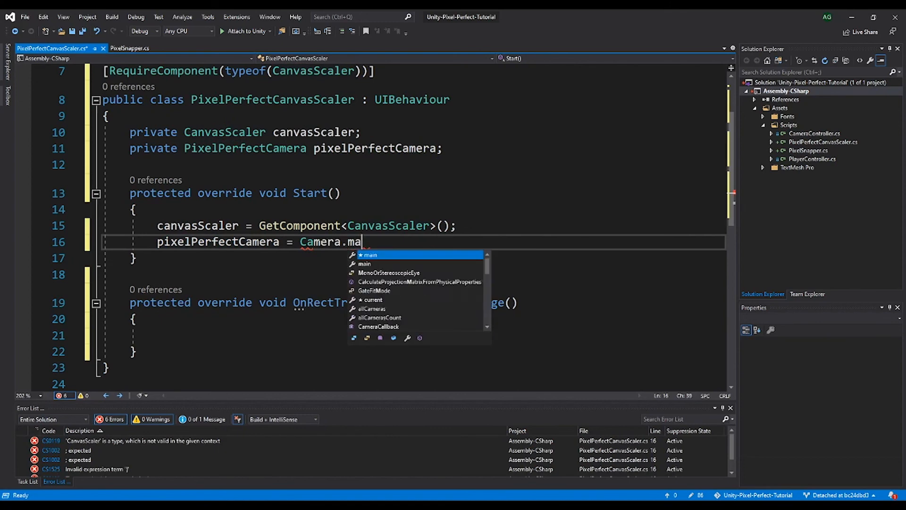
text(in.Get)
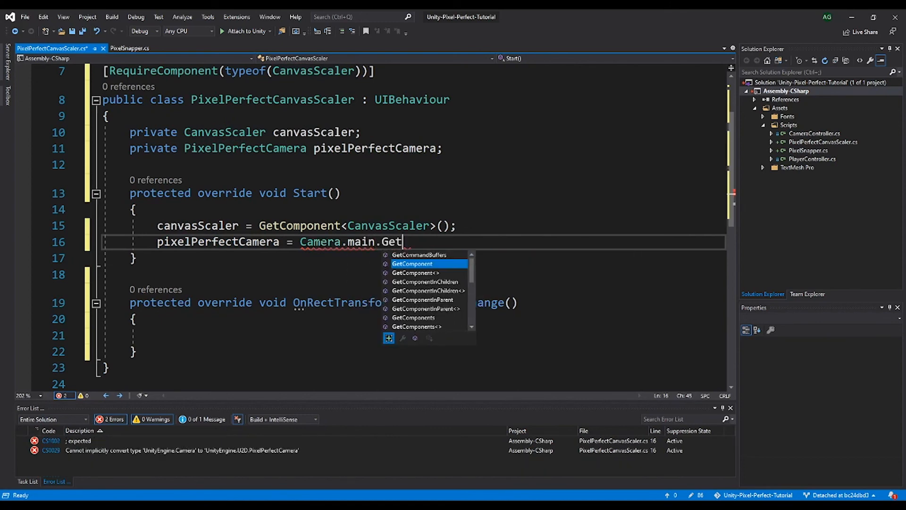
key(Tab)
text(<Pi)
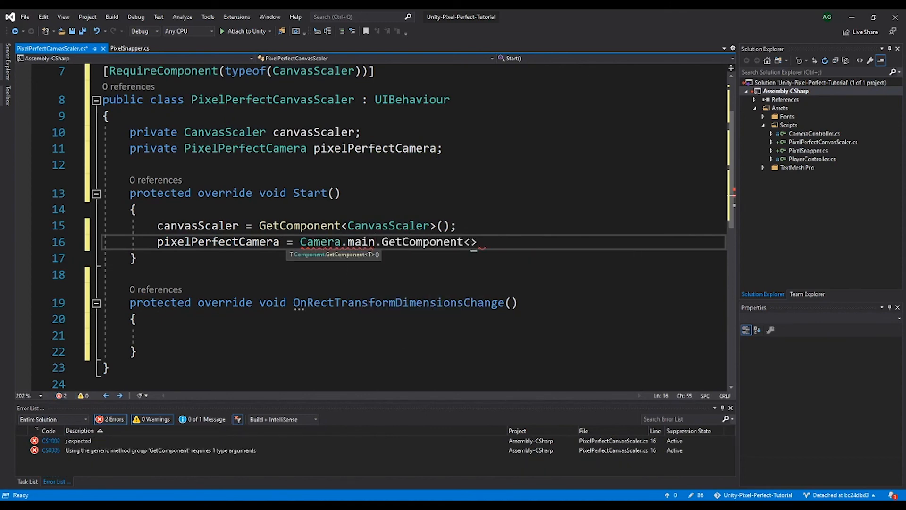
text(xelPerfectCamera>)
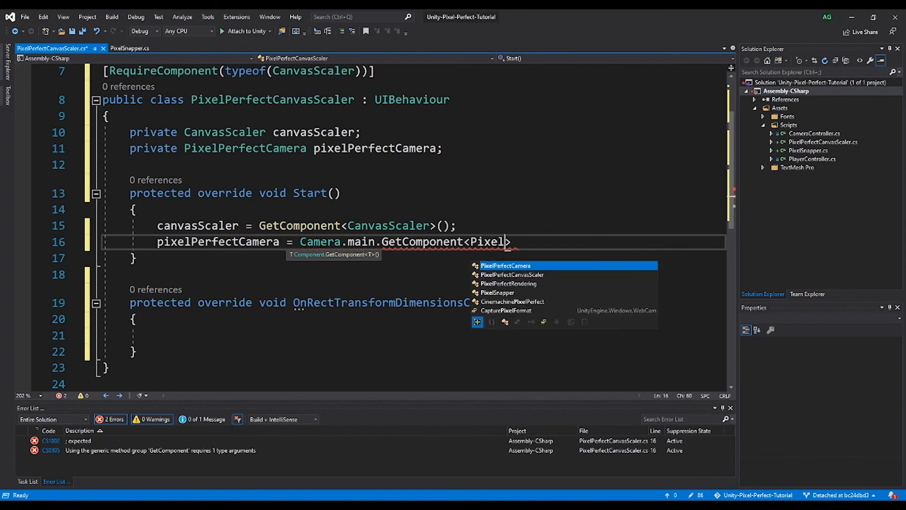
text(();)
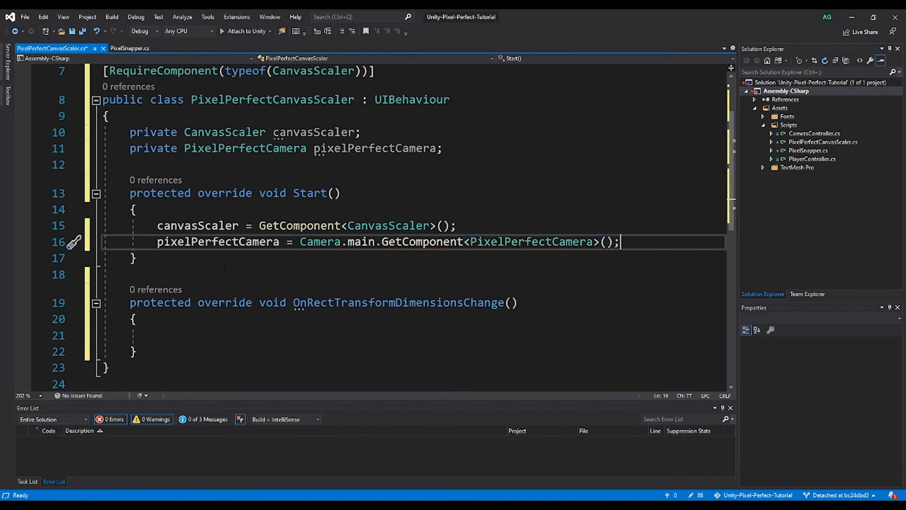
Step: Add an empty method "void SetScaleFactor()" with braces below the OnRectTransformDimensionsChange method
click(176, 351)
key(Return)
key(Return)
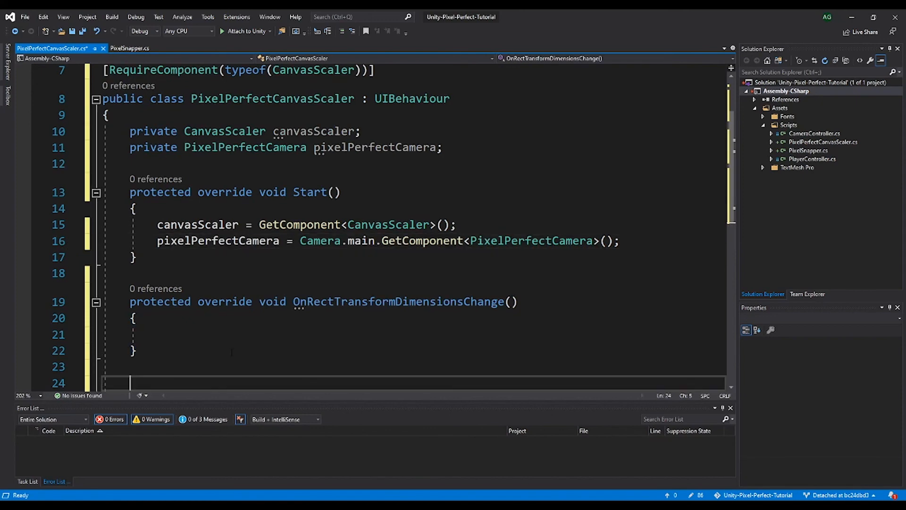
text(void )
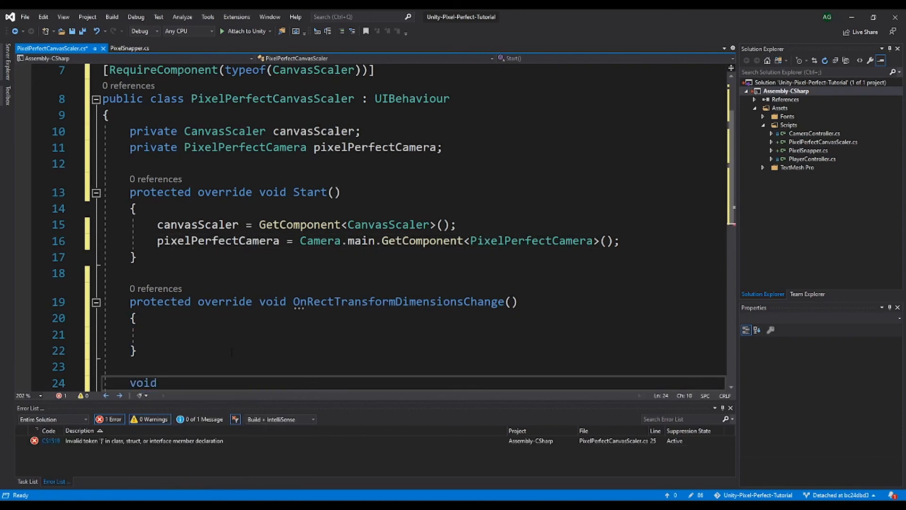
text(SetScale)
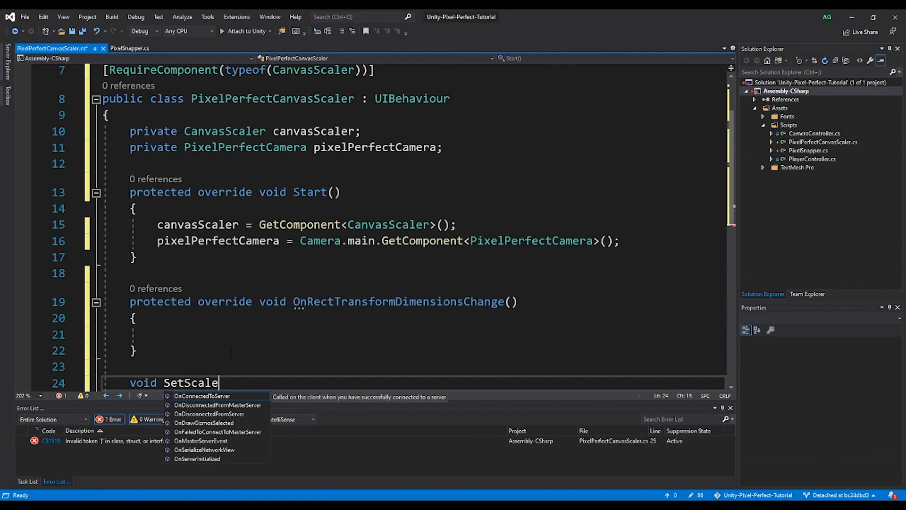
text(Factor())
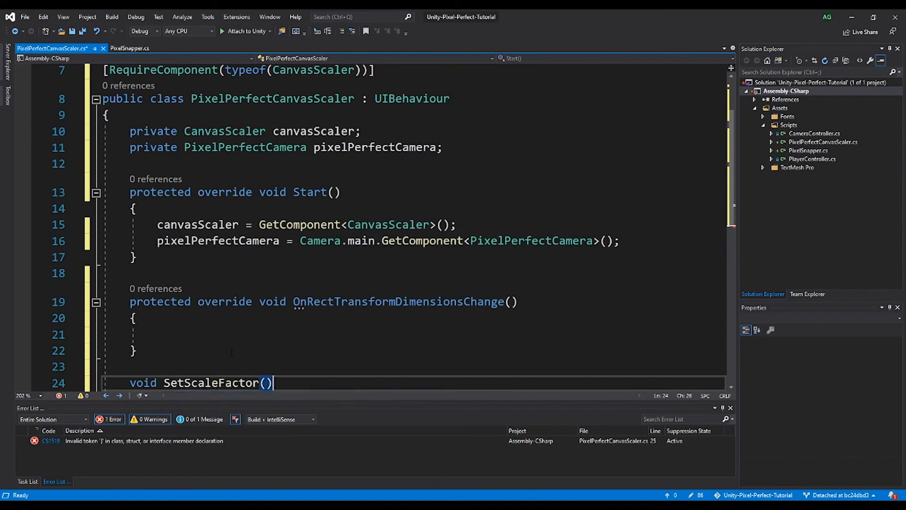
key(Return)
text({)
key(Return)
scroll(276, 319, down, 2)
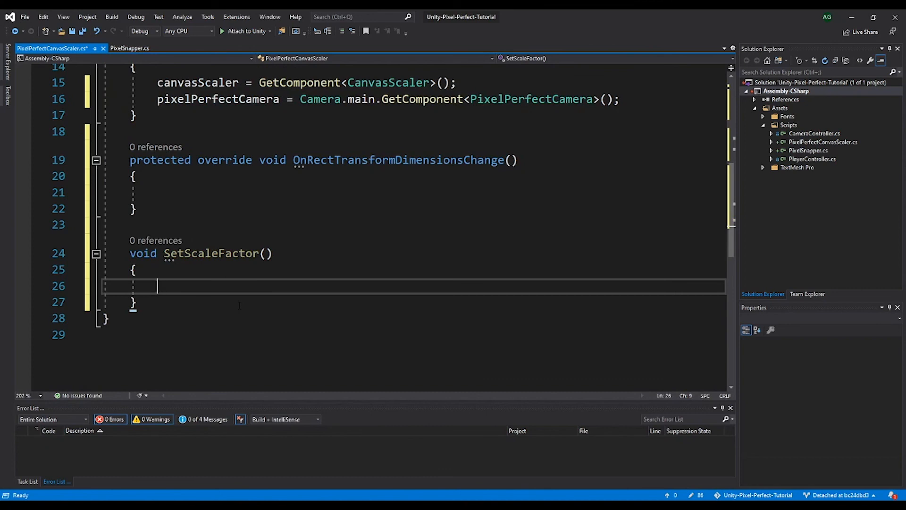
Step: Write "canvasScaler.scaleFactor = pixelPerfectCamera.pixelRatio;" inside the SetScaleFactor method
text(canvas)
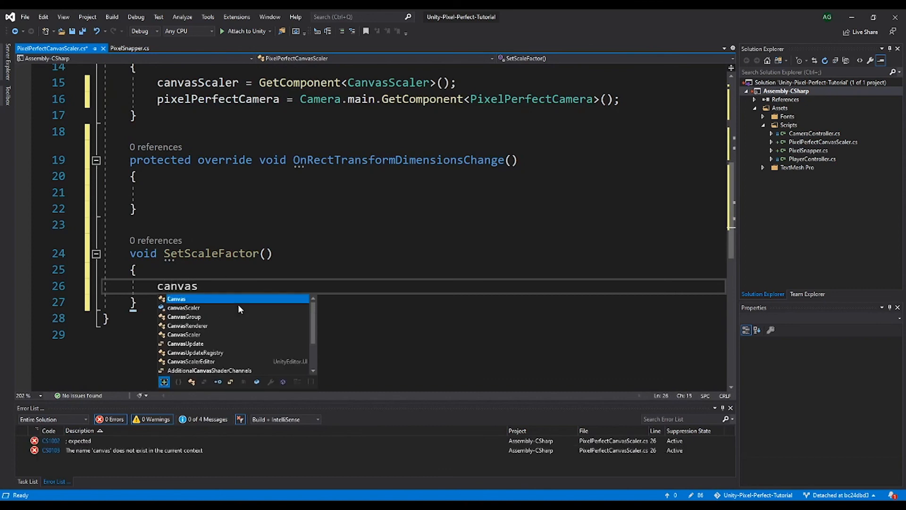
text(Scaler.scaleFactor =)
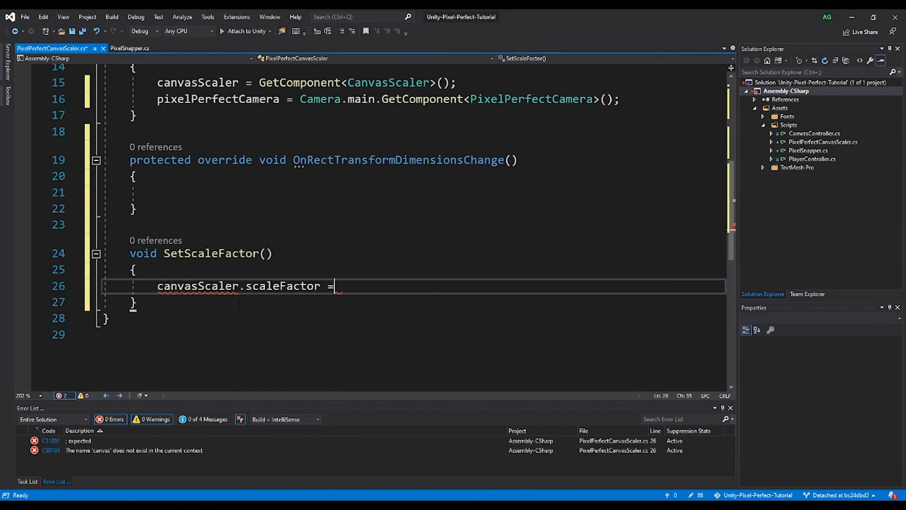
text( pixel)
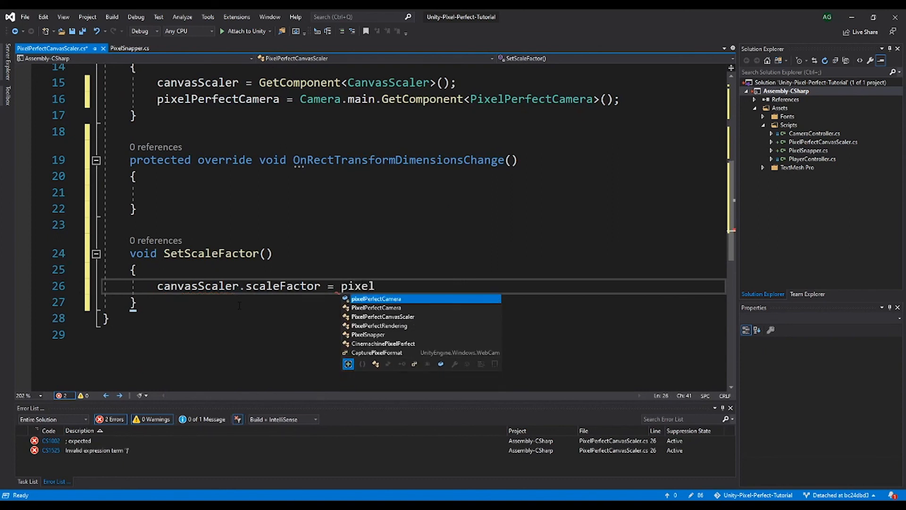
key(Tab)
text(.)
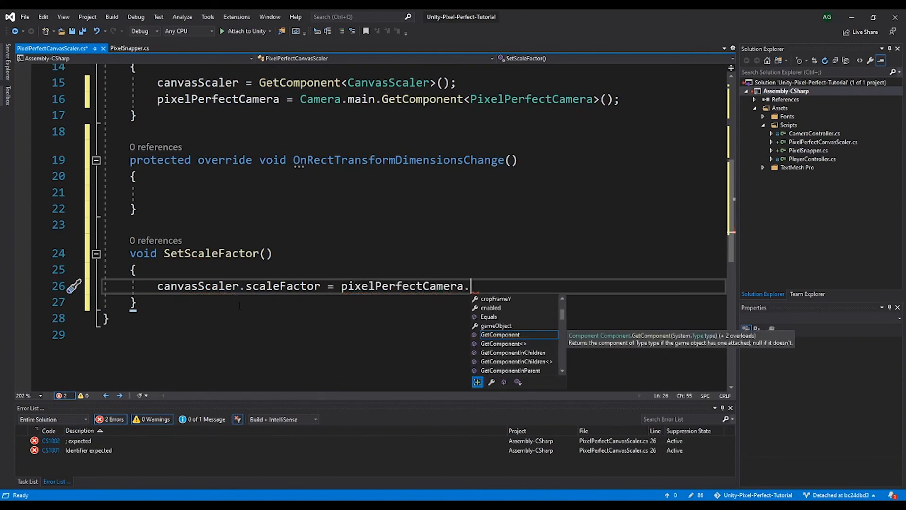
text(pixelR)
key(Tab)
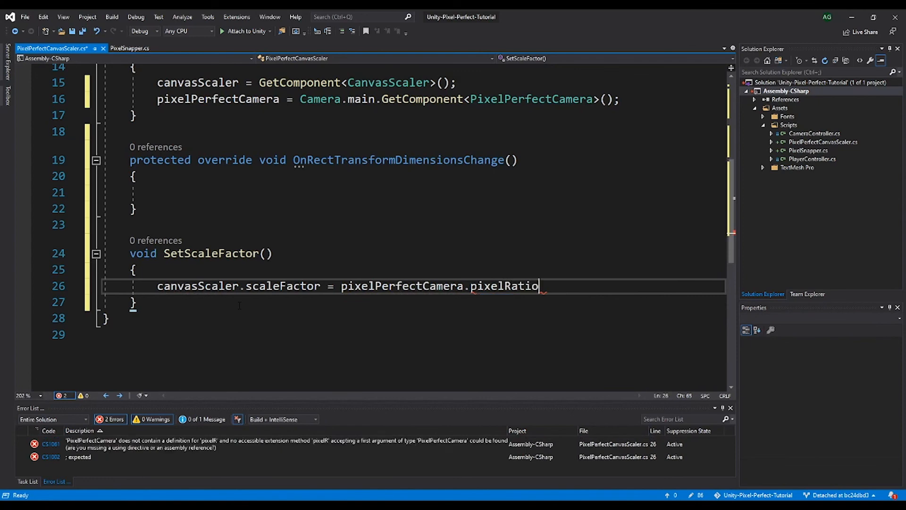
text(;)
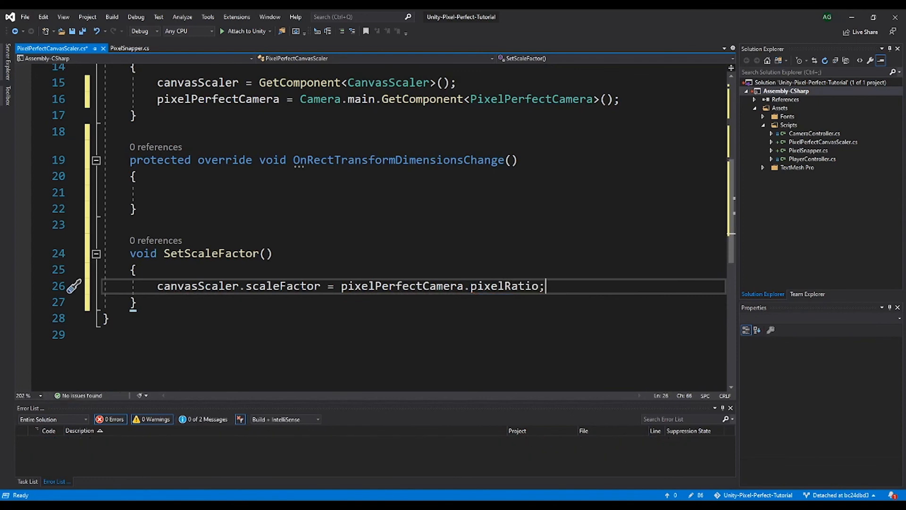
Step: Add an empty coroutine "IEnumerator SetScaleFactorAtEndOfFrame()" with braces below the SetScaleFactor method
key(Down)
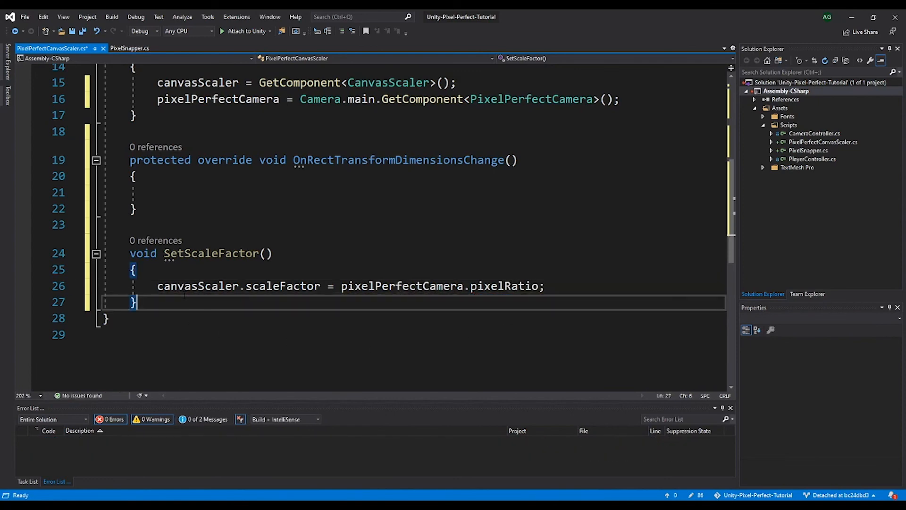
scroll(272, 278, up, 1)
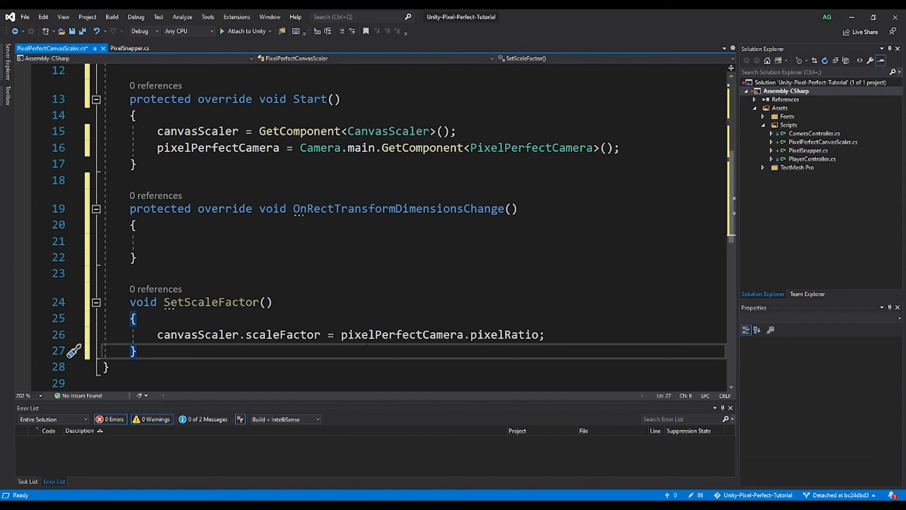
key(Return)
key(Return)
text(IE)
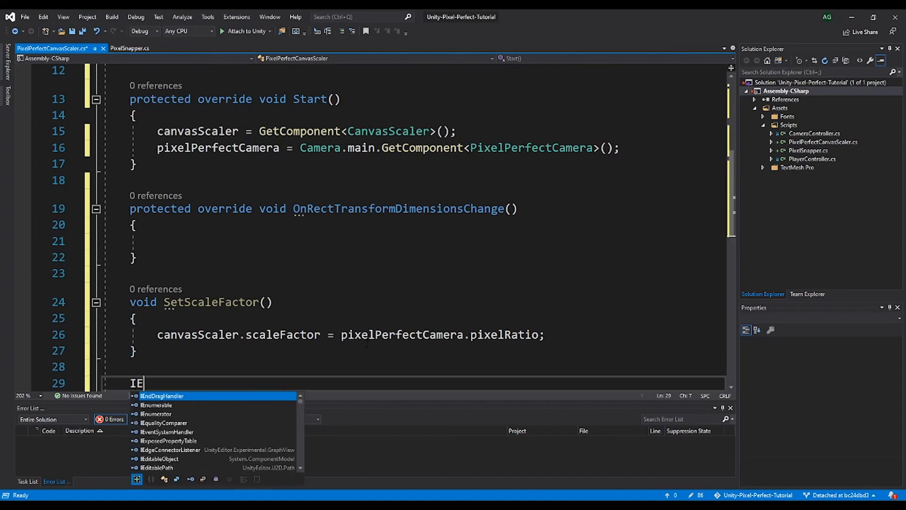
text(num)
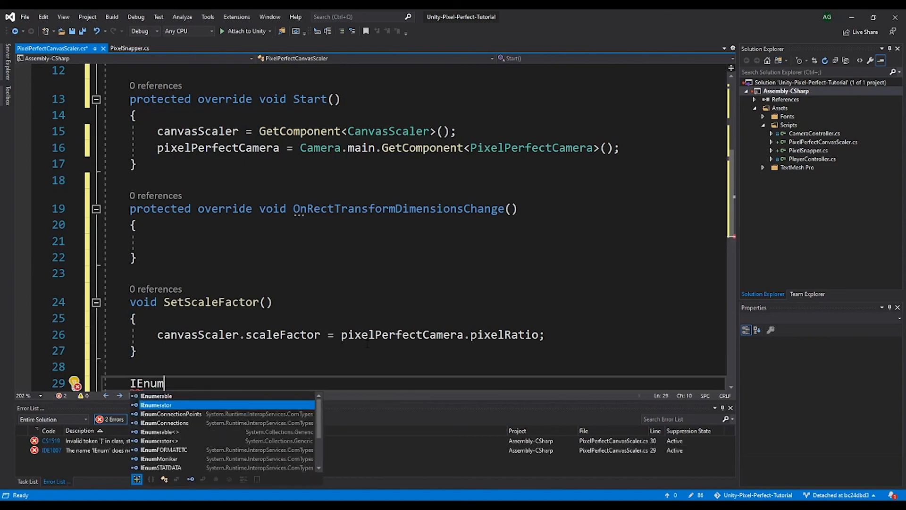
key(Tab)
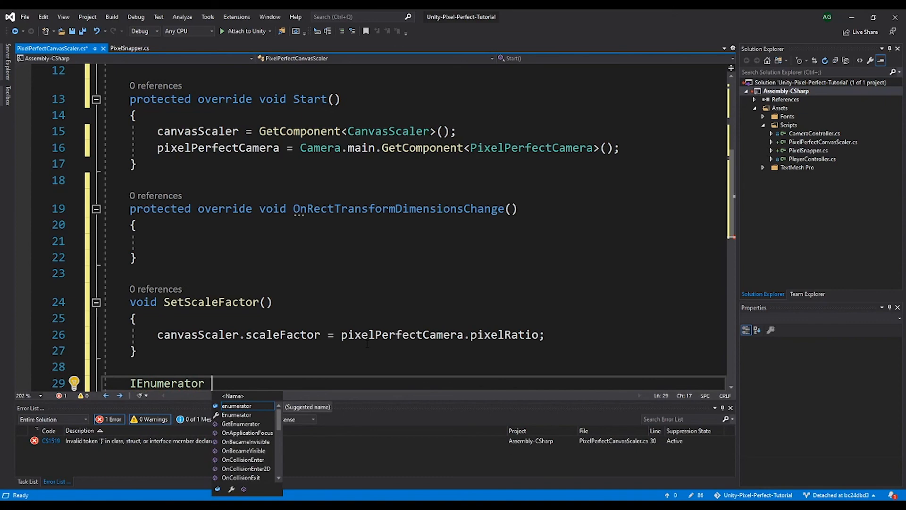
text(SetS)
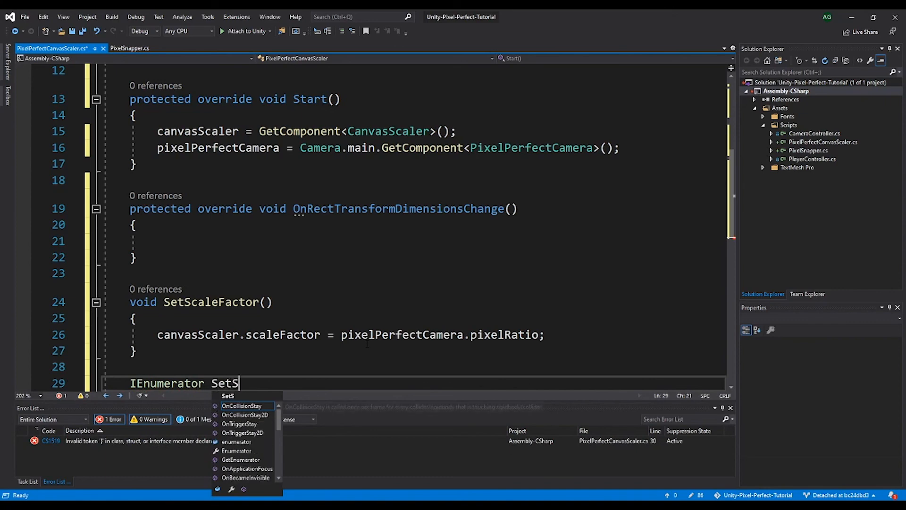
text(caleFactor)
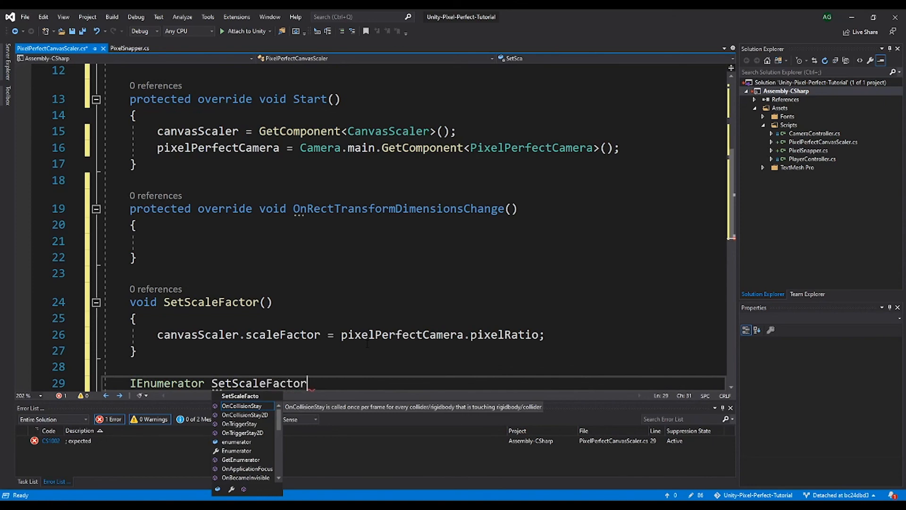
text(AtEndOfF)
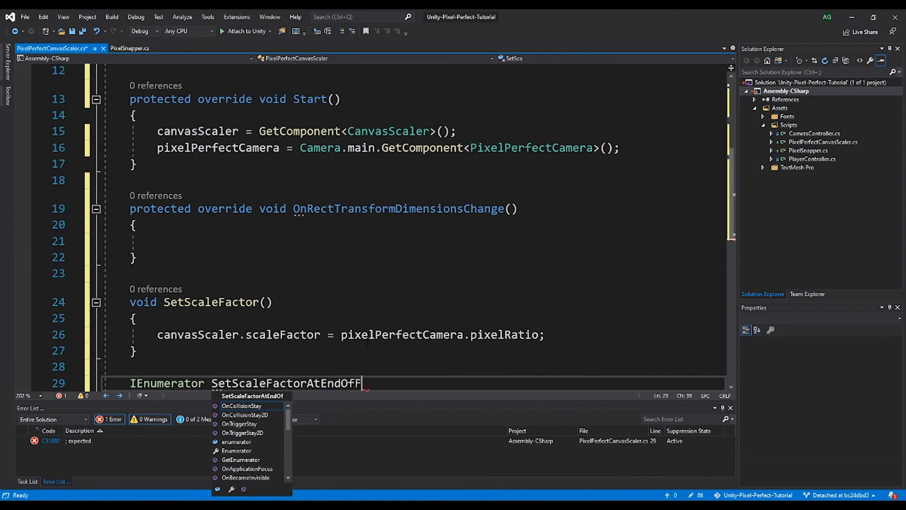
text(rame())
key(Return)
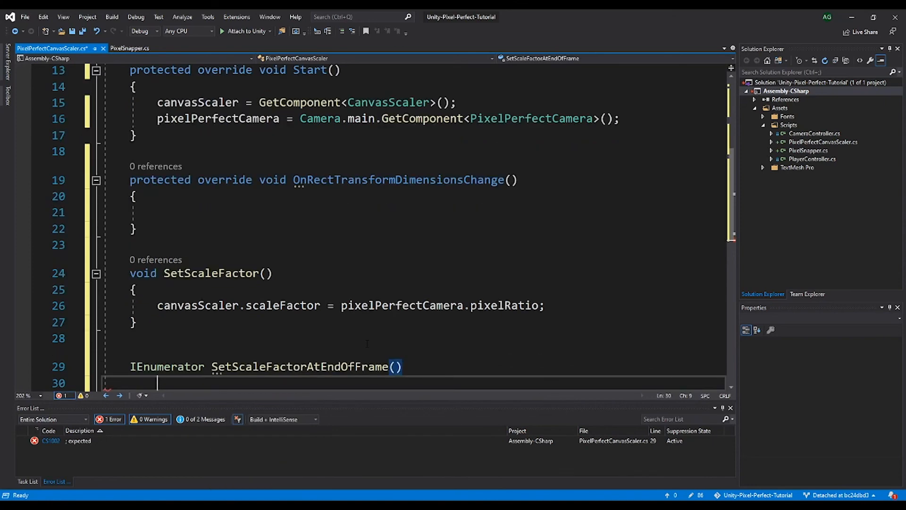
text({)
scroll(368, 343, down, 2)
key(Return)
scroll(323, 283, down, 1)
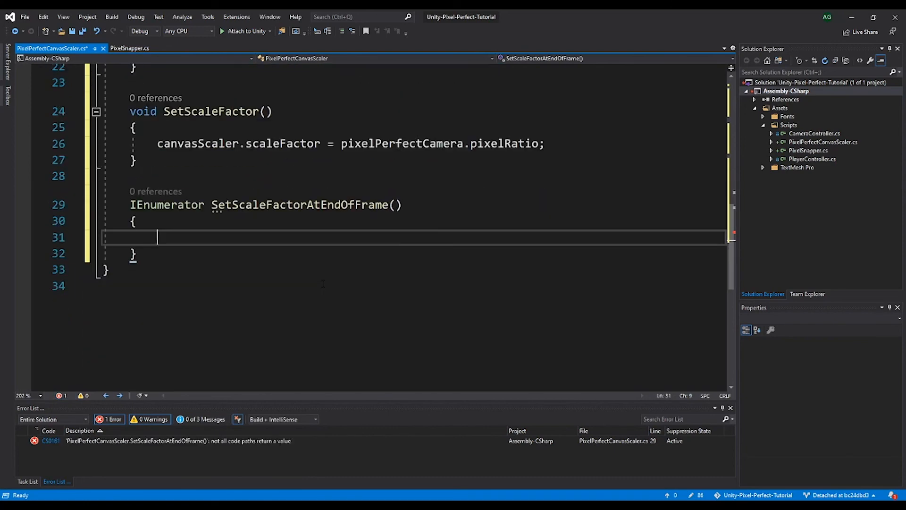
Step: Write "yield return new WaitForEndOfFrame();" inside the SetScaleFactorAtEndOfFrame coroutine
text(yield re)
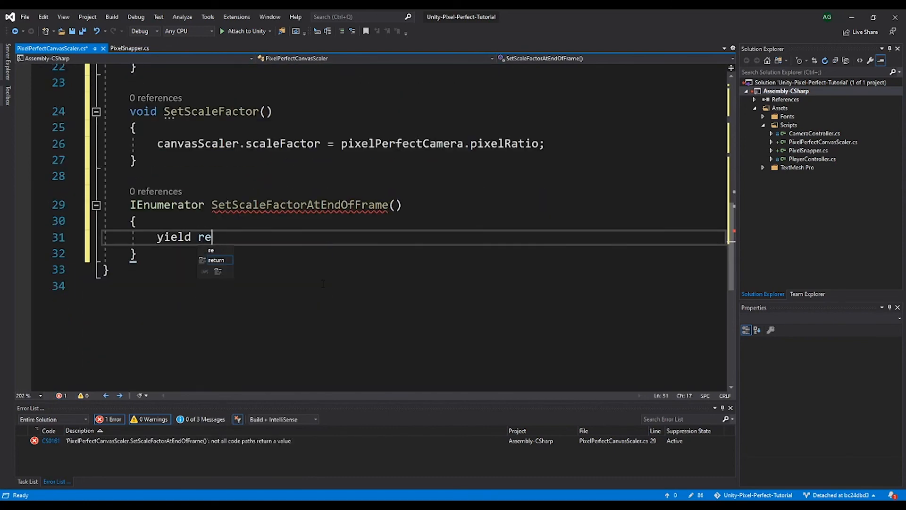
text(turn)
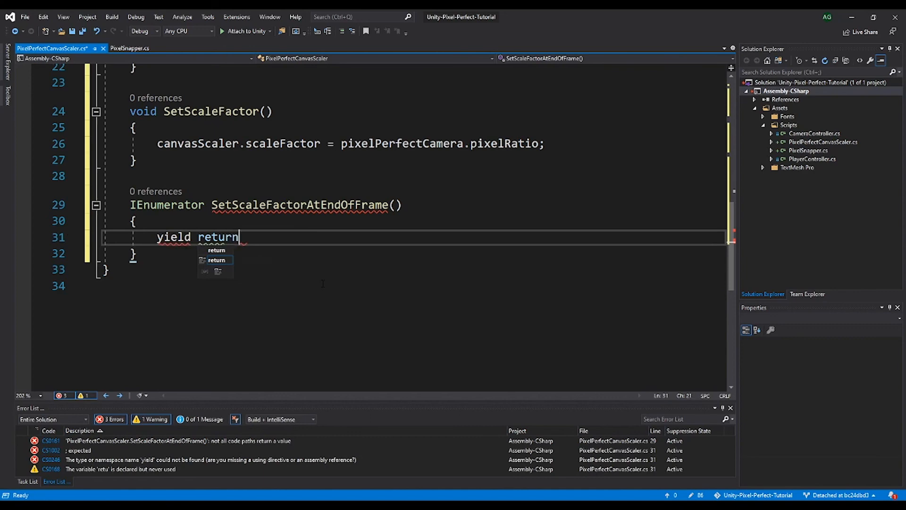
text( new W)
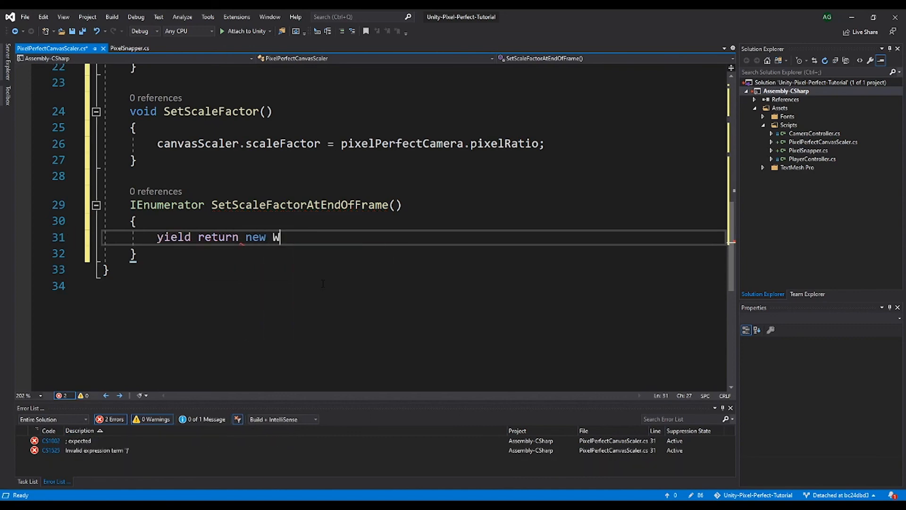
text(aitFo)
key(Tab)
text(()
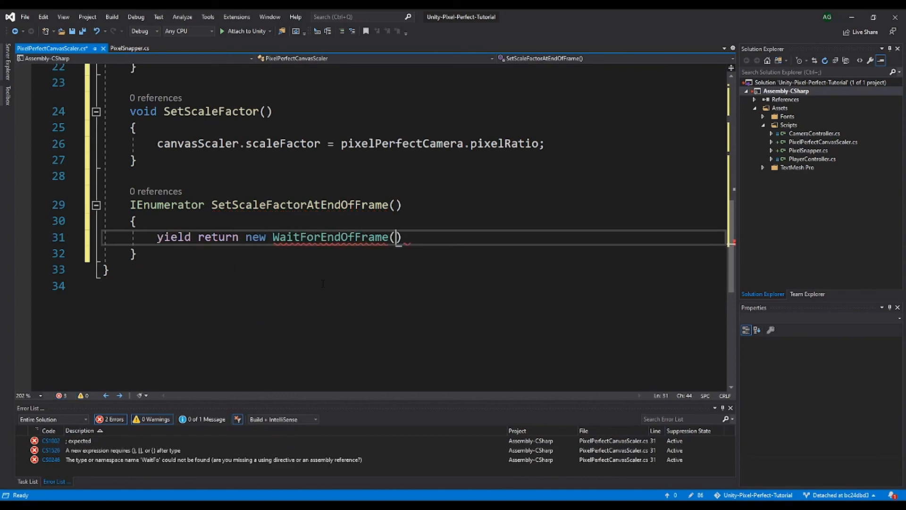
text();)
key(Return)
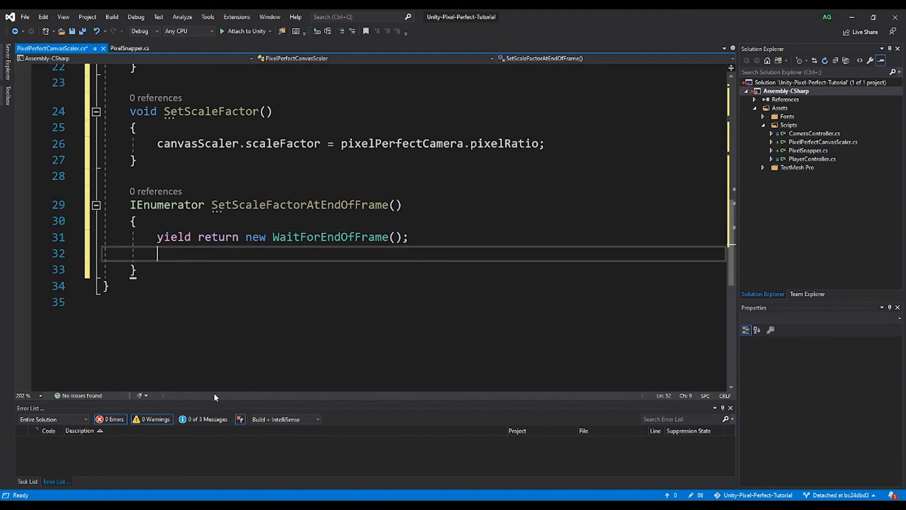
Step: Add the call "SetScaleFactor();" below the yield line in the SetScaleFactorAtEndOfFrame coroutine
scroll(431, 324, up, 3)
scroll(431, 325, down, 2)
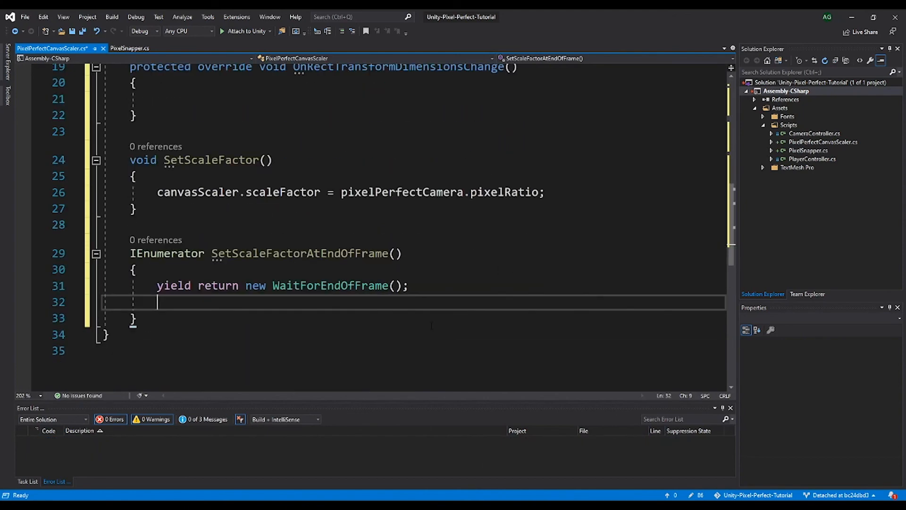
text(SetS)
key(Tab)
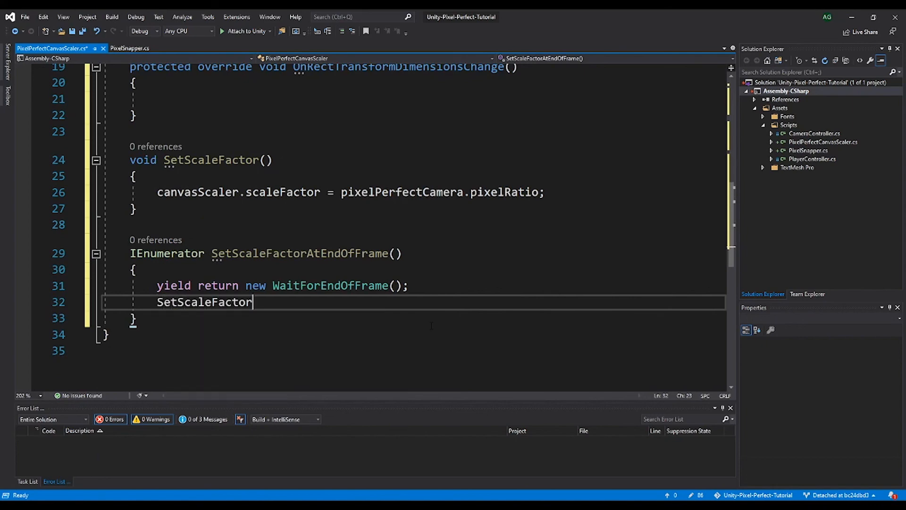
text(();)
Step: Write "StartCoroutine(SetScaleFactorAtEndOfFrame());" inside the OnRectTransformDimensionsChange method
scroll(272, 267, up, 1)
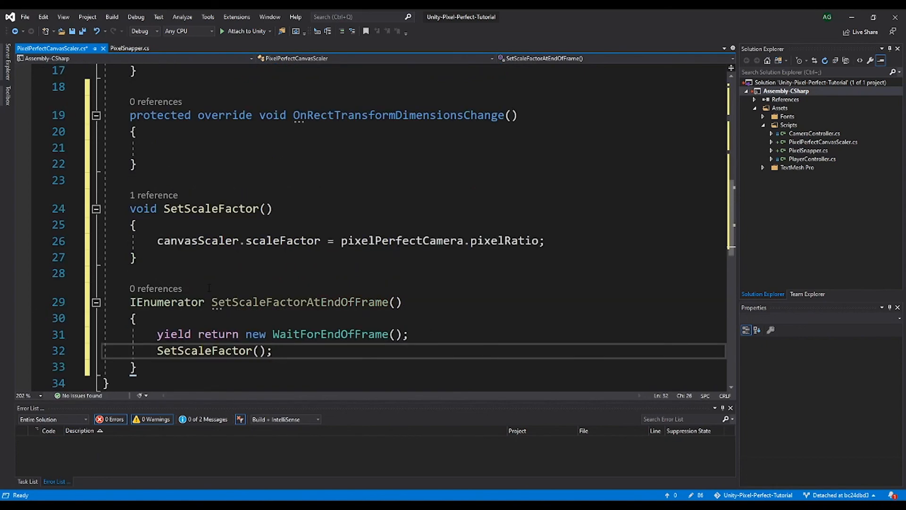
scroll(352, 174, up, 3)
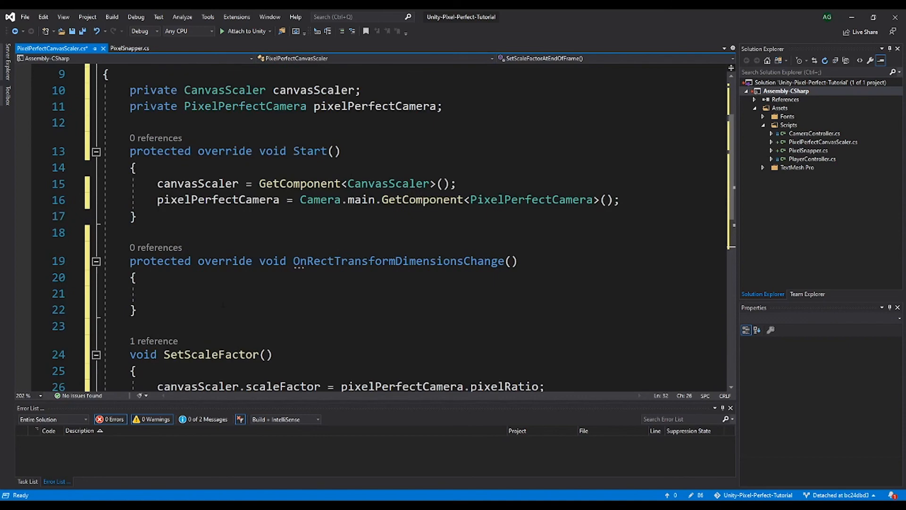
click(267, 293)
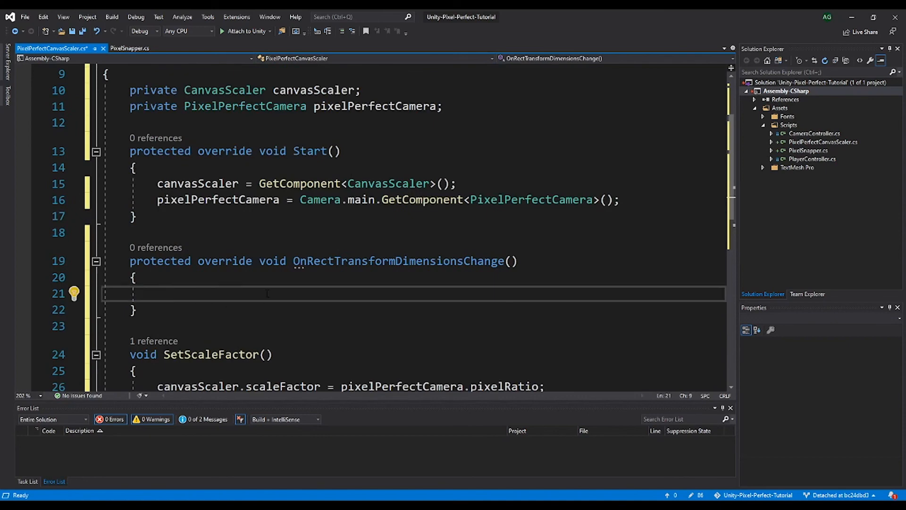
text(StartCoroutine(Se)
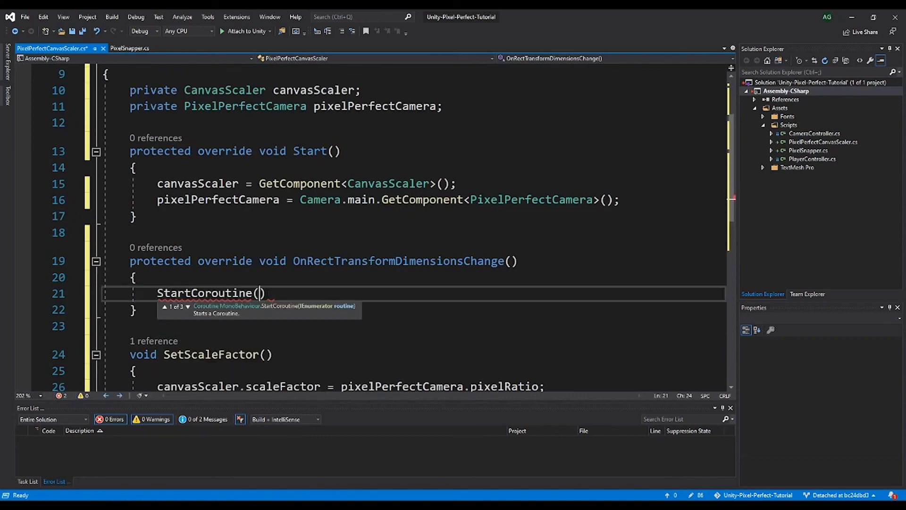
text(t)
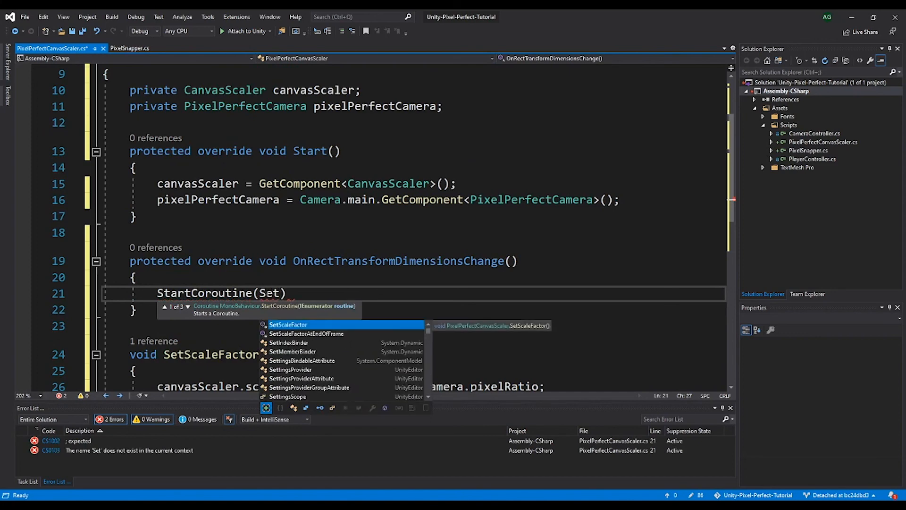
key(Down)
key(Tab)
text(());)
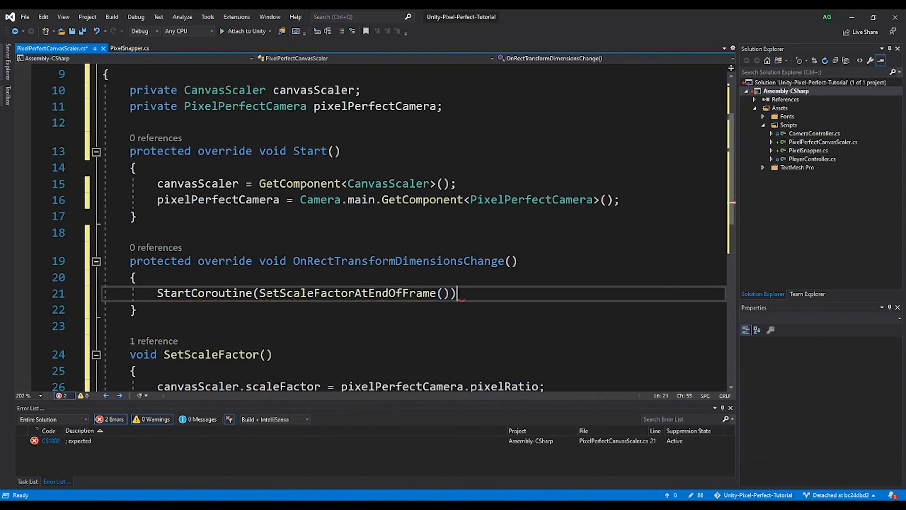
Step: Insert "if (gameObject.activeInHierarchy)" above the StartCoroutine line and indent that line beneath the condition
click(274, 282)
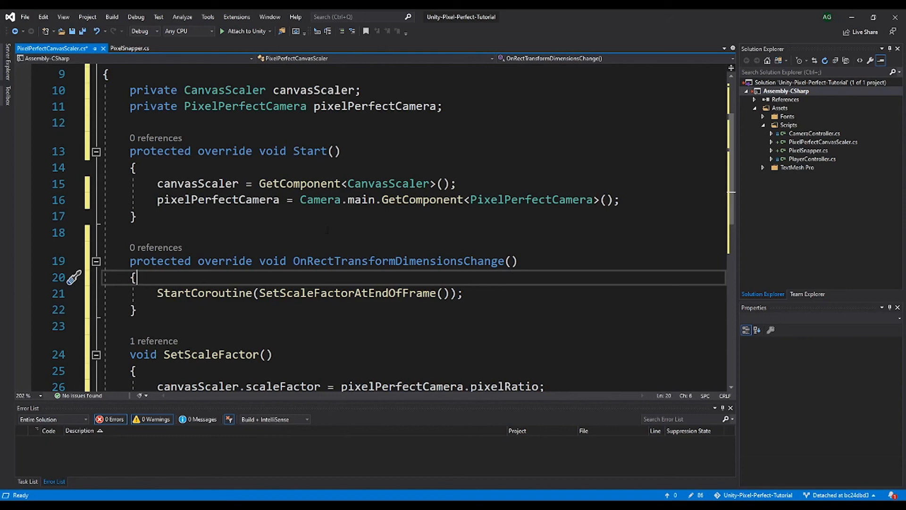
key(Return)
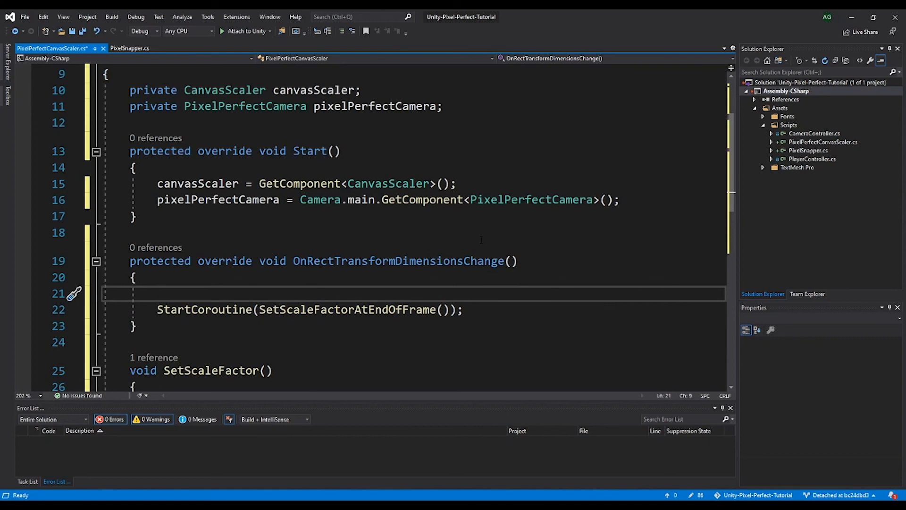
text(if)
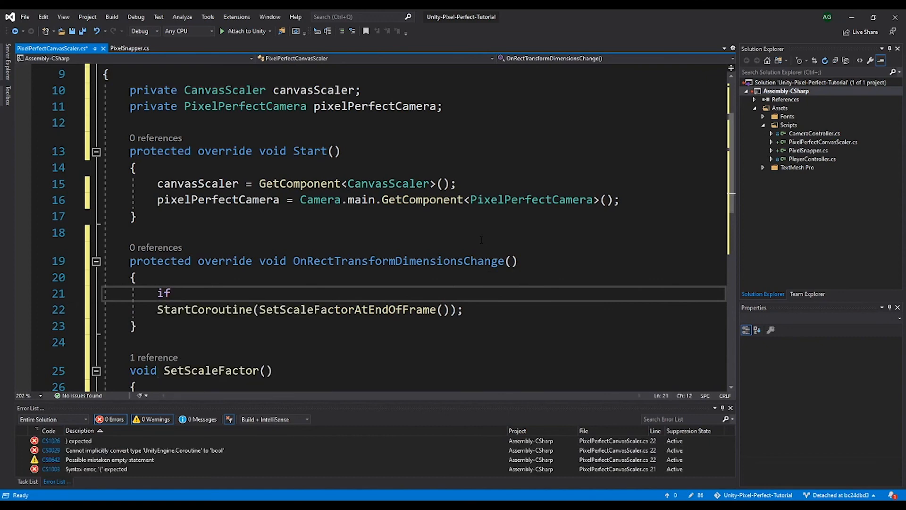
text( (gameObject.)
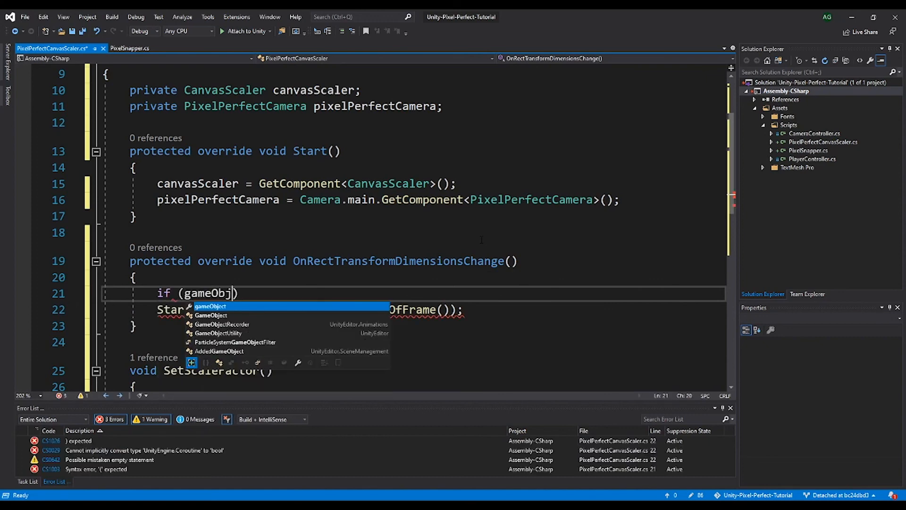
text(activeI)
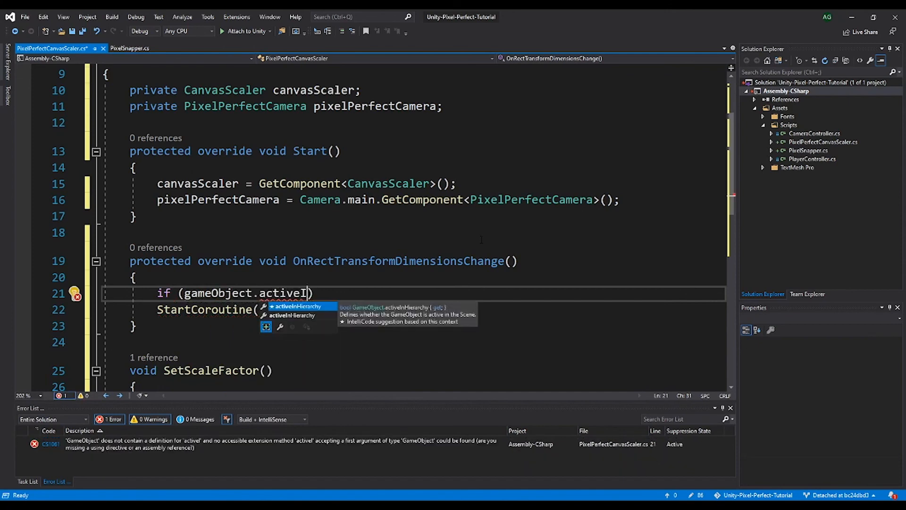
key(Tab)
click(145, 310)
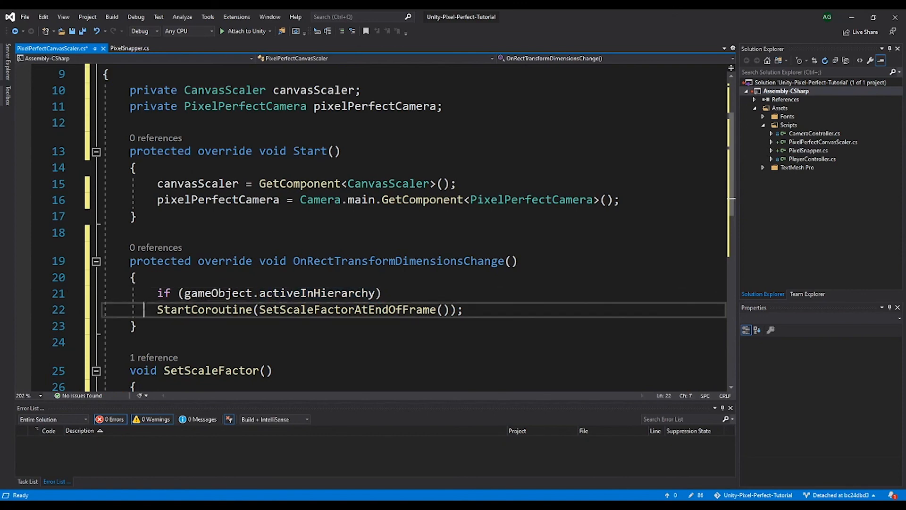
click(158, 310)
key(Tab)
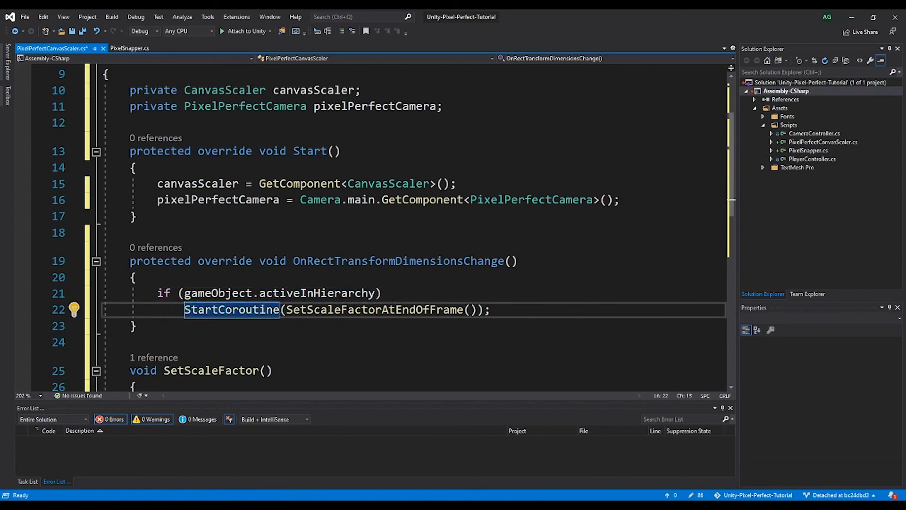
Step: Save the PixelPerfectCanvasScaler script and switch to the Unity editor
scroll(373, 226, down, 1)
scroll(373, 226, up, 4)
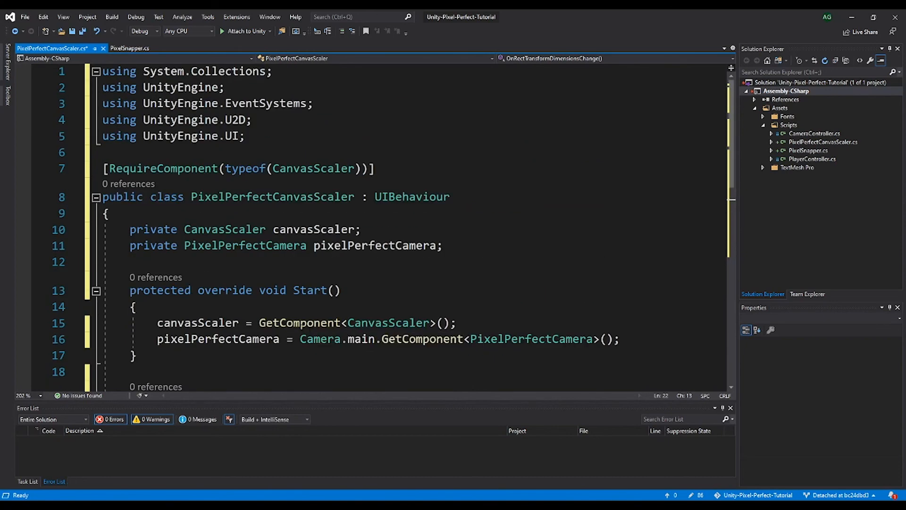
key(ctrl+s)
key(alt+Tab)
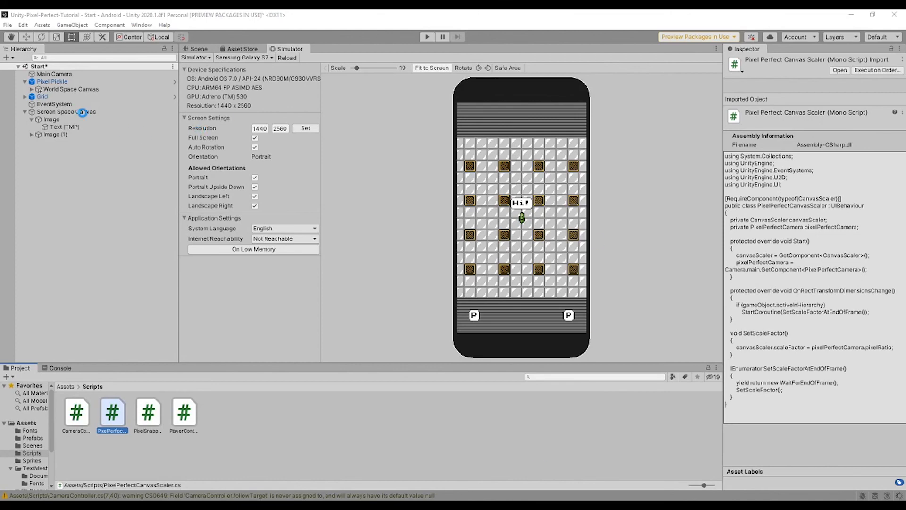
Step: Add the Pixel Perfect Canvas Scaler script component to the Screen Space Canvas object
click(85, 114)
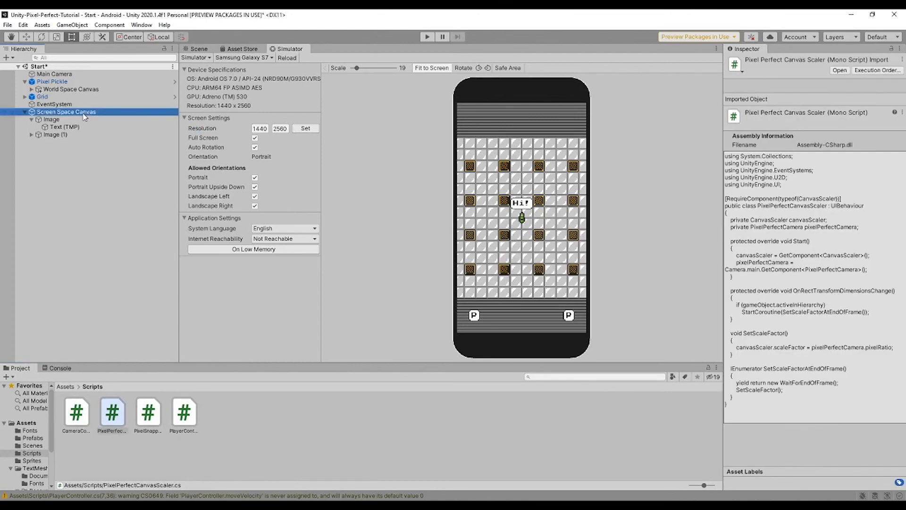
click(810, 377)
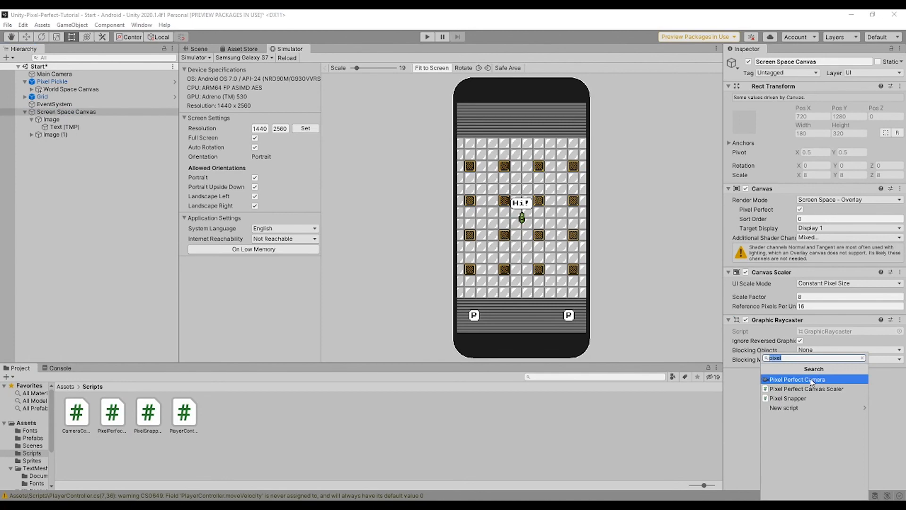
click(825, 389)
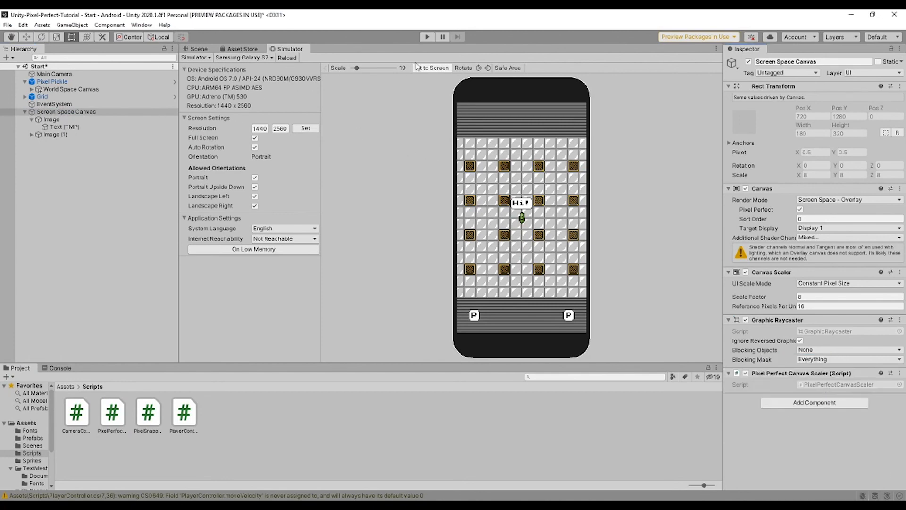
Step: Run the scene in play mode and set the simulated device to Apple iPad (7th gen)
click(427, 37)
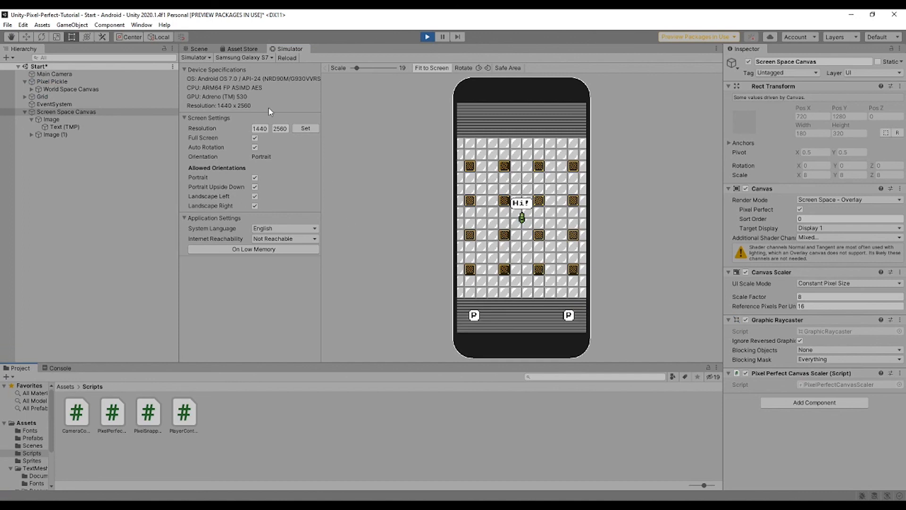
click(255, 59)
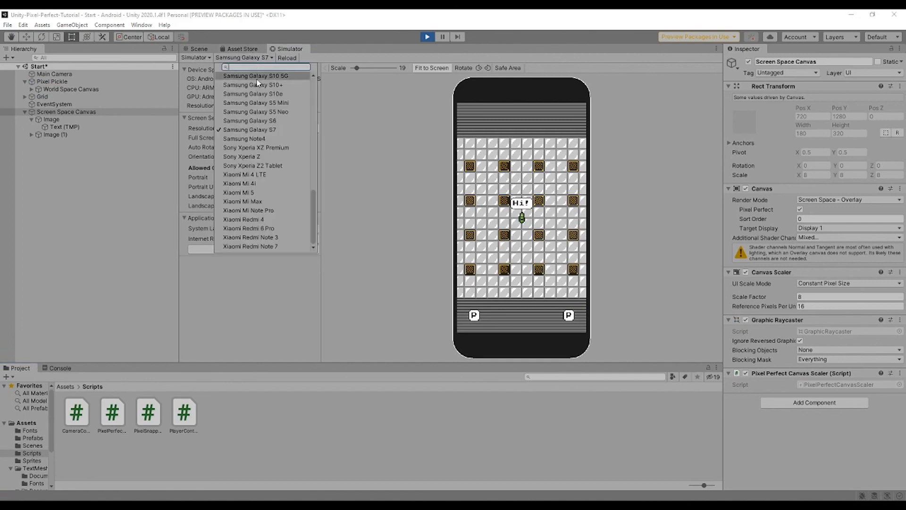
scroll(282, 163, up, 2)
scroll(278, 106, up, 12)
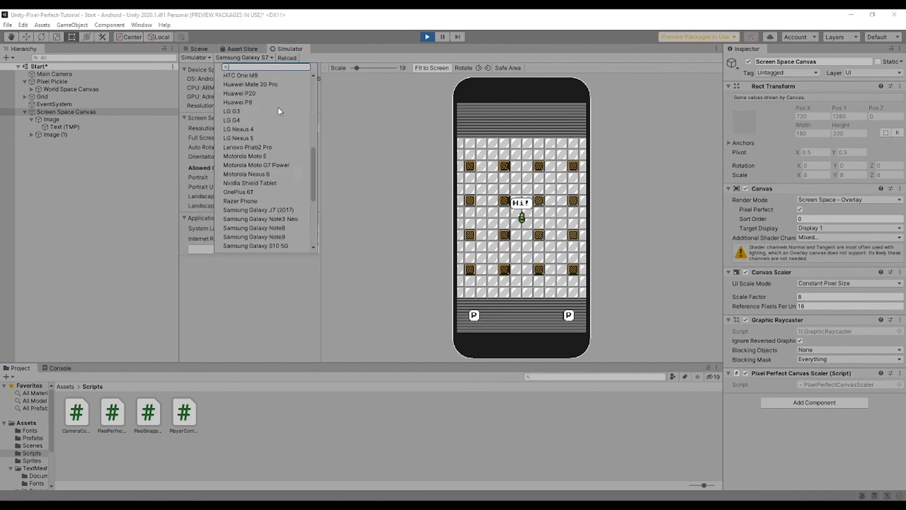
click(273, 94)
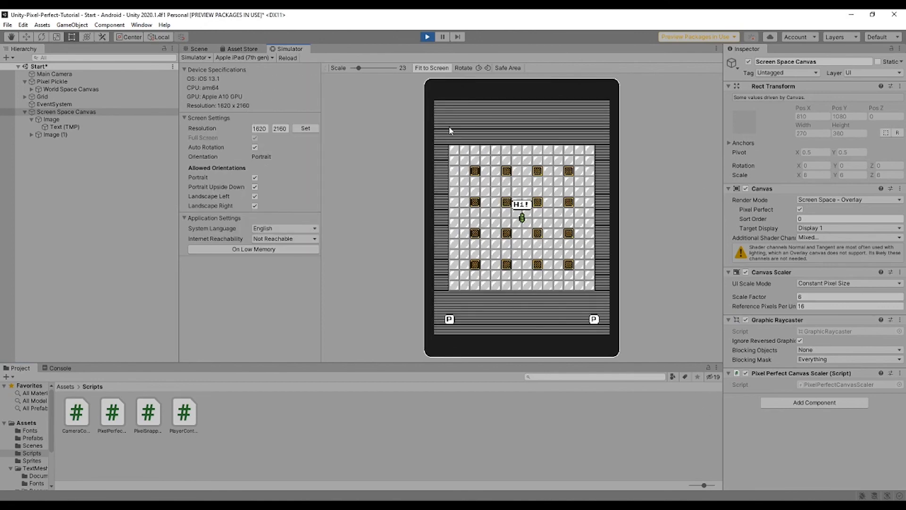
Step: Test the running scene on the simulated Samsung Galaxy S7 and on the Apple iPad Pro 12.9 (2018)
click(250, 57)
scroll(255, 195, down, 10)
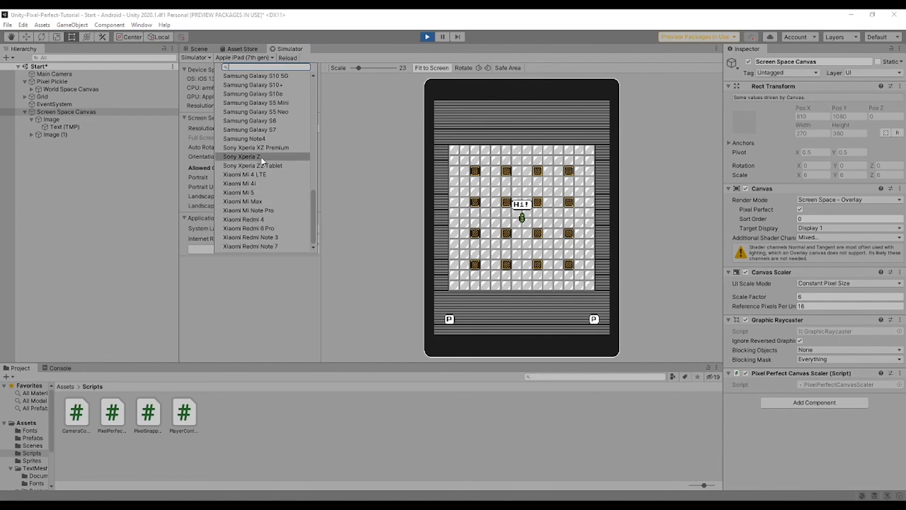
click(267, 132)
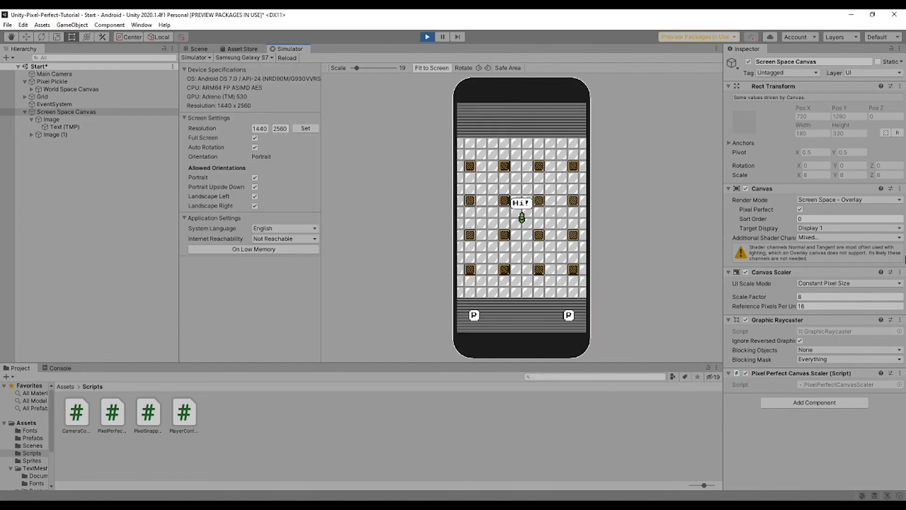
click(243, 58)
click(238, 69)
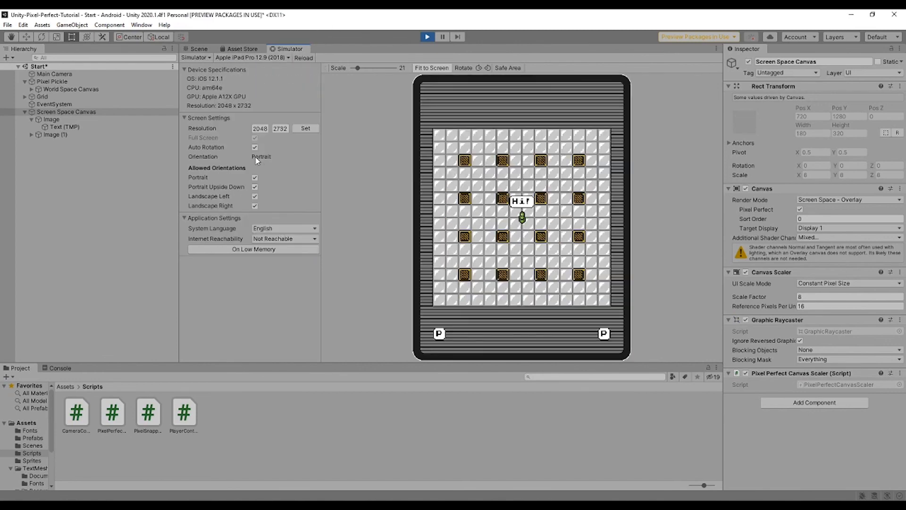
Step: Rotate the simulated iPad Pro repeatedly through its landscape and portrait orientations to check the canvas scaling
click(478, 70)
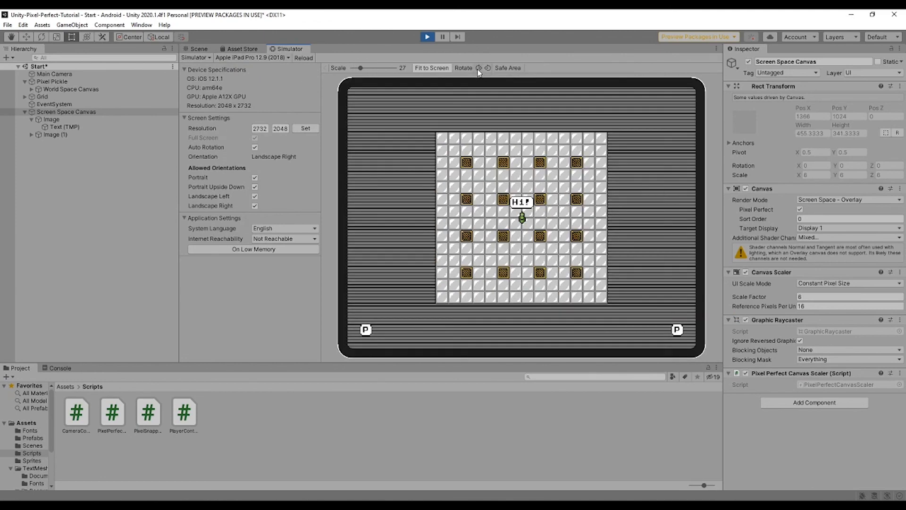
click(478, 71)
click(478, 70)
click(477, 71)
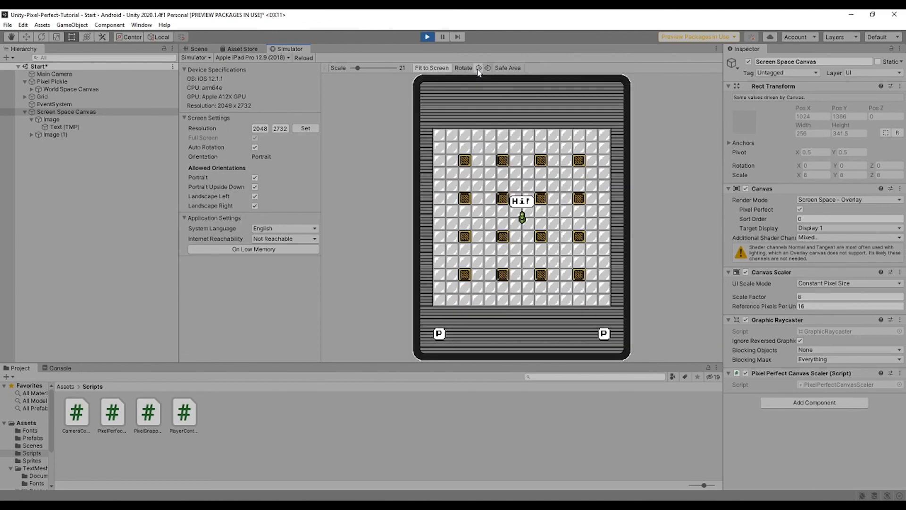
click(478, 71)
click(478, 71)
click(478, 71)
click(478, 71)
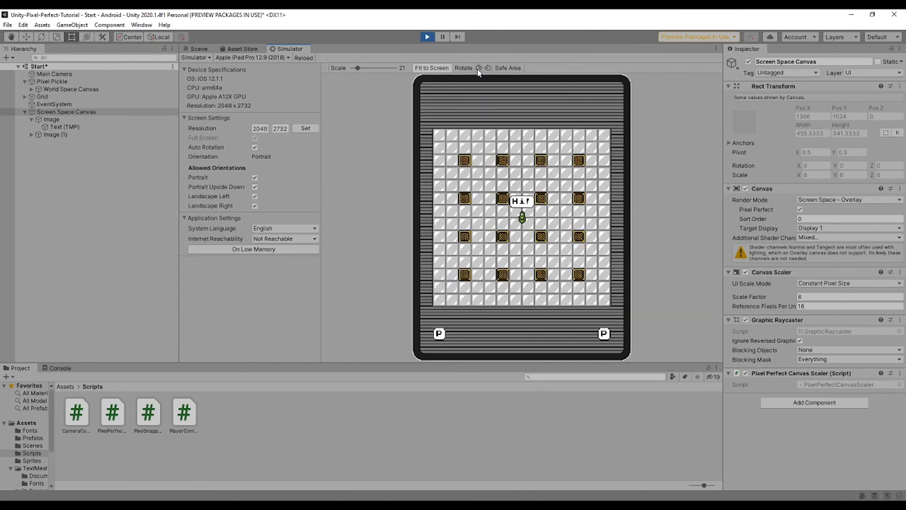